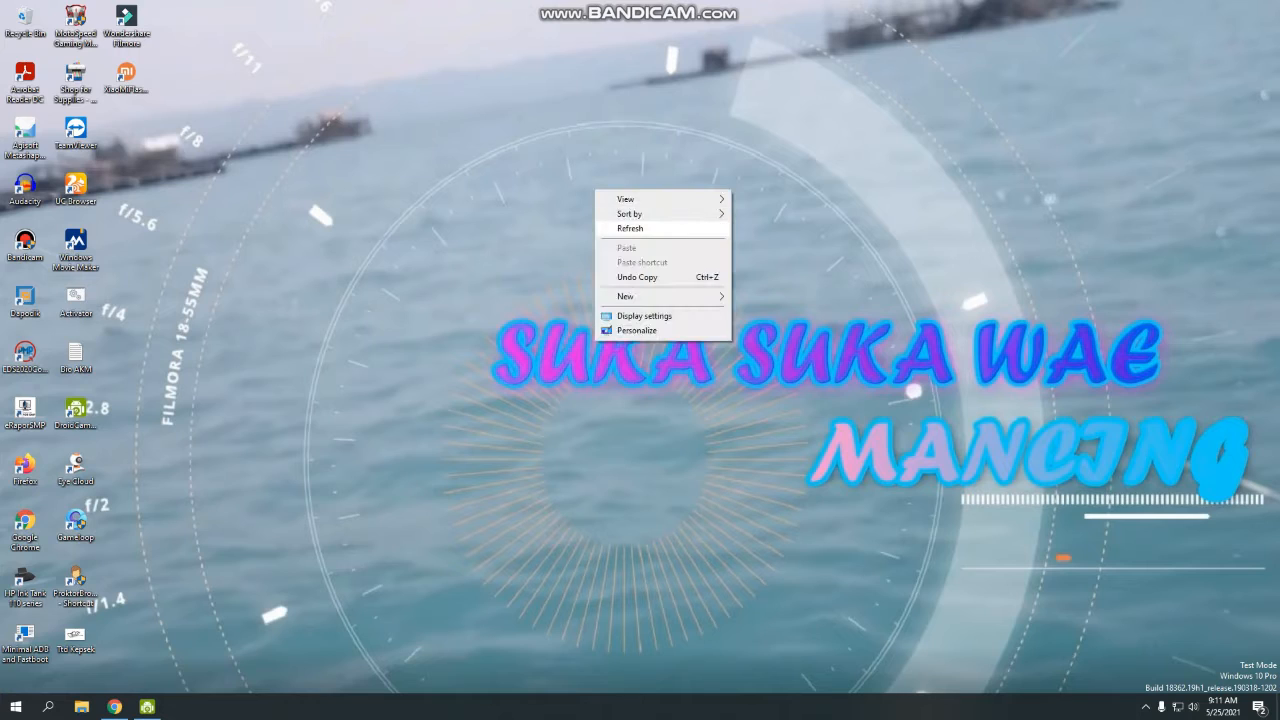
Refresh the desktop and bring up File Explorer on Quick access.
left_click(630, 228)
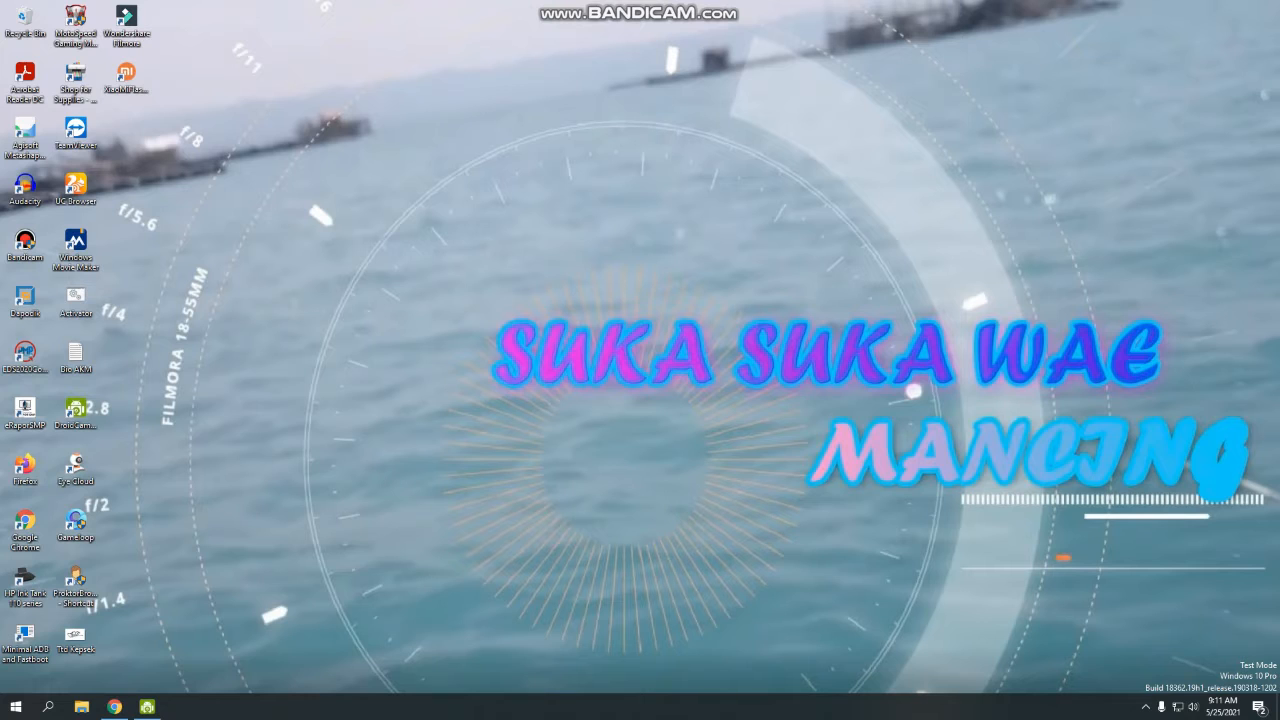
left_click(81, 707)
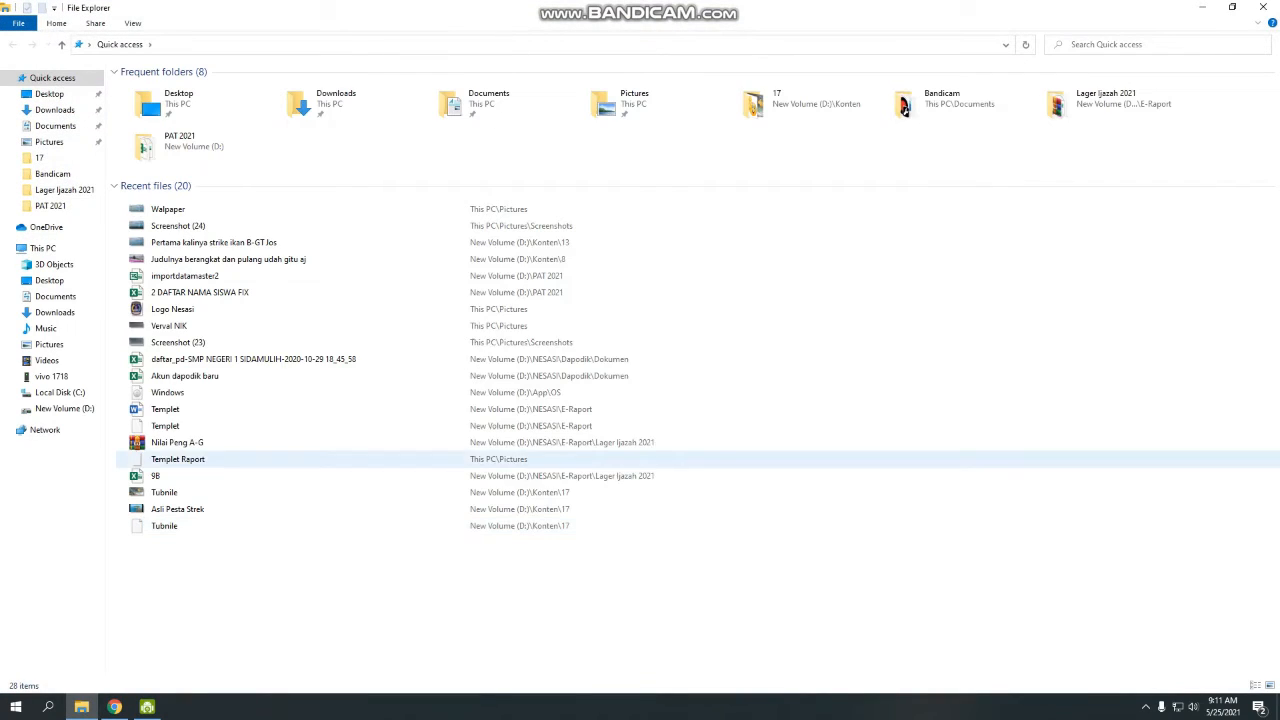
Navigate to D:\PAT 2021\App, where the CANDYCBT2.5-PHP7 installer sits, and refresh the listing.
left_click(64, 408)
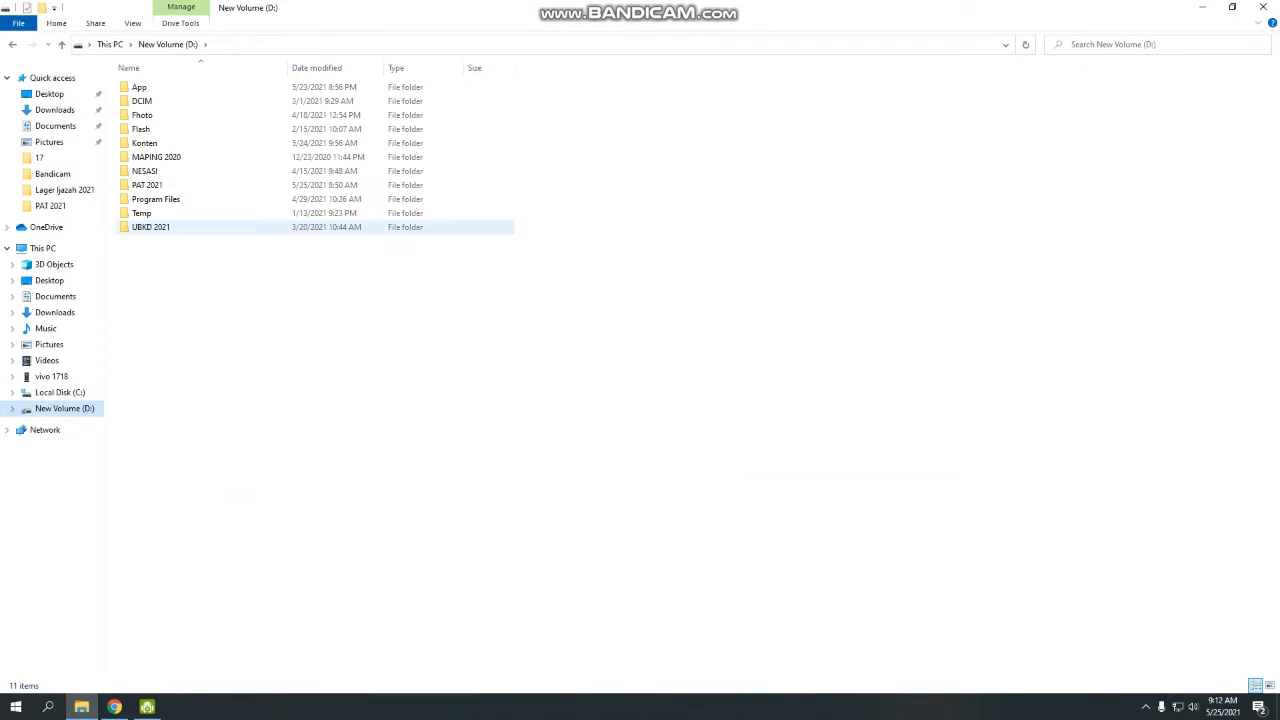
double_click(146, 185)
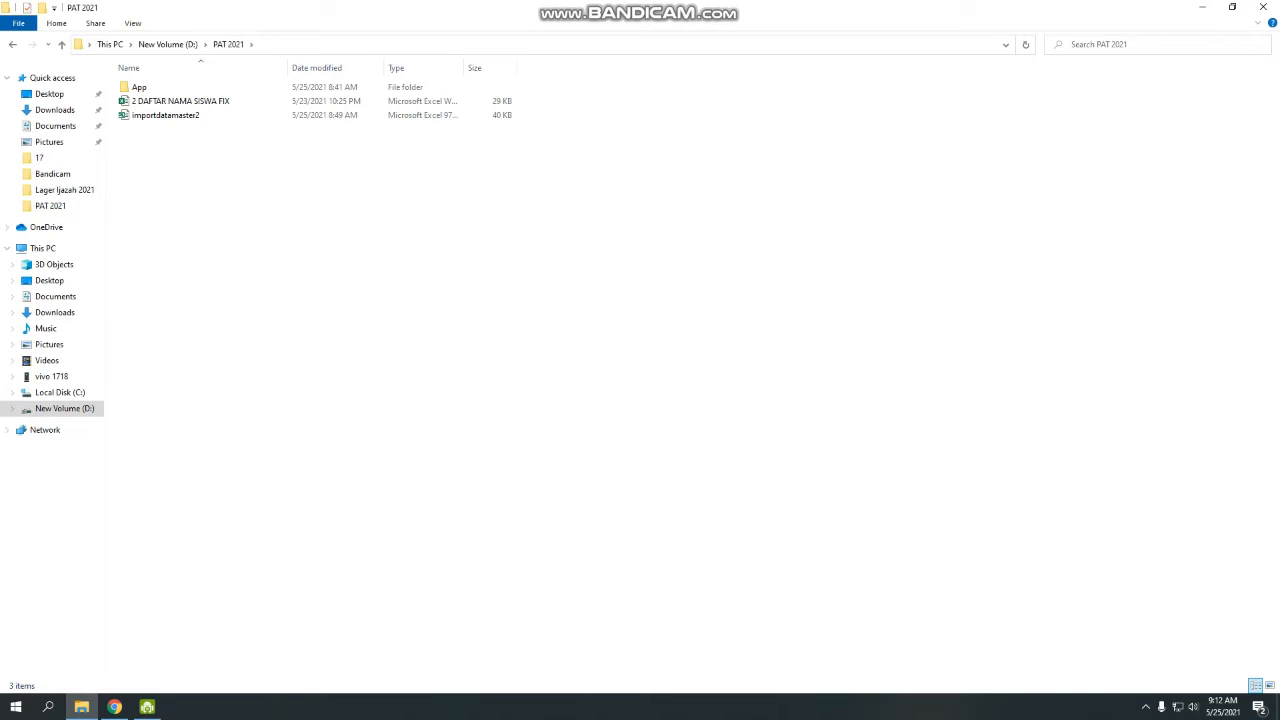
double_click(139, 87)
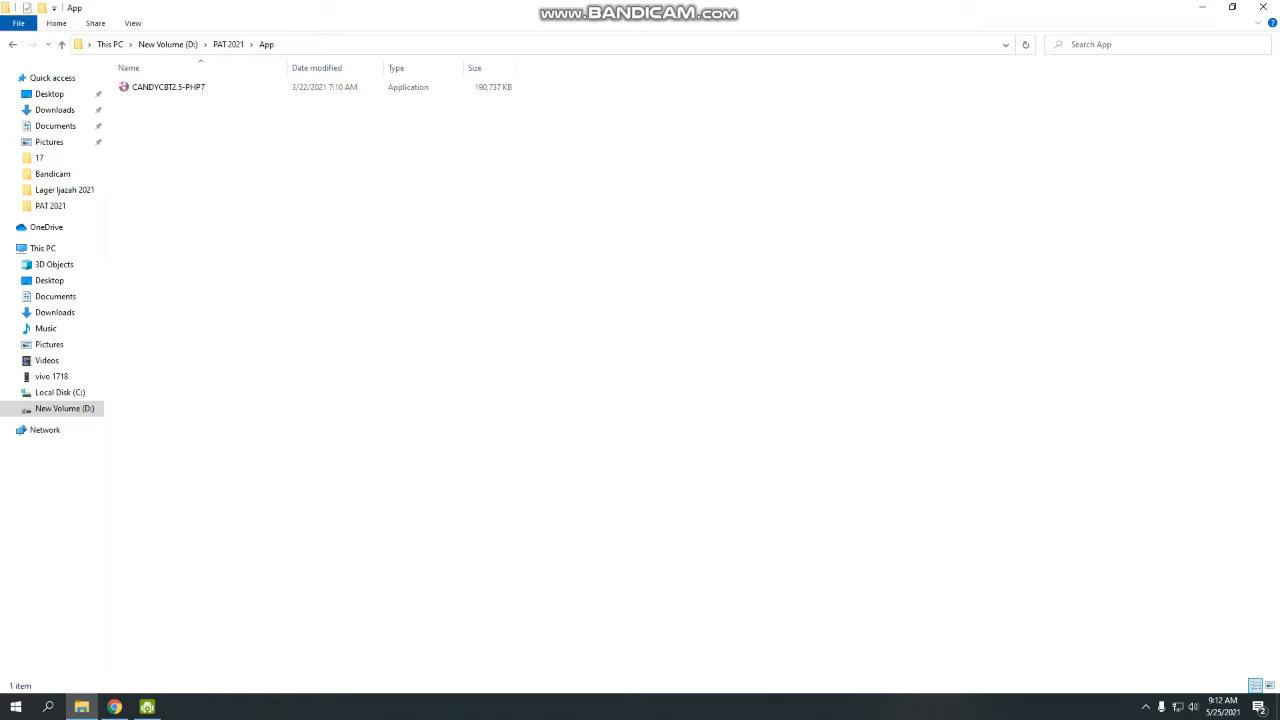
right_click(162, 132)
left_click(200, 188)
Run the CANDYCBT2.5-PHP7 installer as administrator and install it with a desktop shortcut.
right_click(177, 88)
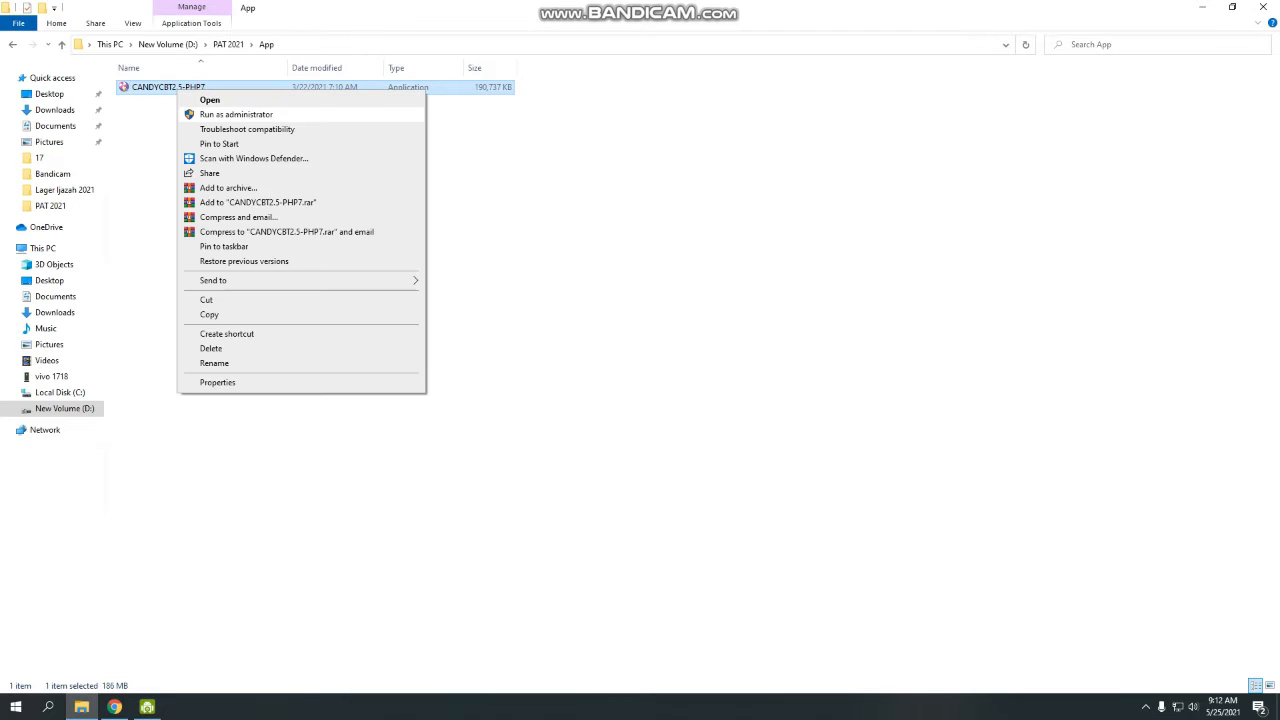
left_click(236, 114)
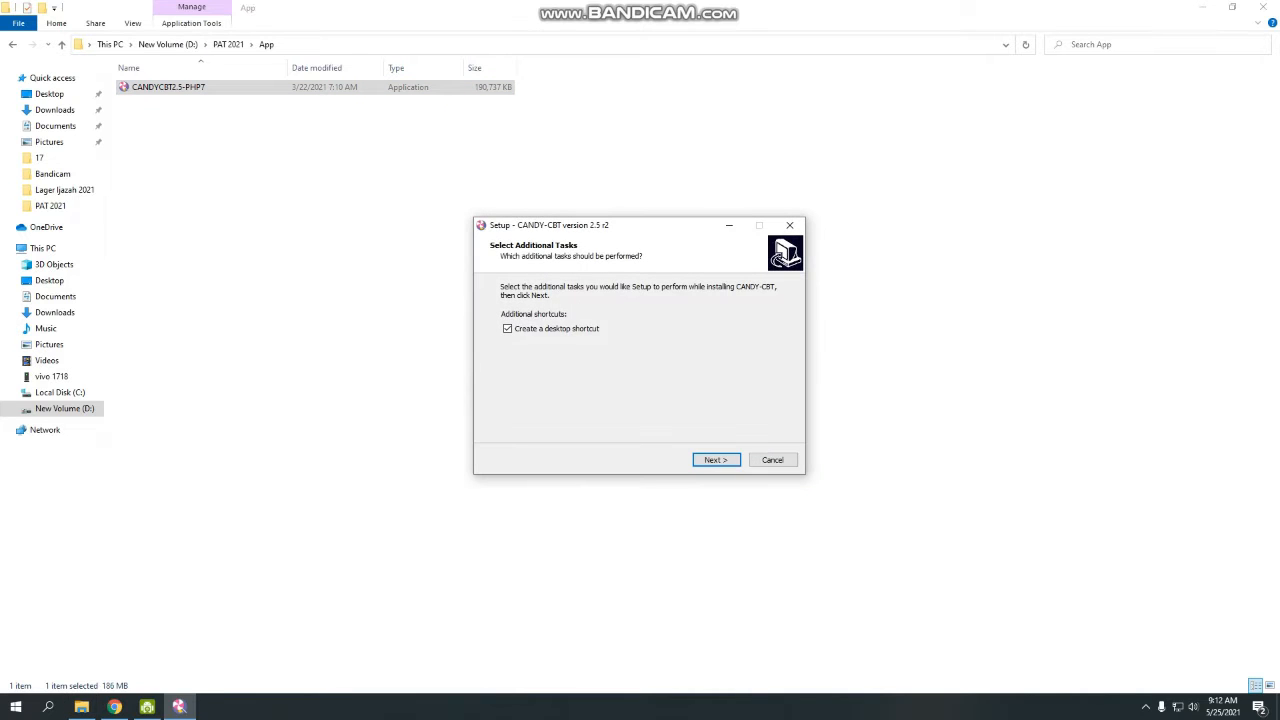
left_click(716, 460)
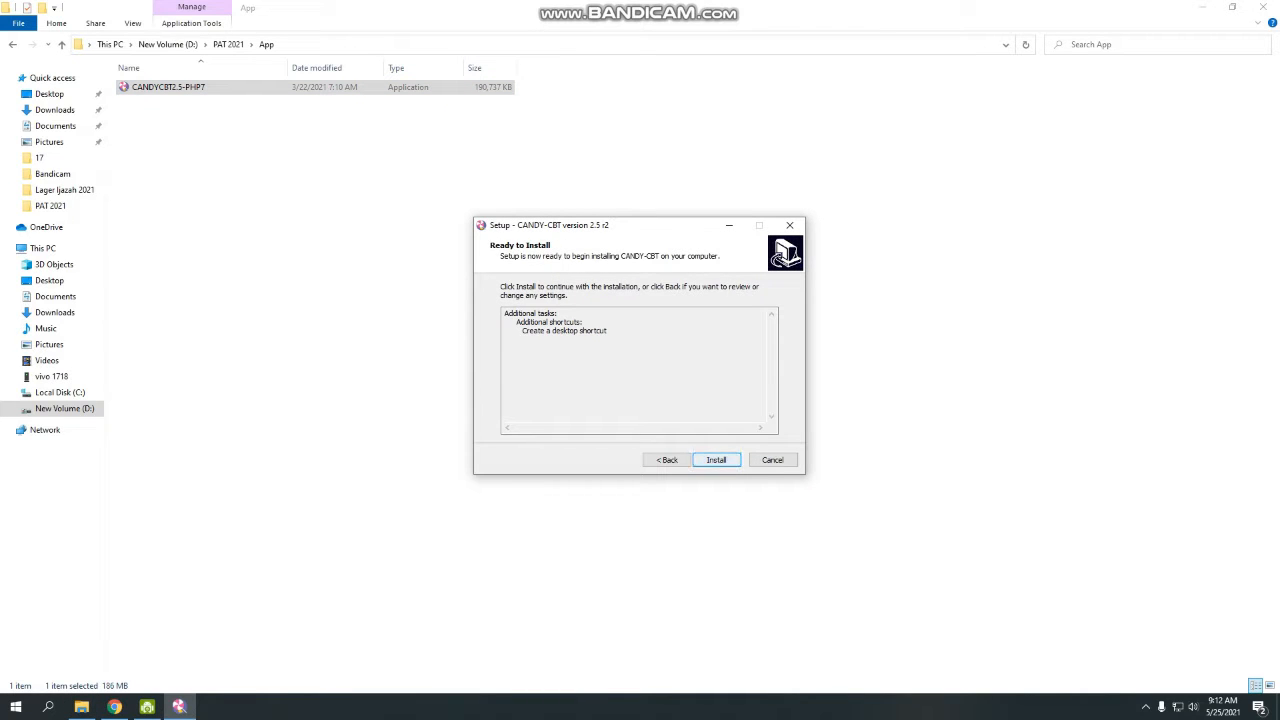
key("Return")
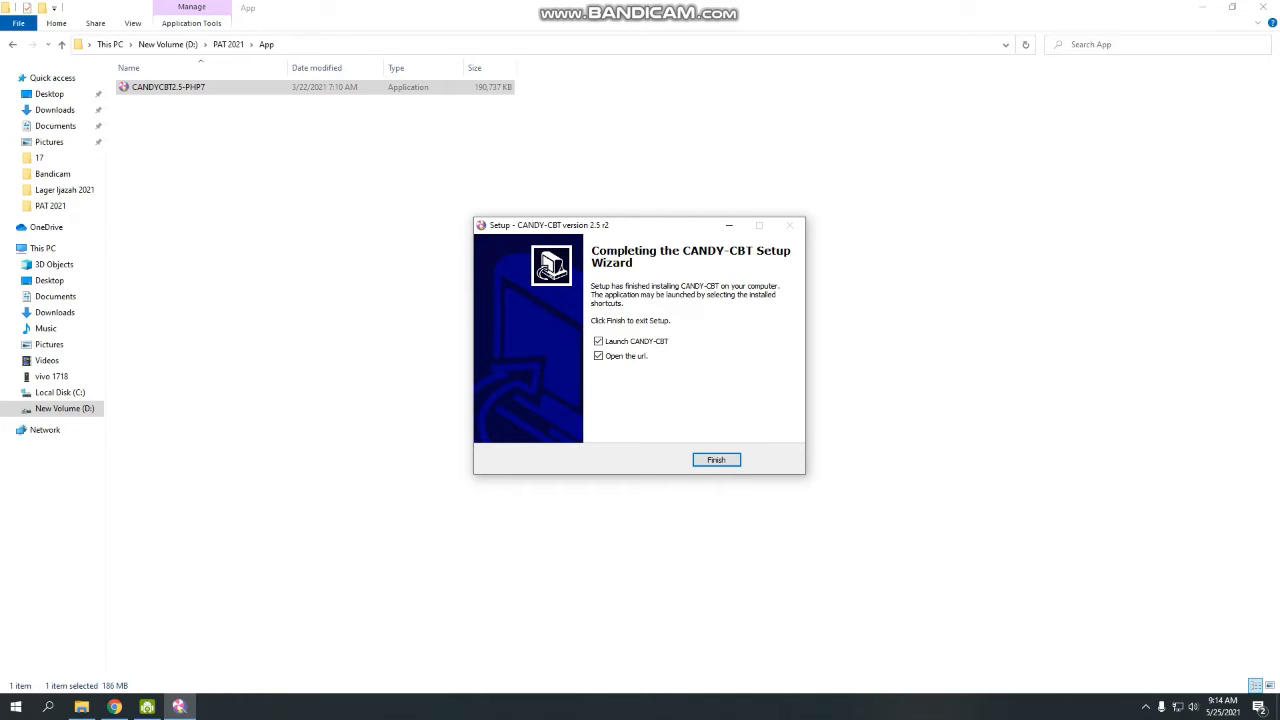
Finish the CANDY-CBT setup wizard with 'Open the url.' unchecked.
left_click_drag(650, 225, 623, 206)
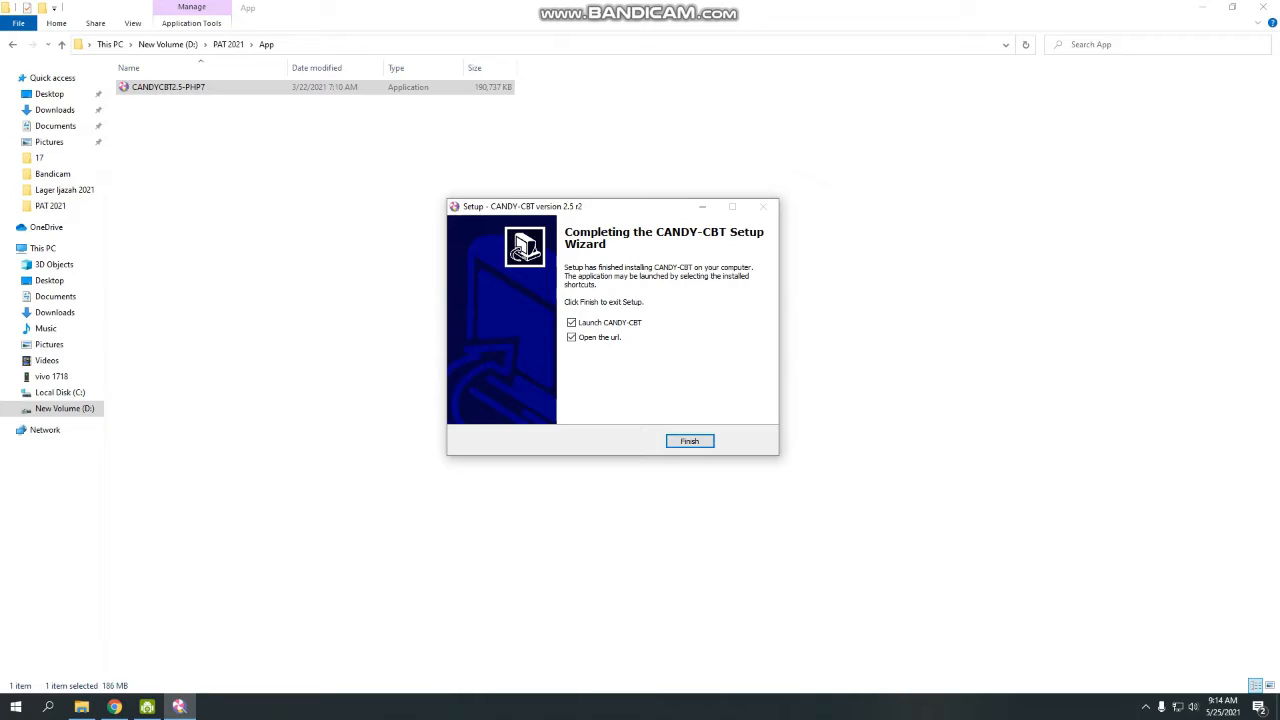
left_click(572, 338)
left_click(689, 441)
Refresh the App folder listing and minimize File Explorer to show the desktop.
right_click(418, 271)
left_click(453, 324)
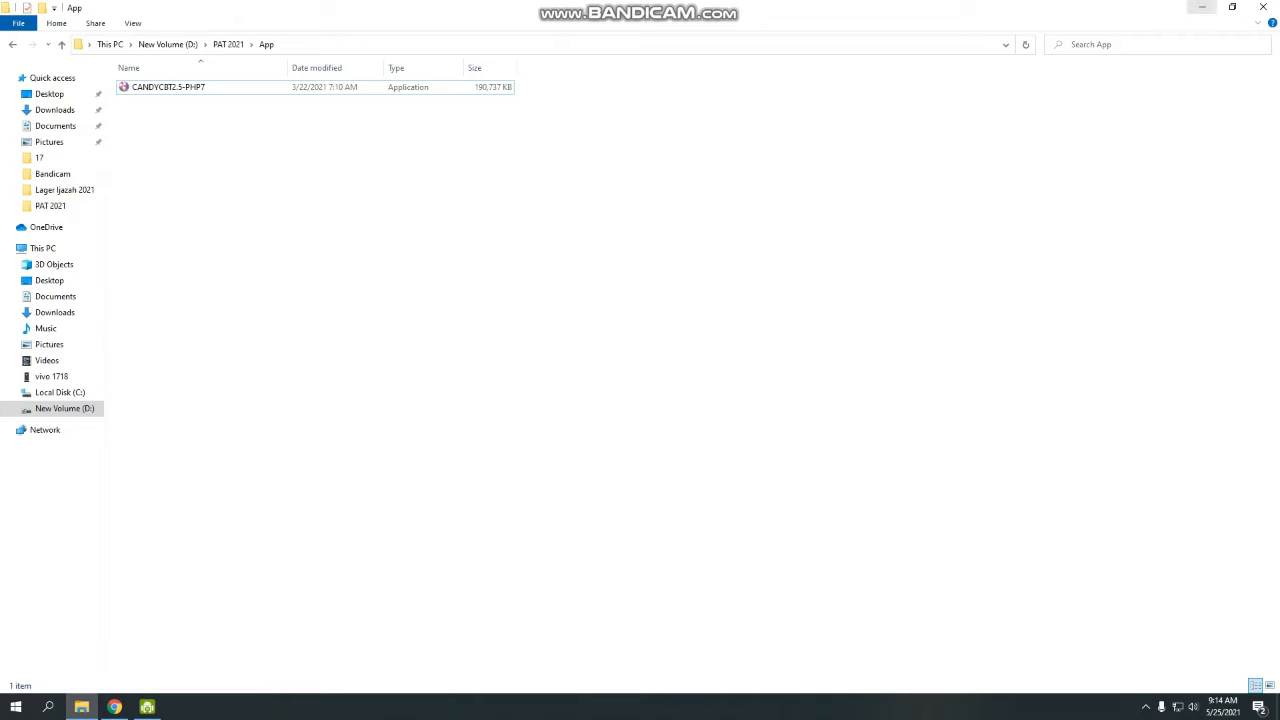
left_click(1201, 8)
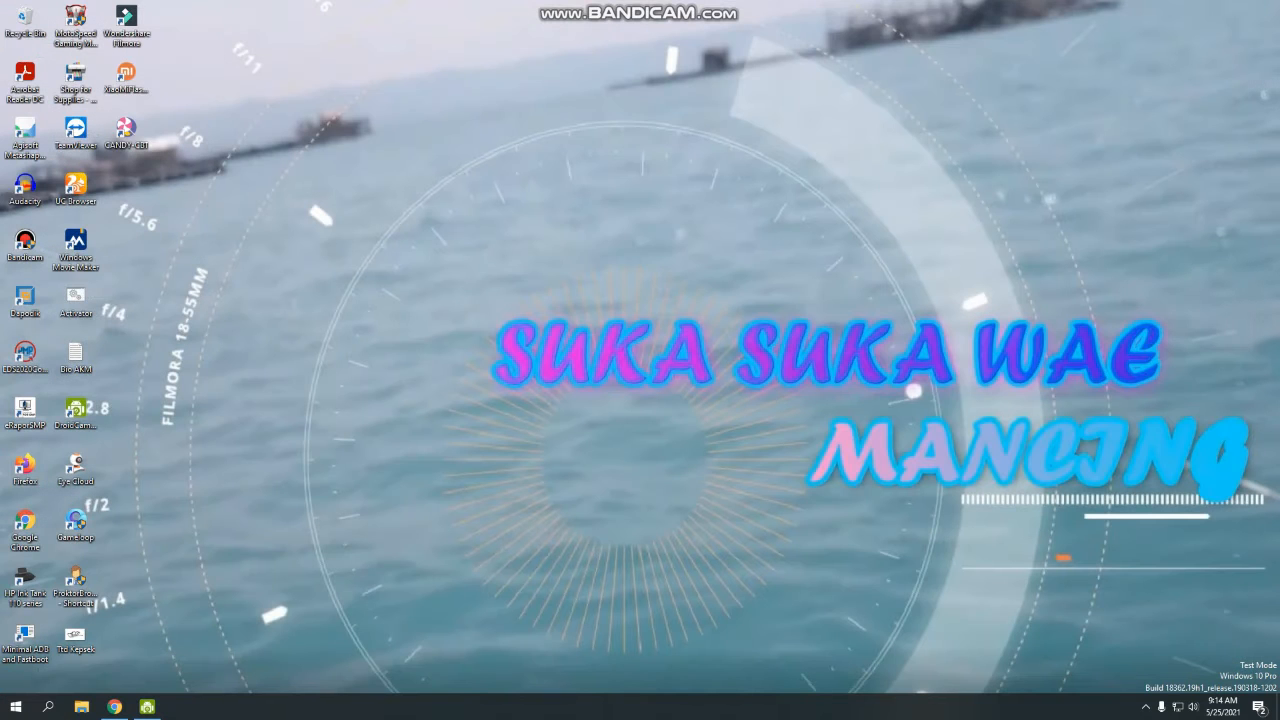
Refresh the desktop and launch Google Chrome.
right_click(566, 119)
left_click(601, 156)
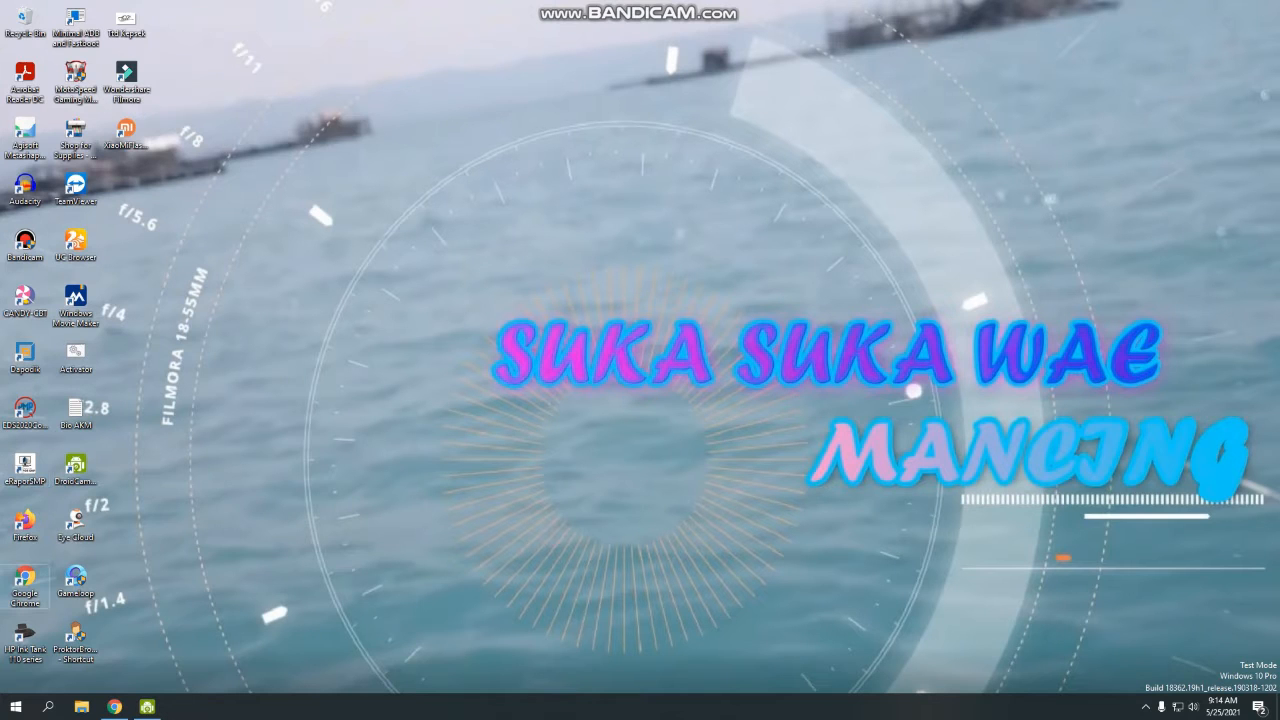
double_click(28, 584)
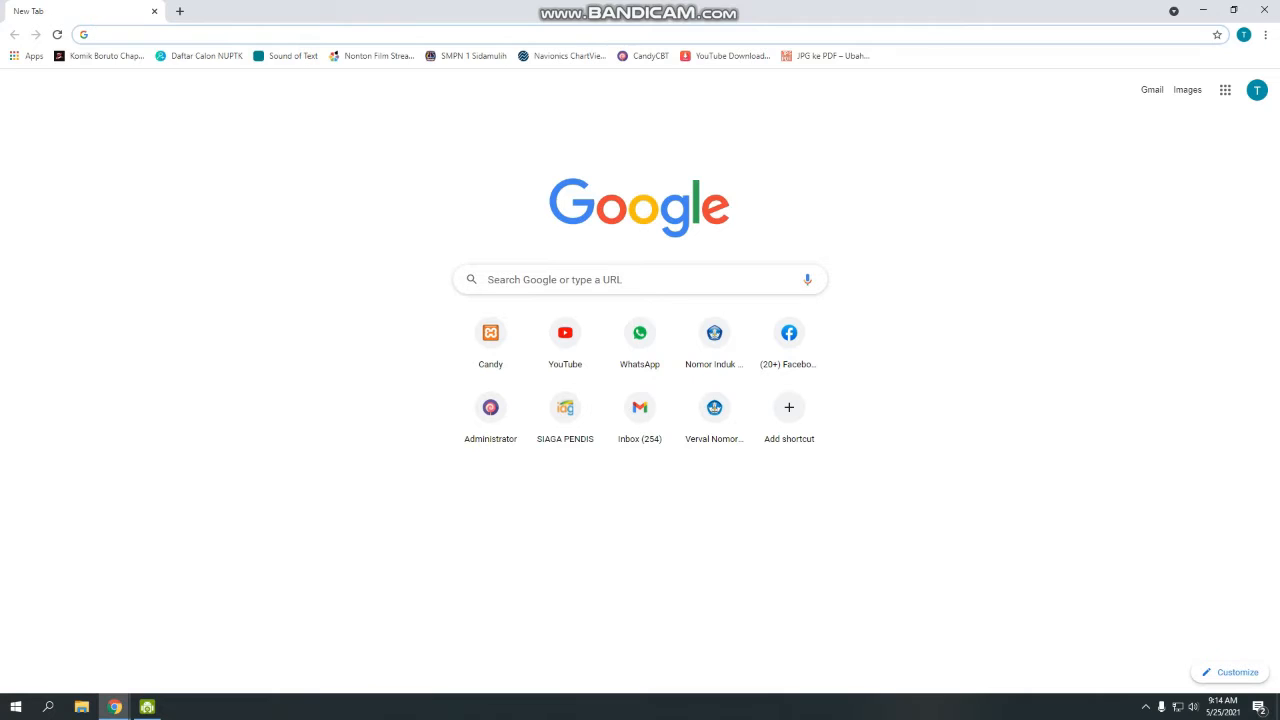
Try loading localhost:1204/candycbt/admin/ (connection refused), then switch back to File Explorer.
left_click(102, 34)
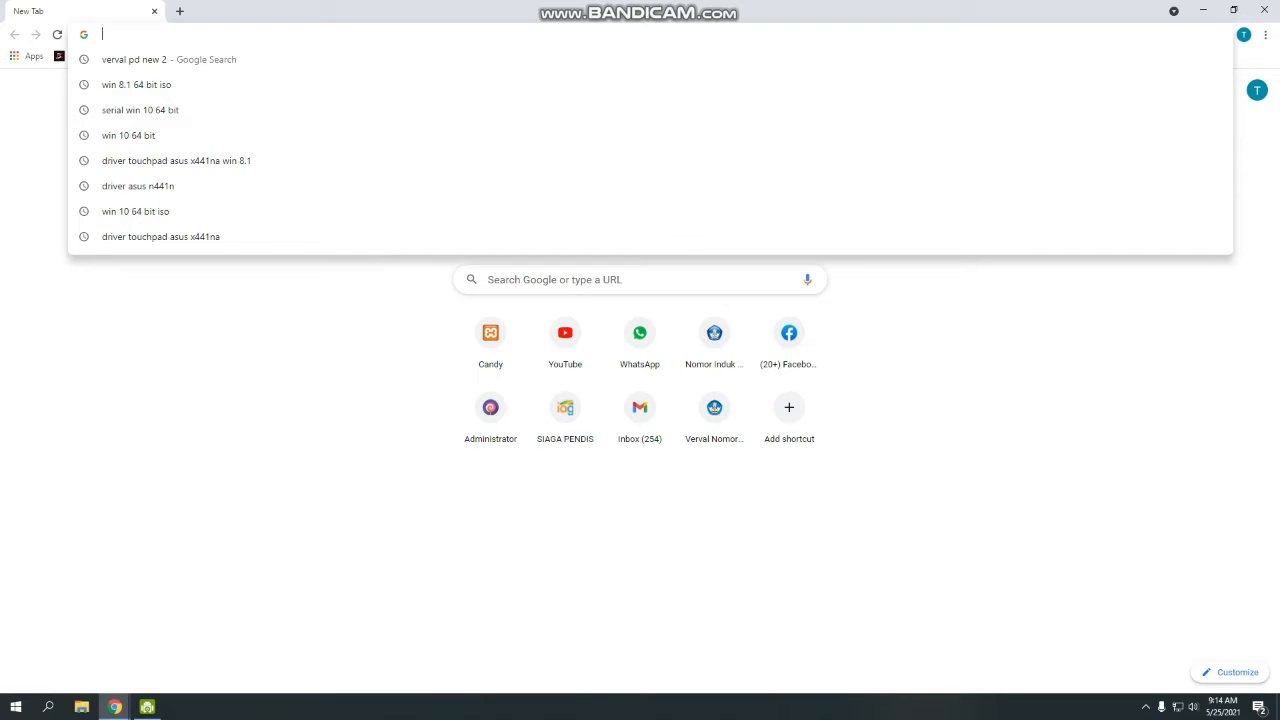
type("l")
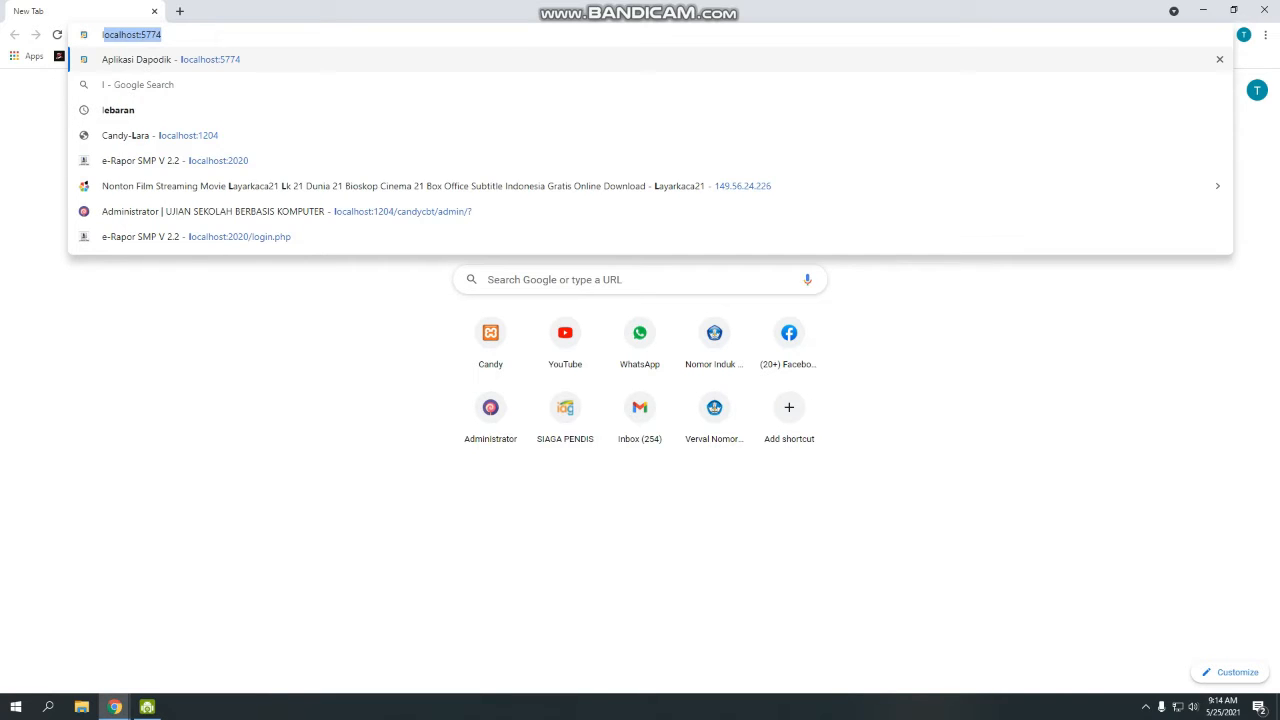
key("Right")
key("BackSpace")
key("BackSpace")
key("BackSpace")
key("BackSpace")
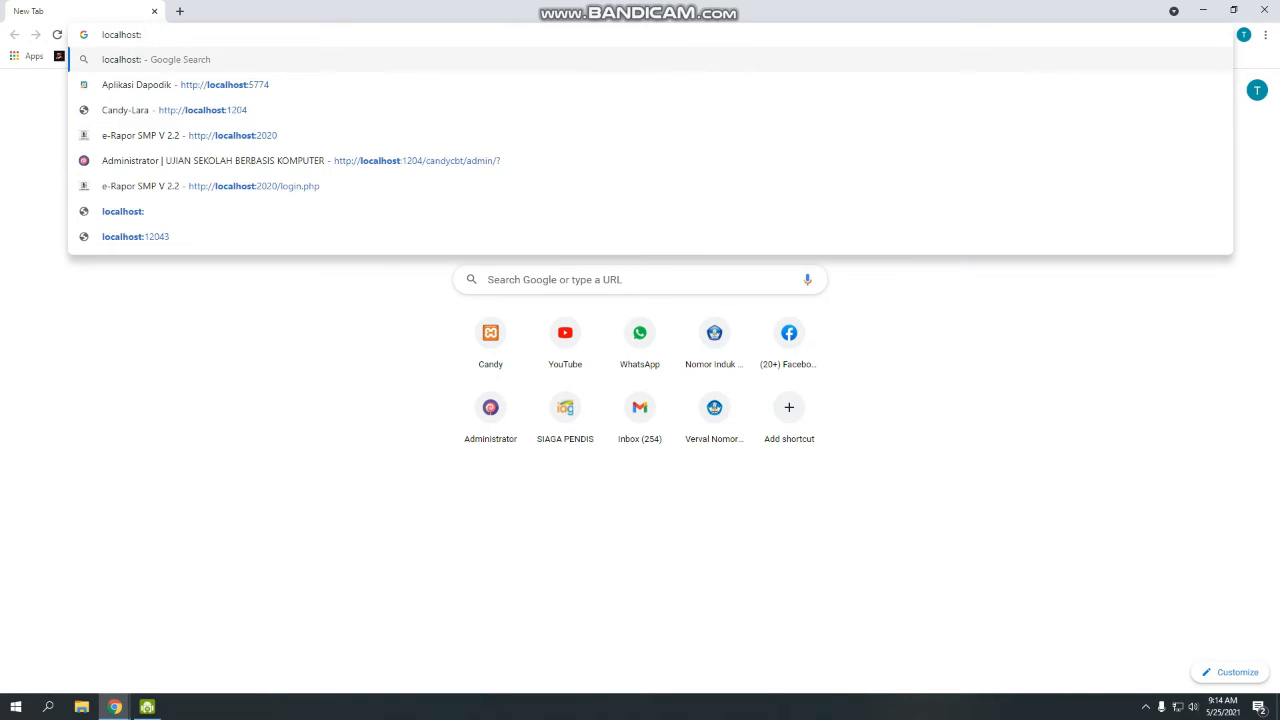
type("1204/")
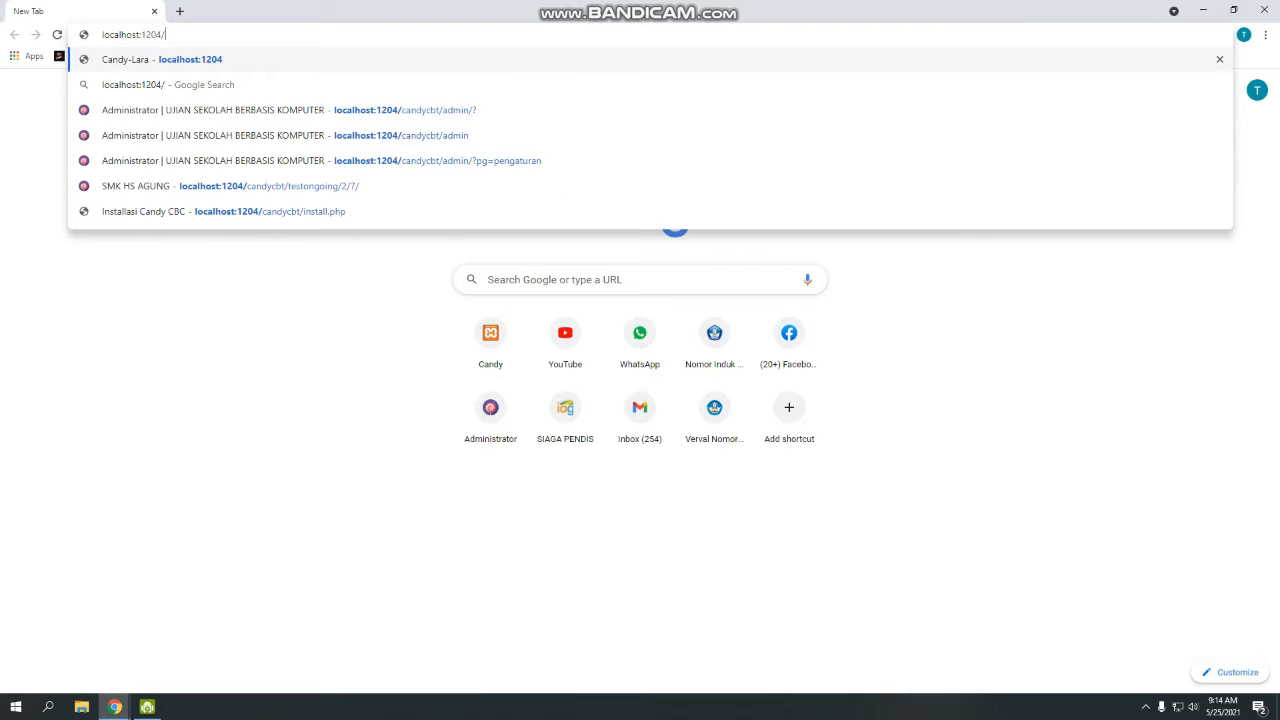
type("ca")
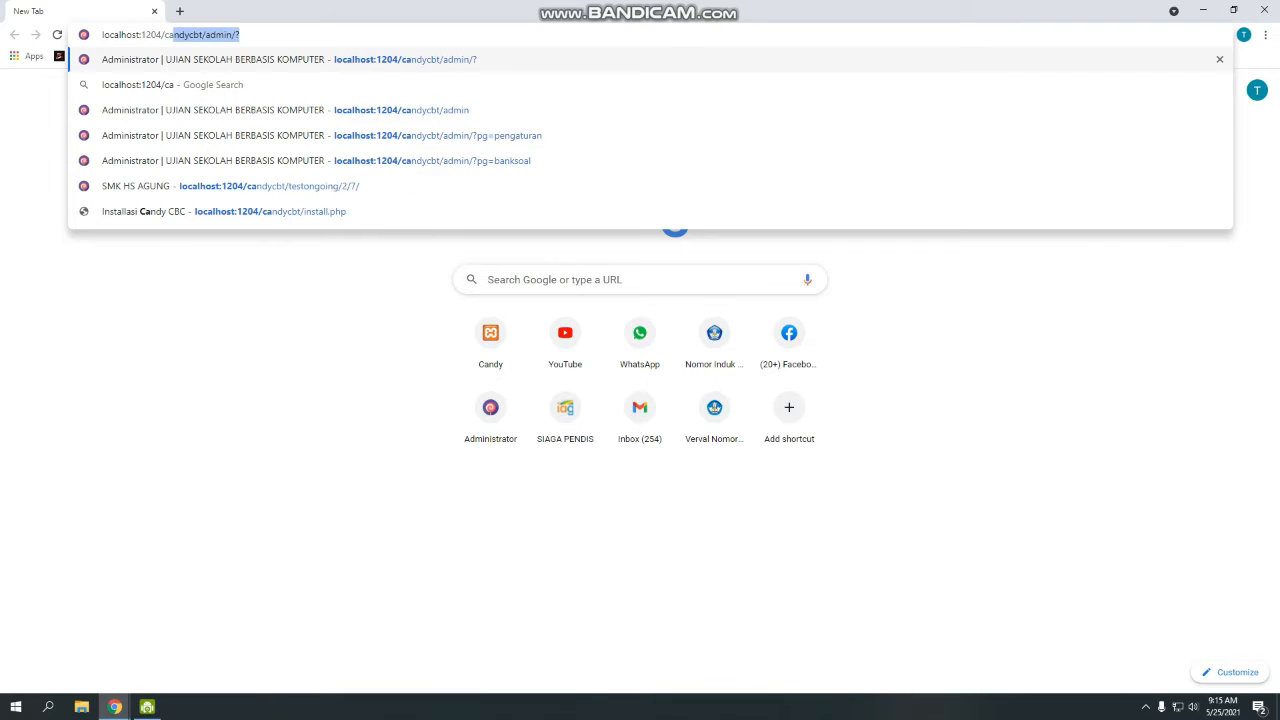
key("Right")
key("BackSpace")
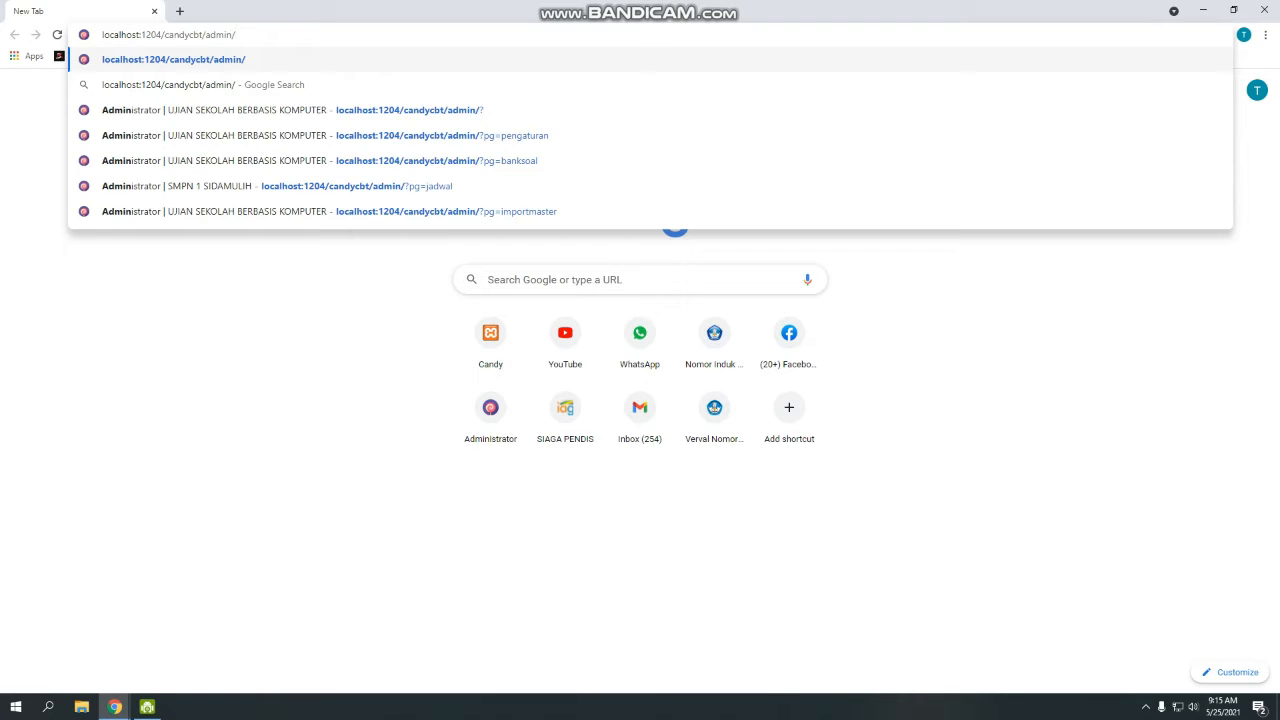
key("Return")
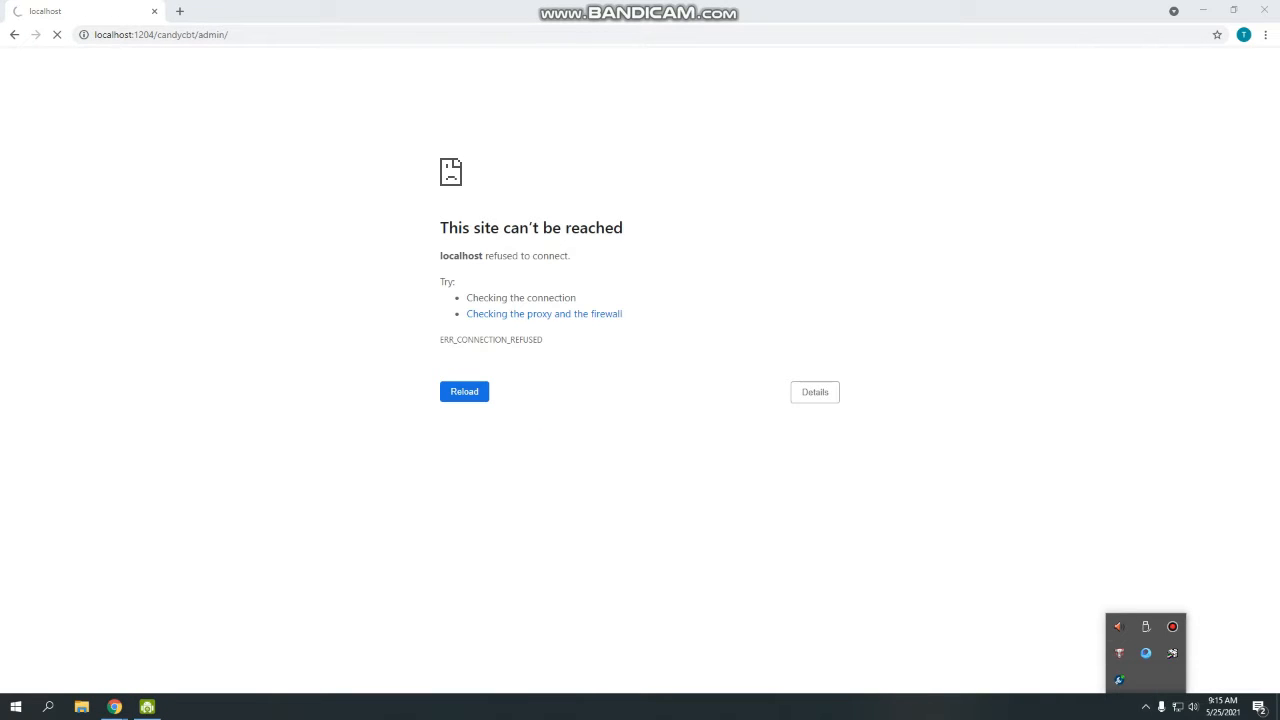
left_click(1020, 560)
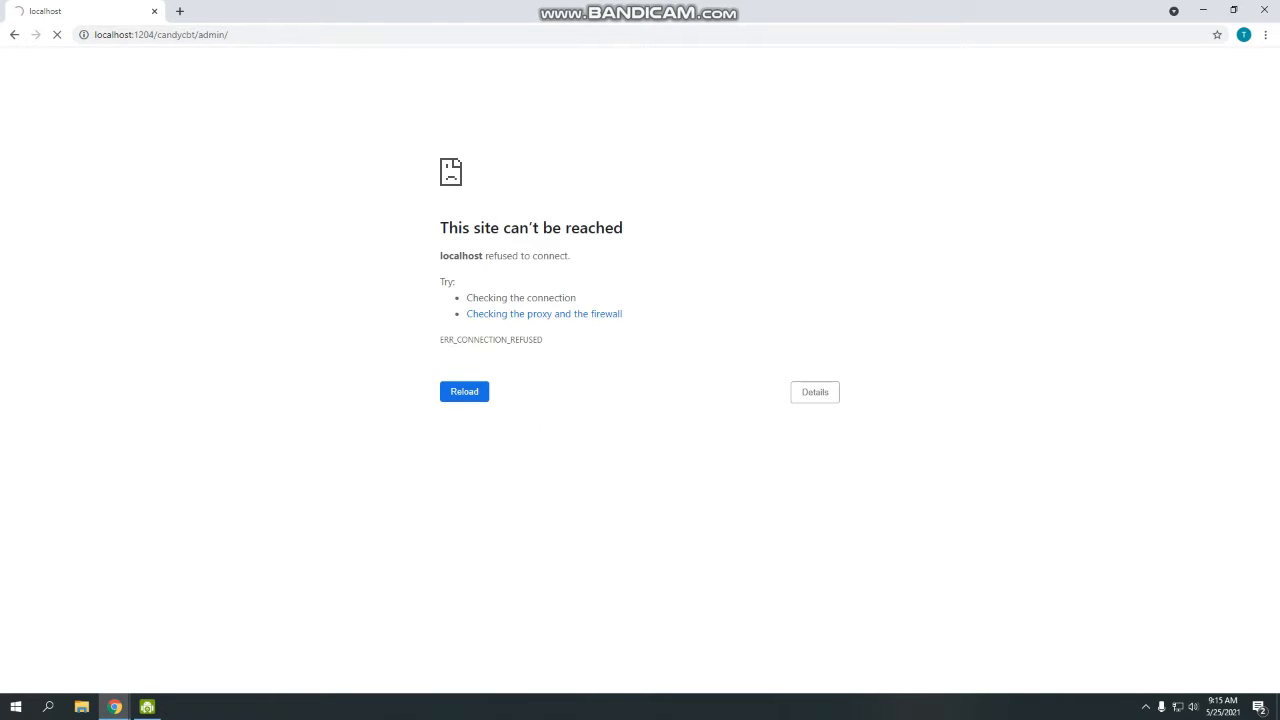
left_click(81, 707)
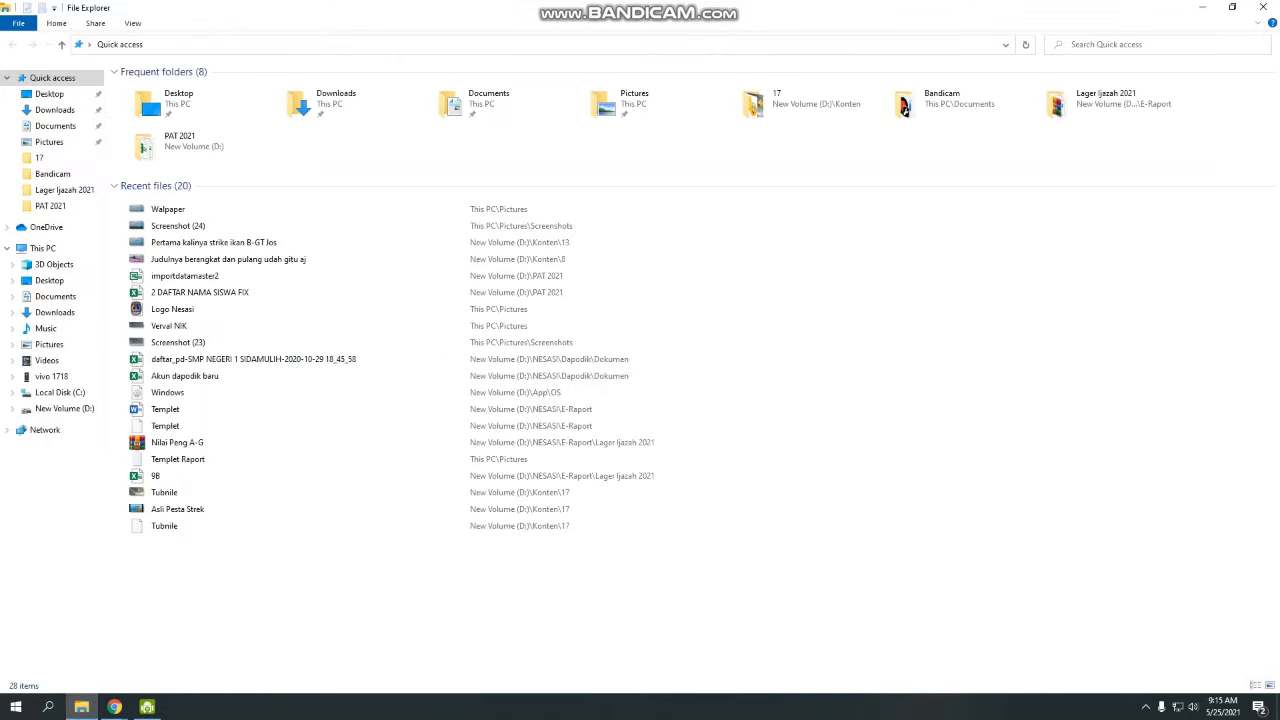
Open C:\CANDYCBT and run Candy-Lara as administrator.
left_click(60, 392)
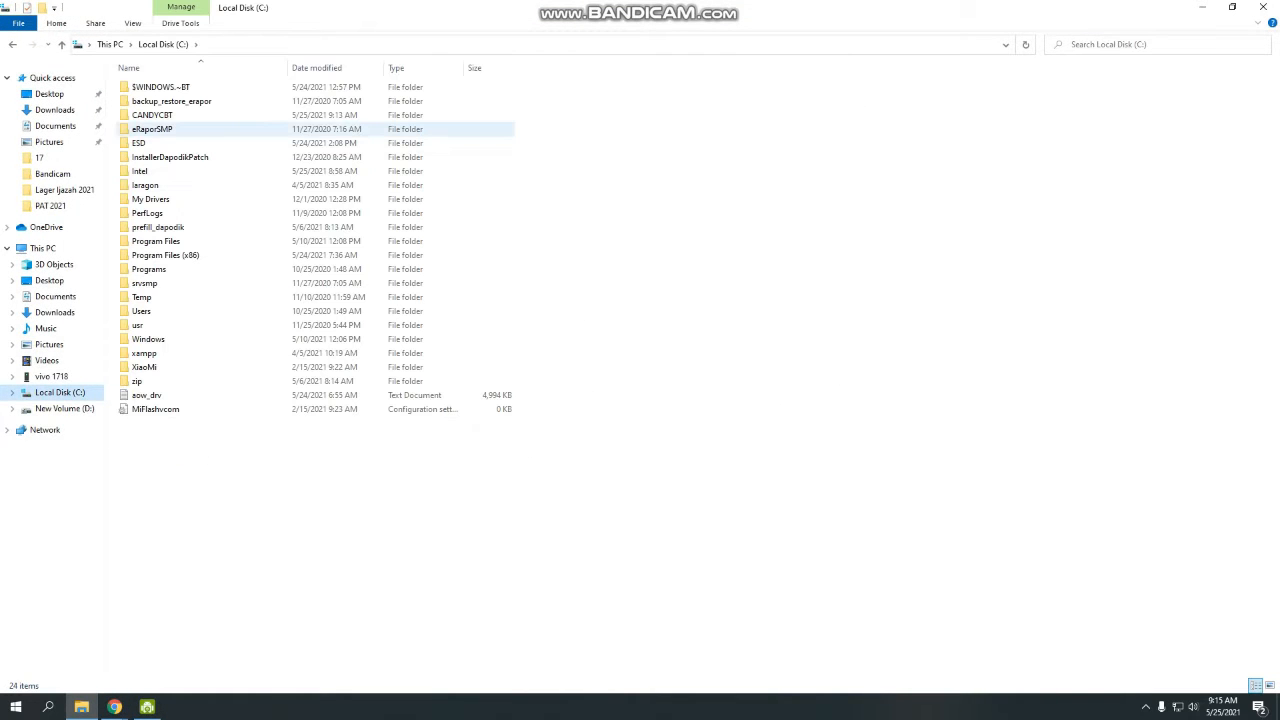
double_click(152, 115)
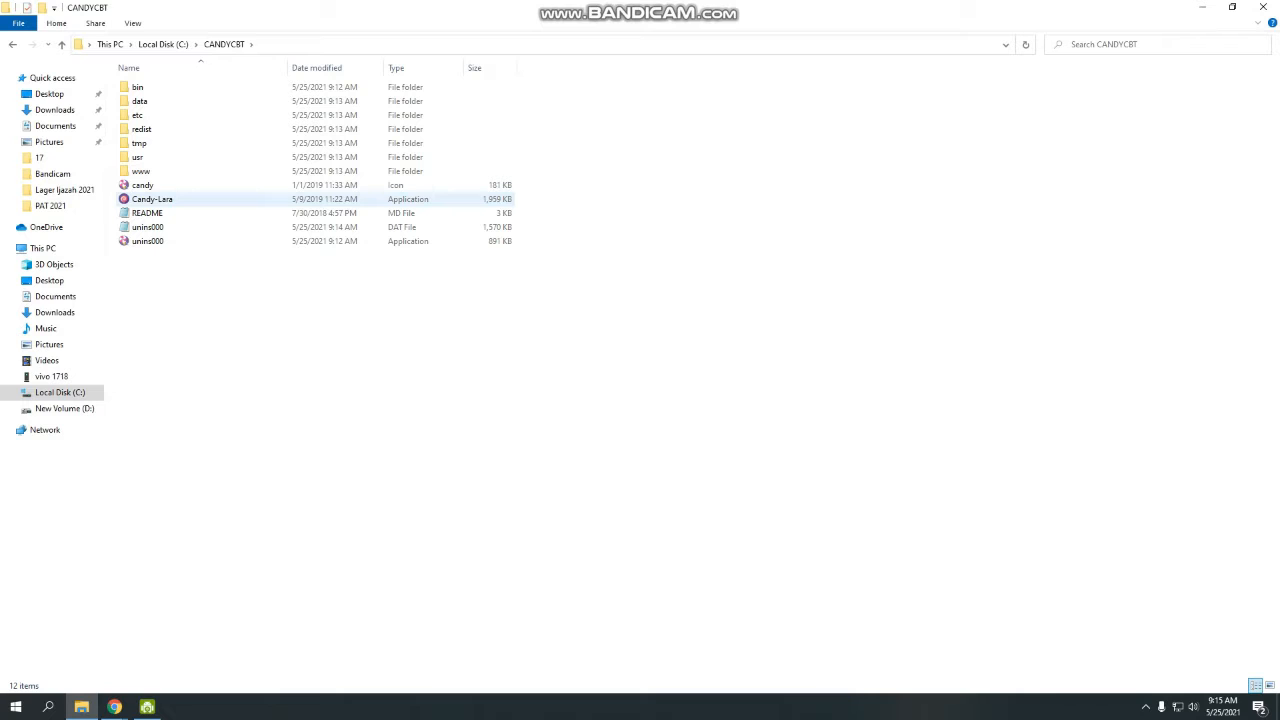
right_click(179, 200)
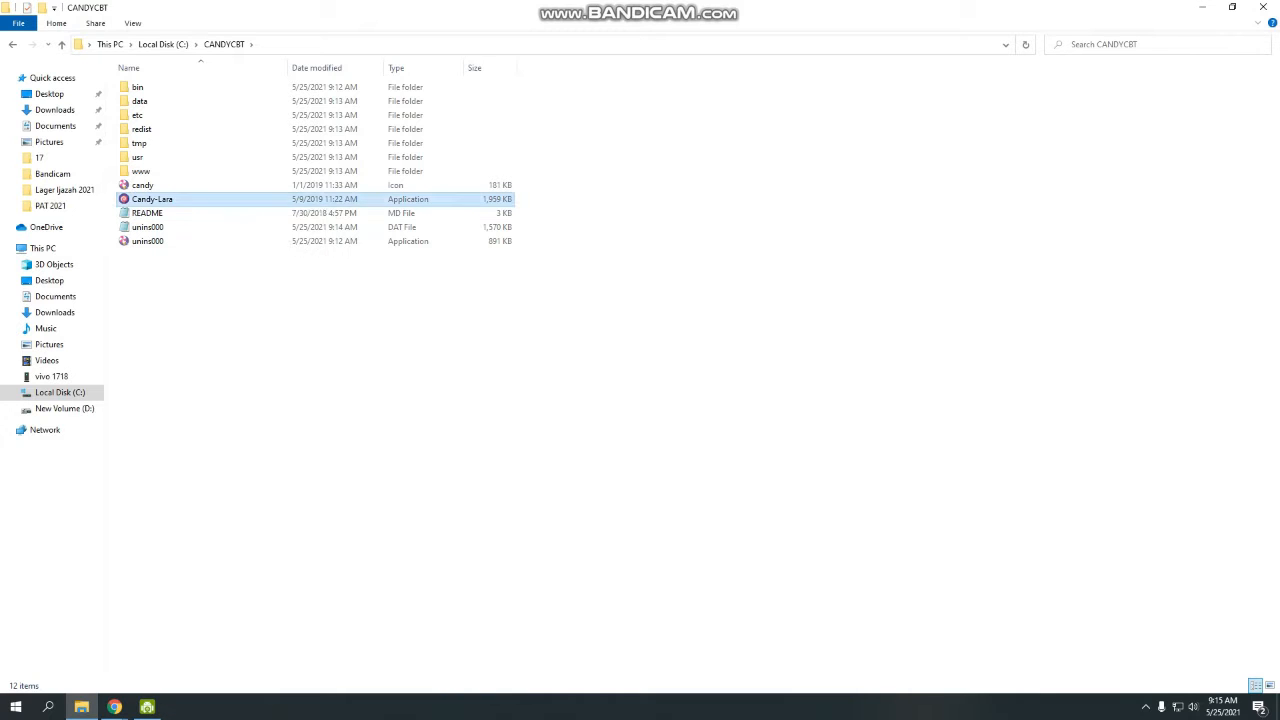
left_click(238, 223)
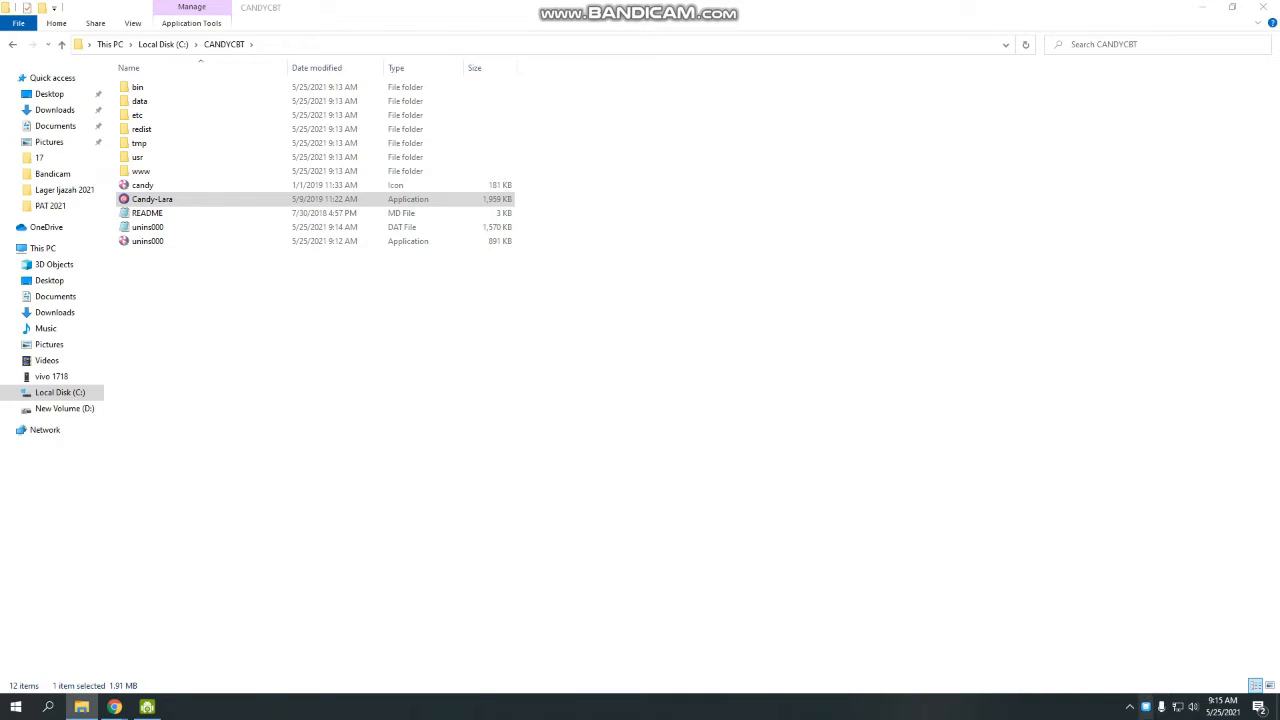
mouse_move(115, 707)
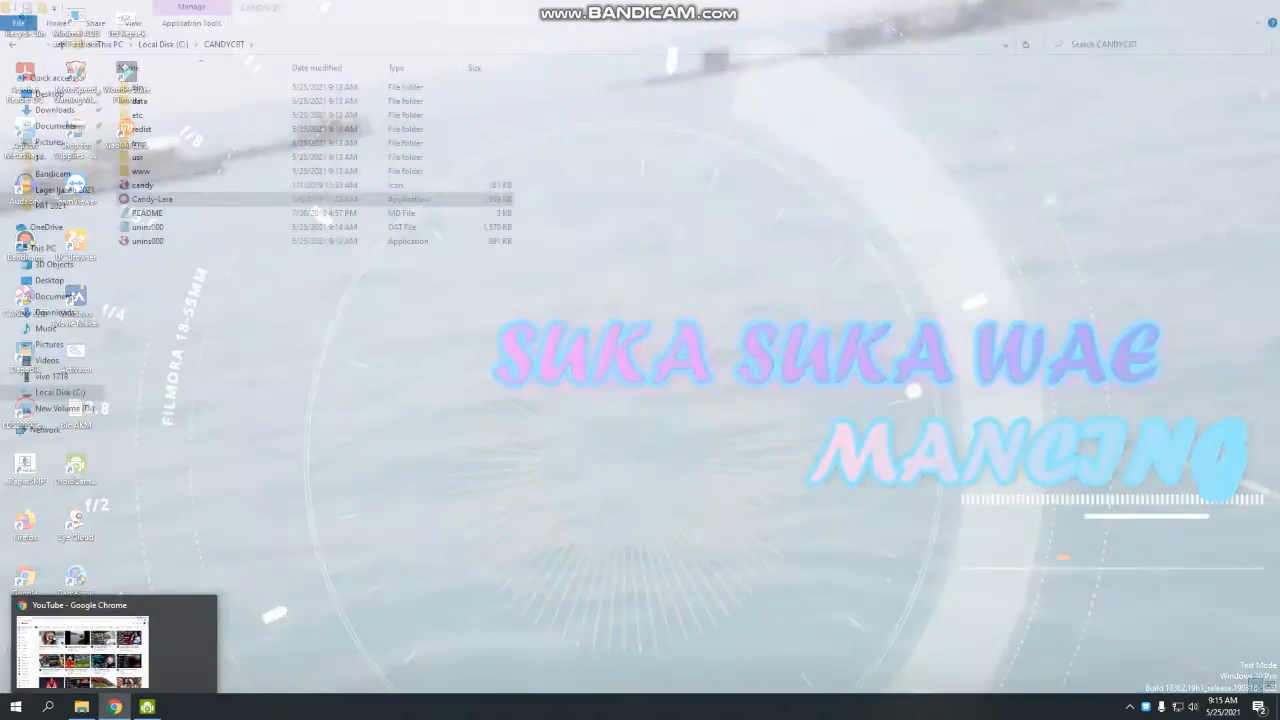
Load localhost:1204/candycbt/admin/ in a new Chrome tab and log in with the saved credentials.
left_click(68, 650)
left_click(180, 11)
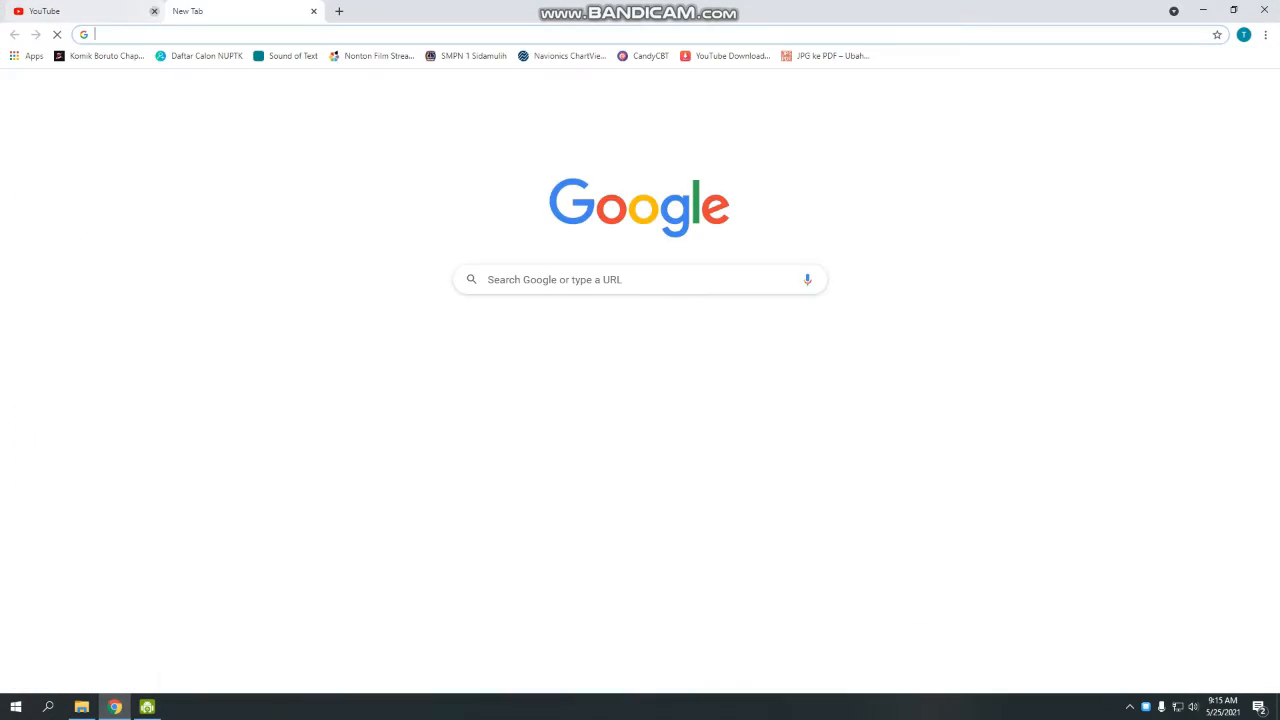
type("localhost:5774")
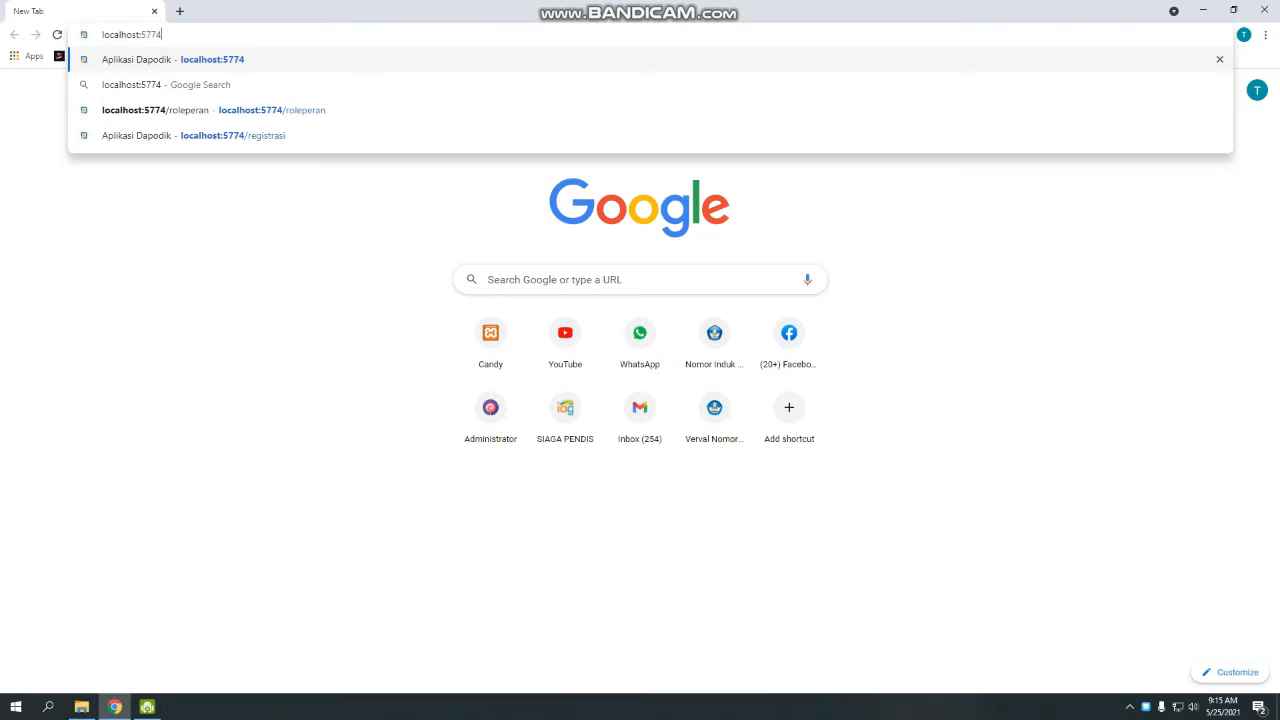
key("BackSpace")
key("BackSpace")
key("BackSpace")
key("BackSpace")
type("12")
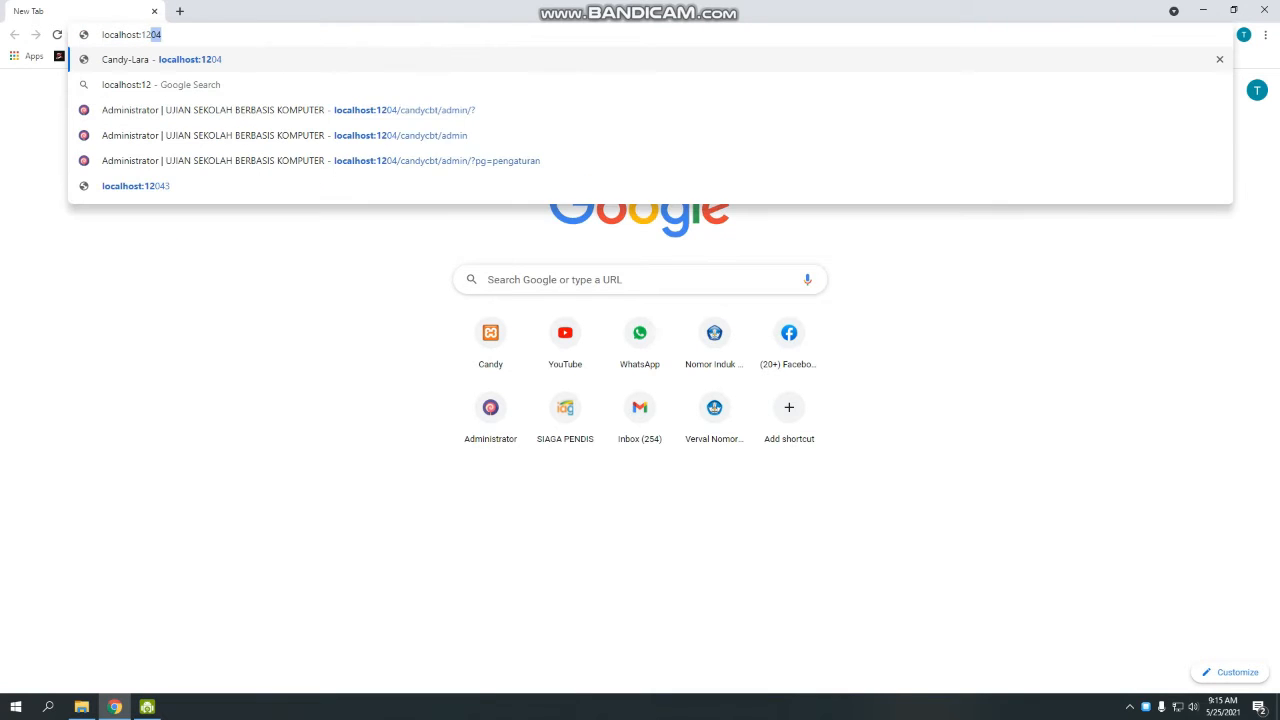
type("04/c")
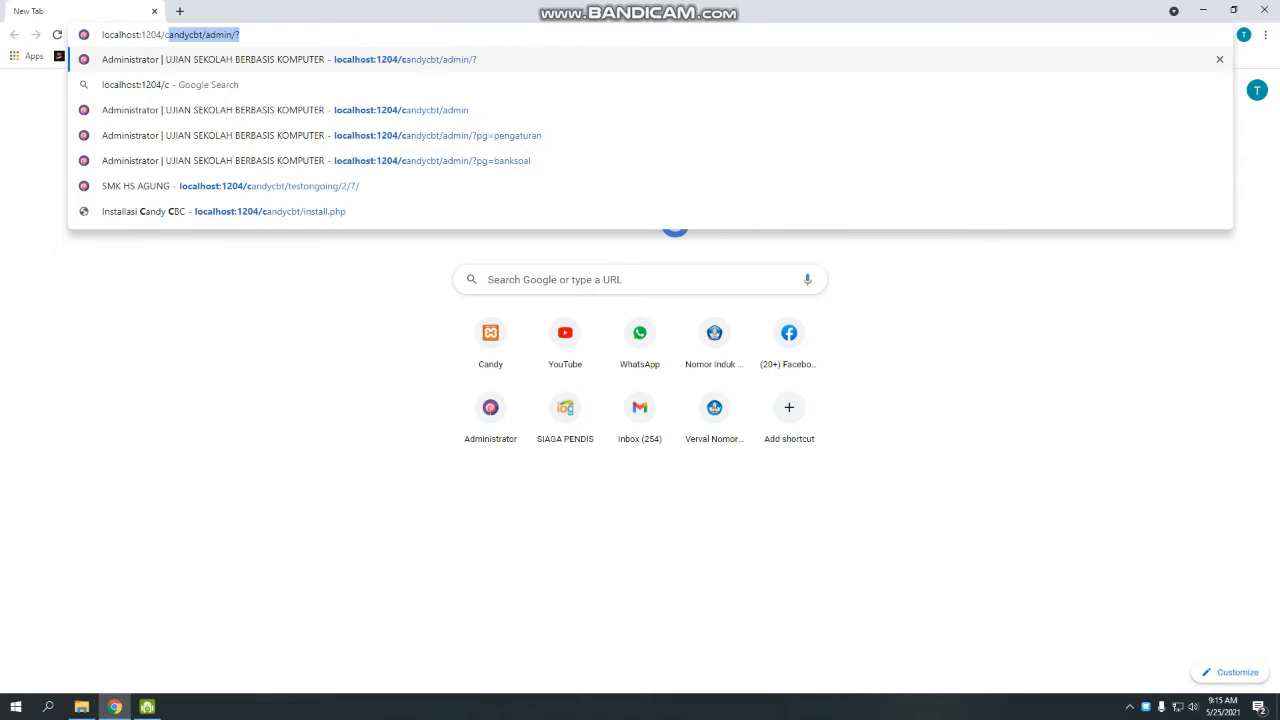
key("Right")
key("BackSpace")
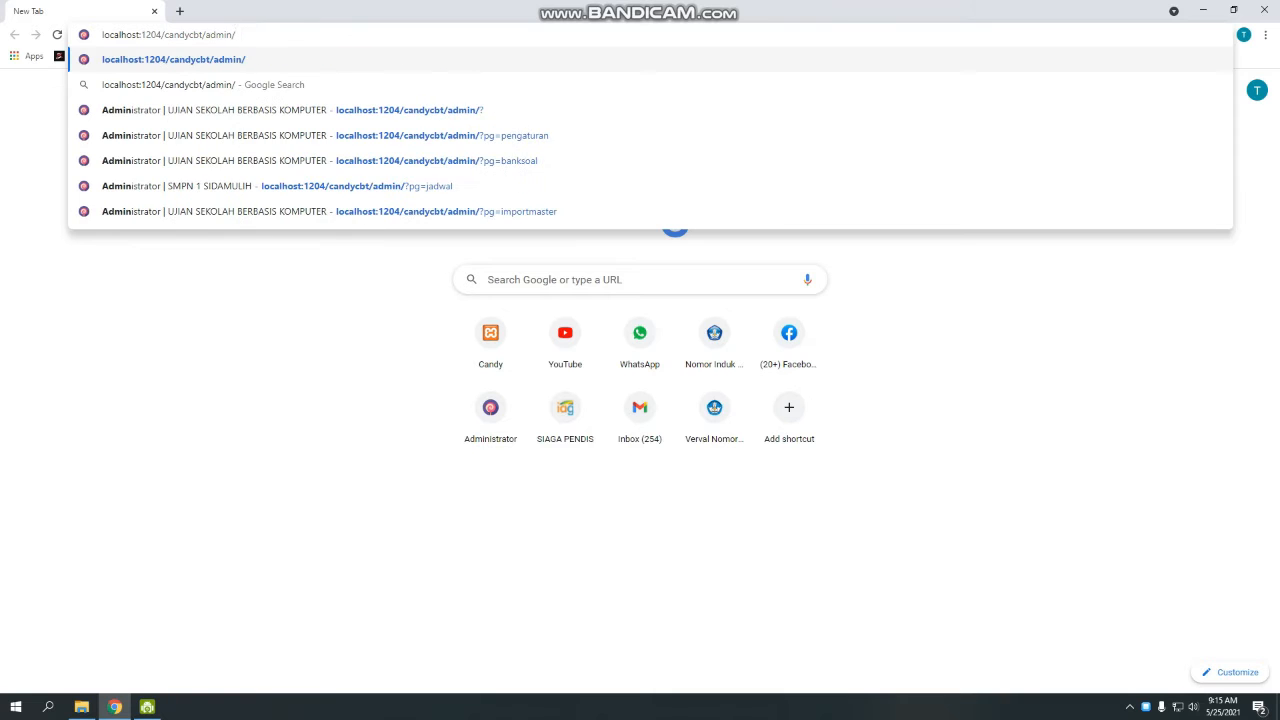
key("Return")
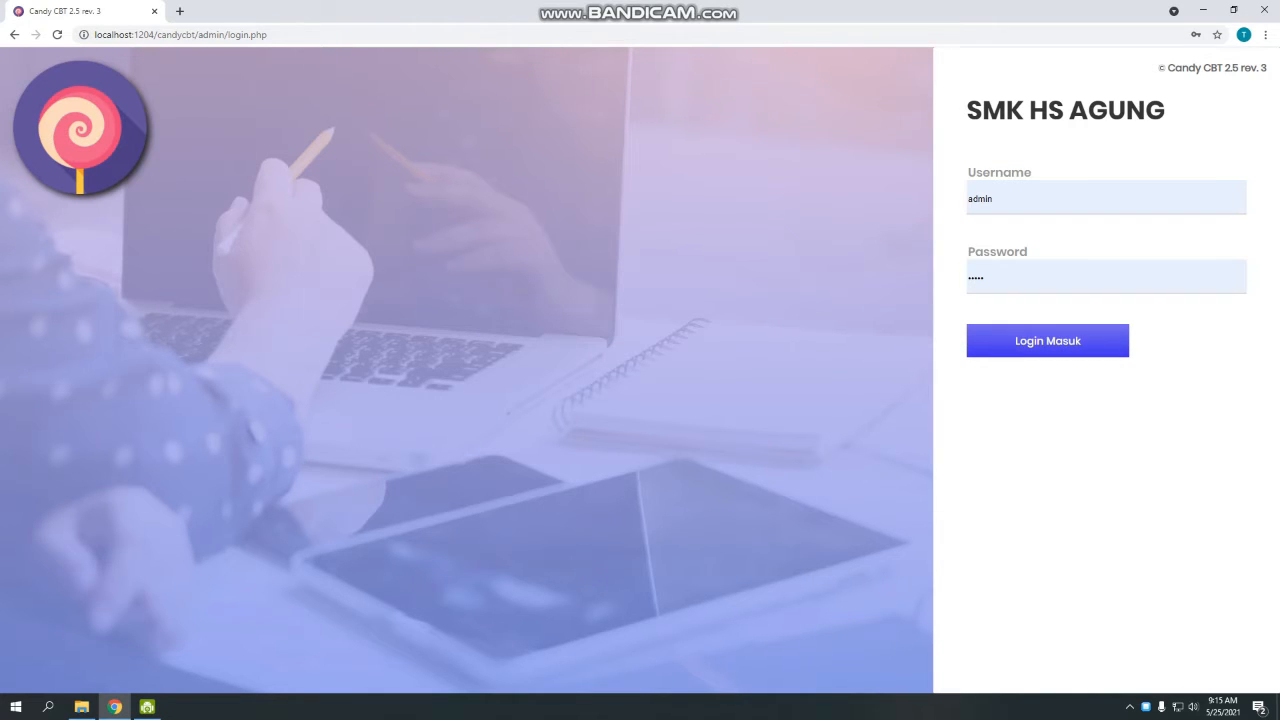
left_click(1048, 341)
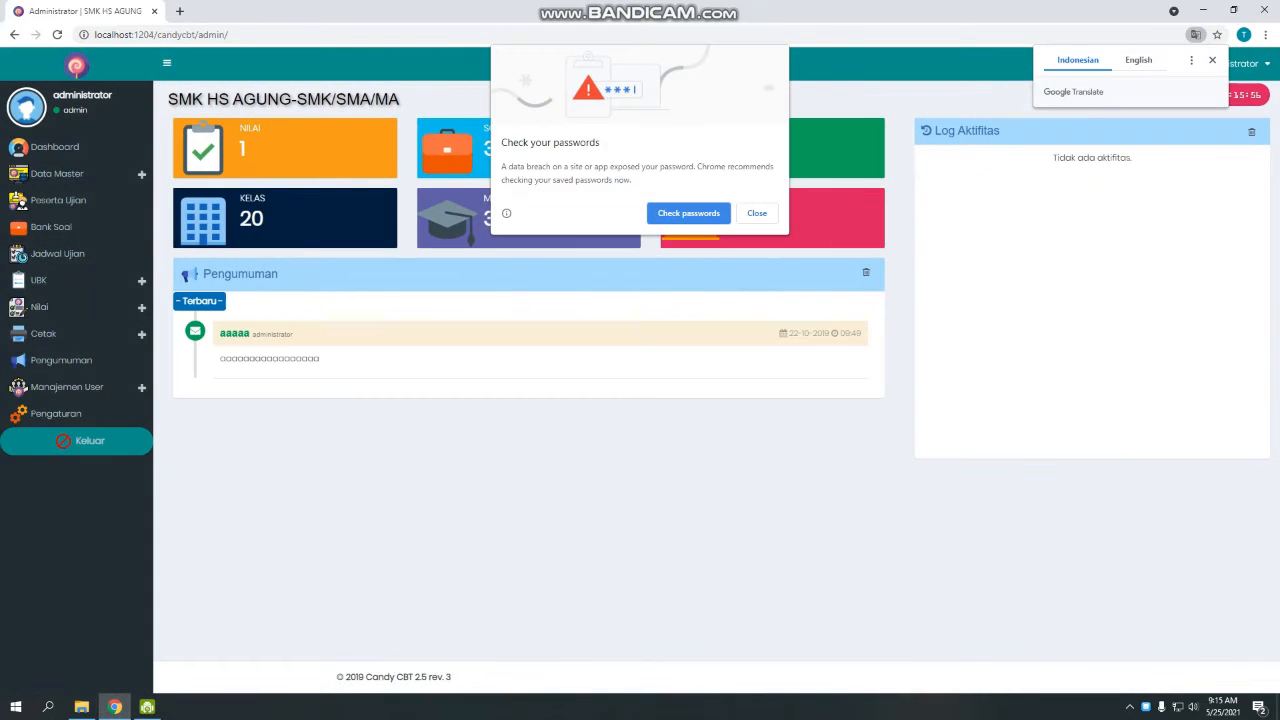
Dismiss Chrome's Check your passwords popup and open the Pengaturan settings page.
left_click(757, 213)
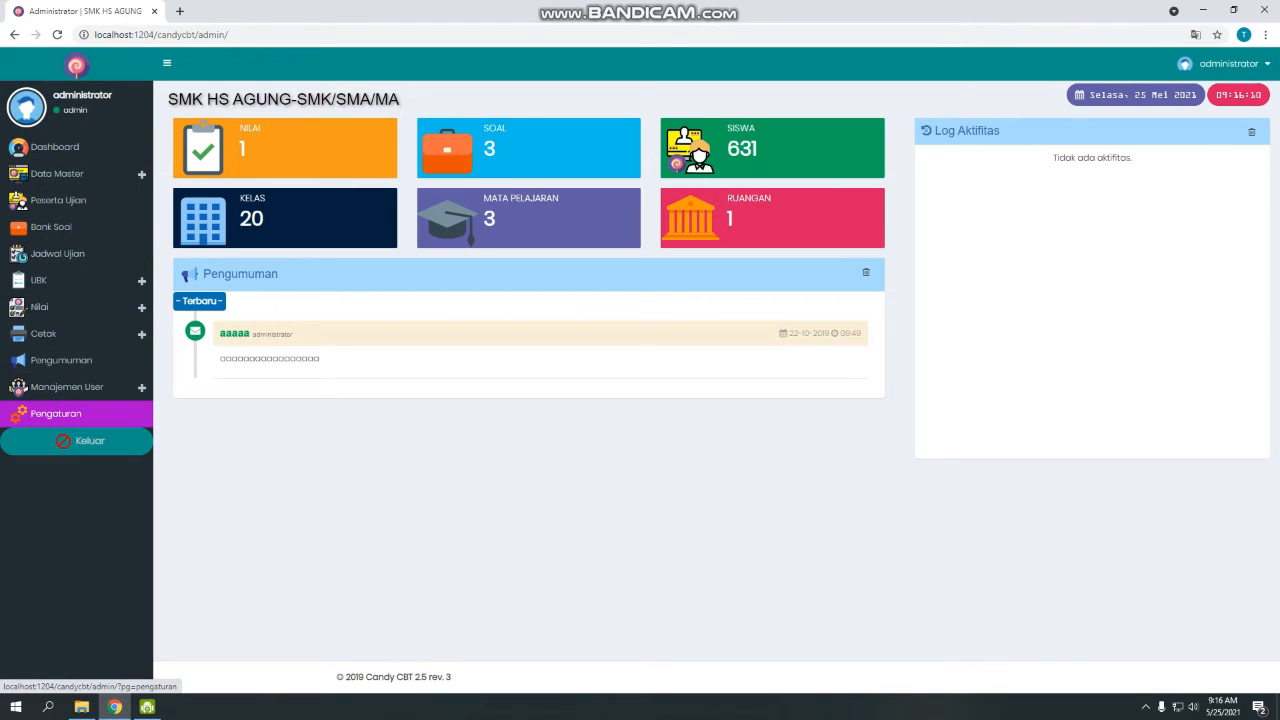
left_click(55, 413)
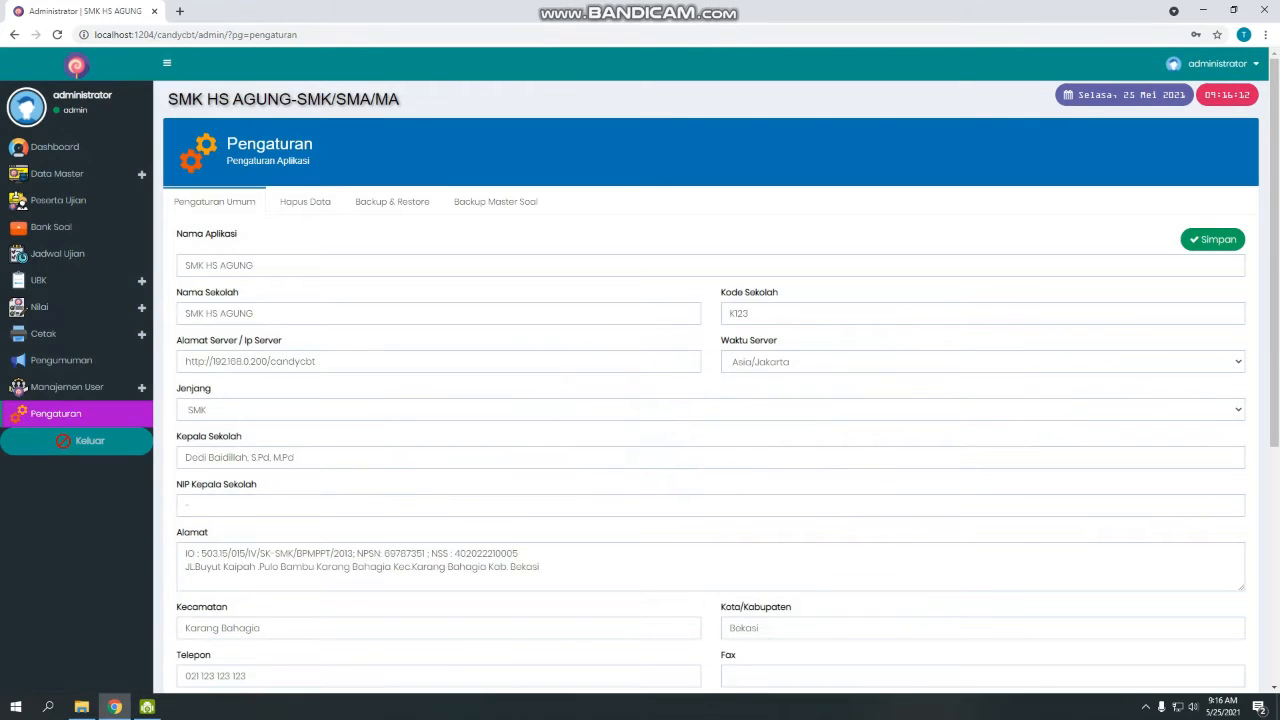
Set Nama Aplikasi to UJIAN SEKOLAH BERBASIS KOMPUTER, school SMP NEGERI 1 SIDAMULIH, code 20253102.
left_click_drag(270, 265, 135, 257)
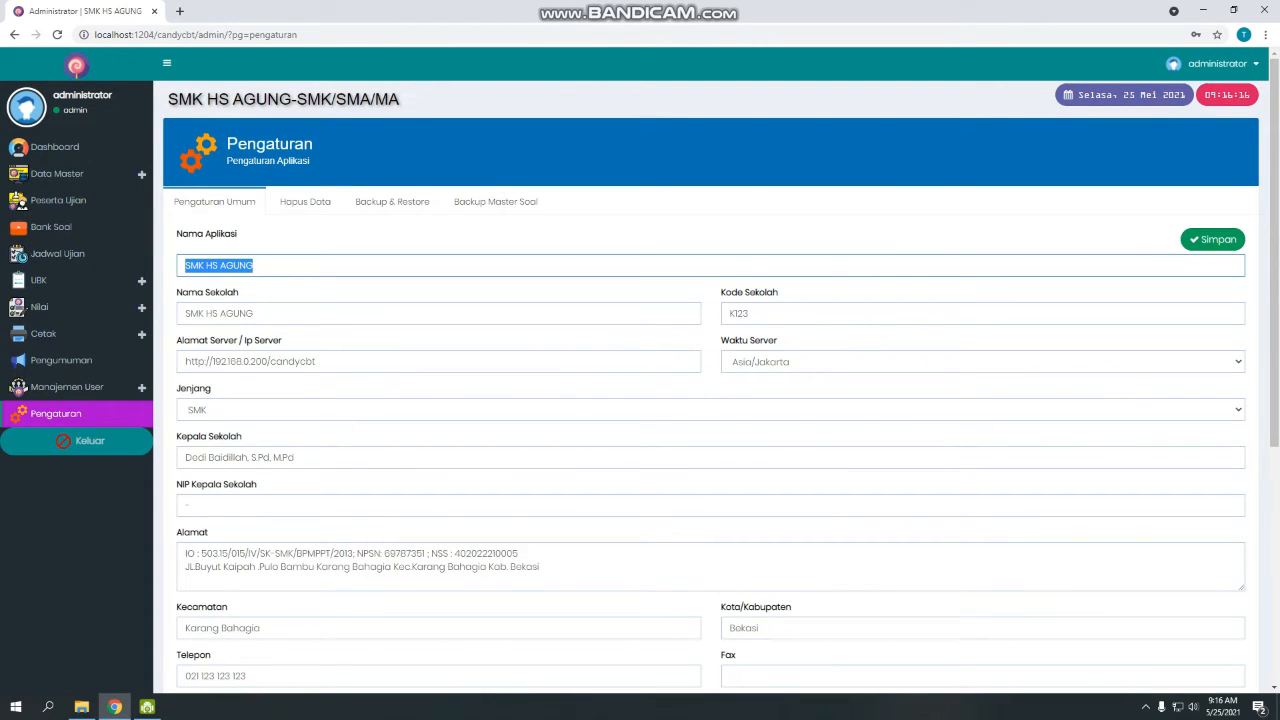
type("U")
key("Down")
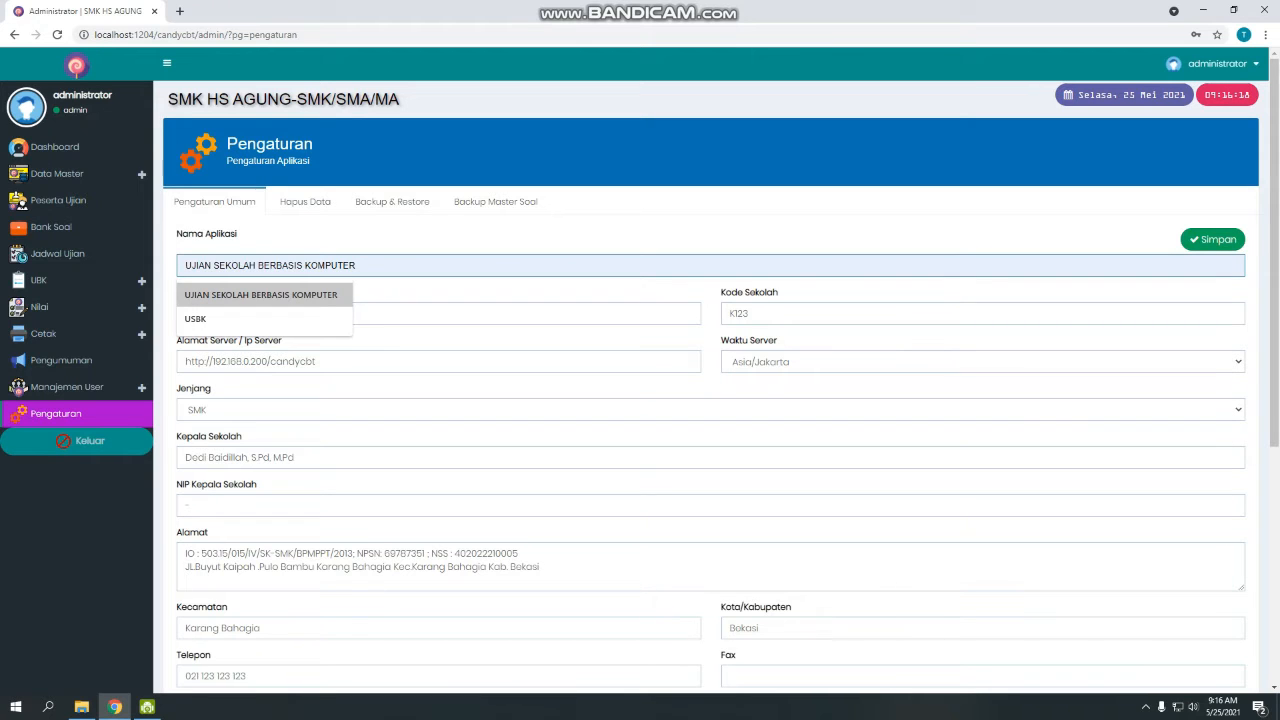
key("Return")
key("Tab")
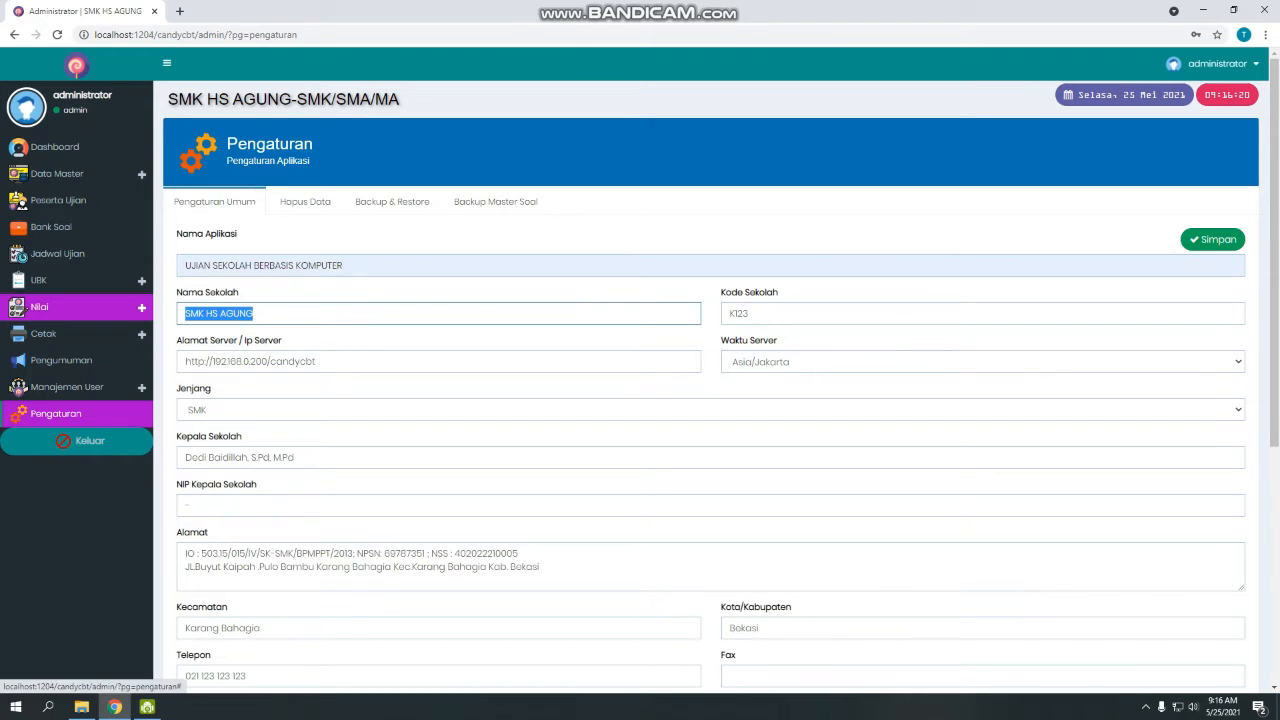
type("S")
key("Down")
key("Return")
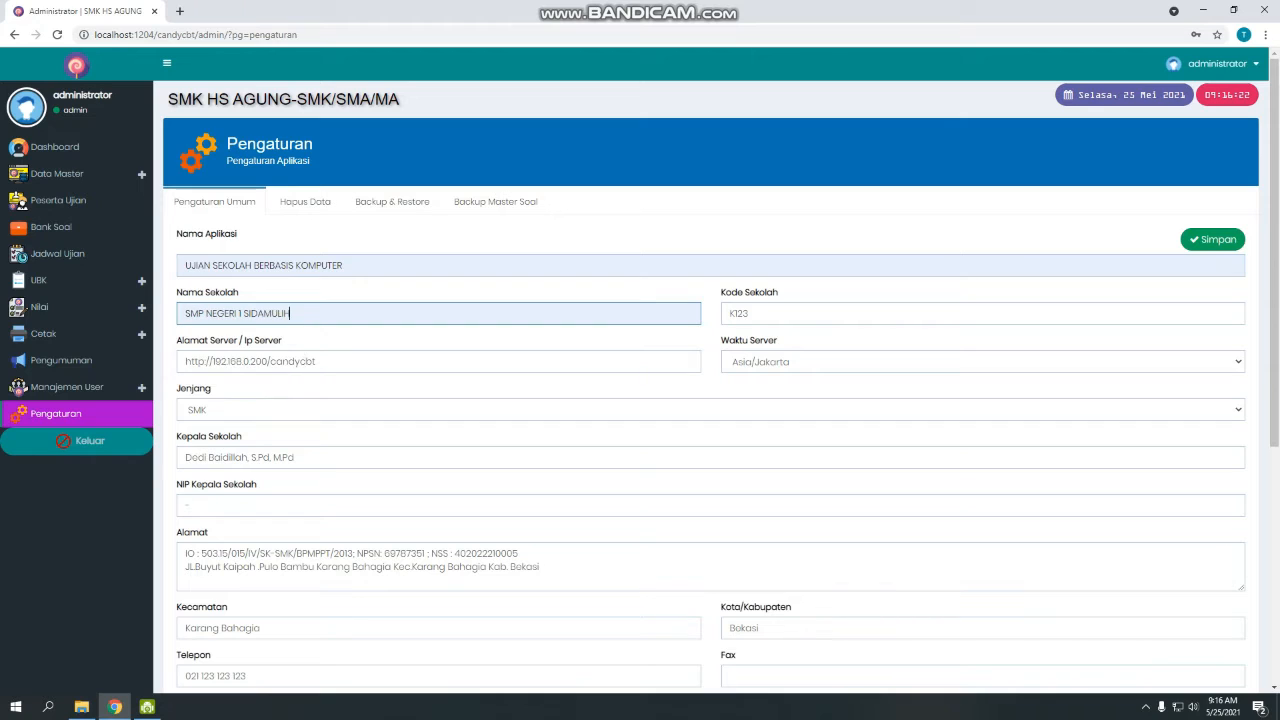
key("Tab")
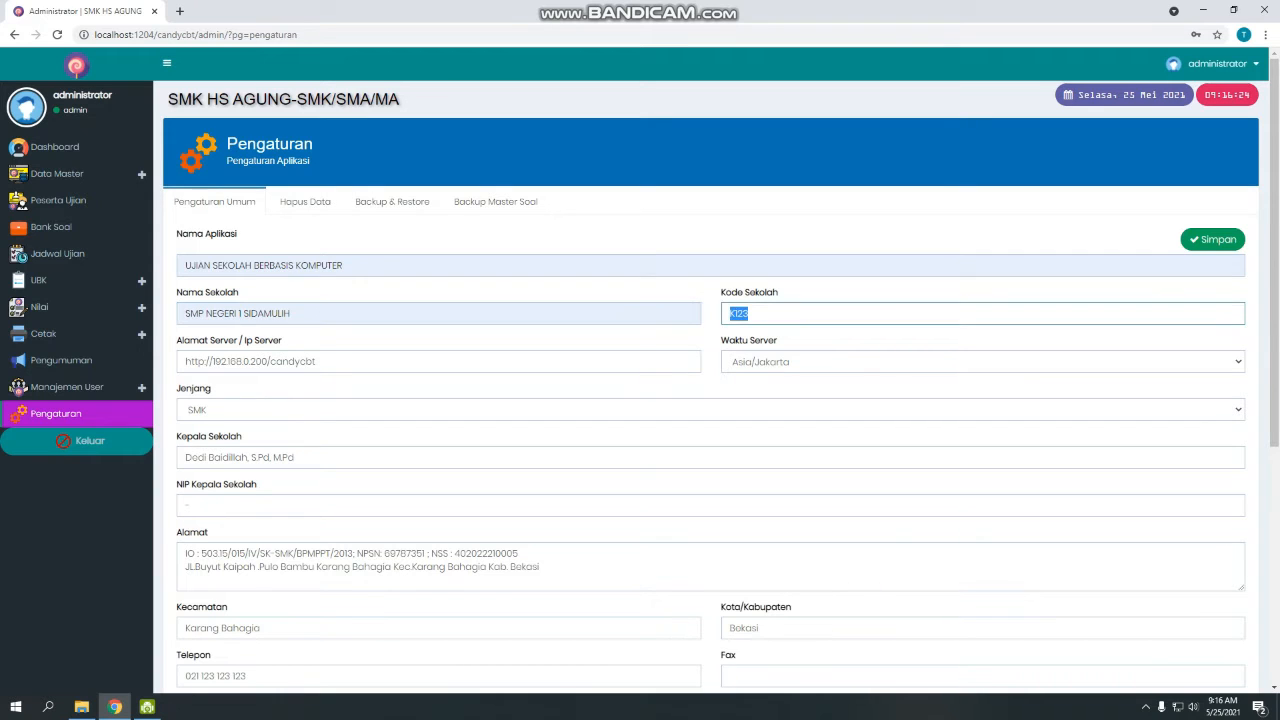
type("202")
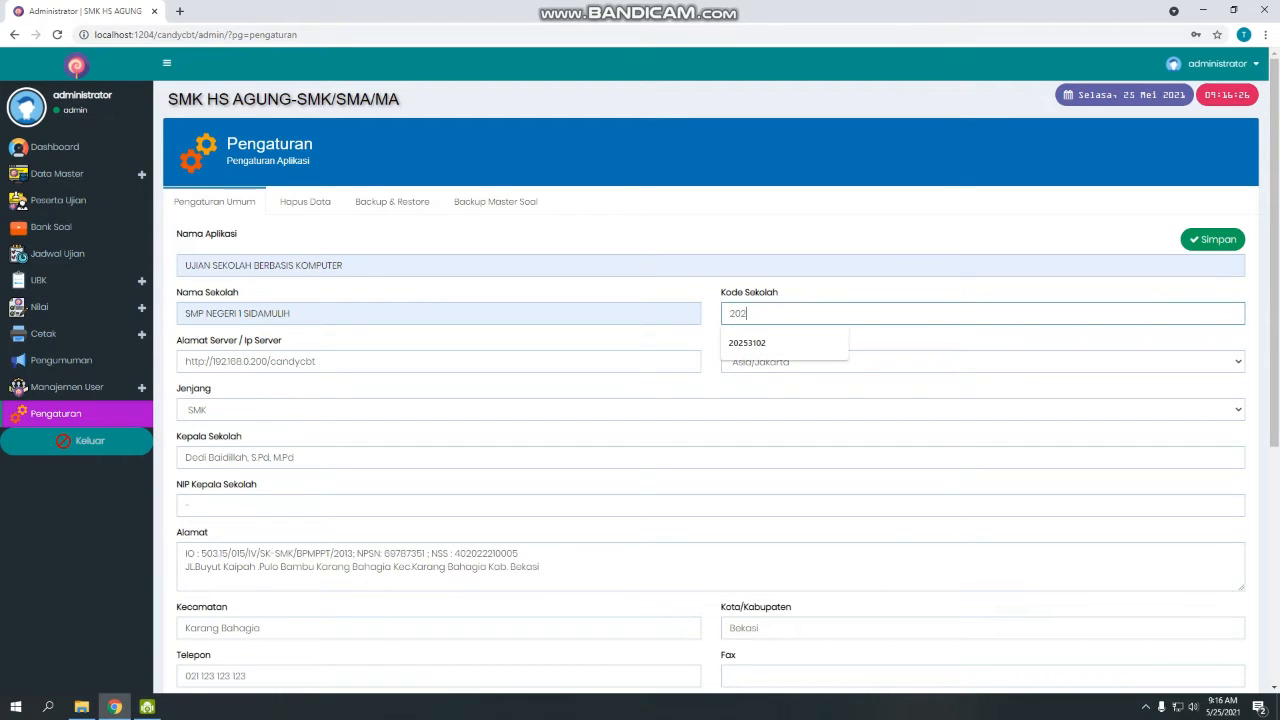
type("53102")
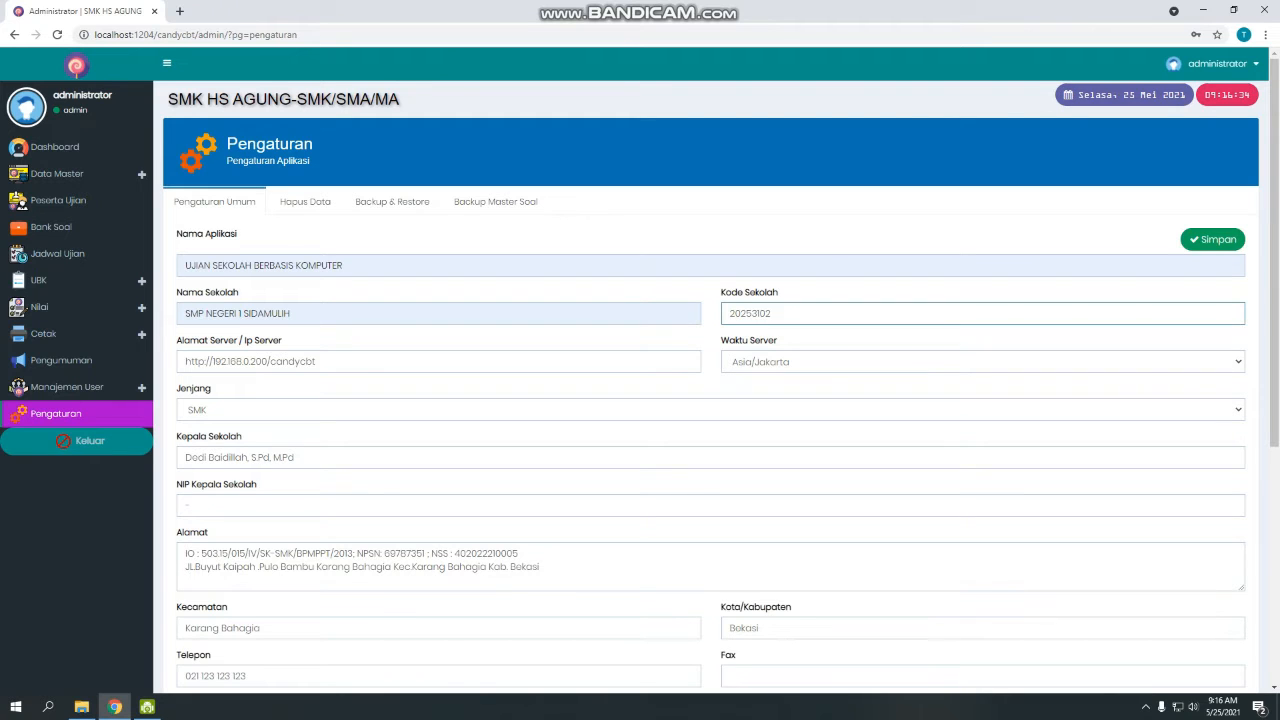
Review the Jenjang education level options, leaving it at SMK.
left_click(710, 410)
left_click(710, 410)
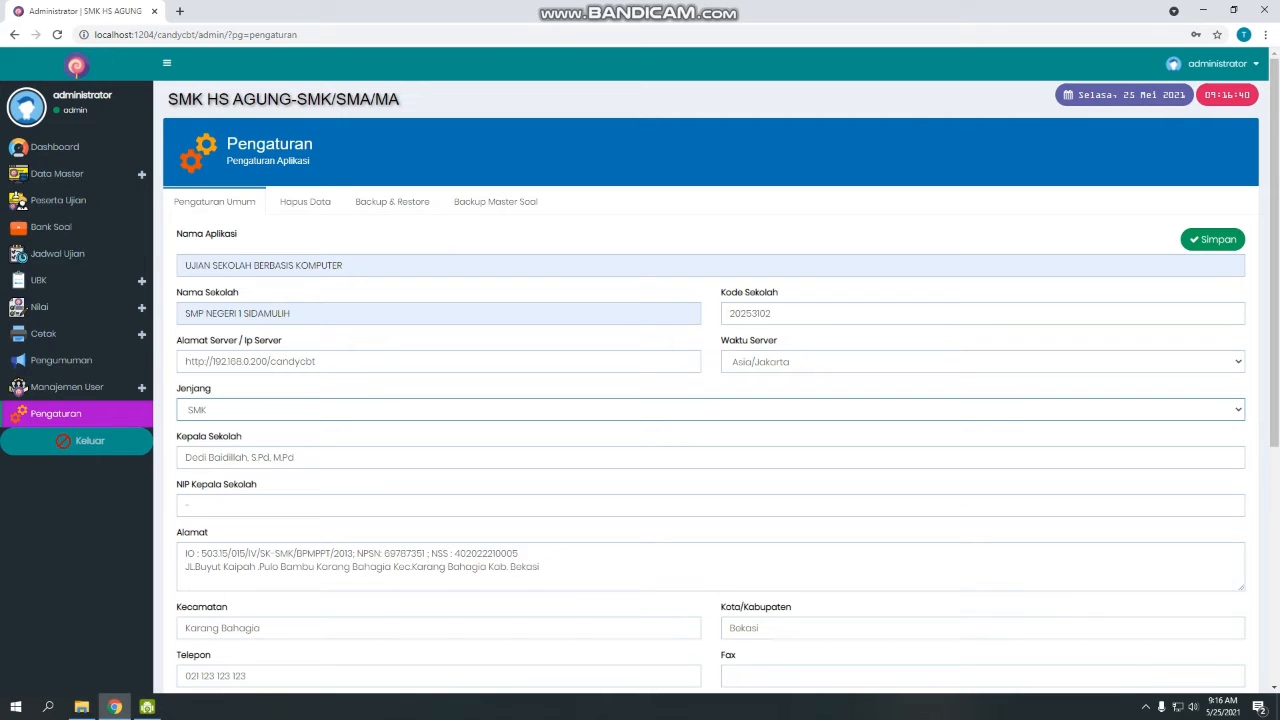
left_click(710, 410)
key("Down")
key("Down")
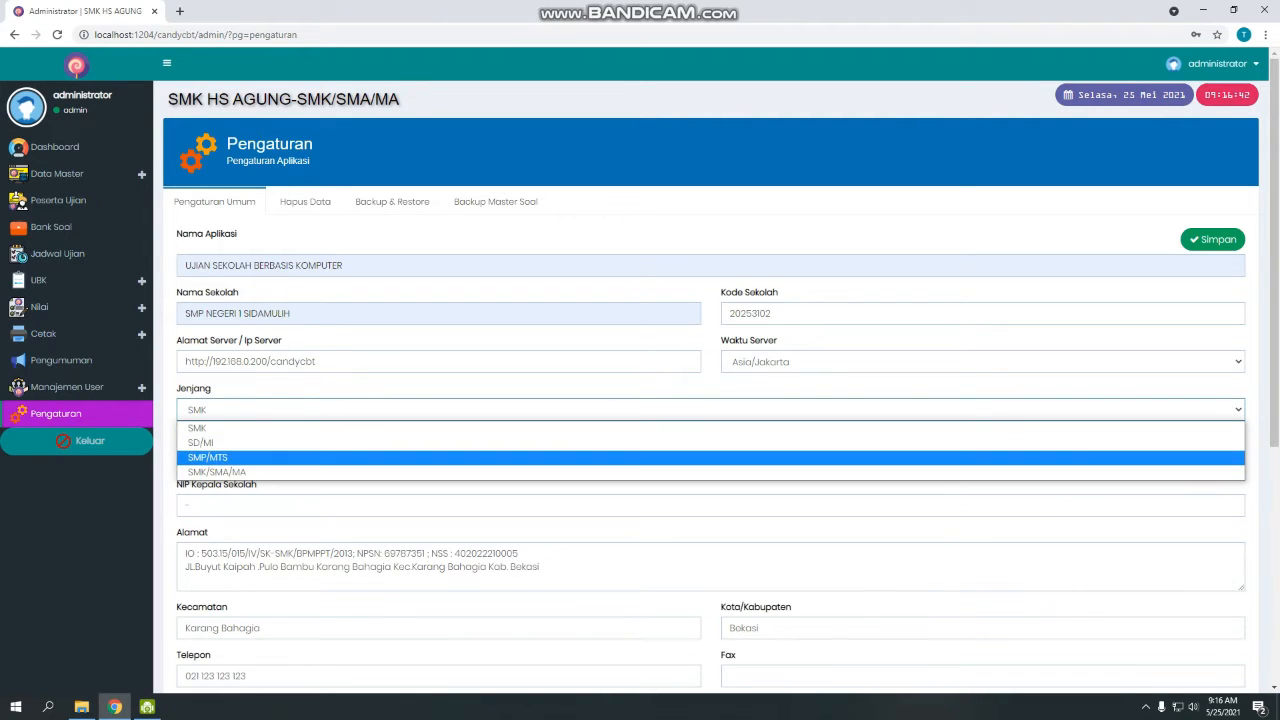
key("Up")
key("Up")
key("Return")
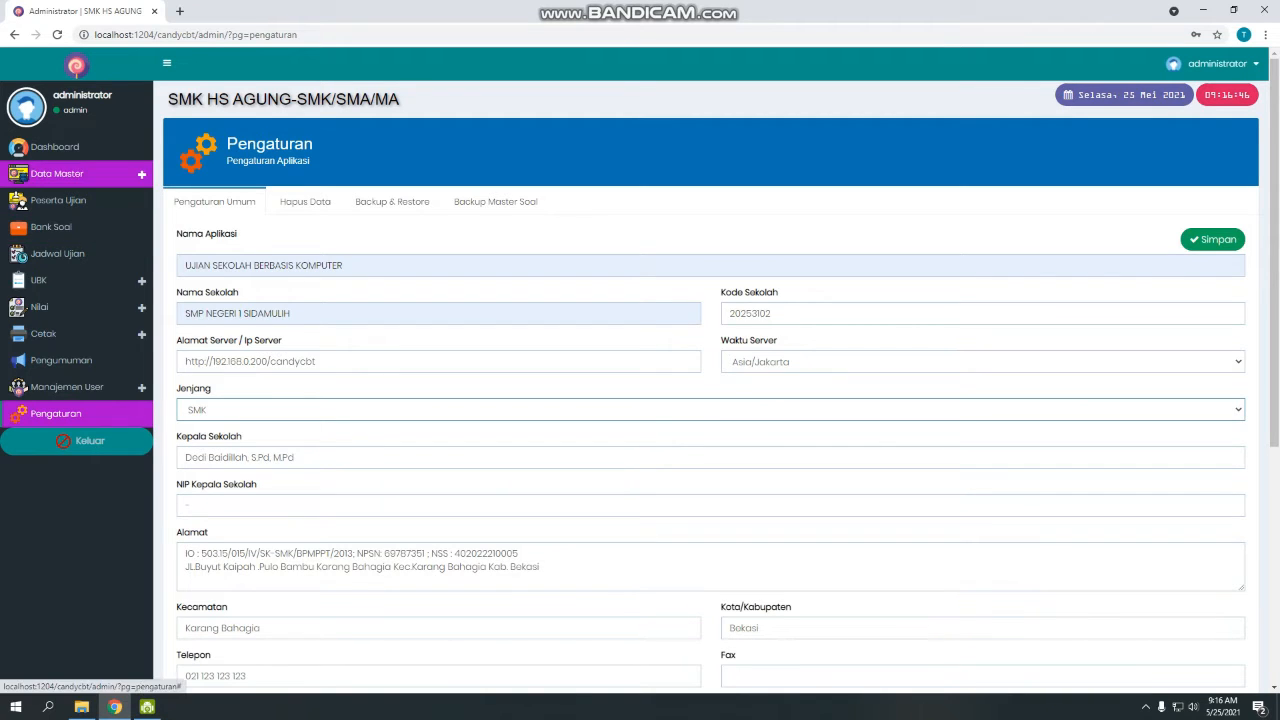
left_click(400, 410)
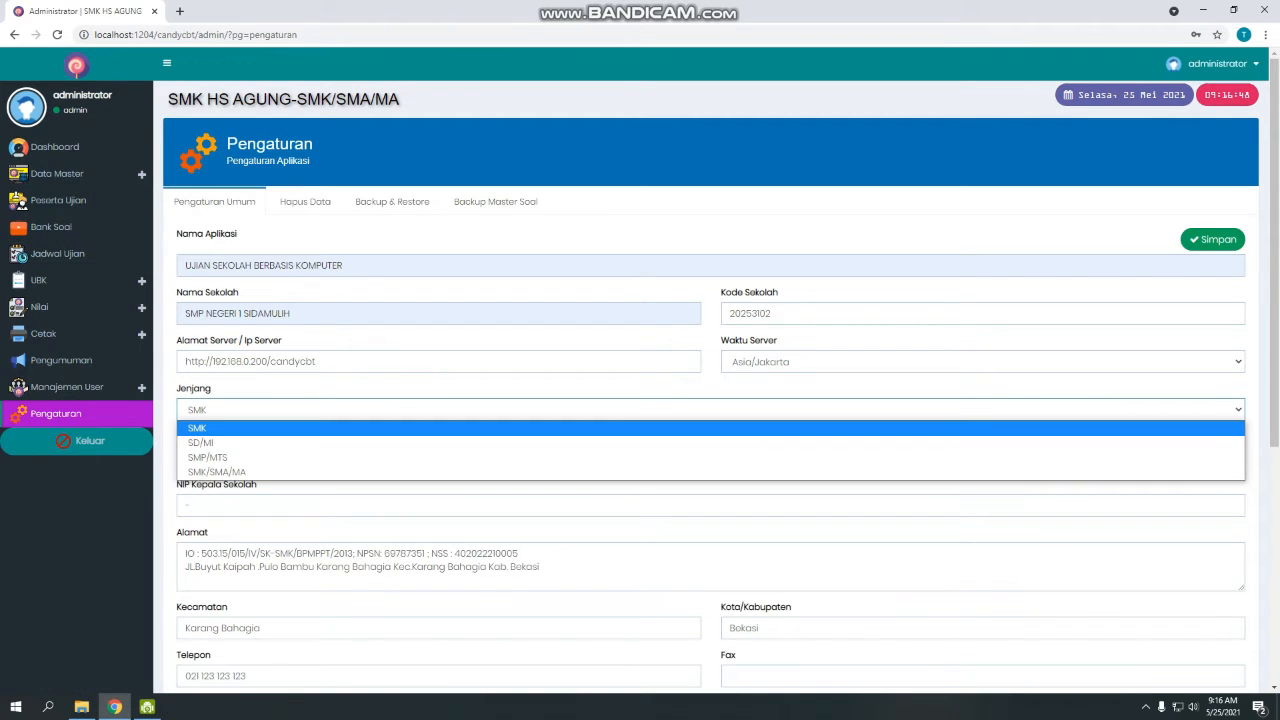
key("Escape")
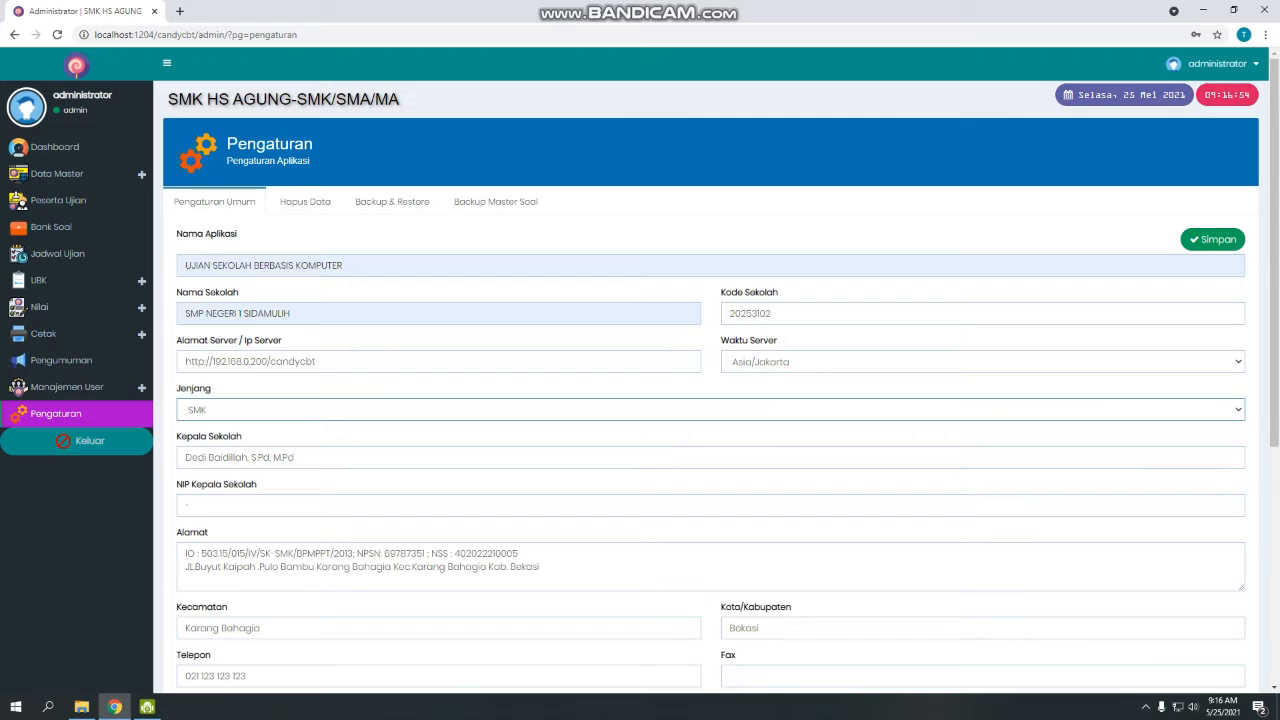
Fill in the principal's name and NIP, and enter the school's street address.
key("Tab")
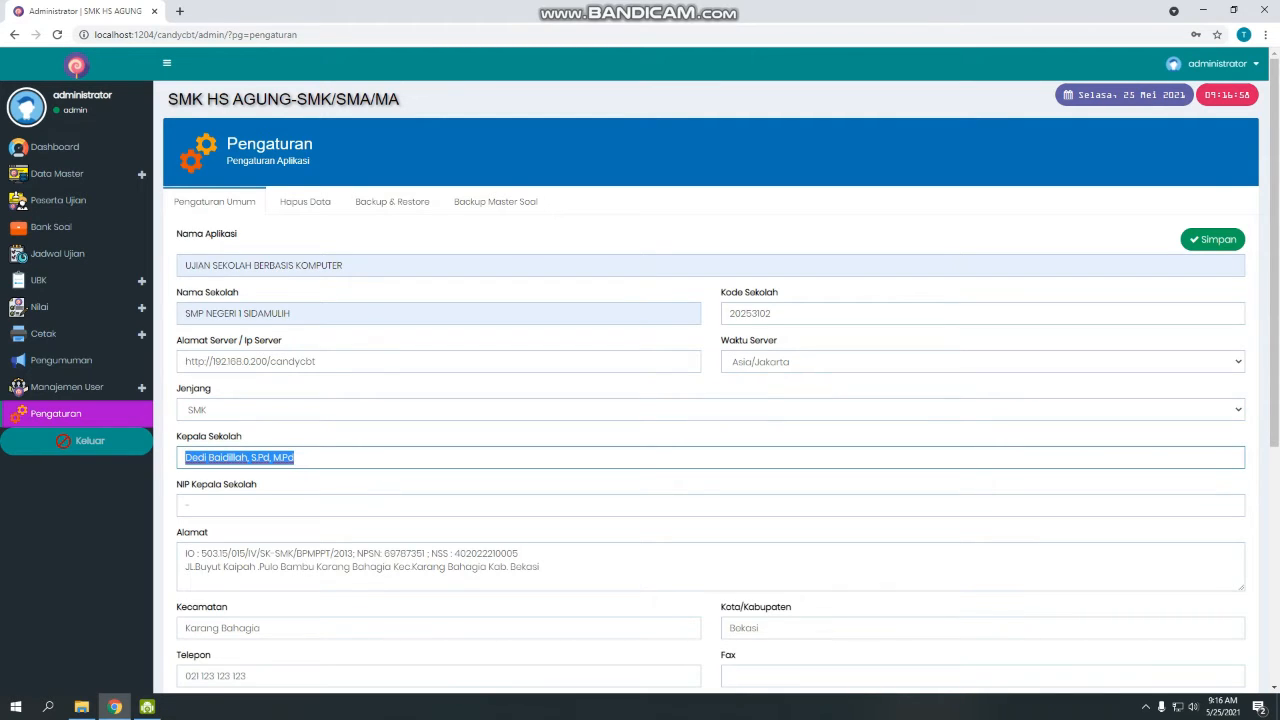
type("D")
key("Down")
key("Return")
key("Tab")
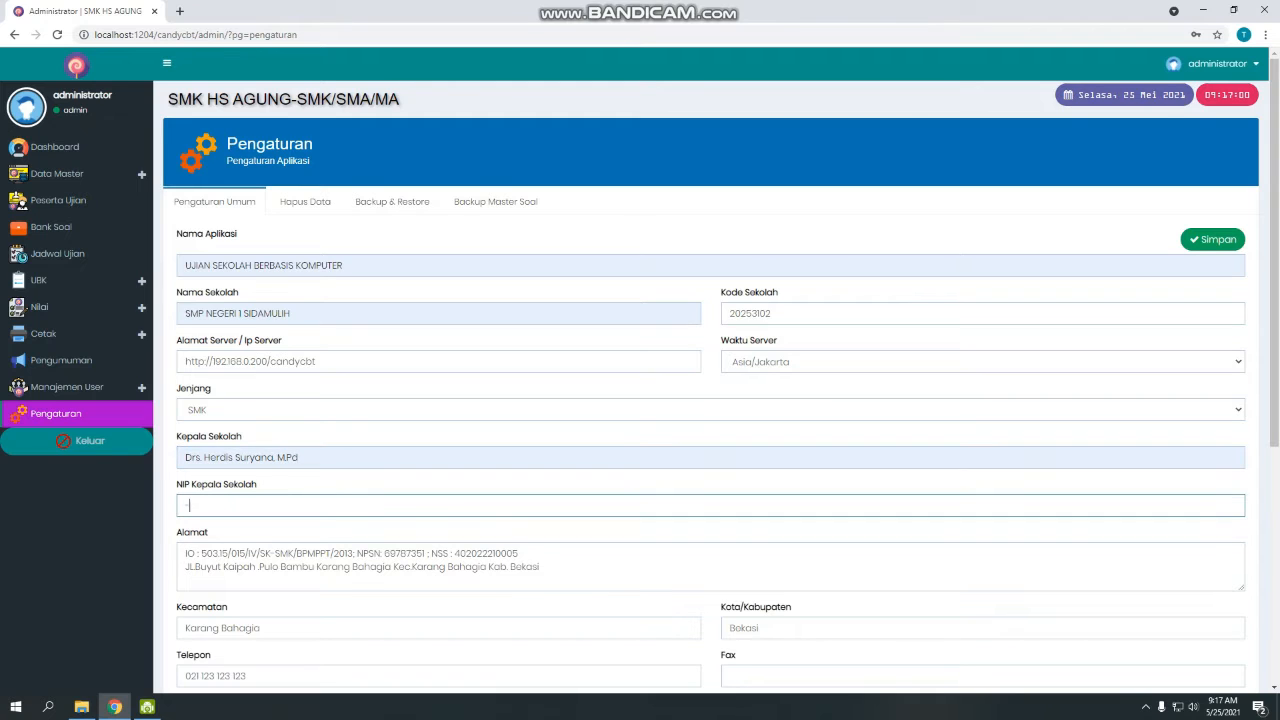
key("Down")
key("Down")
key("Return")
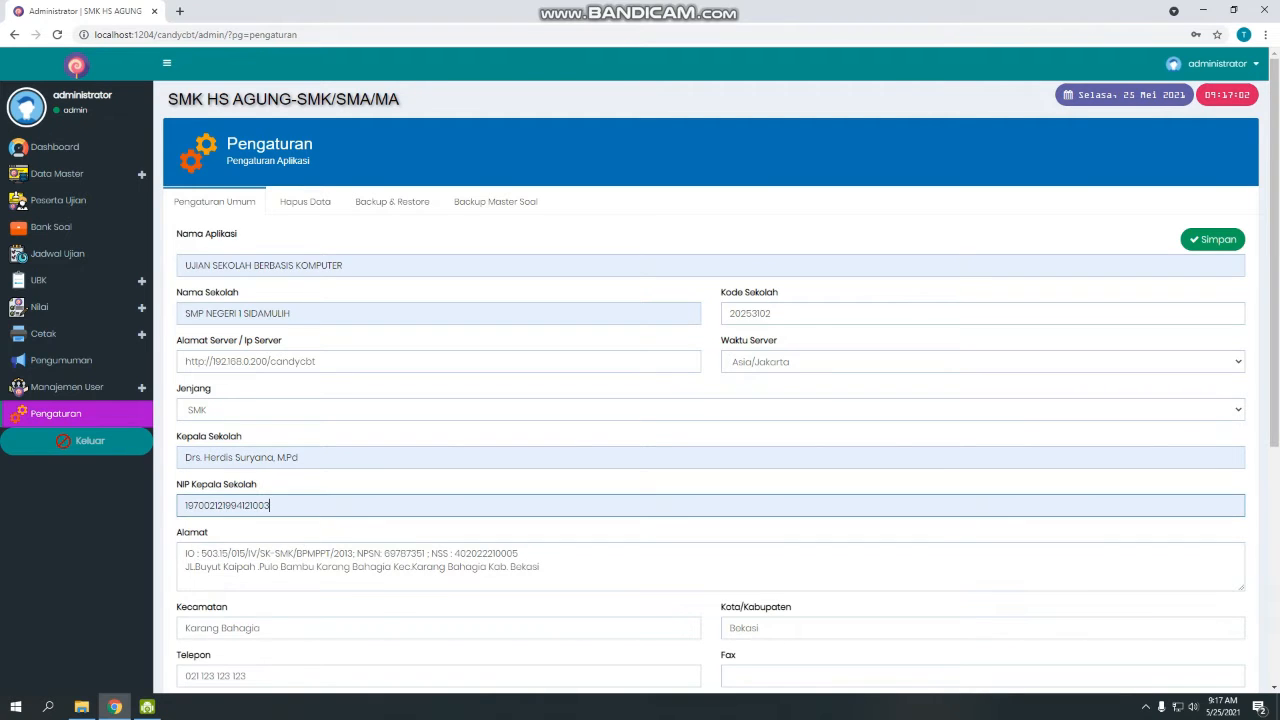
key("Tab")
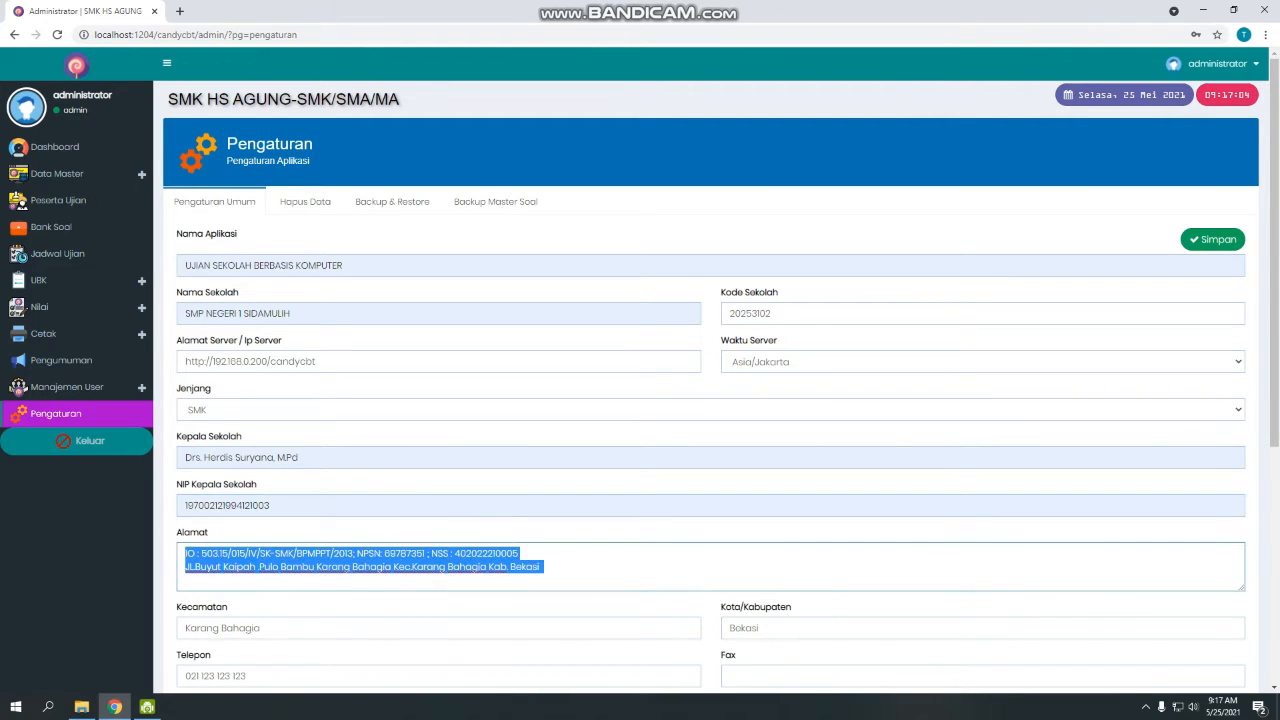
type("J")
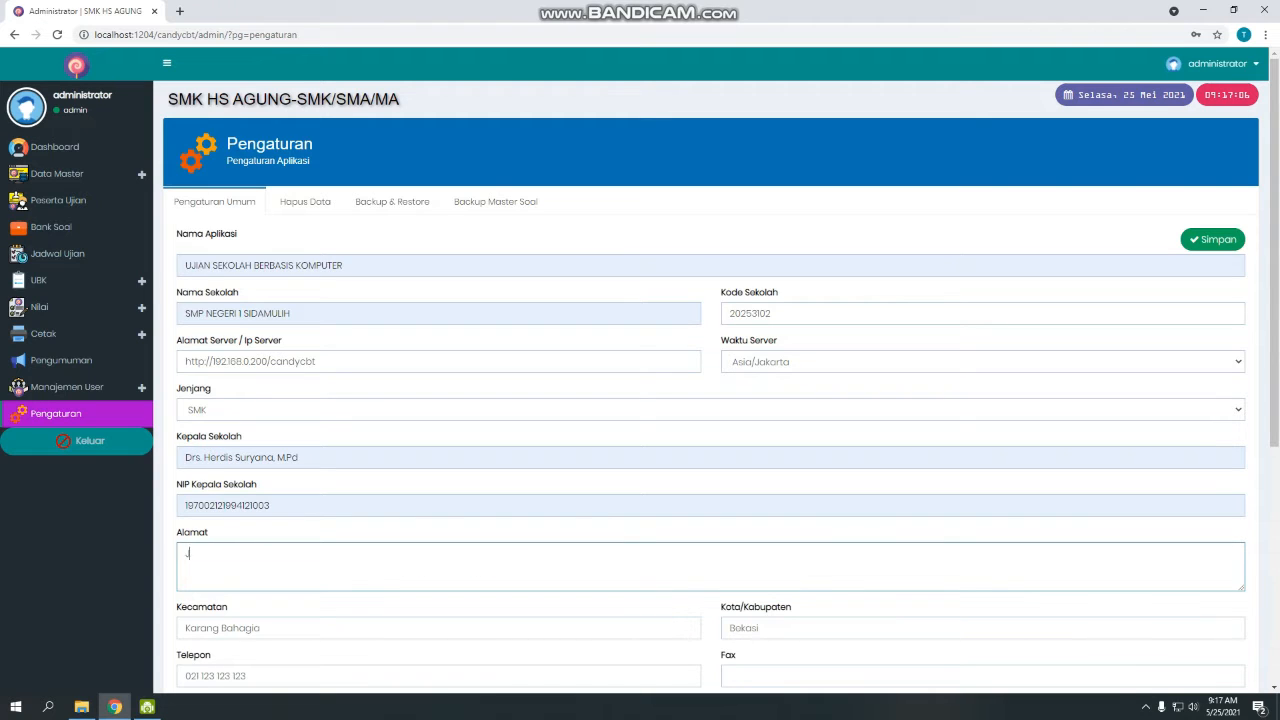
type("l. Sidamulih No. 20")
Enter Kecamatan Sidamulih, Kota/Kabupaten Pangandaran and the school's phone number.
scroll(717, 388, "down", 4)
key("Tab")
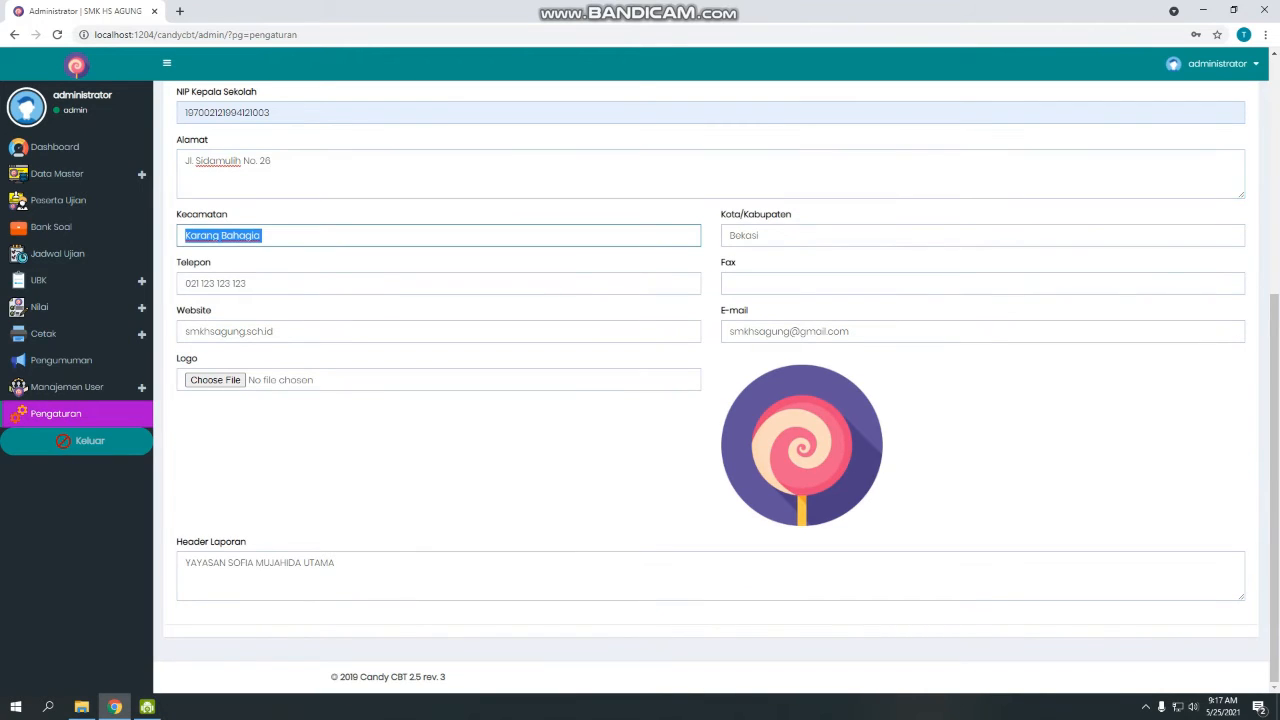
type("Sidamulih")
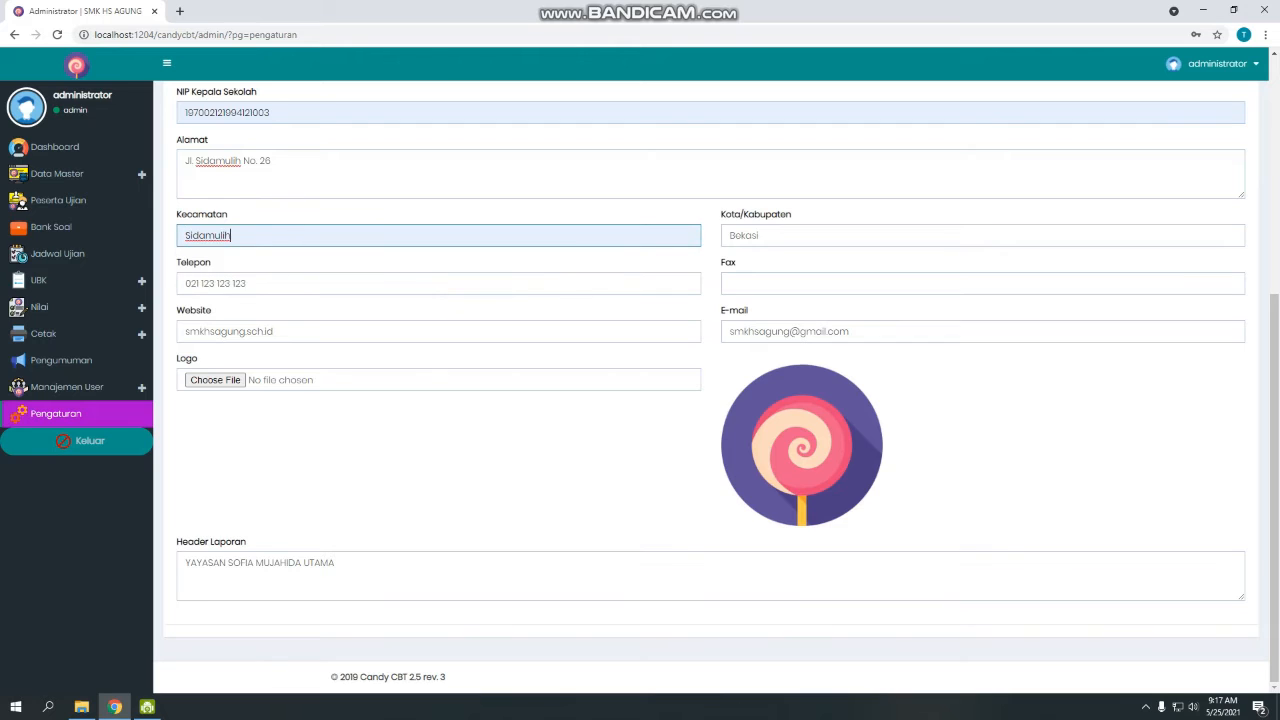
key("Tab")
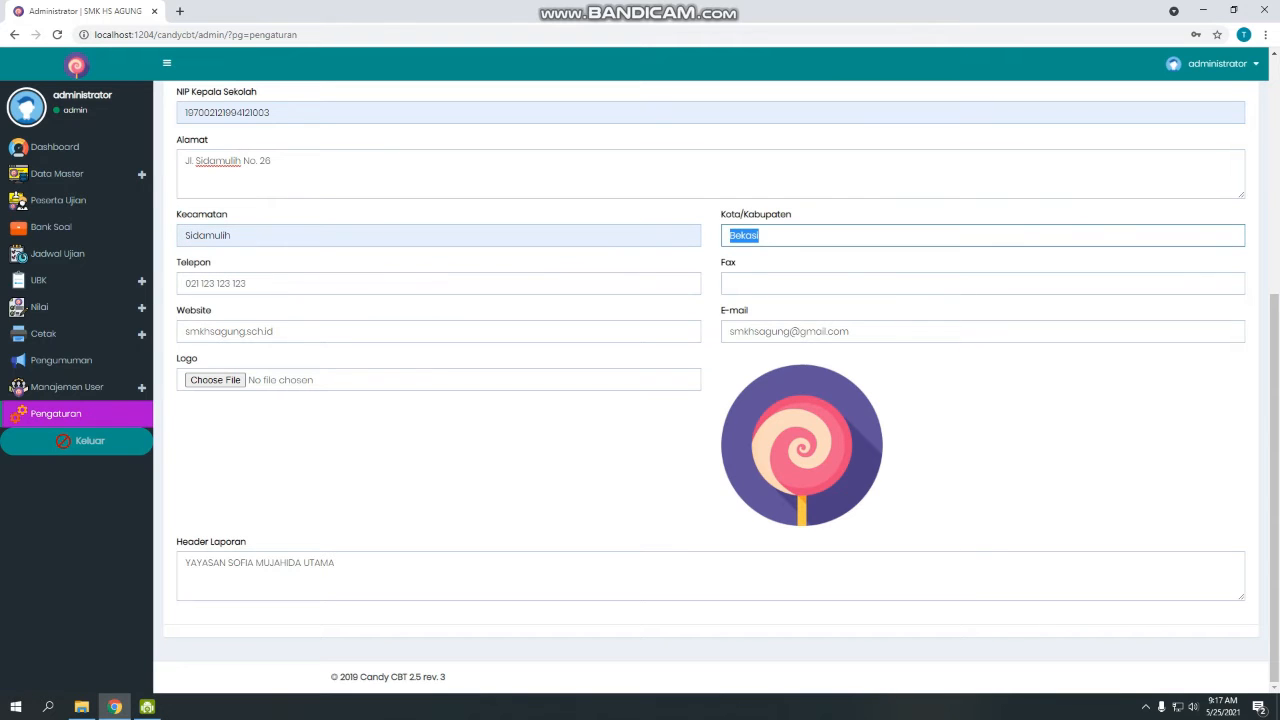
type("Pangandaran")
key("Tab")
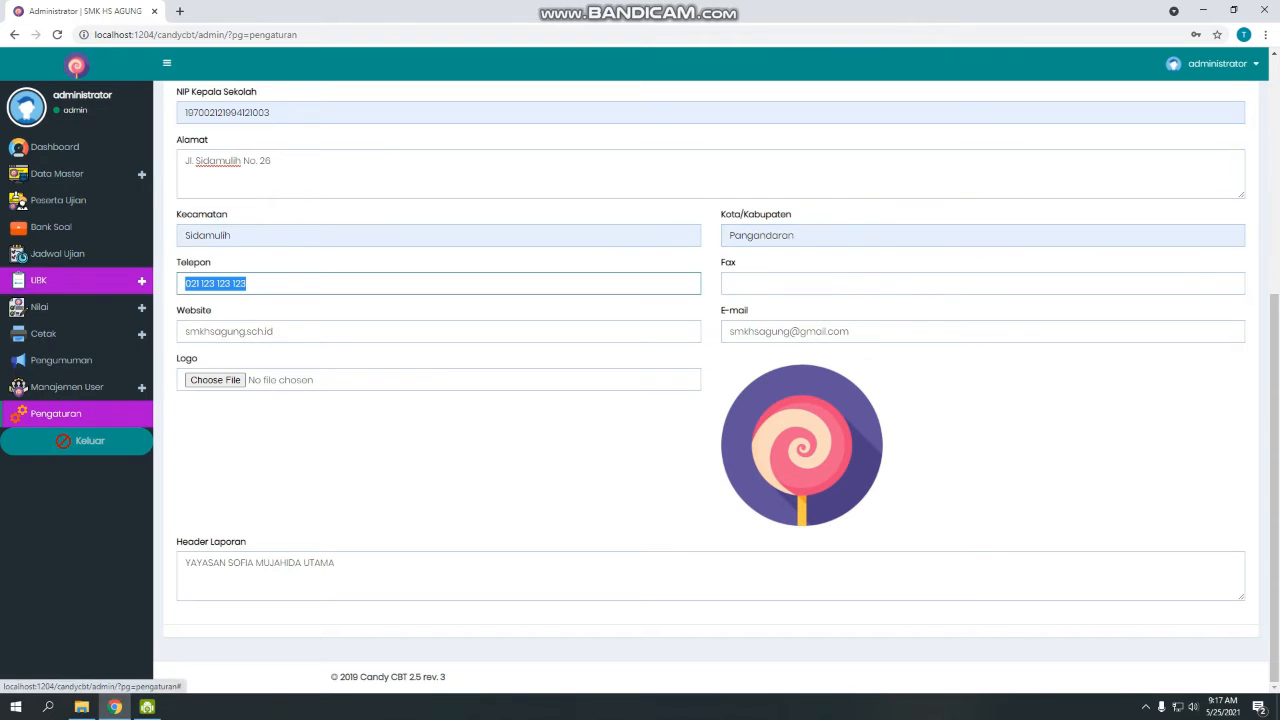
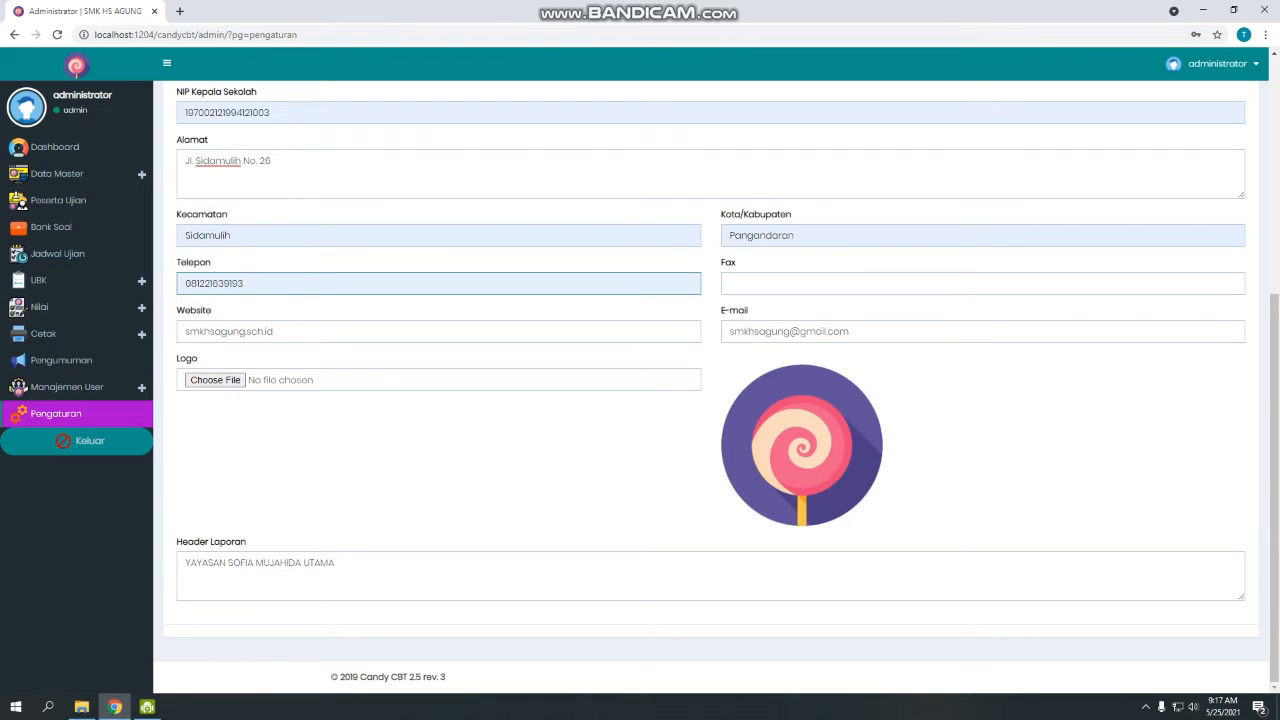
key("Tab")
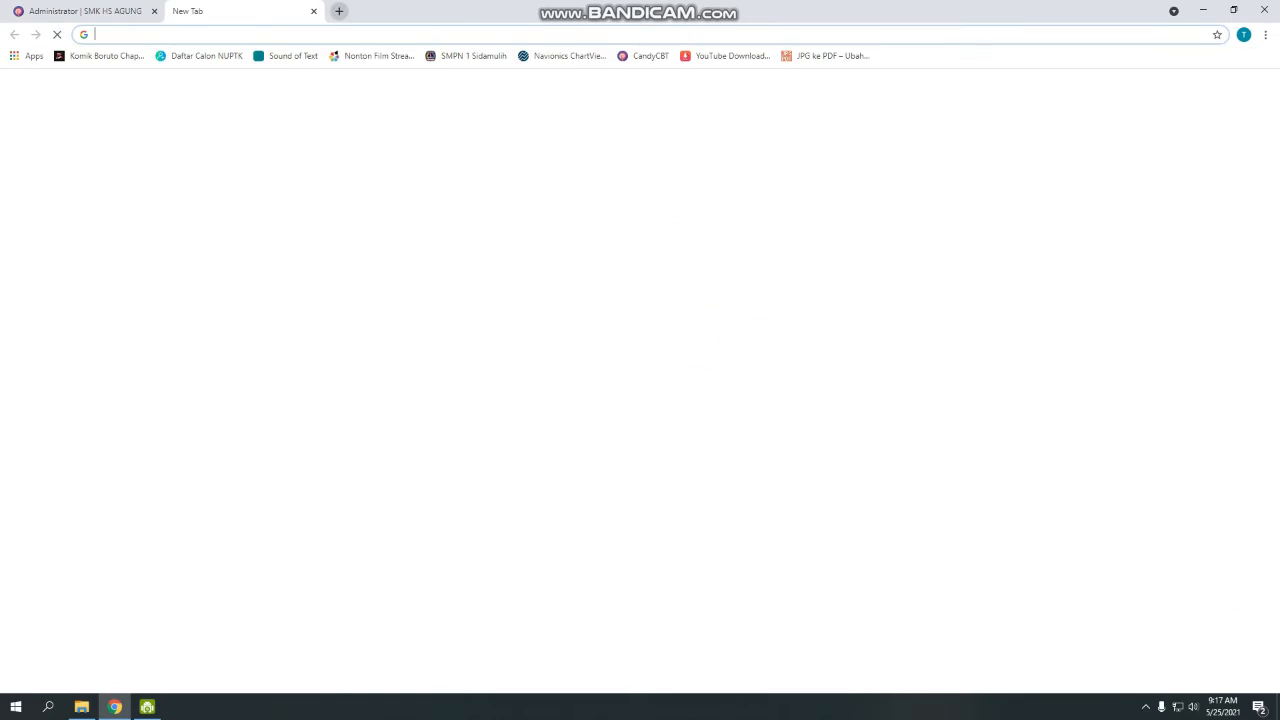
left_click(180, 11)
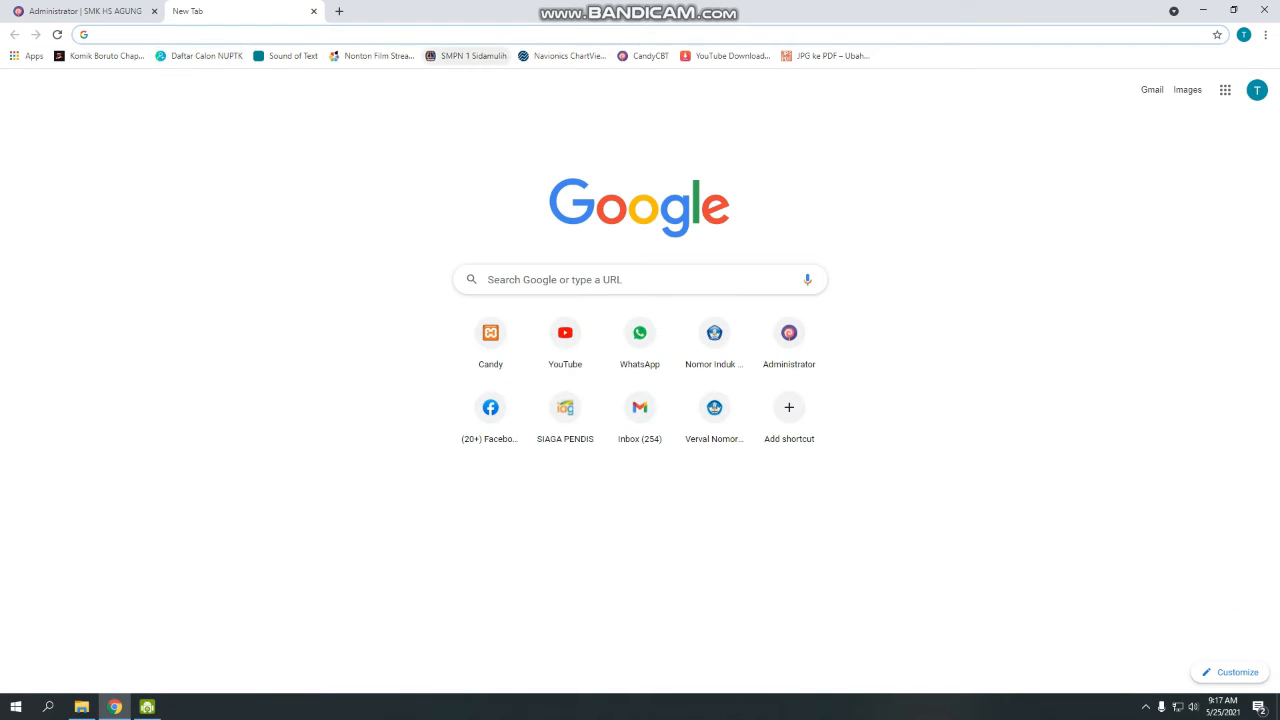
left_click(468, 55)
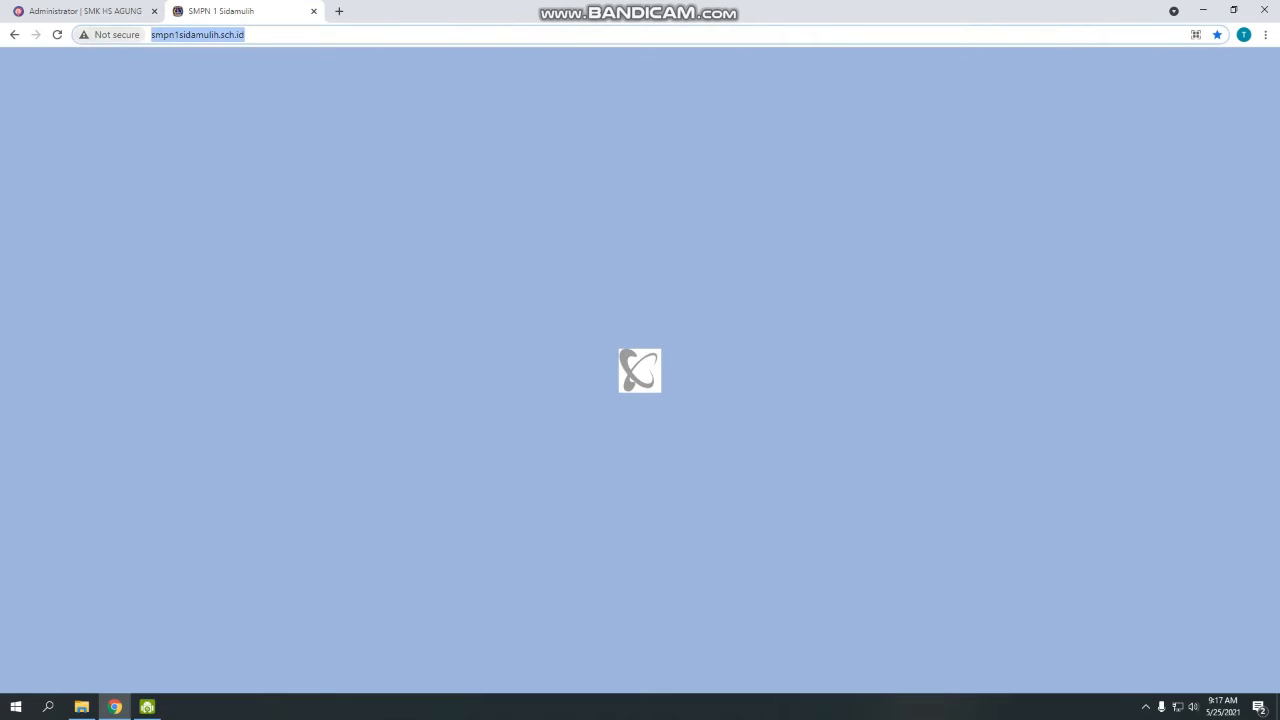
key("ctrl+w")
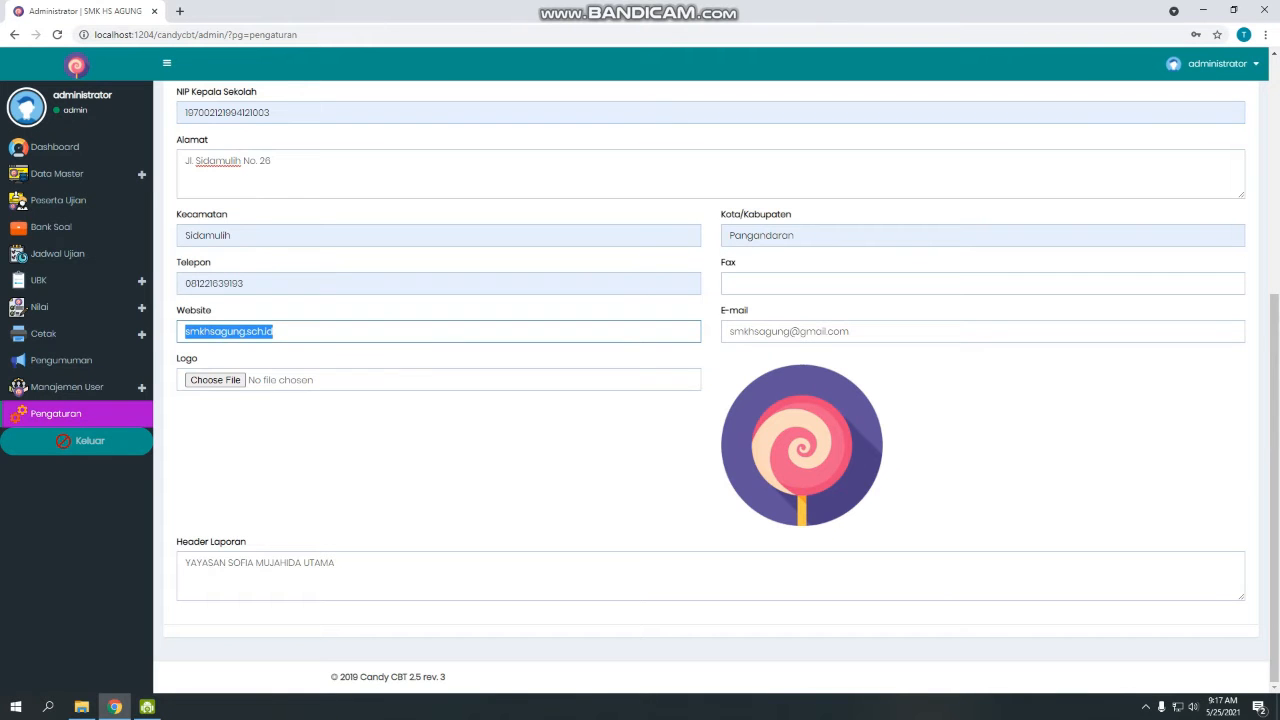
type("http://smpn1sidamulih.sch.id/")
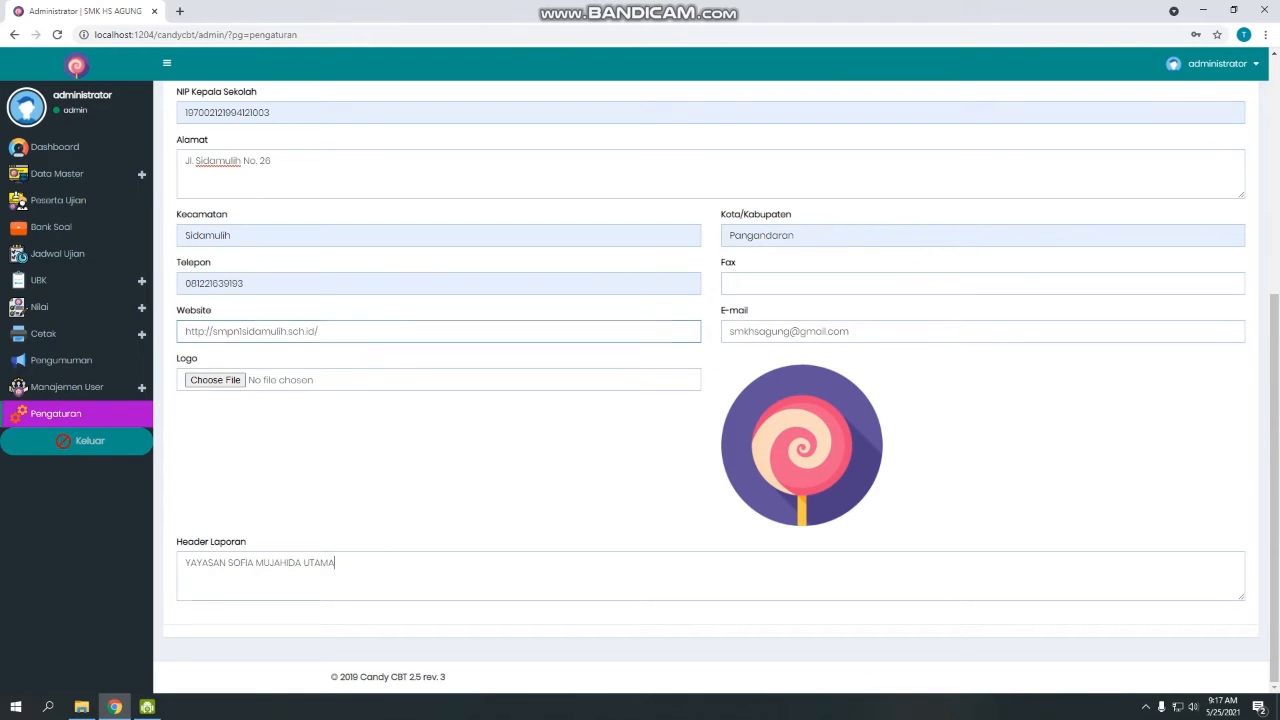
Replace the report header text with DISDIKPORA.
left_click_drag(337, 563, 184, 563)
type("d")
key("BackSpace")
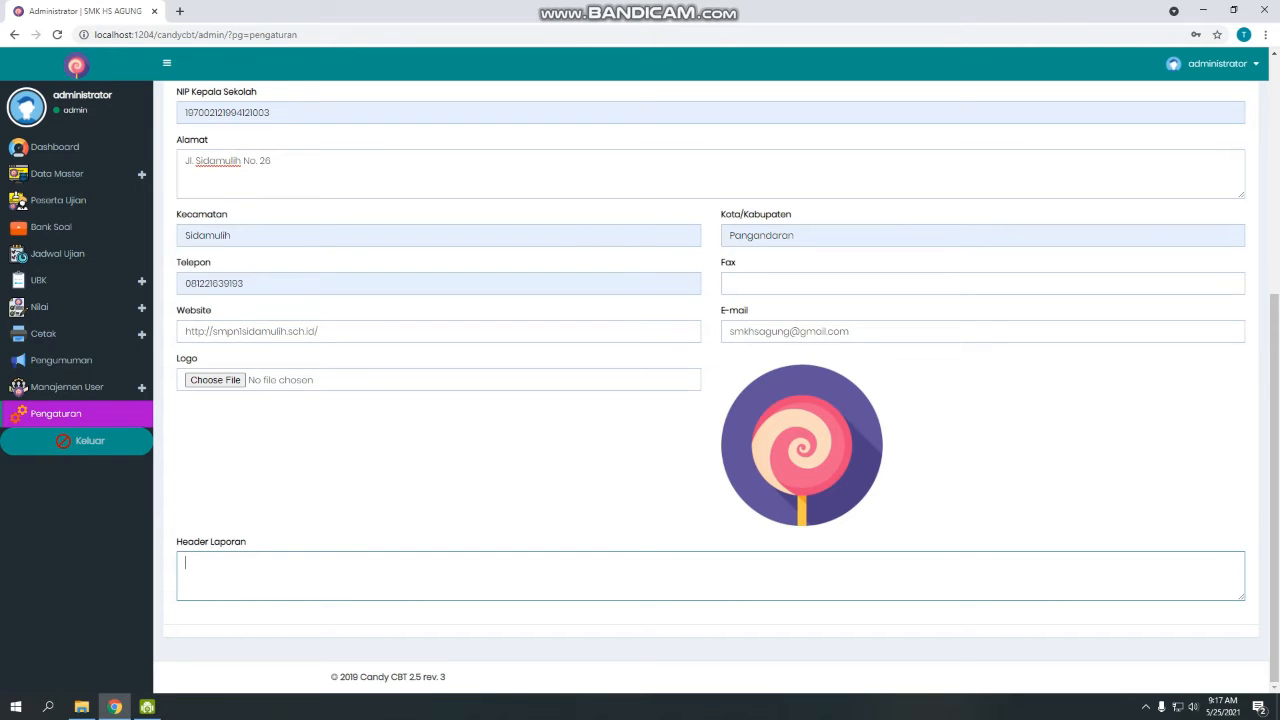
type("DISDIKPORA")
Set the school logo to the Logo Nesasi image from Pictures.
left_click(215, 380)
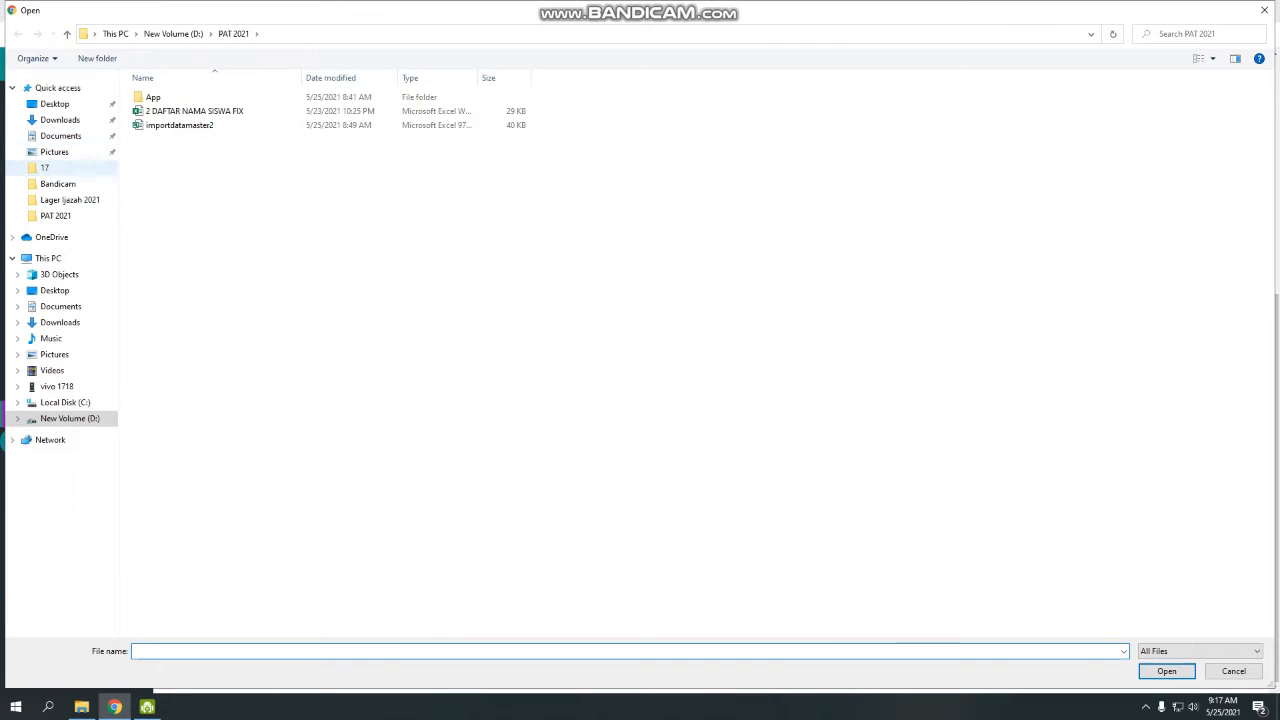
left_click(55, 152)
left_click(730, 406)
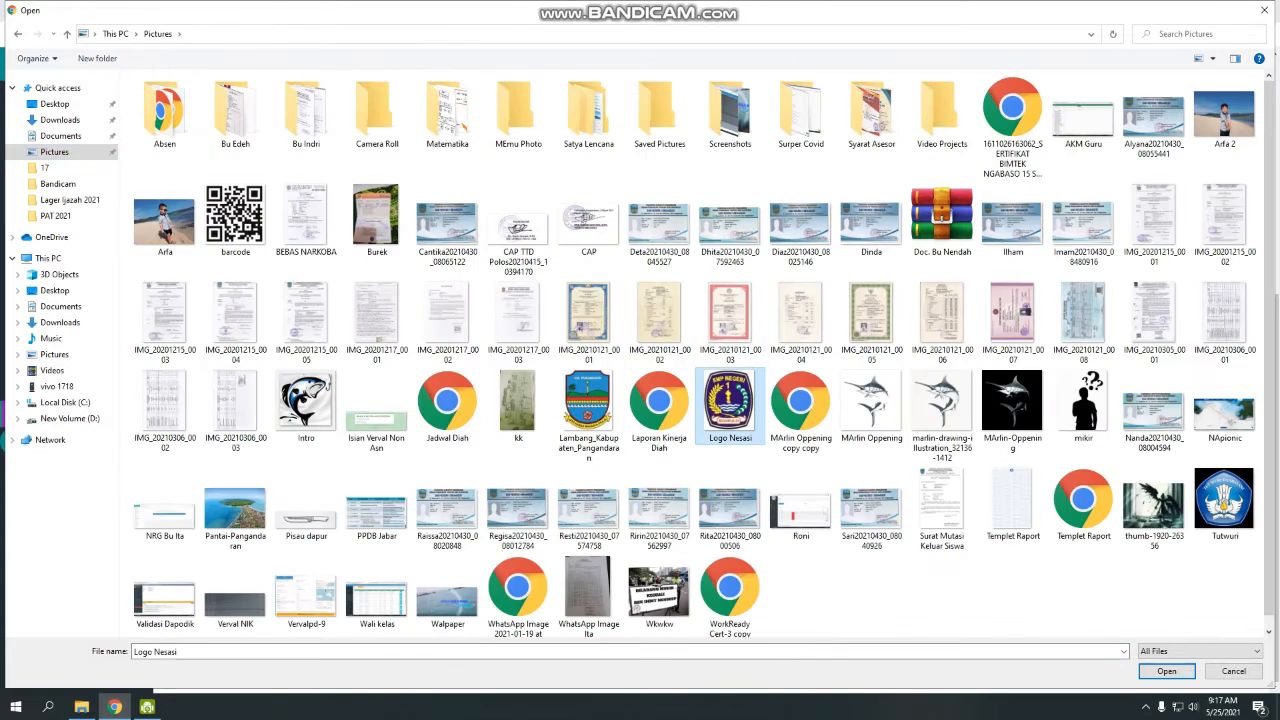
double_click(730, 406)
Save the general settings, dismiss the translation prompt, and expand Data Master.
scroll(710, 400, "up", 4)
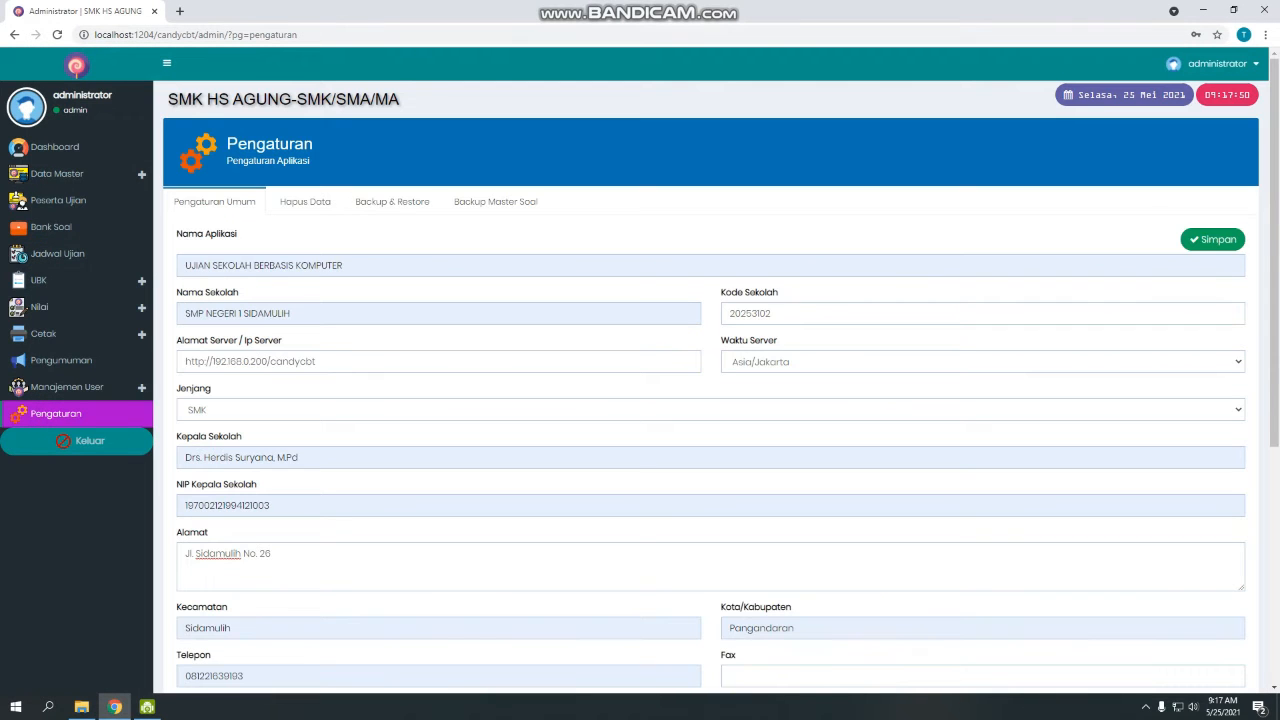
left_click(1212, 239)
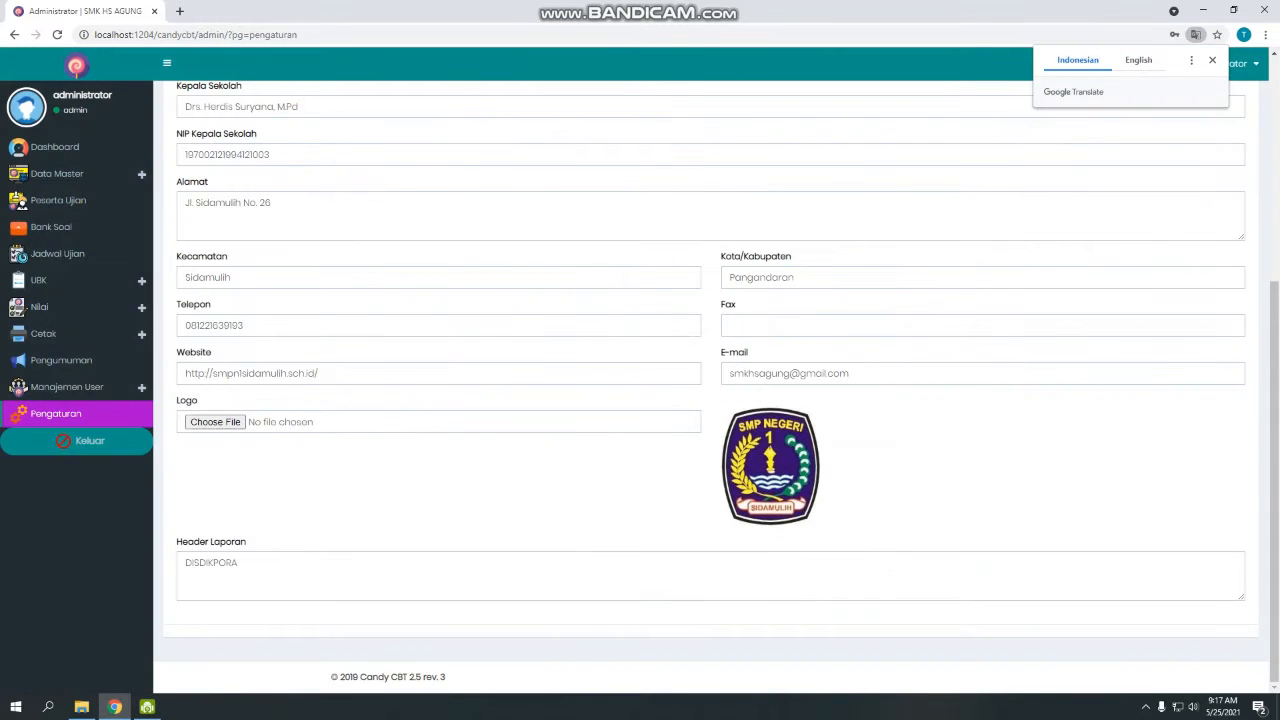
left_click(1212, 60)
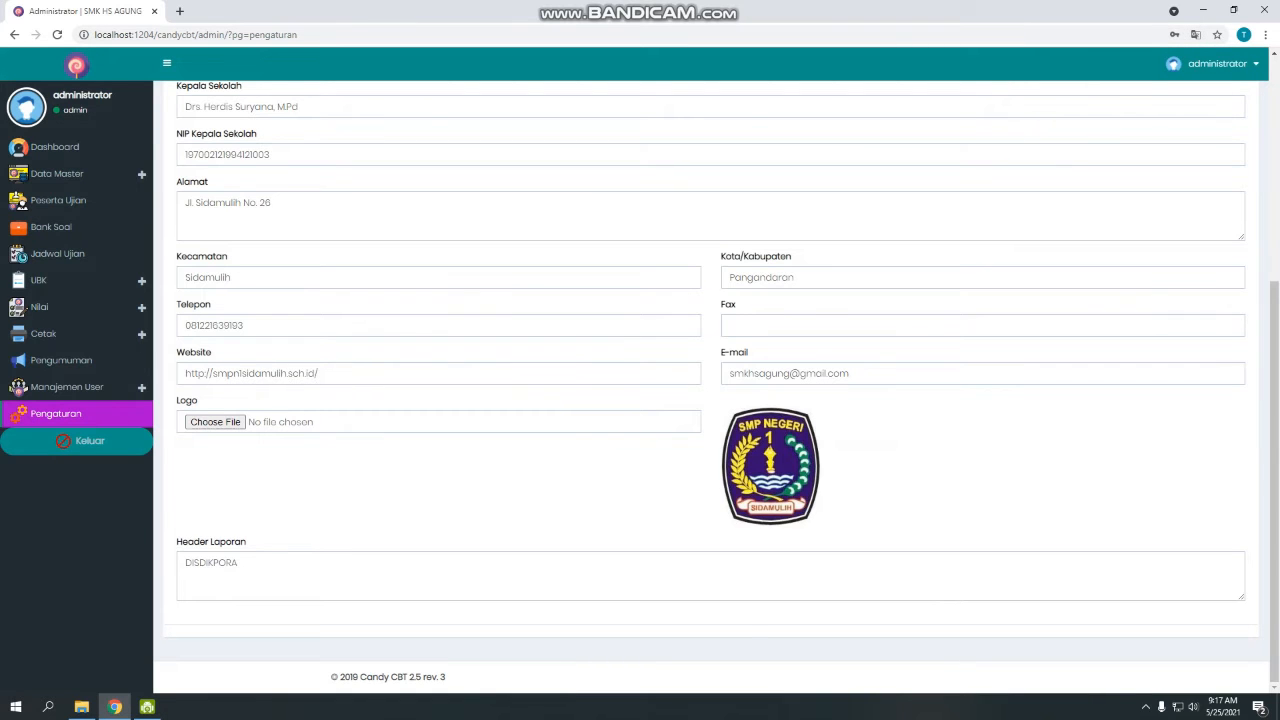
scroll(710, 400, "up", 4)
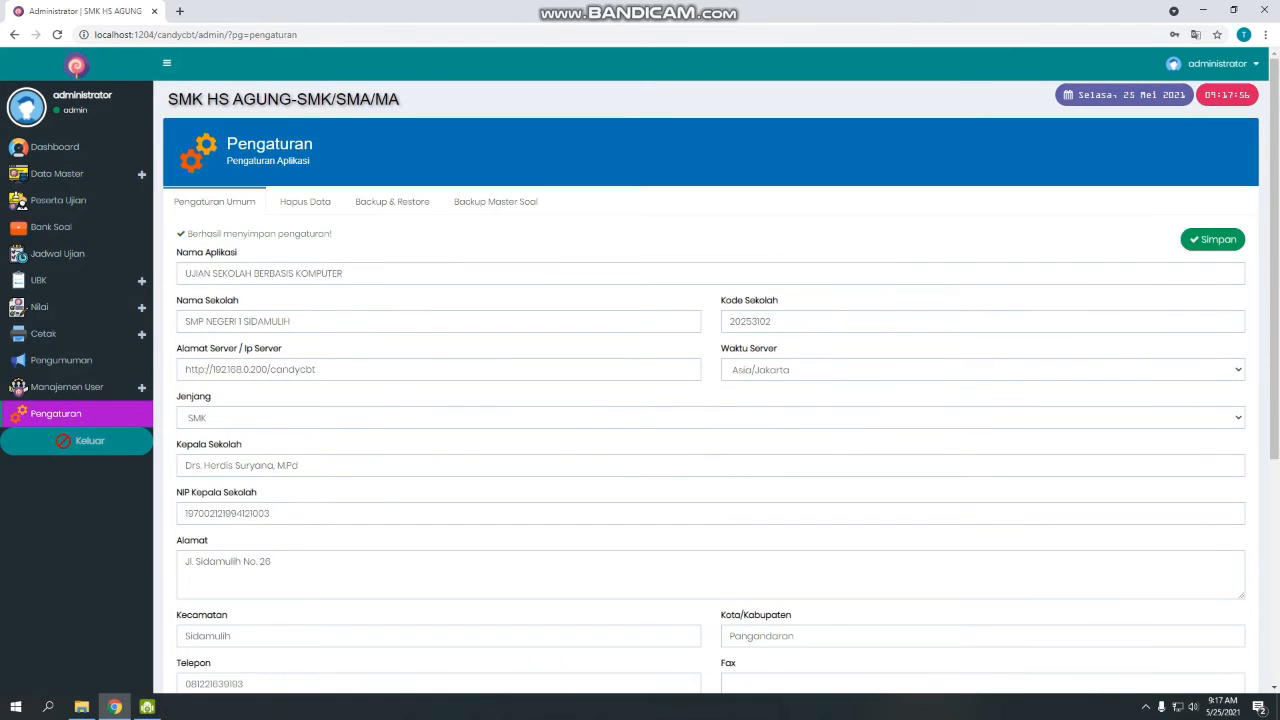
left_click(57, 173)
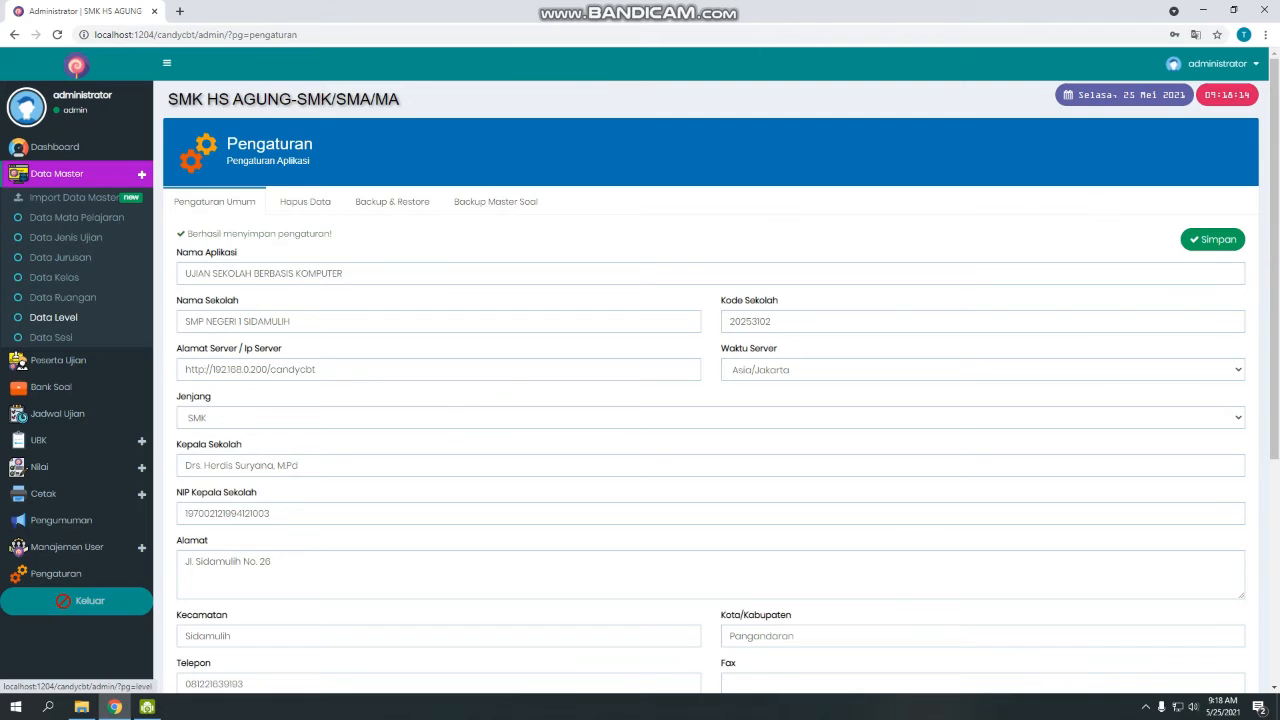
Delete the X, XI and XII levels from Data Level.
left_click(55, 317)
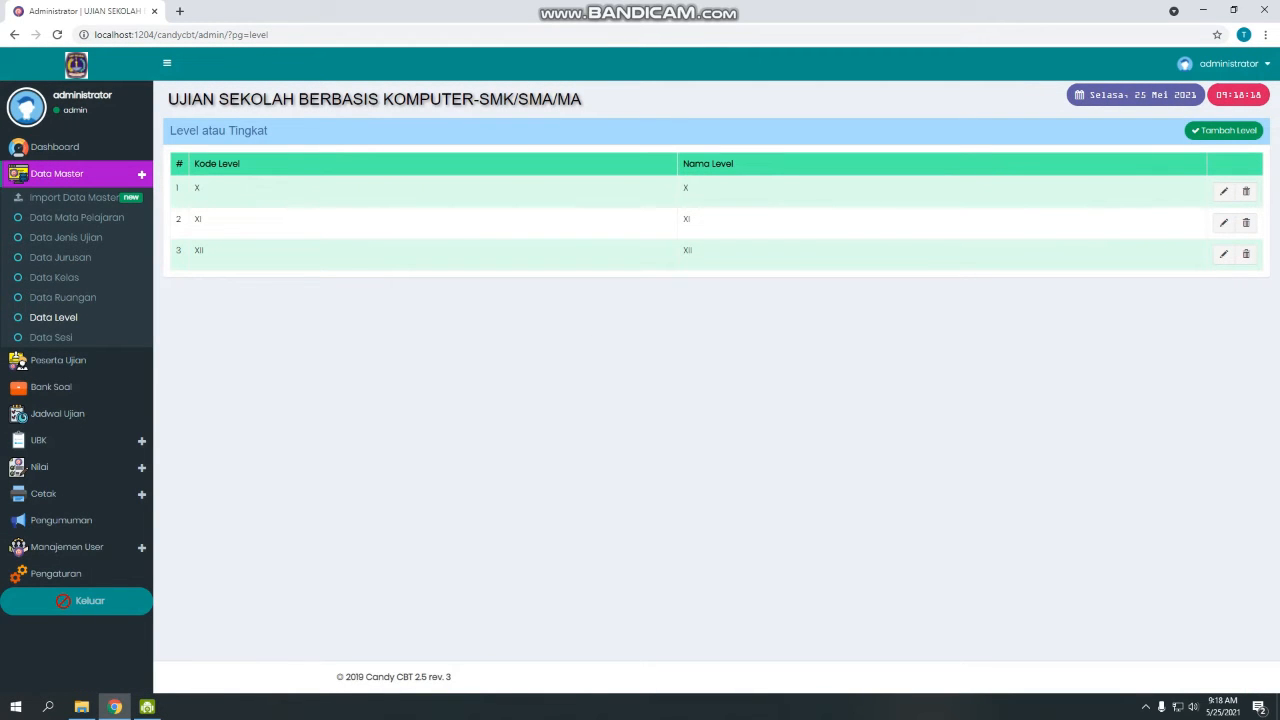
left_click(1245, 191)
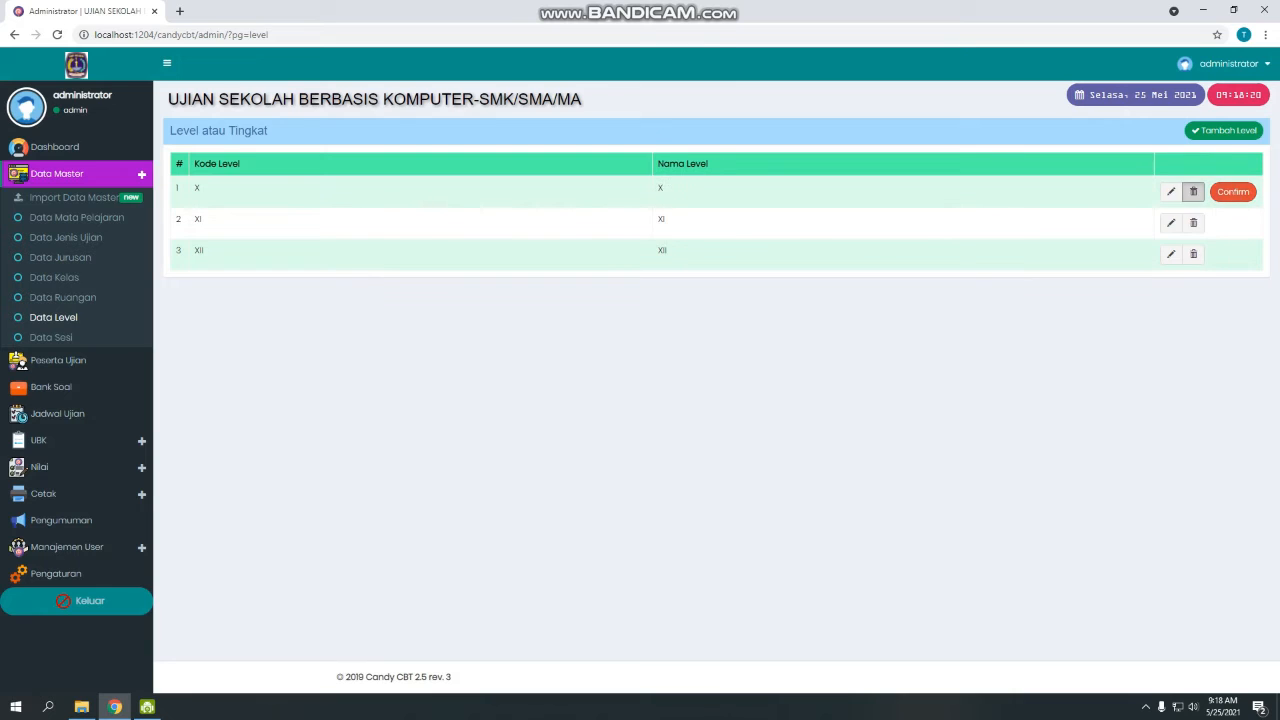
left_click(1234, 192)
left_click(1246, 223)
left_click(1236, 223)
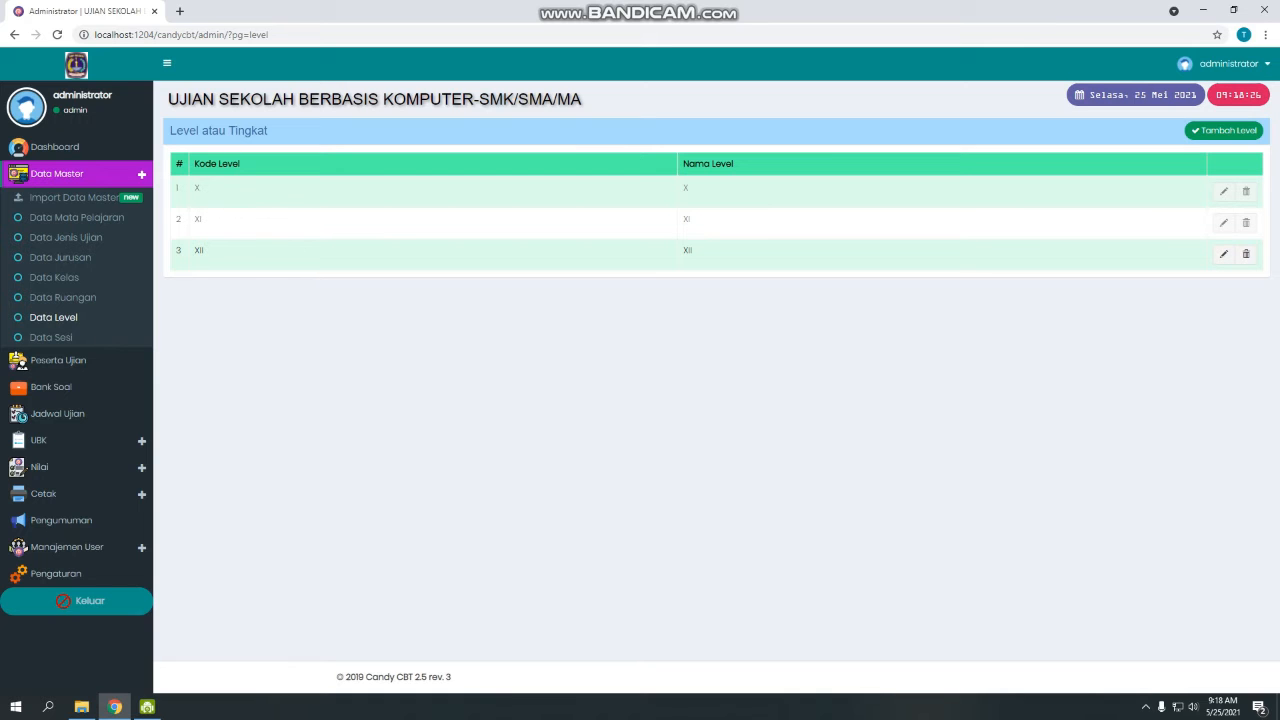
key("F5")
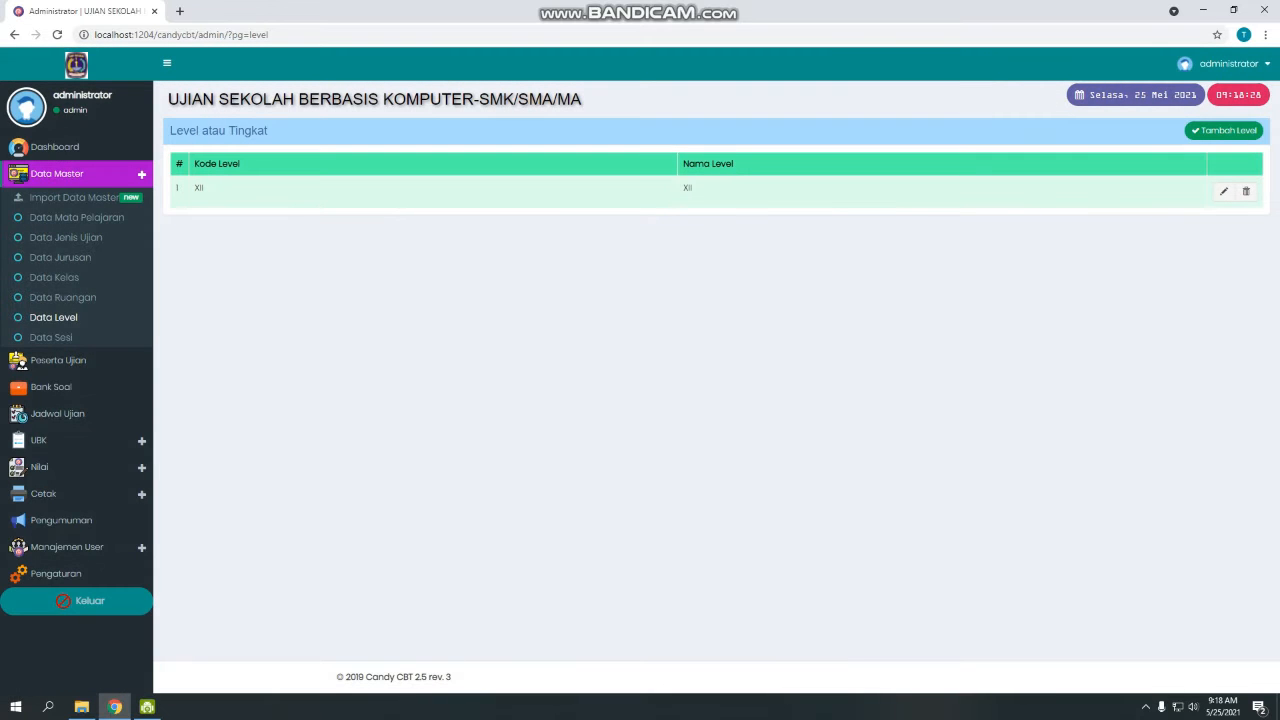
left_click(1245, 191)
left_click(1234, 192)
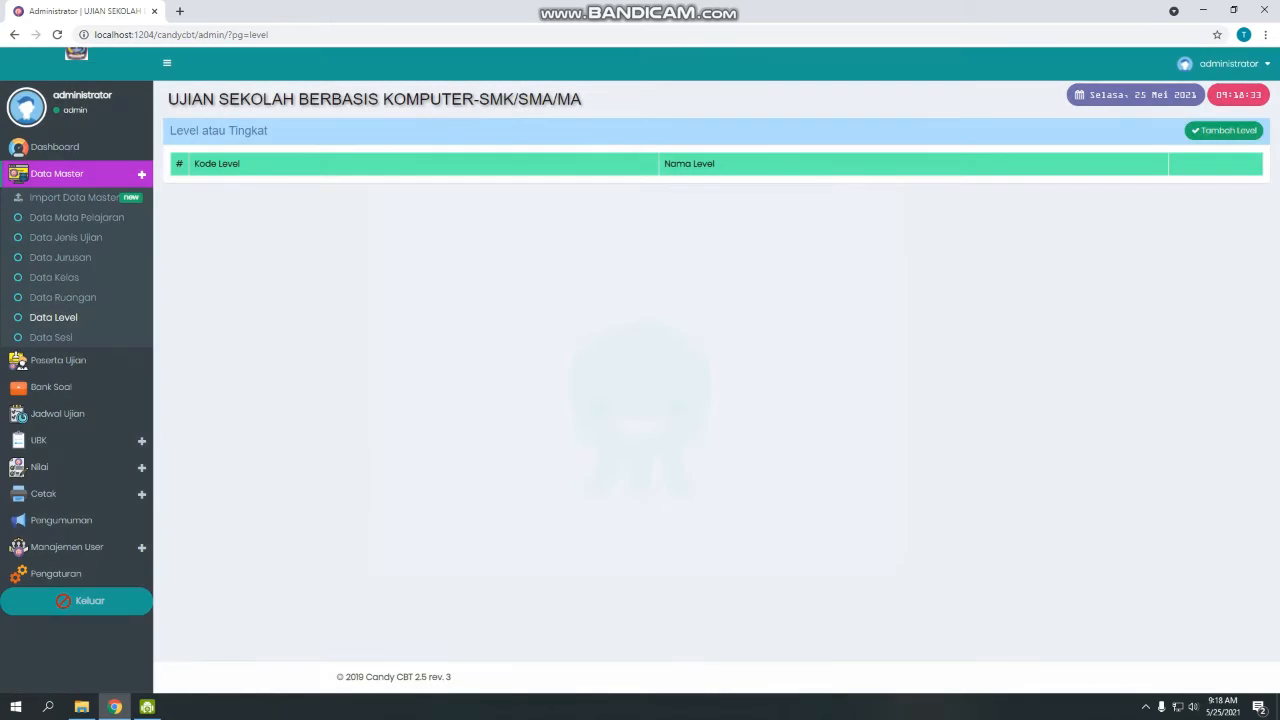
Add a new level with code VIII and name VIII.
left_click(1224, 131)
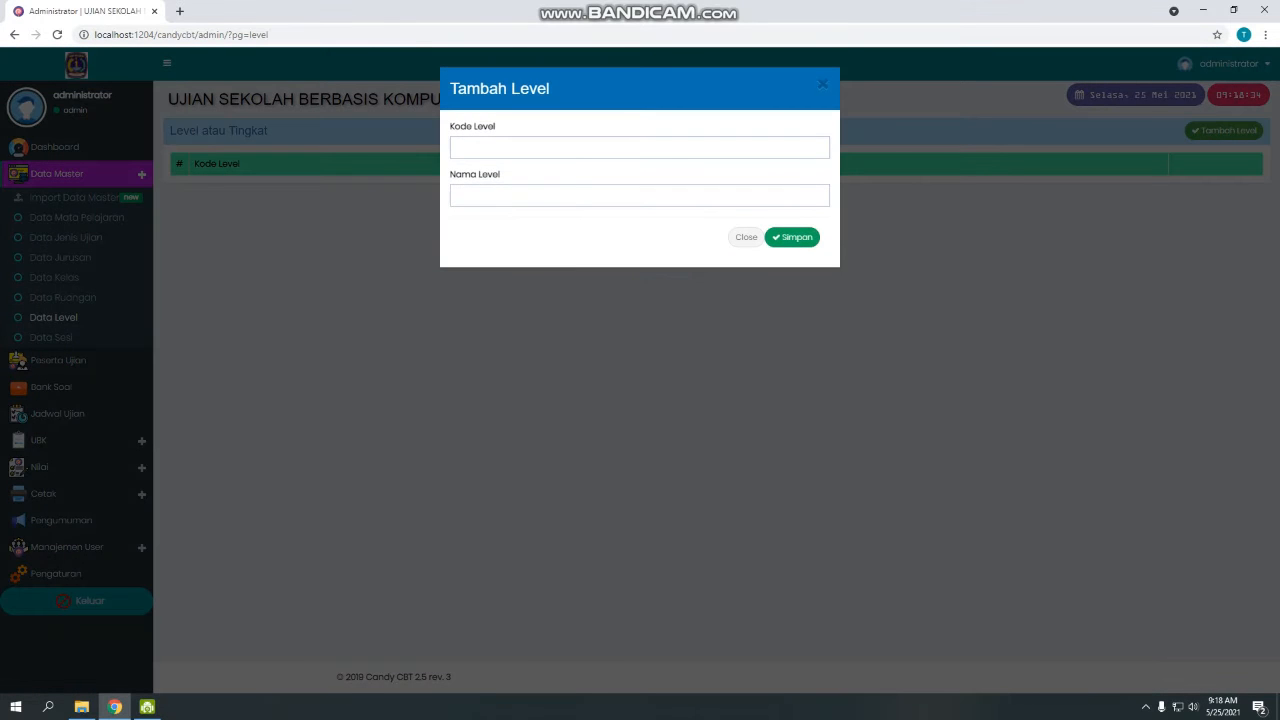
left_click(515, 147)
left_click(510, 248)
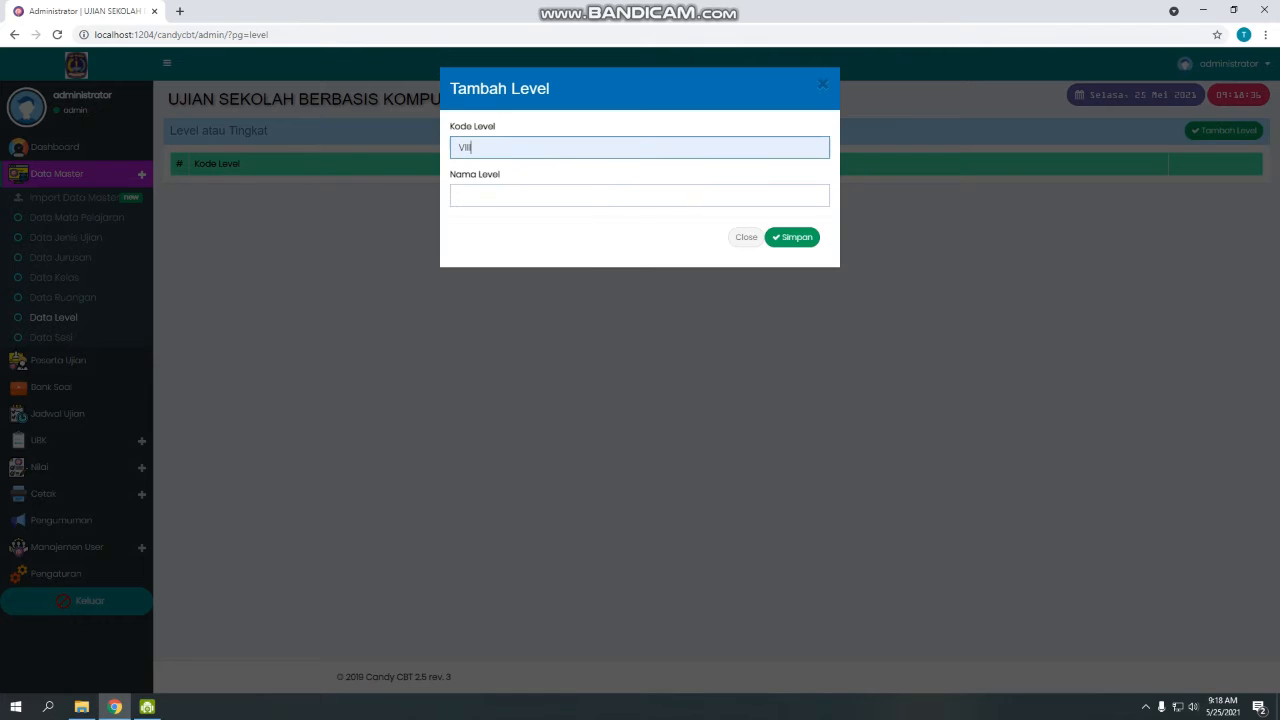
left_click(515, 196)
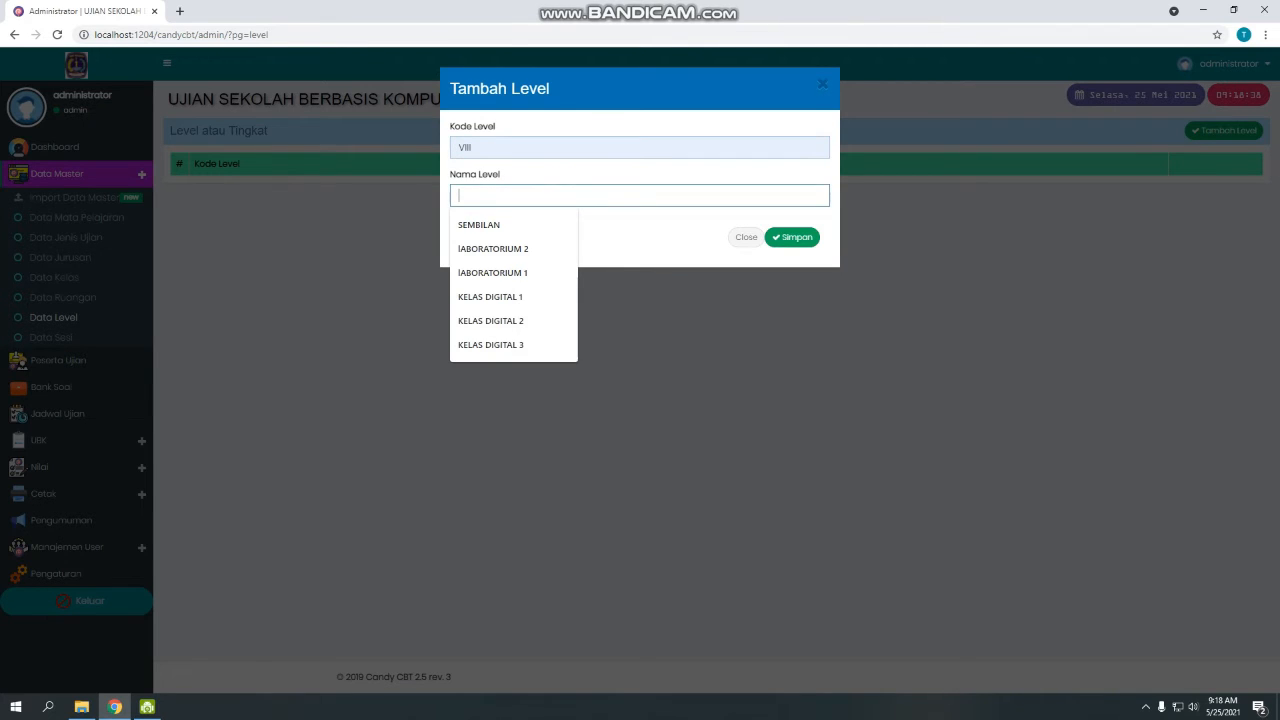
type("VIII")
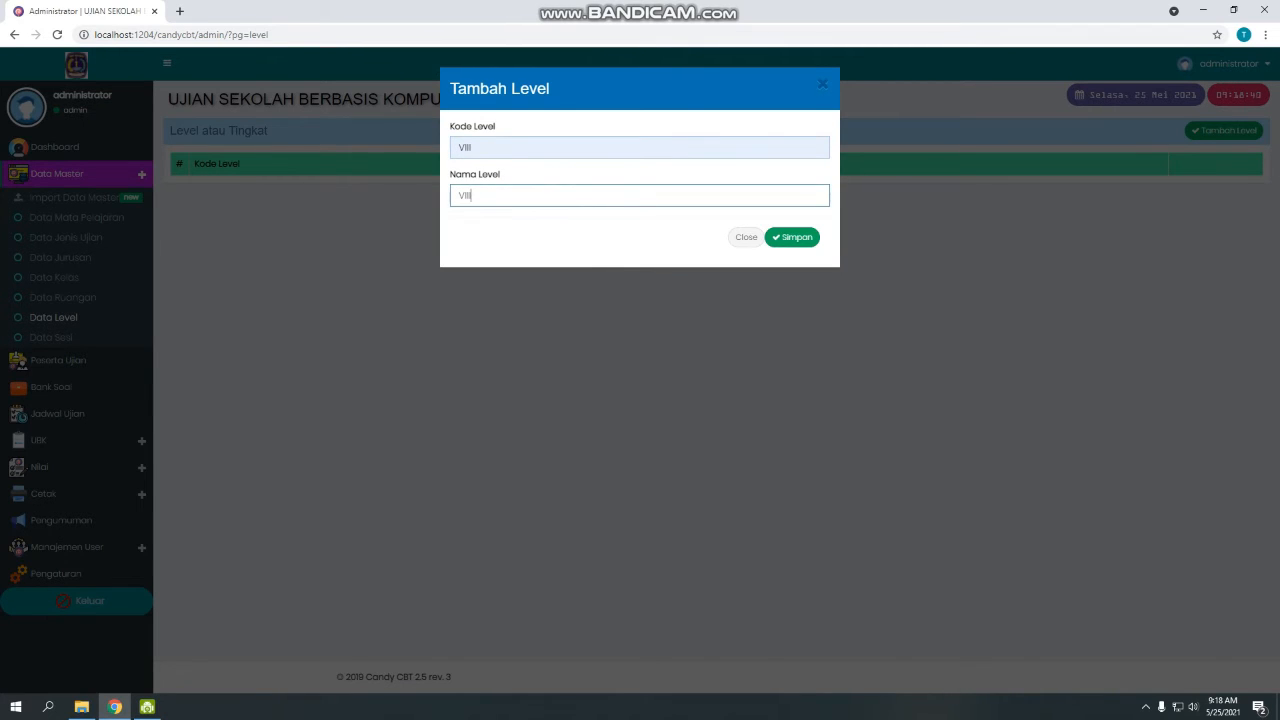
left_click(792, 237)
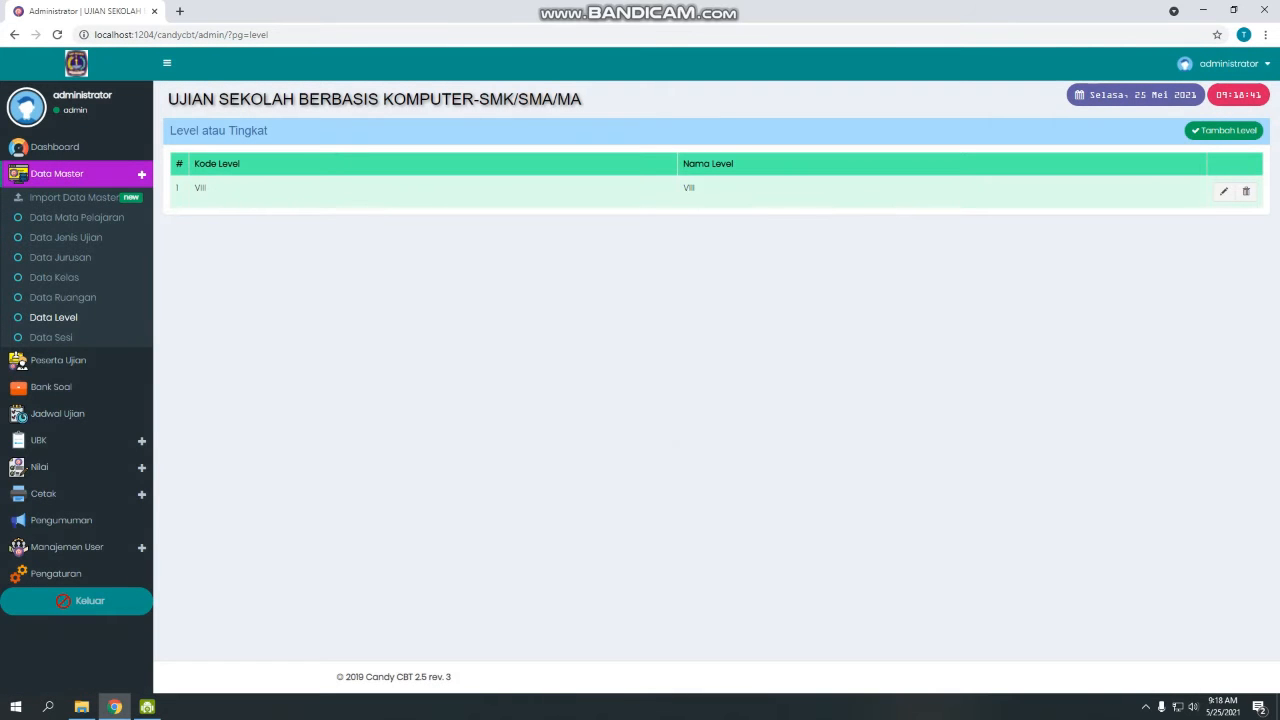
Delete the KIMIA and BAHASA INGGRIS subjects, leaving only MATEMATIKA (MTK).
left_click(76, 217)
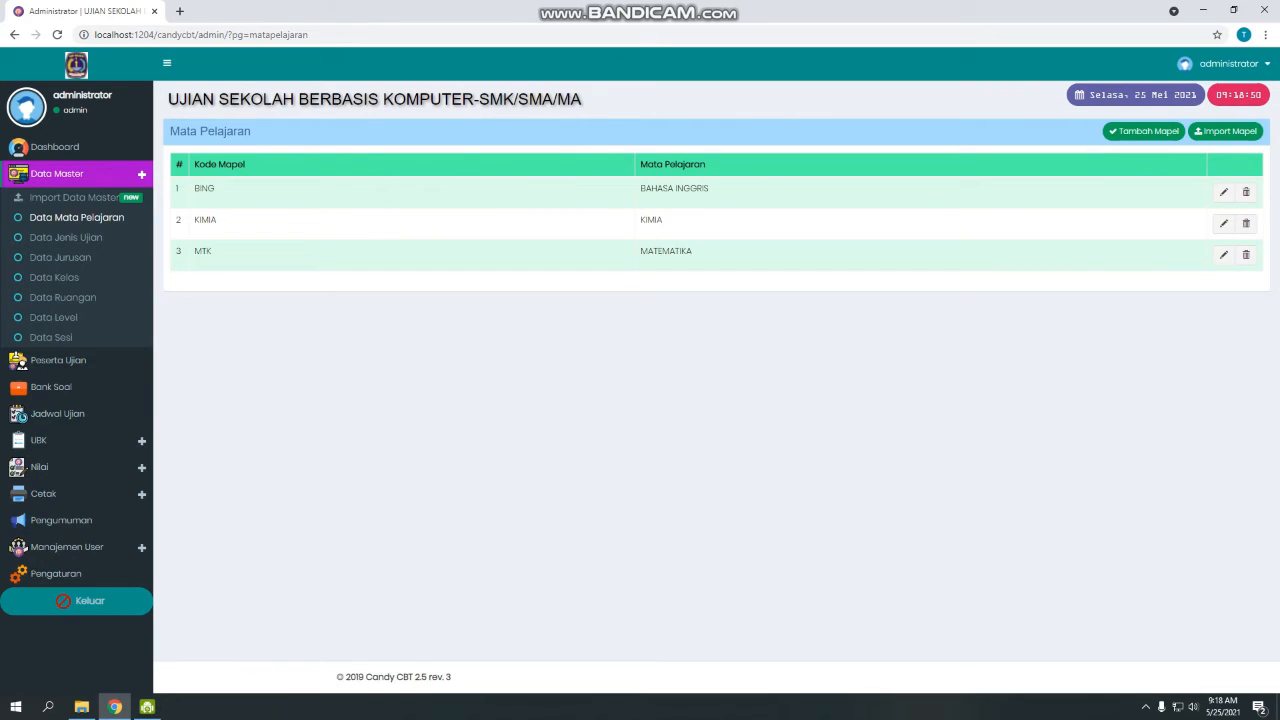
left_click(1245, 223)
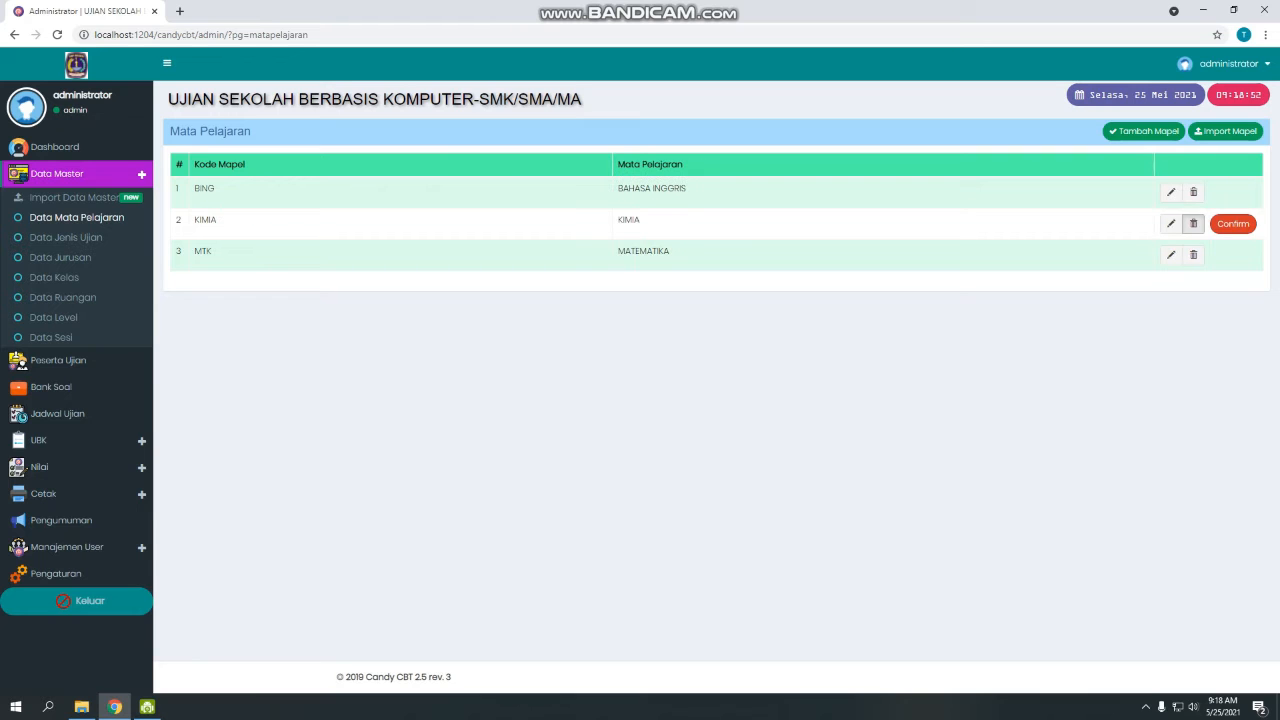
left_click(1233, 223)
left_click(1245, 191)
left_click(1233, 192)
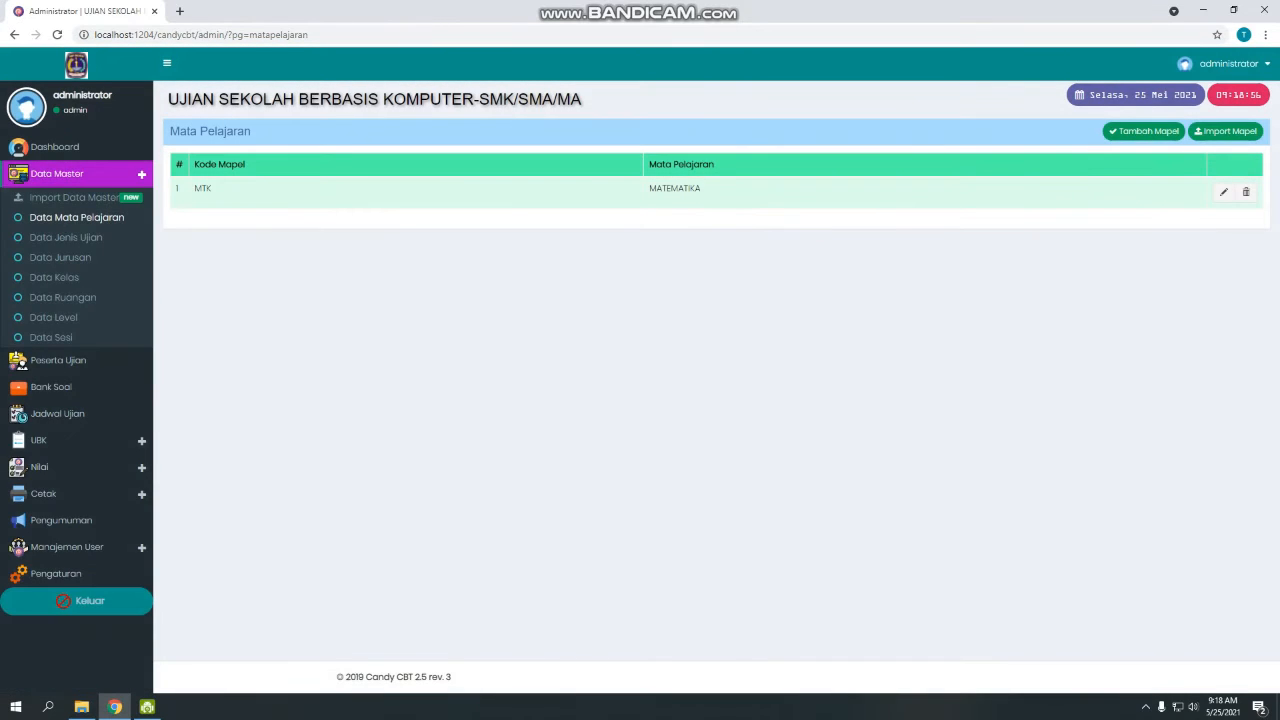
left_click(65, 237)
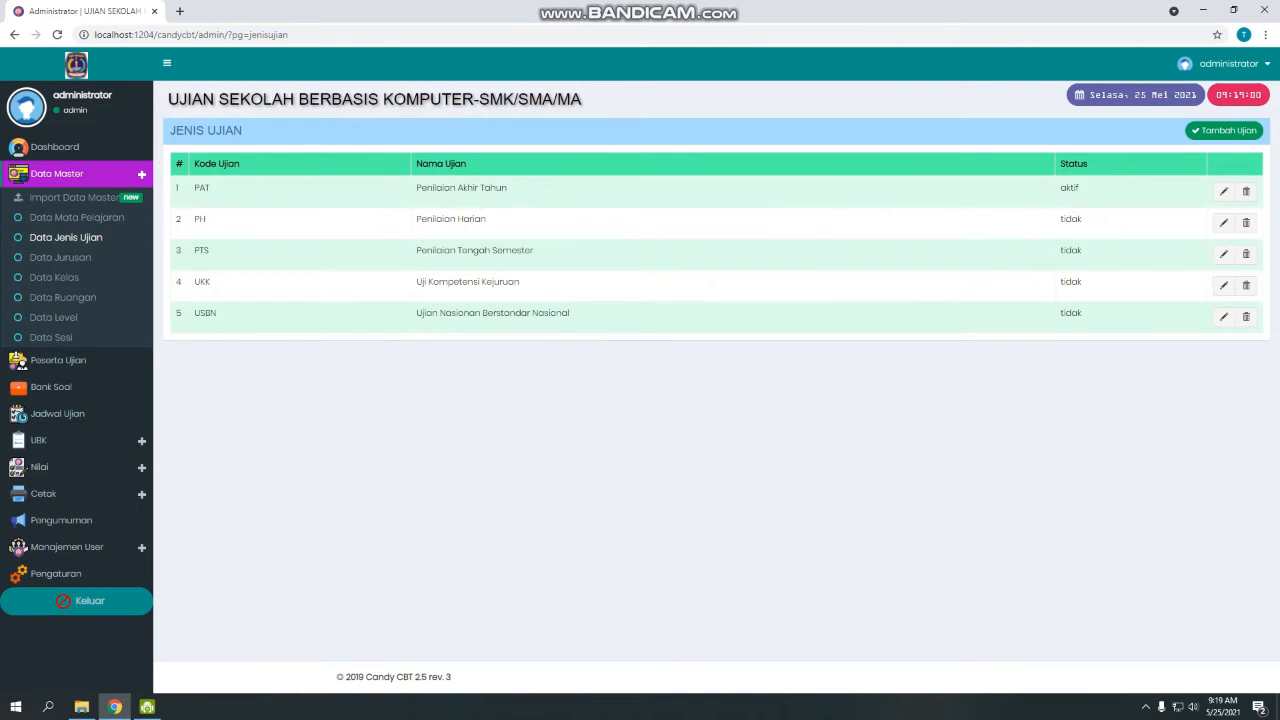
Delete all exam types: PAT, PH, PTS, UKK and USBN.
left_click(1246, 192)
left_click(1243, 192)
left_click(1246, 223)
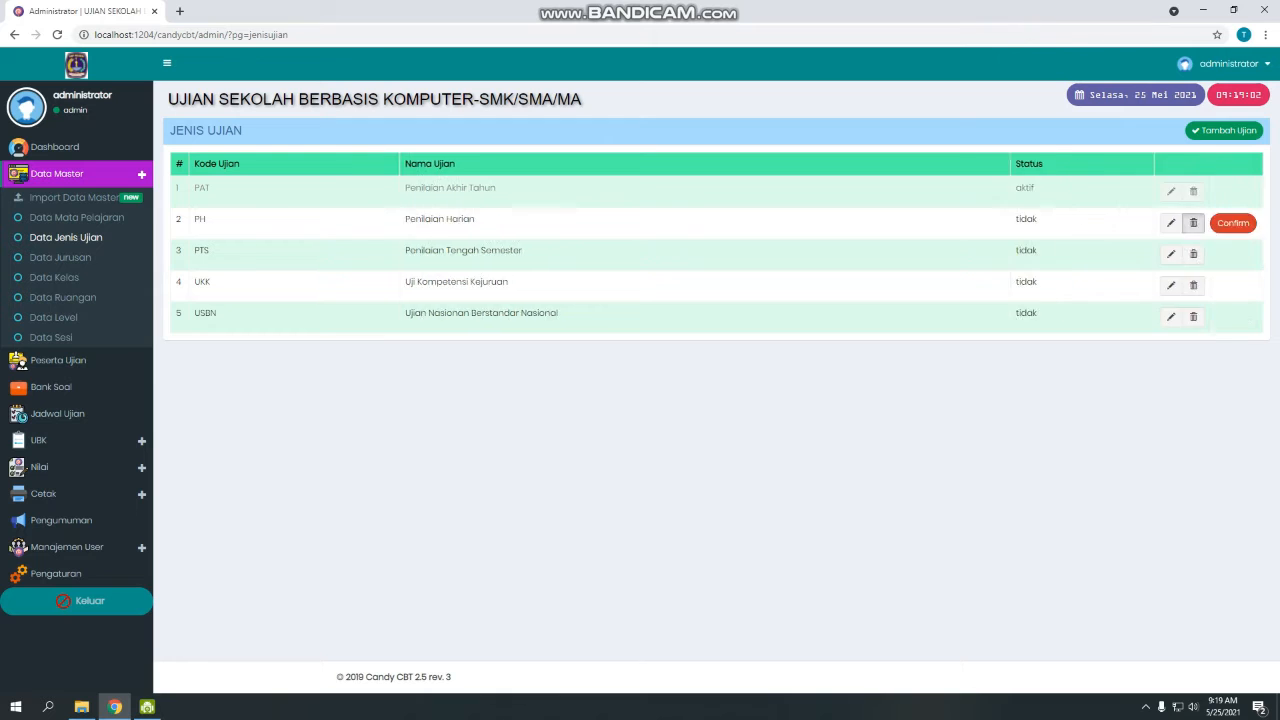
left_click(1233, 223)
left_click(1193, 254)
left_click(1233, 254)
left_click(1193, 286)
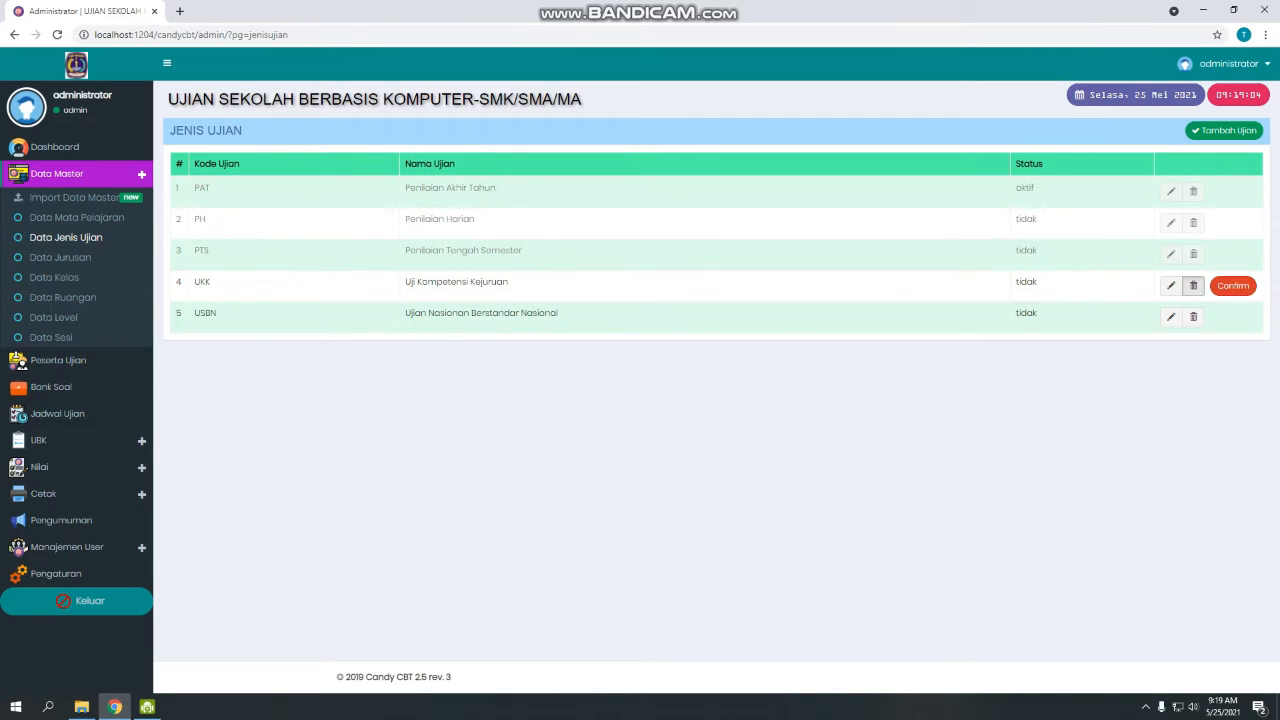
left_click(1242, 286)
left_click(1245, 317)
left_click(1242, 317)
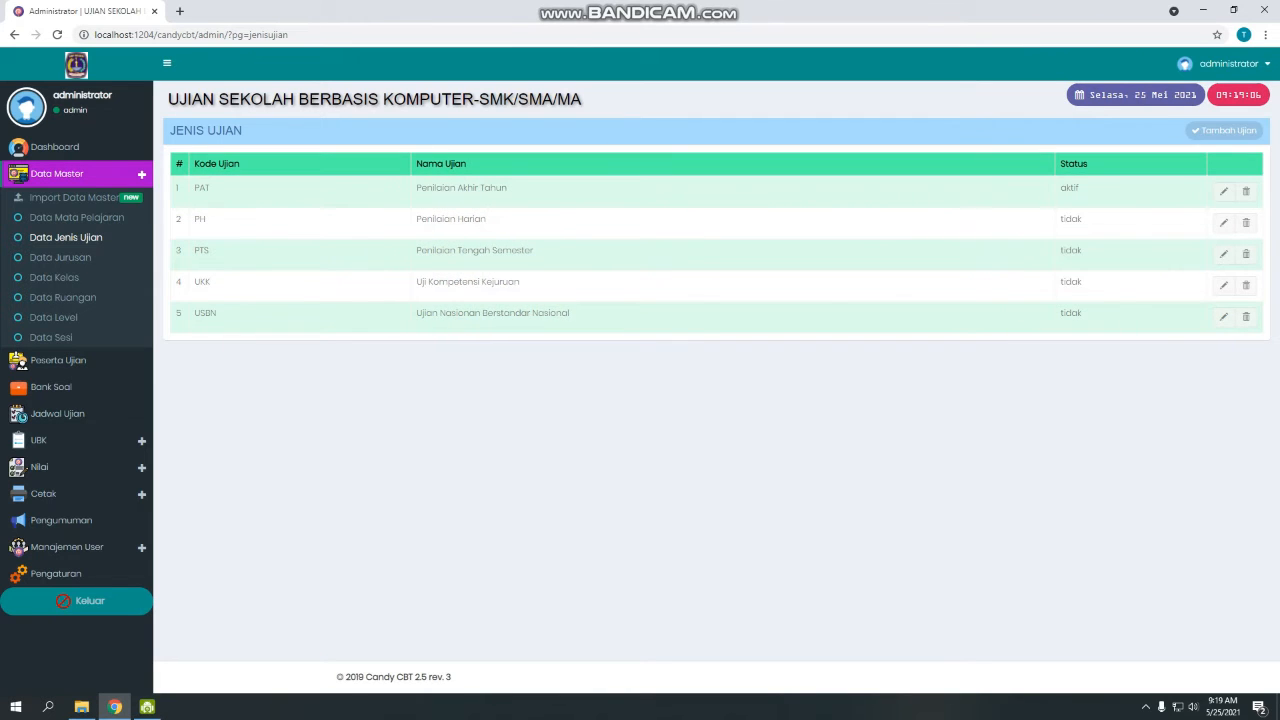
key("F5")
Add a single exam type PAT with code and name PAT.
left_click(1224, 131)
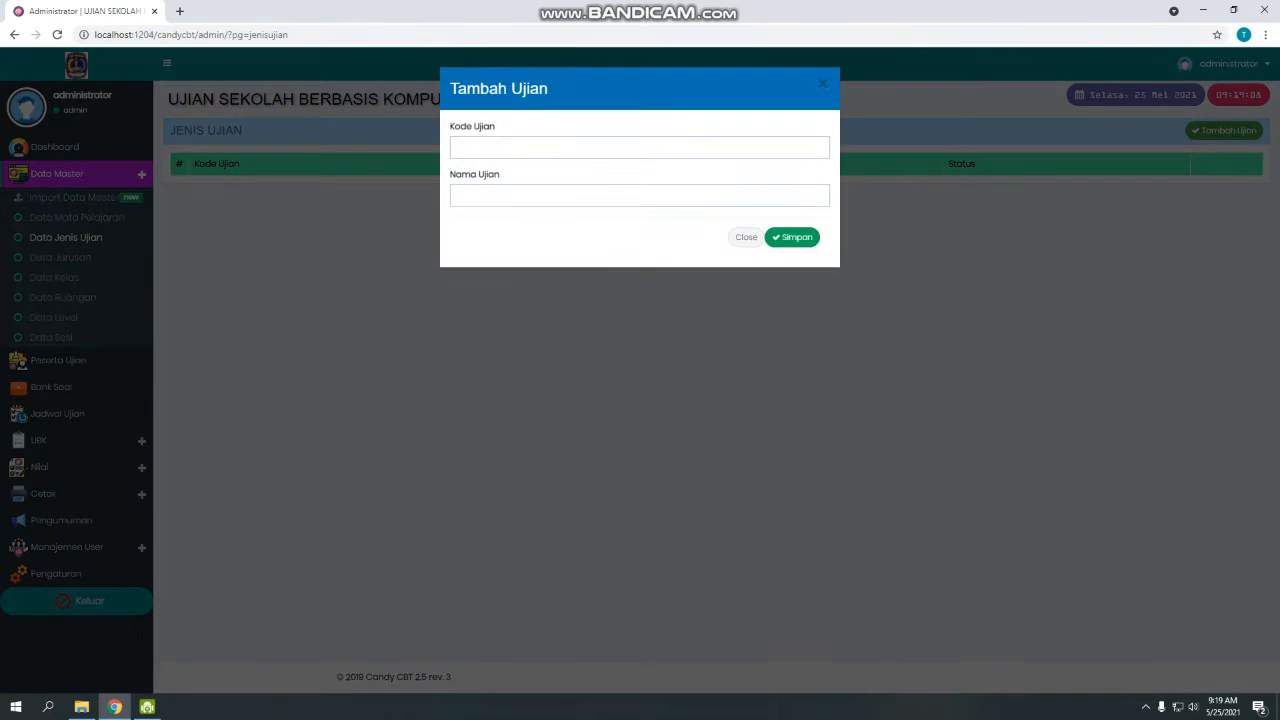
left_click(640, 148)
type("PA")
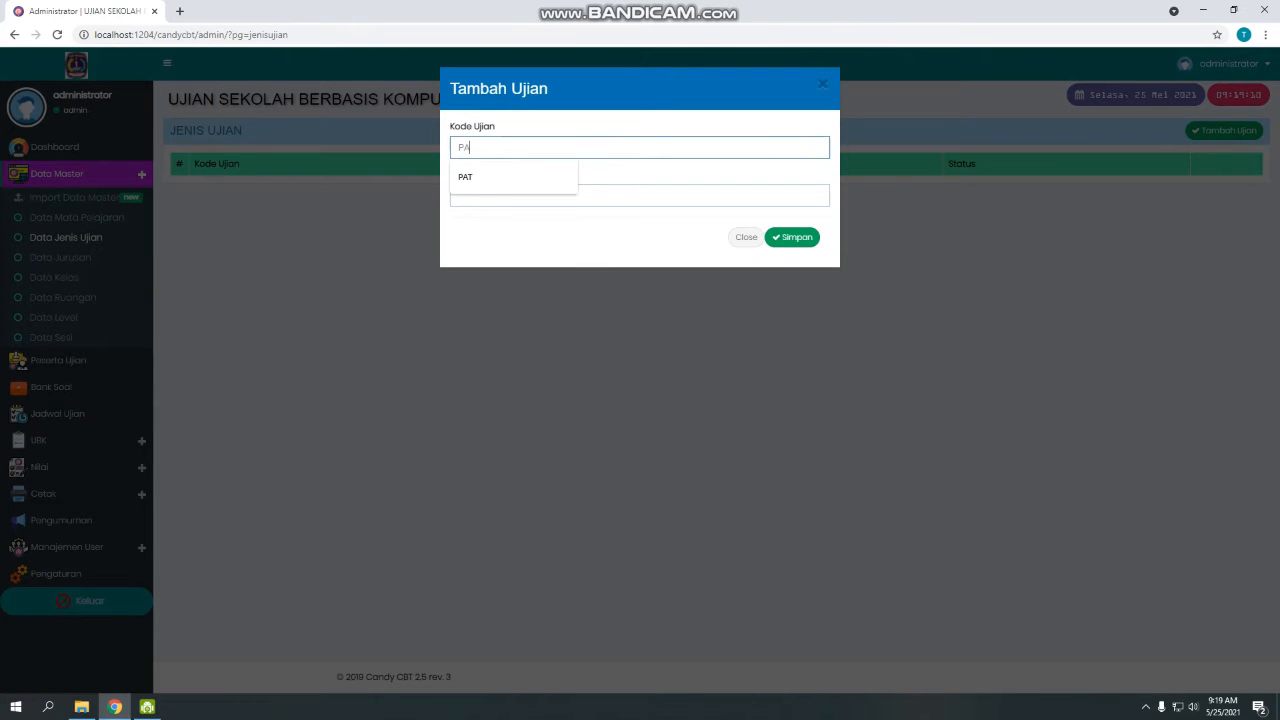
type("T")
key("Tab")
type("PAT")
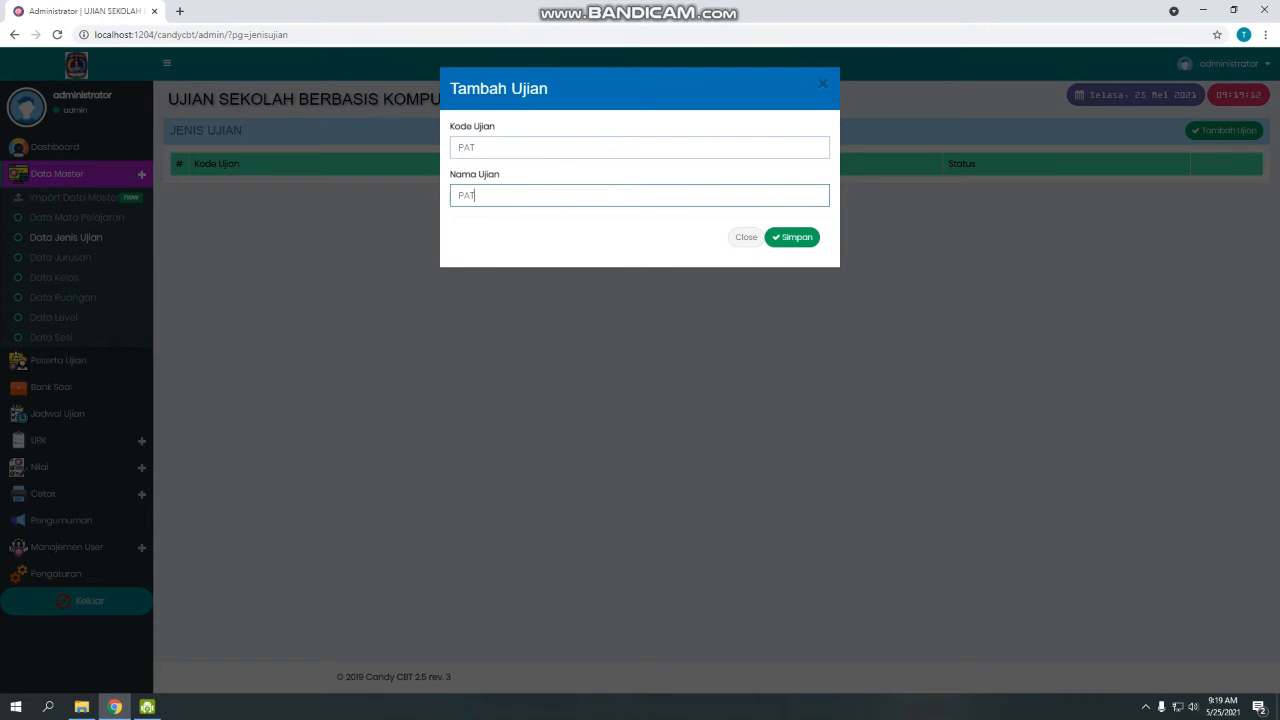
left_click(792, 237)
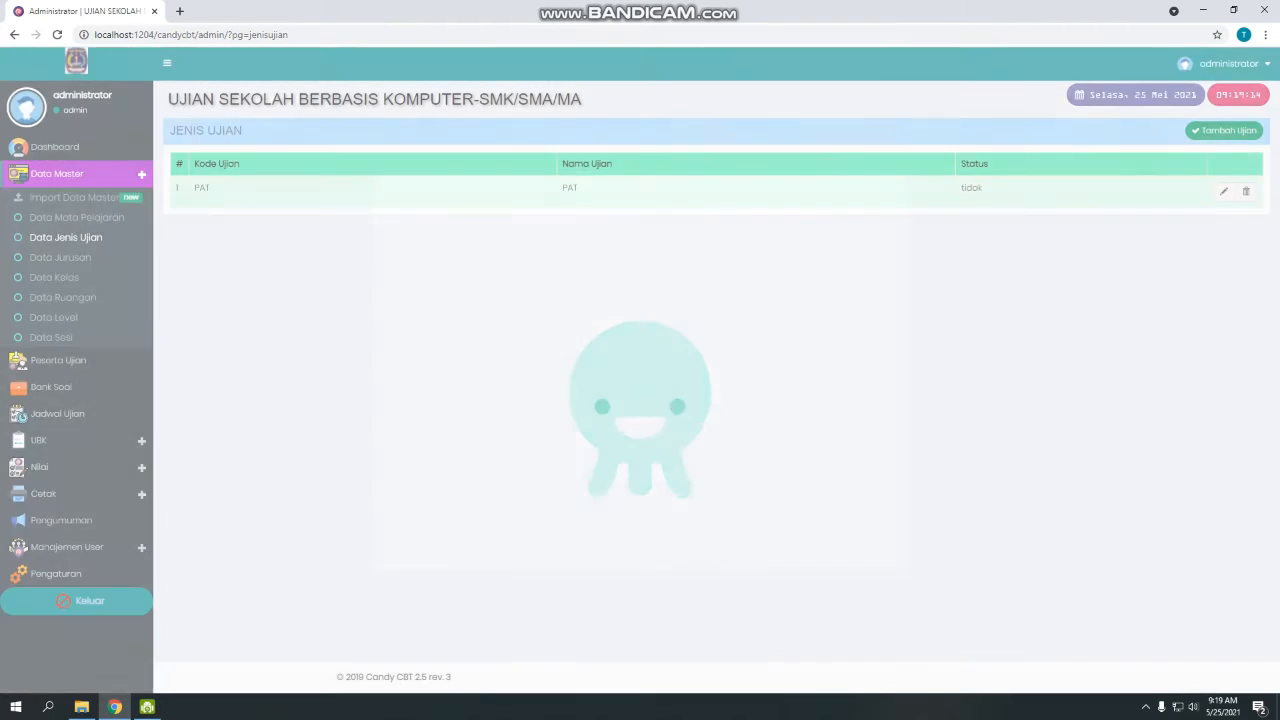
left_click(60, 258)
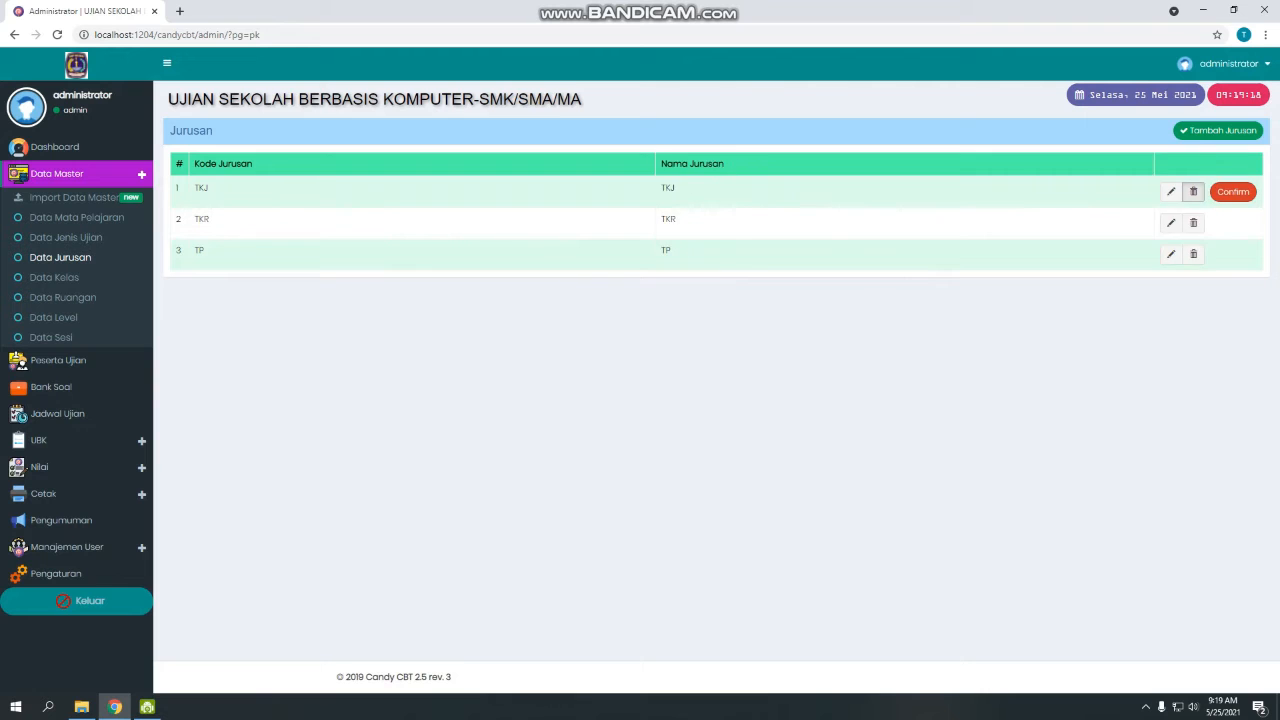
Delete the TKJ, TKR and TP majors.
left_click(1245, 222)
left_click(1233, 223)
left_click(1246, 254)
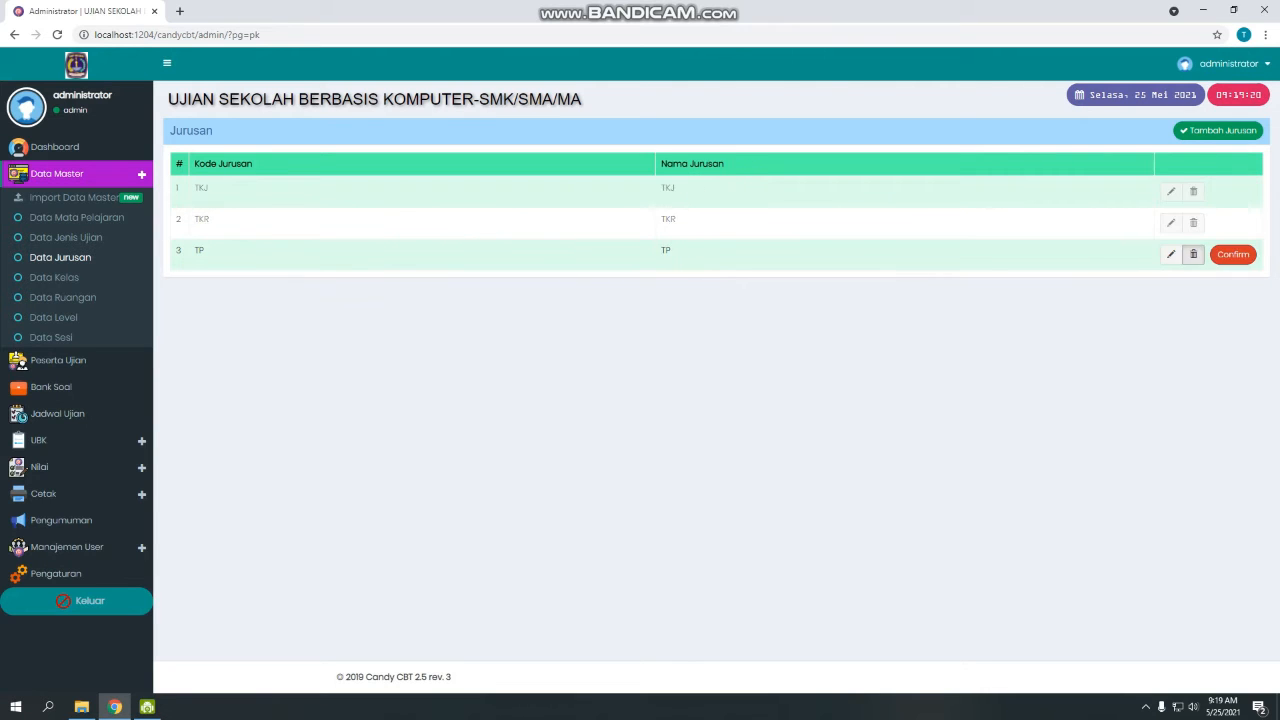
left_click(1233, 254)
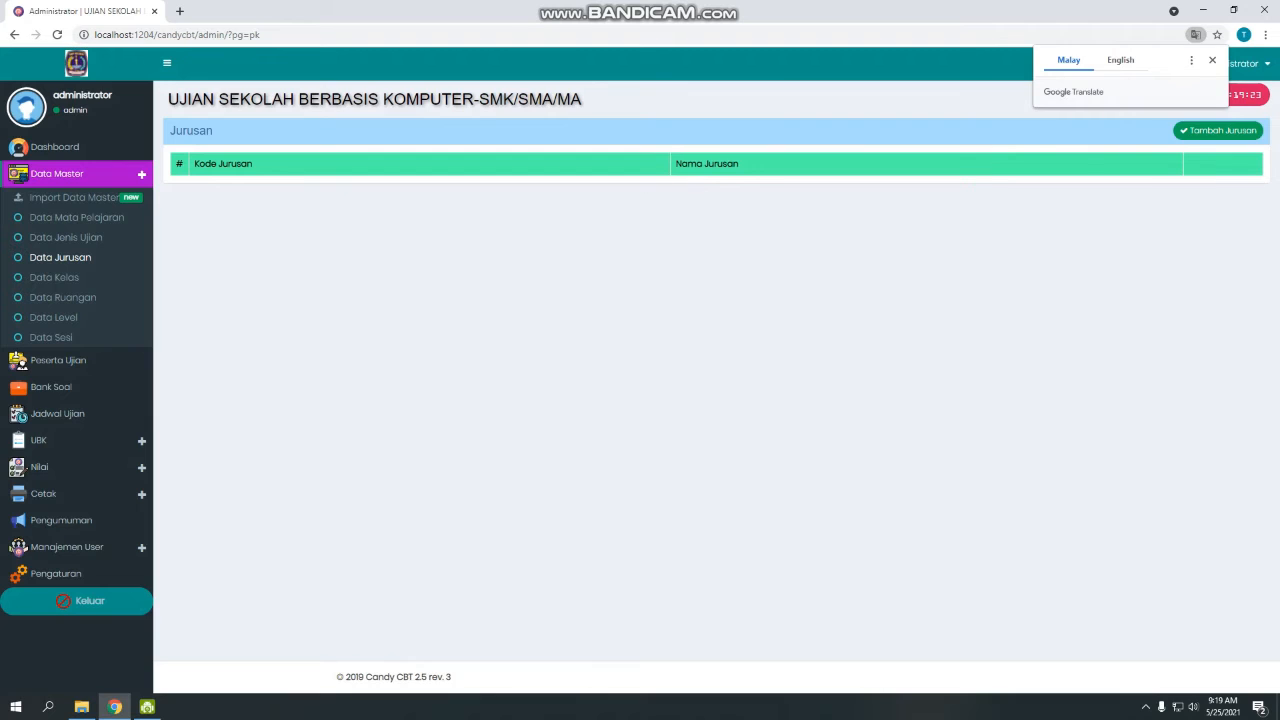
Add a major with code U and name U and save it.
left_click(1218, 131)
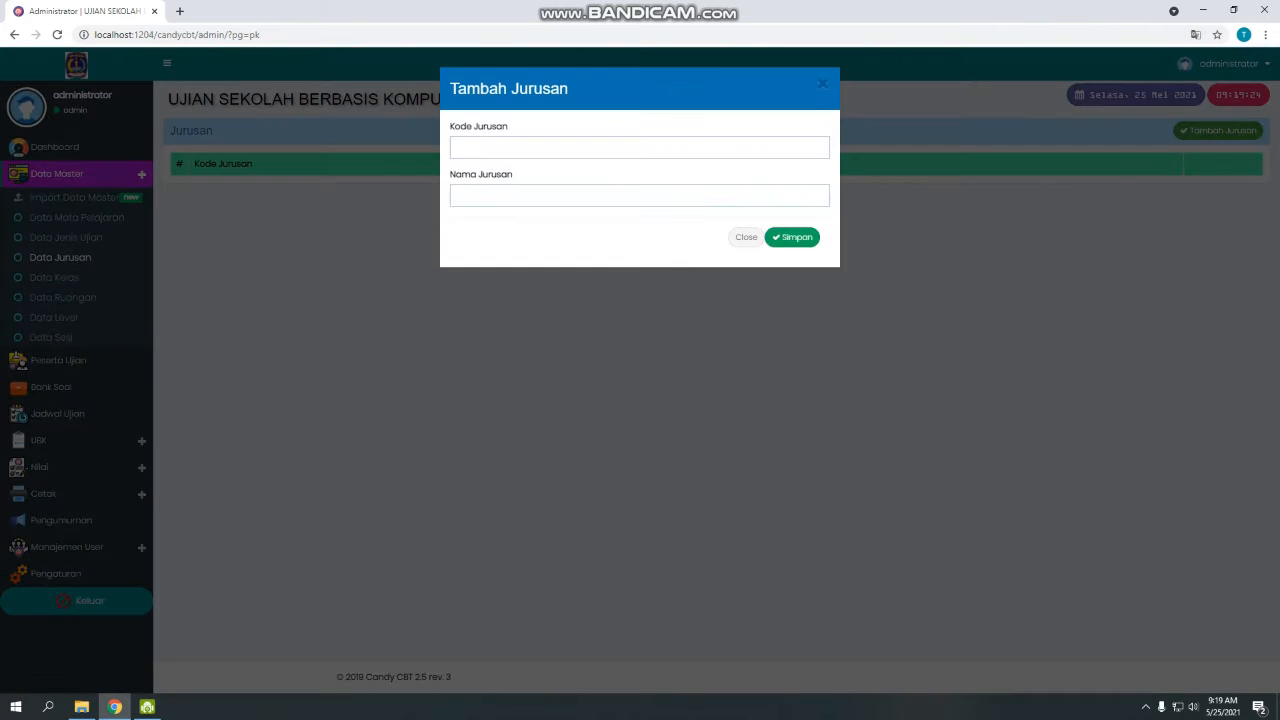
left_click(640, 147)
type("U")
left_click(640, 195)
type("U")
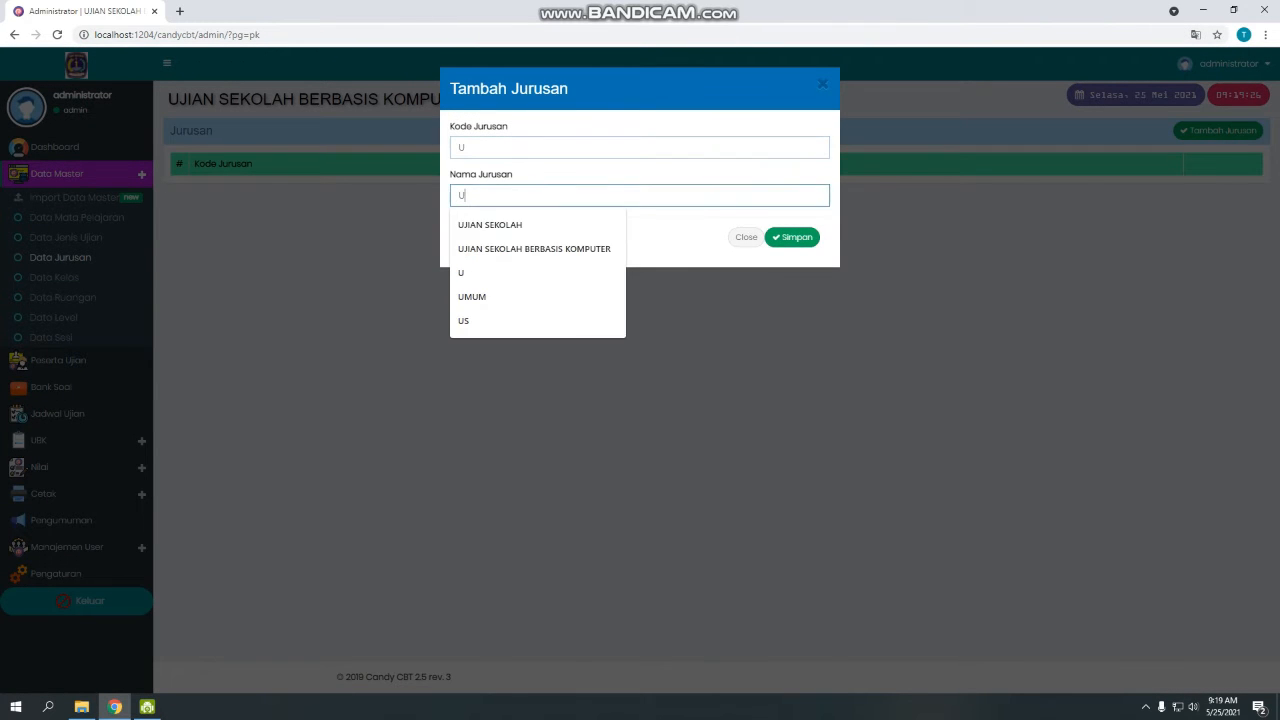
key("Return")
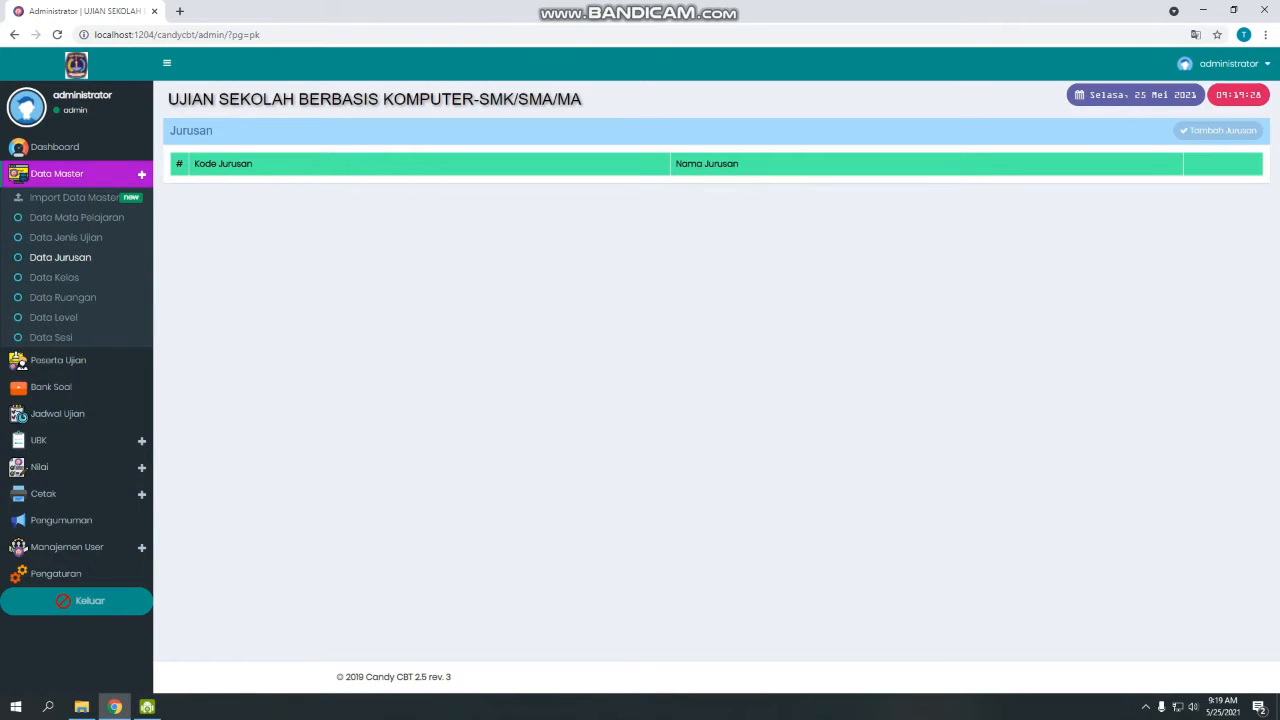
left_click(1218, 131)
left_click(792, 237)
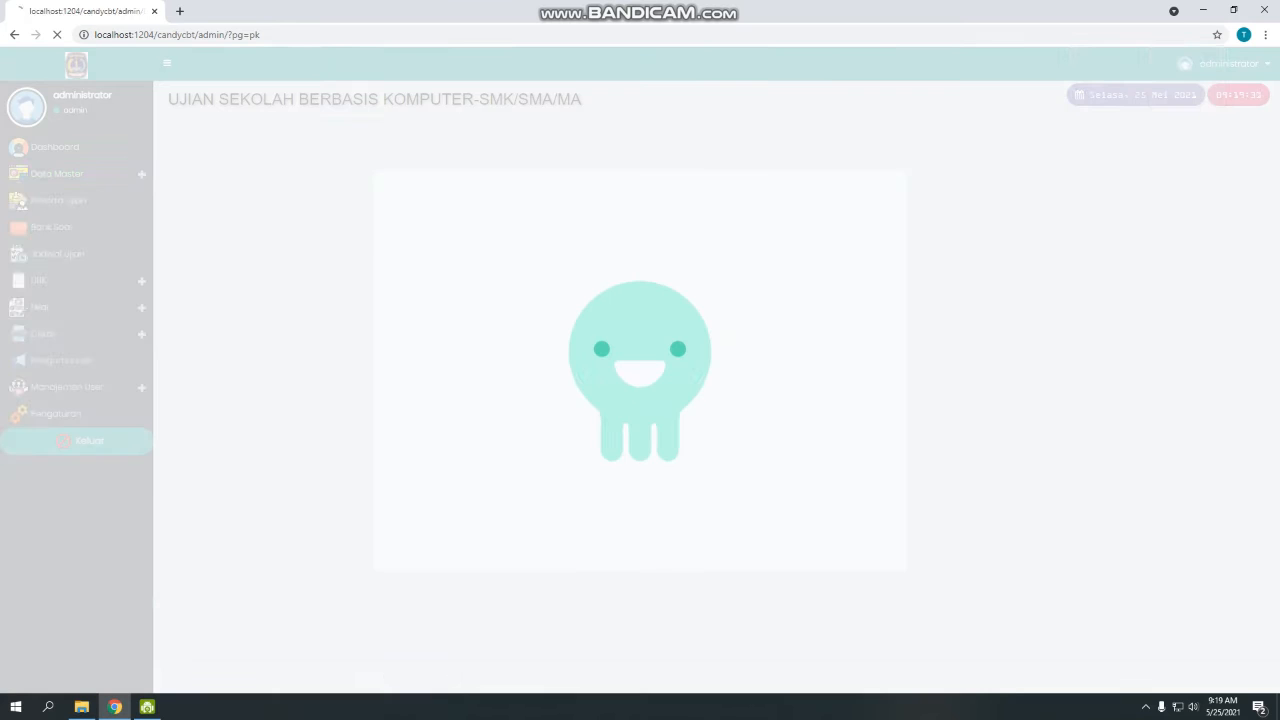
right_click(425, 291)
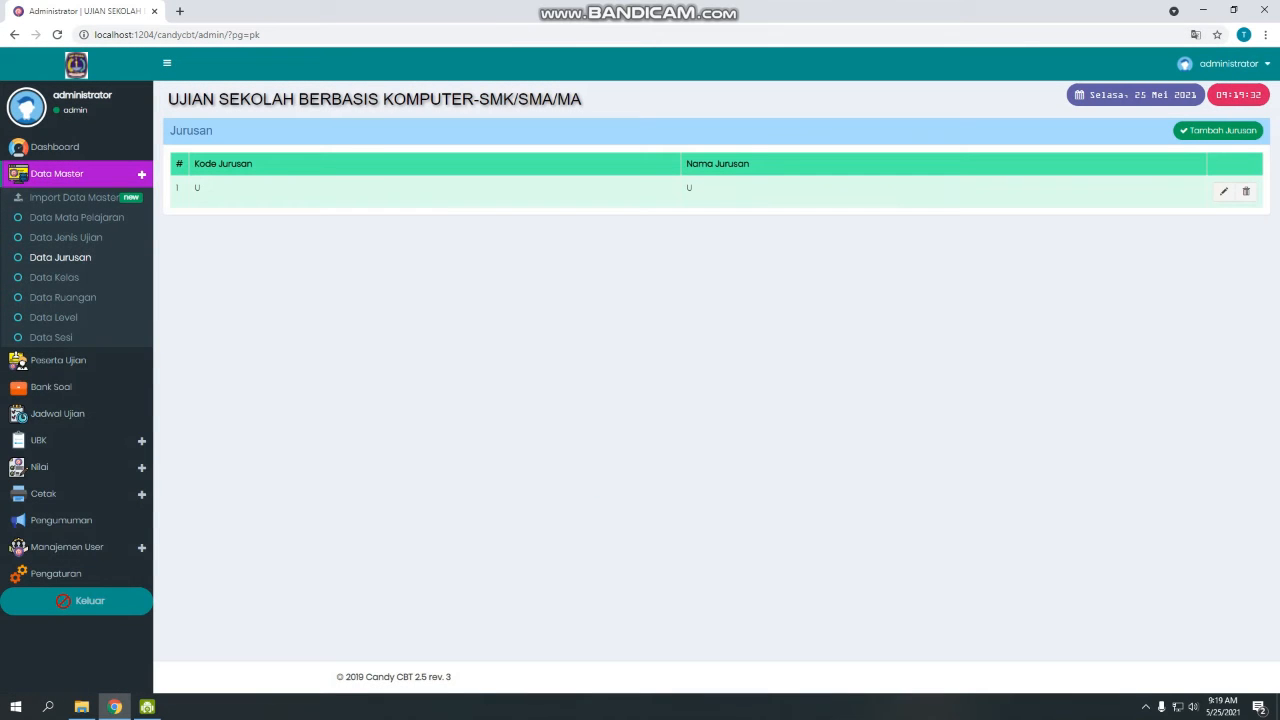
left_click(54, 277)
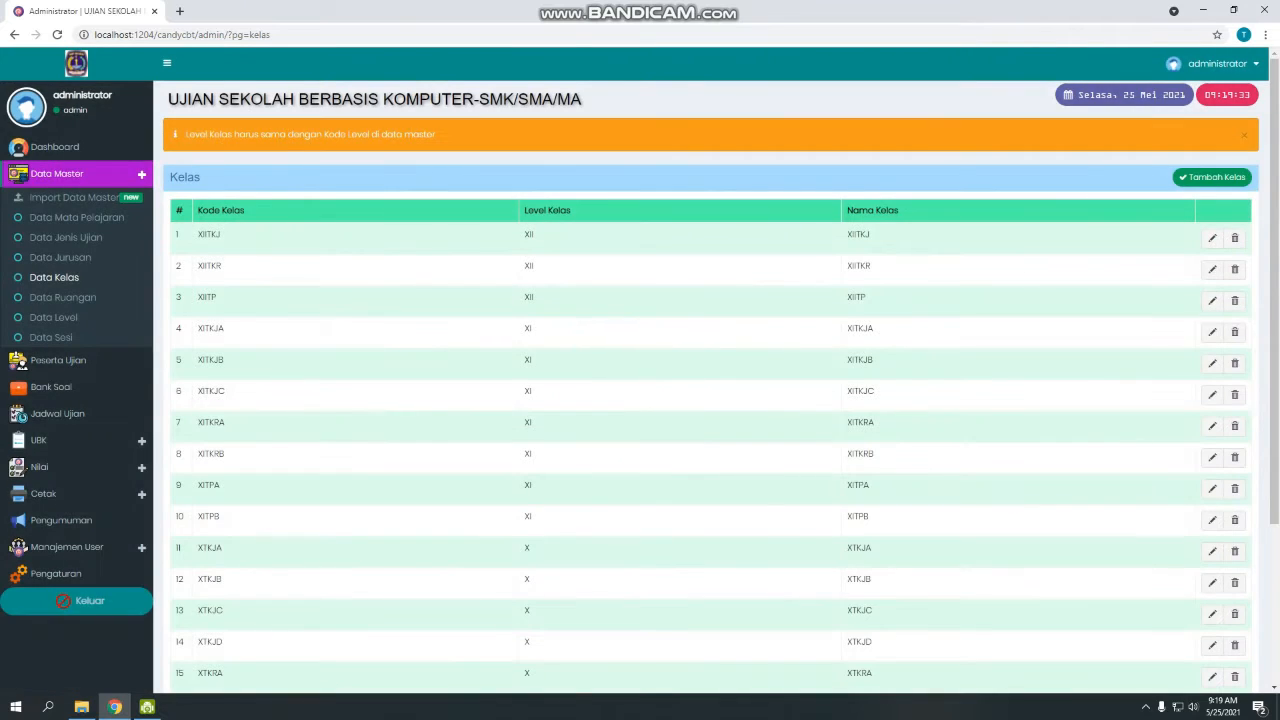
Delete the XII and XI classes, from XIITKR through XITPB.
scroll(710, 370, "down", 5)
scroll(710, 390, "up", 5)
scroll(1234, 269, "down", 5)
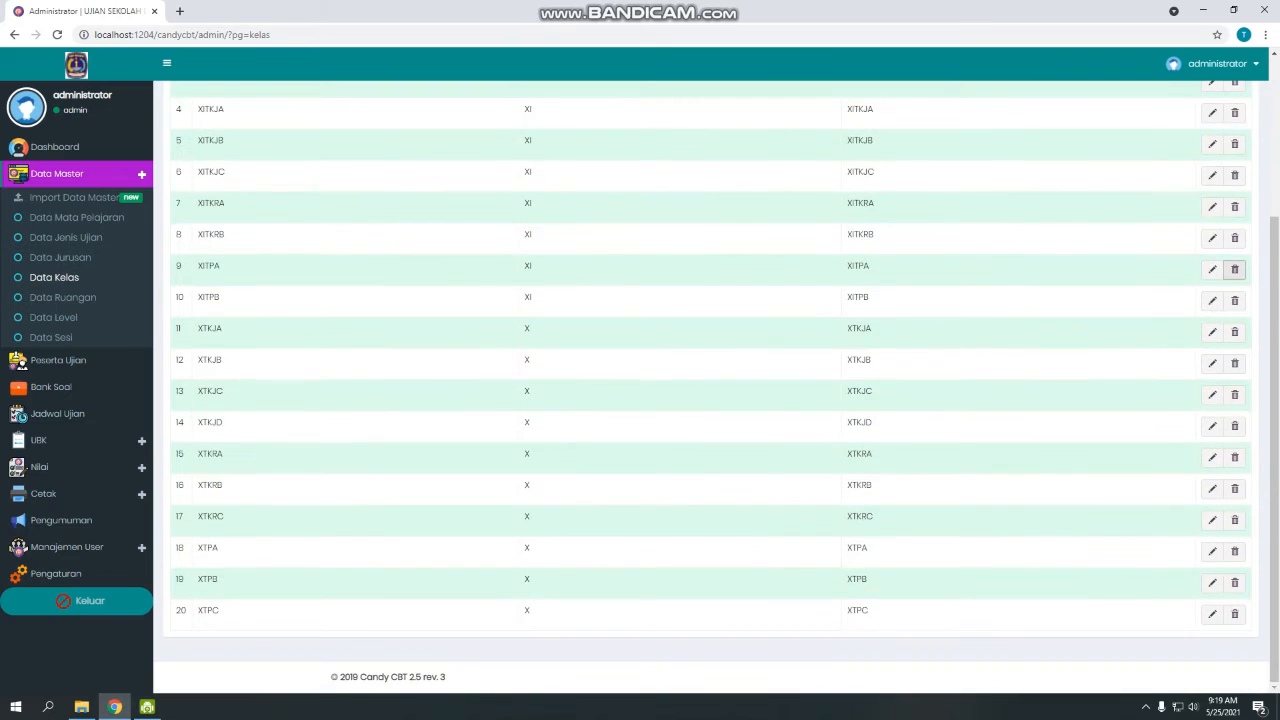
scroll(1234, 269, "up", 5)
left_click(1234, 269)
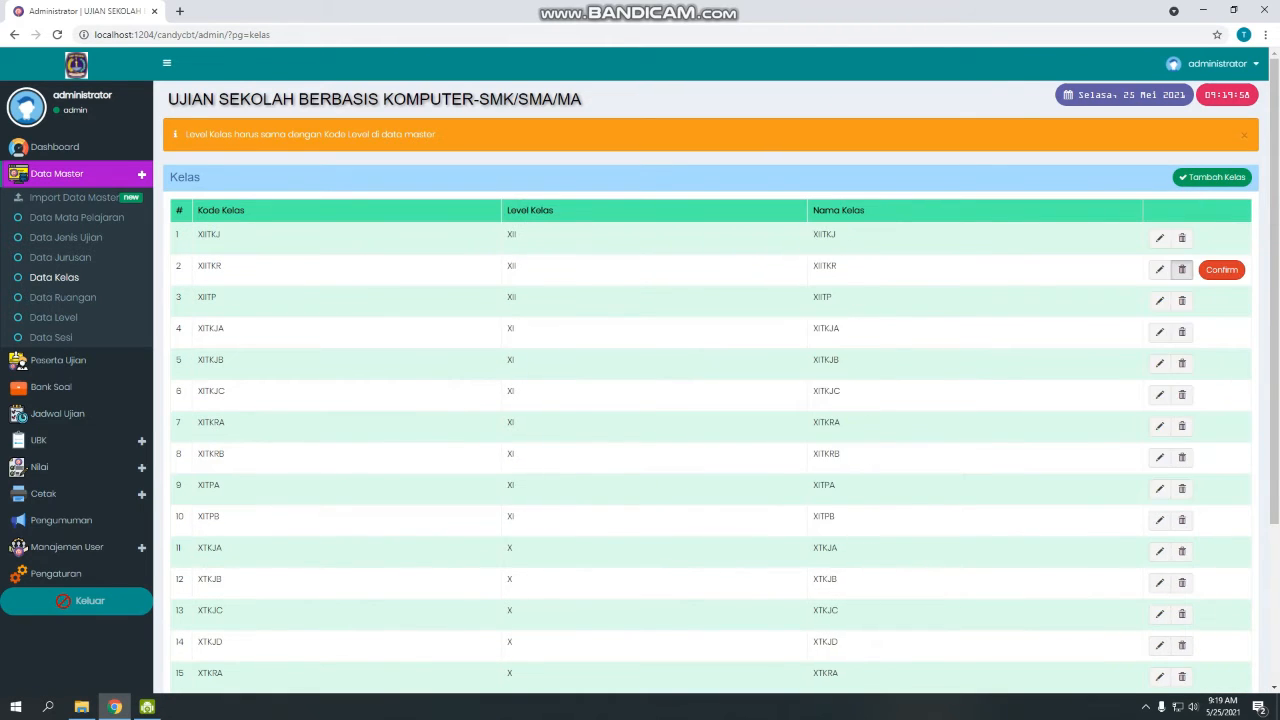
left_click(1228, 269)
left_click(1234, 332)
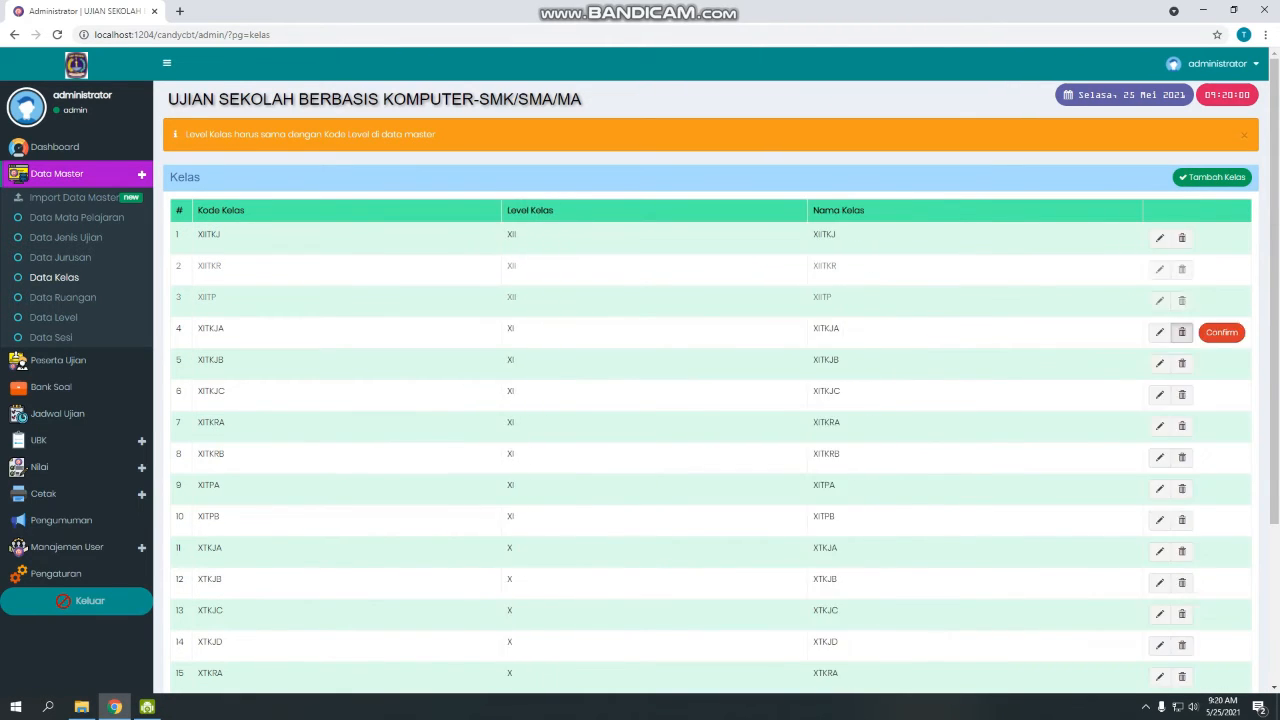
left_click(1222, 332)
left_click(1234, 363)
left_click(1222, 363)
left_click(1234, 394)
left_click(1222, 394)
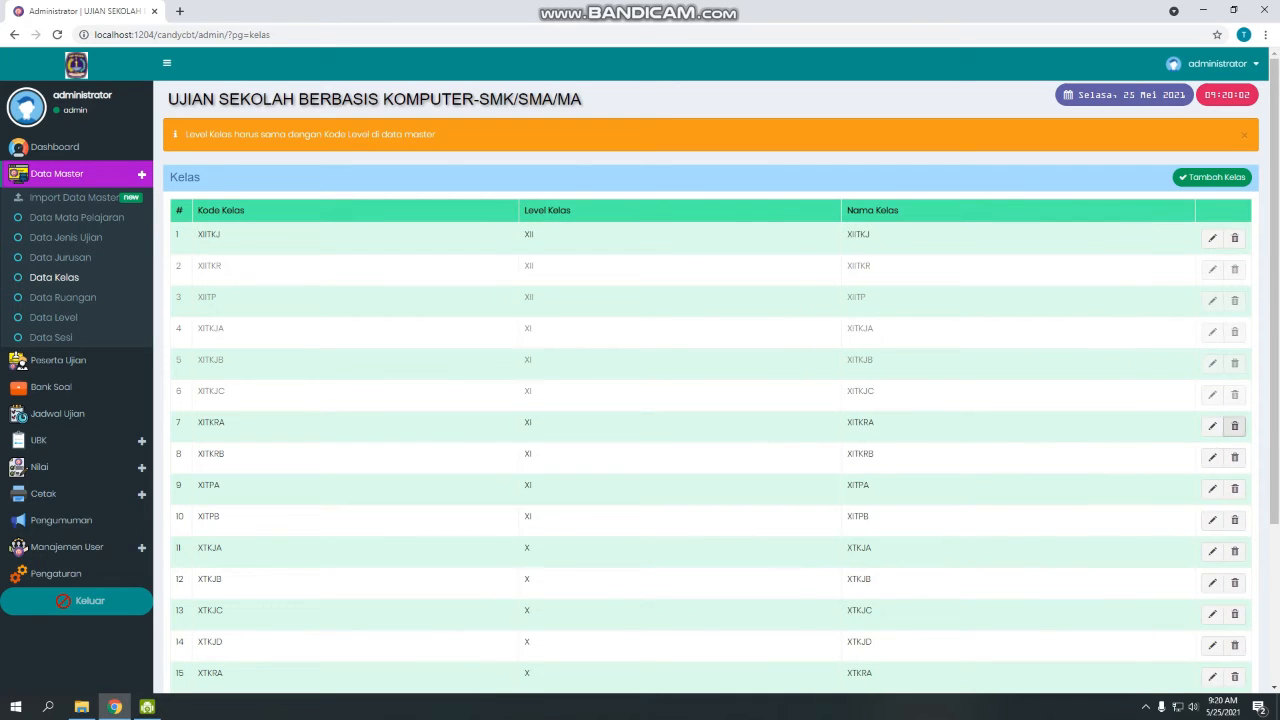
left_click(1234, 426)
left_click(1222, 426)
left_click(1234, 457)
left_click(1222, 457)
left_click(1234, 488)
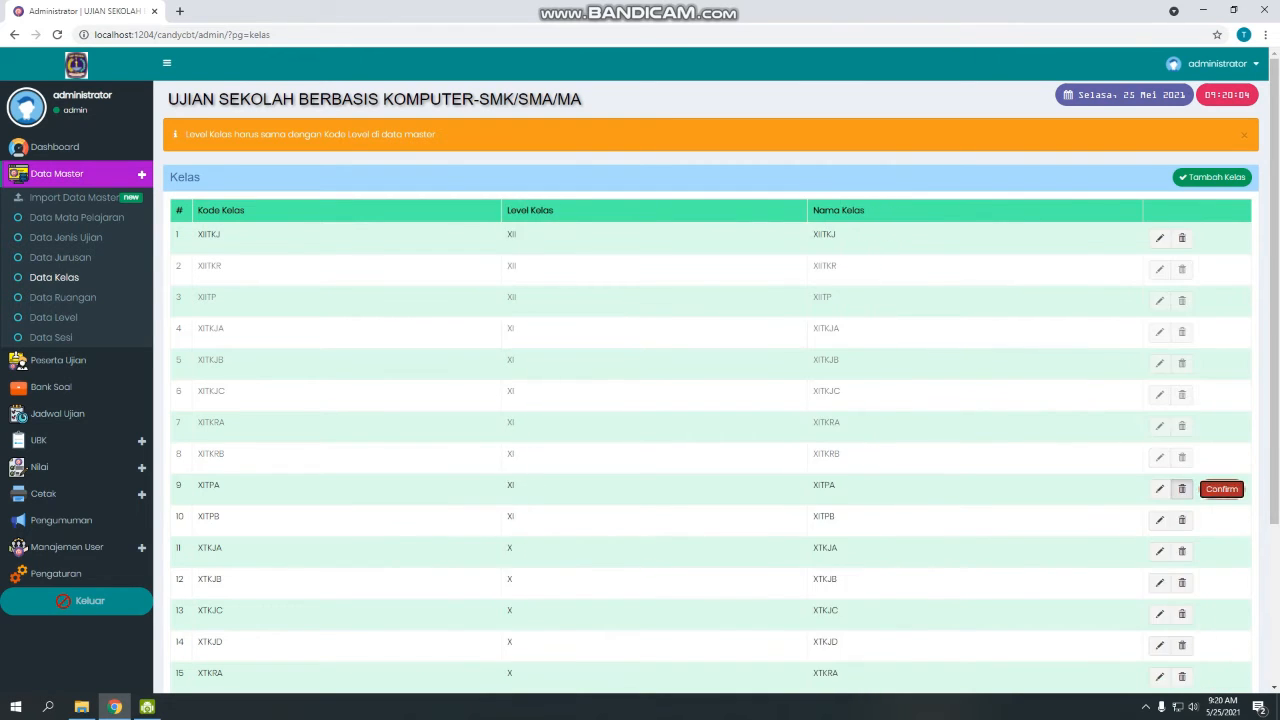
left_click(1222, 488)
left_click(1234, 520)
left_click(1222, 520)
Delete the X classes XTKJA, XTKJB, XTKJC, XTKJD and XTKRA.
scroll(1222, 520, "down", 3)
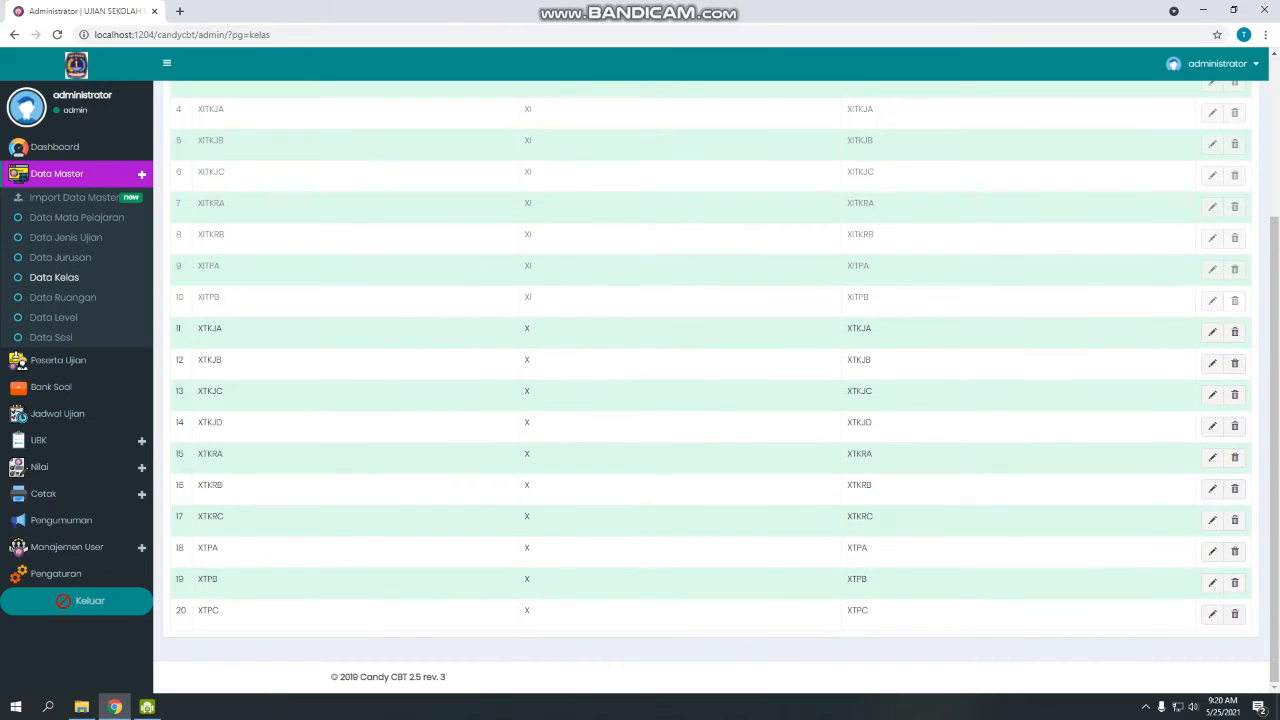
left_click(1234, 331)
left_click(1222, 331)
left_click(1234, 363)
left_click(1222, 363)
left_click(1234, 394)
left_click(1222, 394)
left_click(1234, 426)
left_click(1222, 426)
left_click(1234, 457)
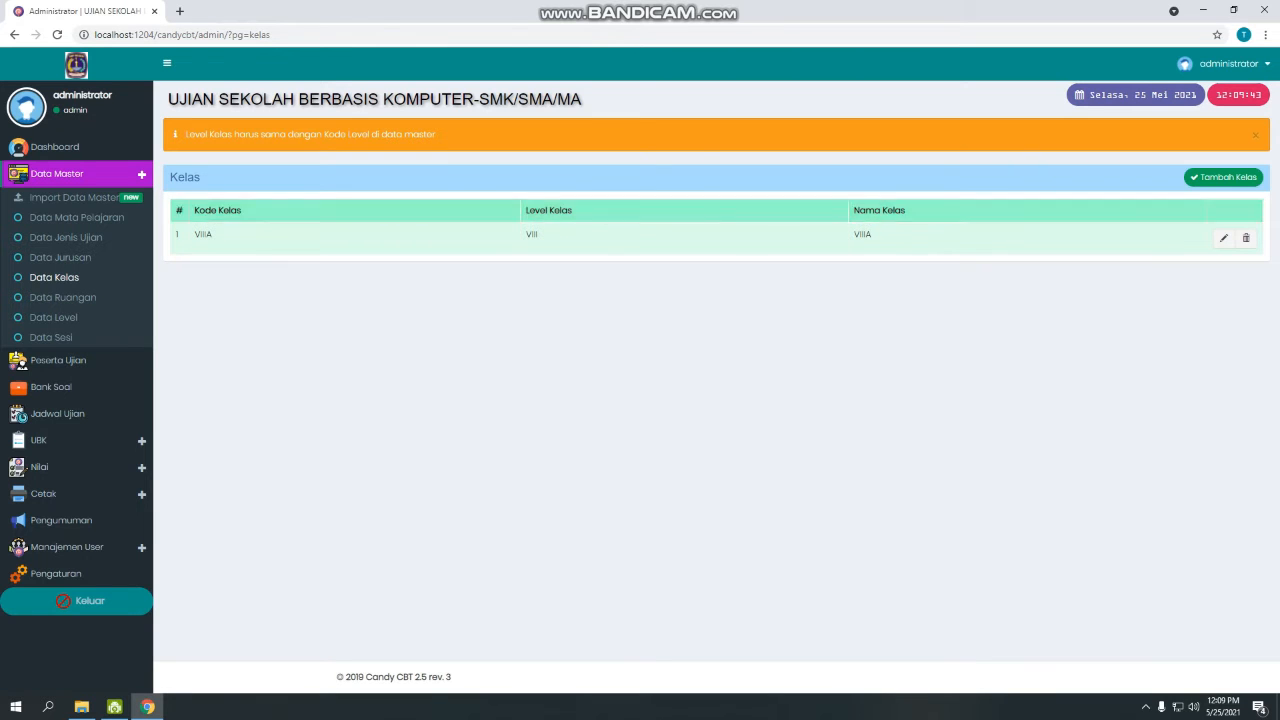
Add class VIIIA with code VIII at level VIII, then view Data Ruangan.
left_click(1223, 177)
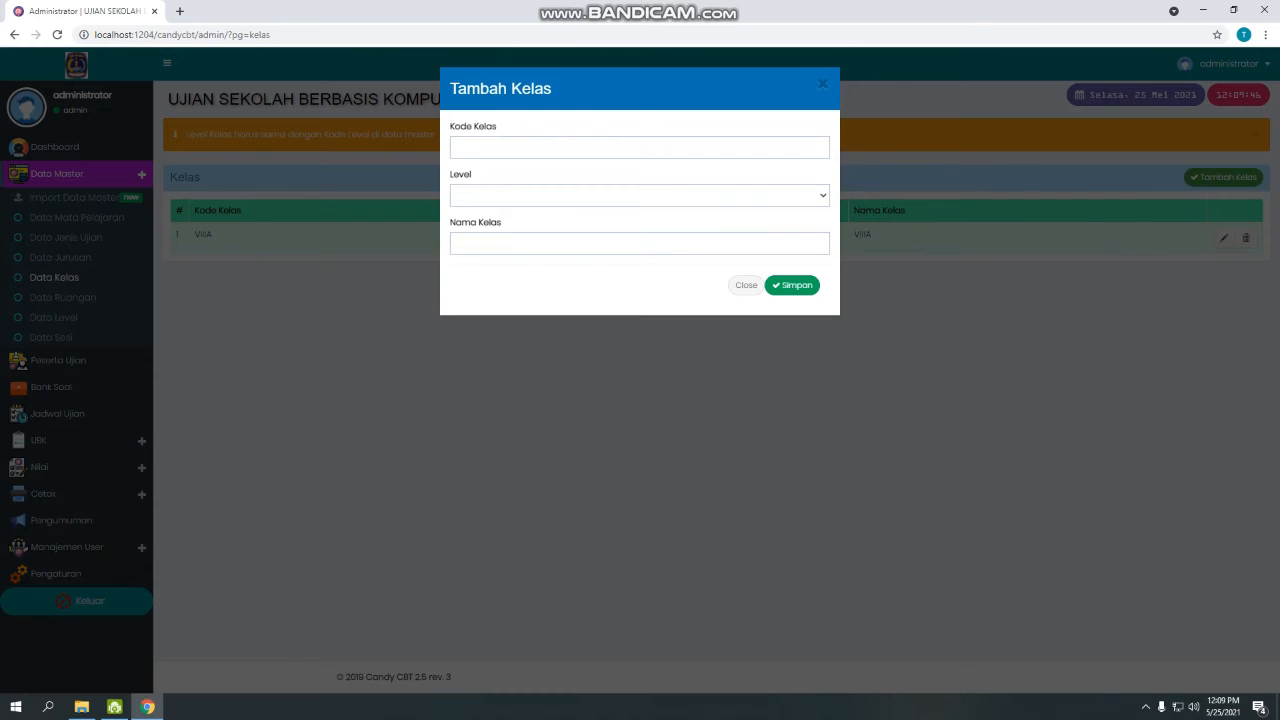
left_click(459, 147)
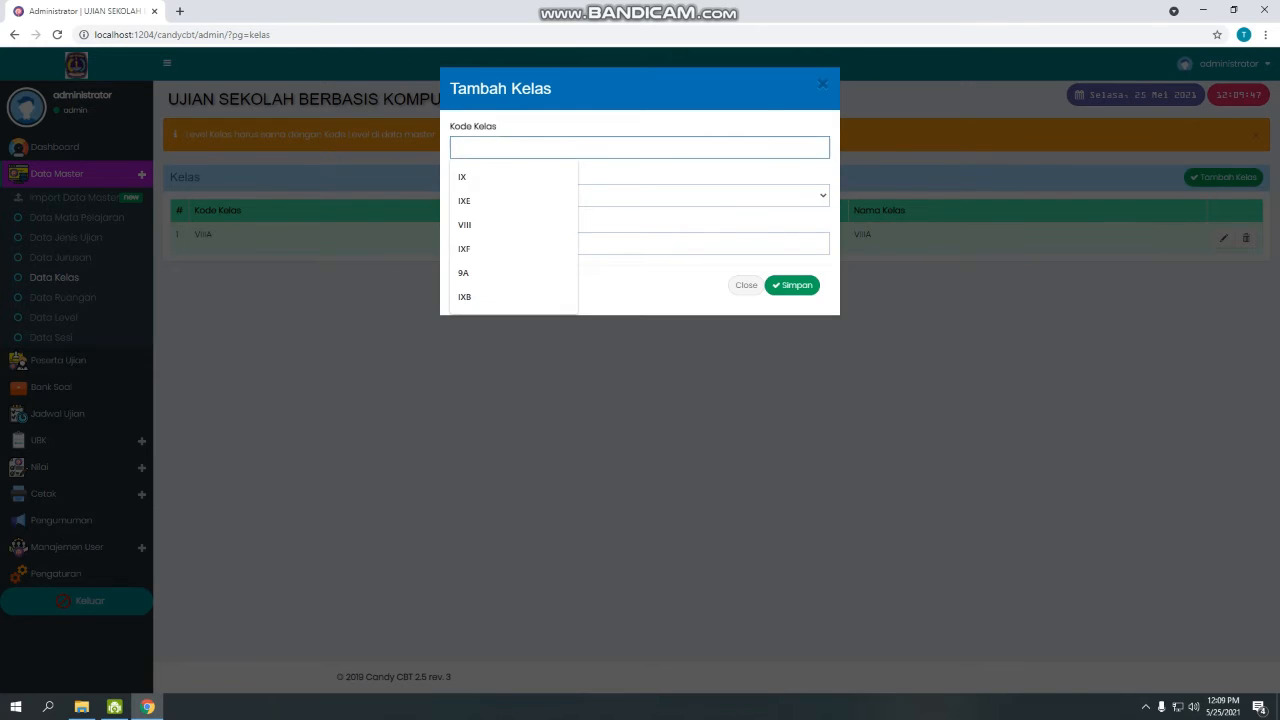
key("Down")
key("Down")
key("Down")
key("Return")
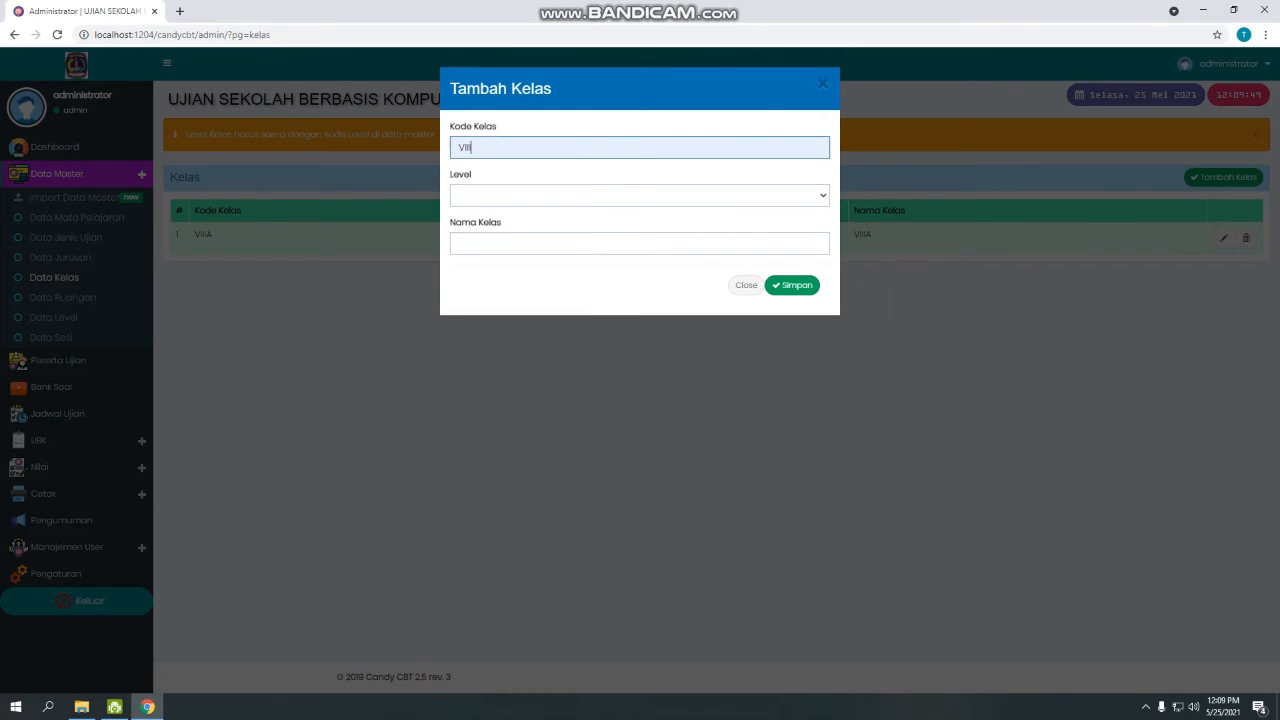
left_click(640, 195)
key("Down")
key("Return")
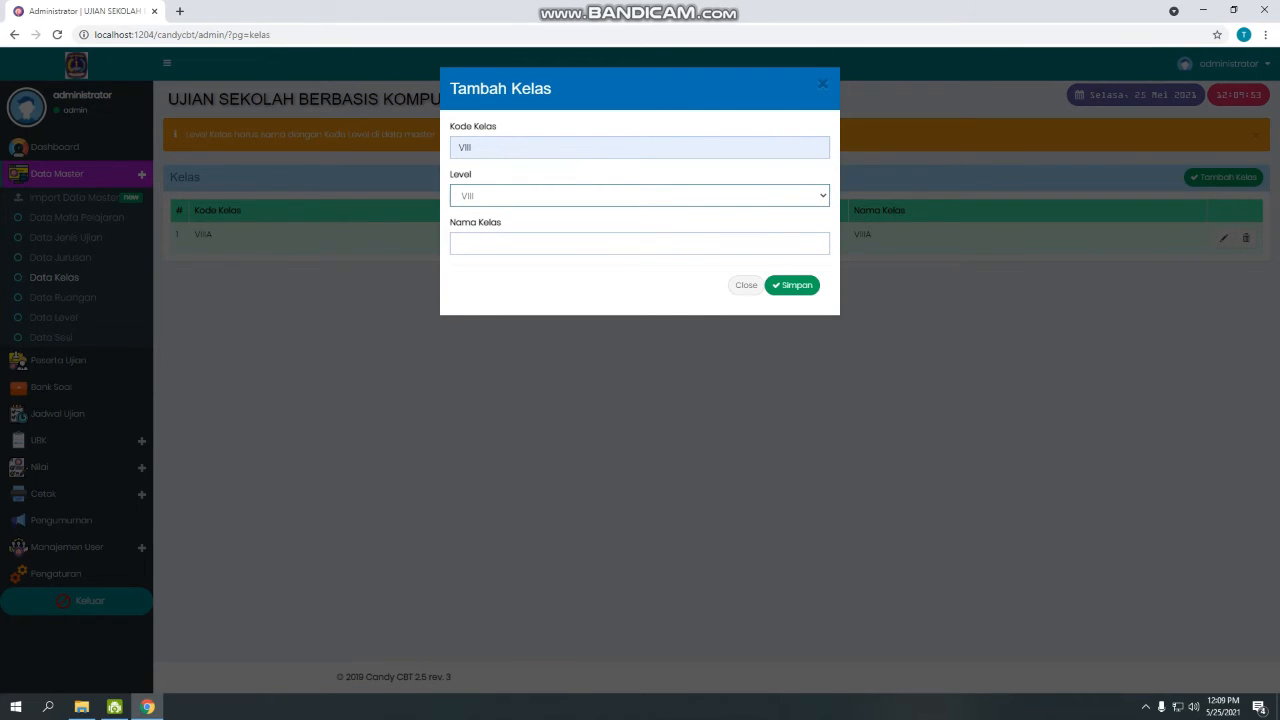
left_click(640, 243)
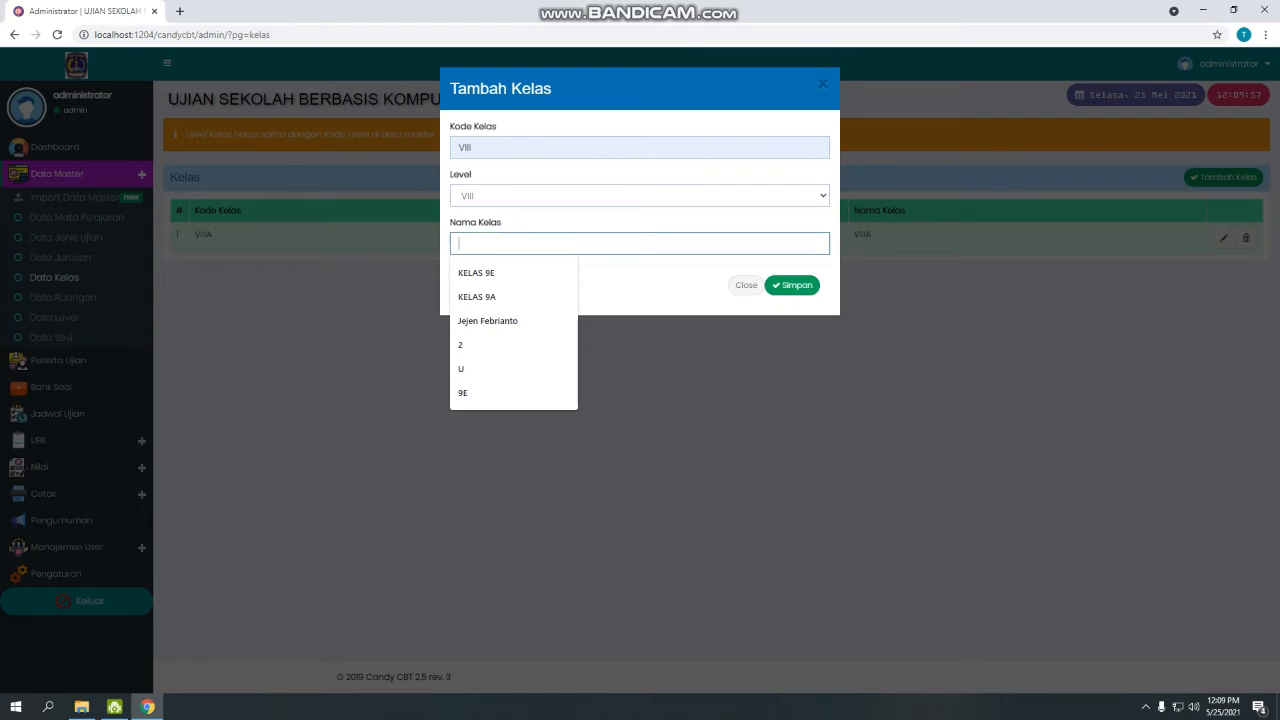
type("V")
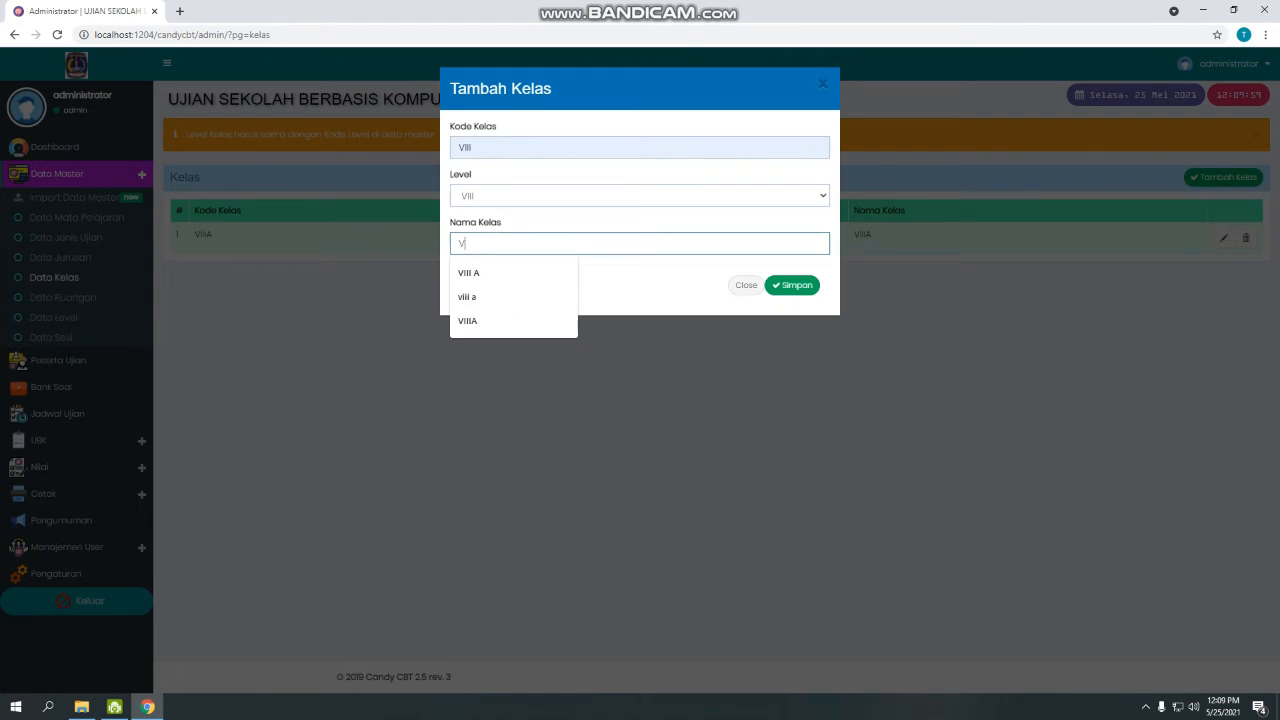
type("IIIA")
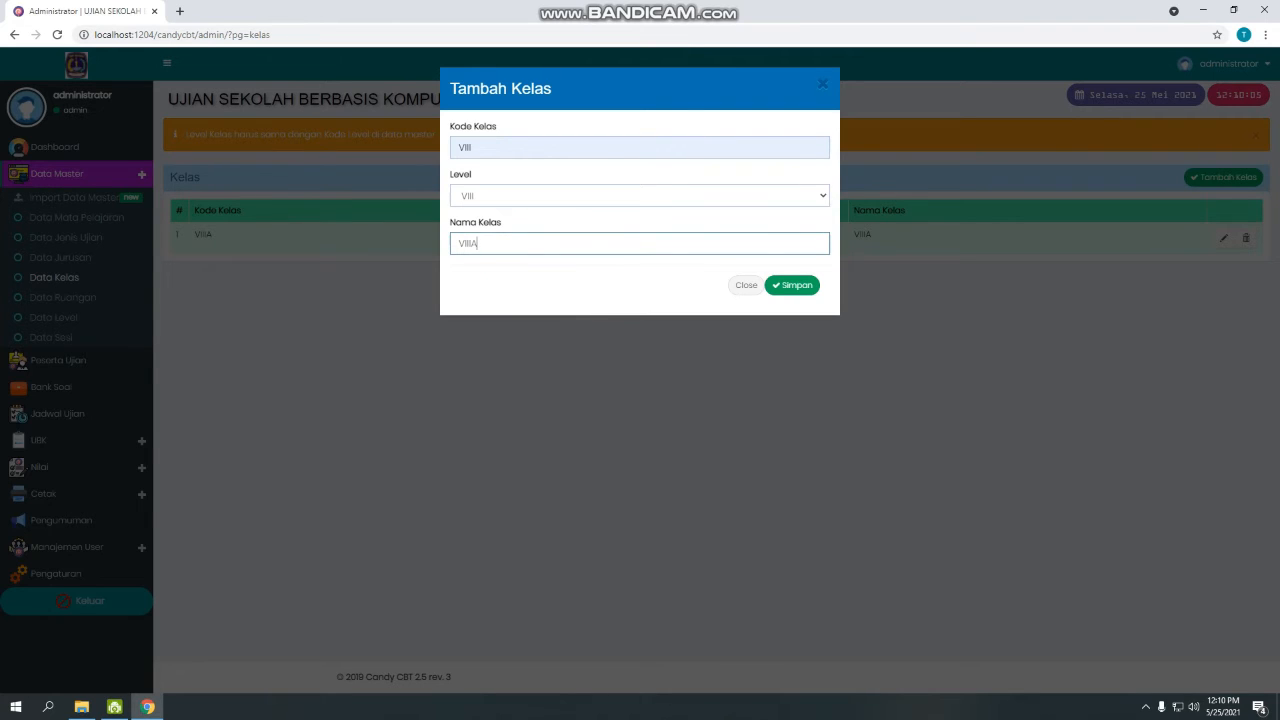
left_click(792, 285)
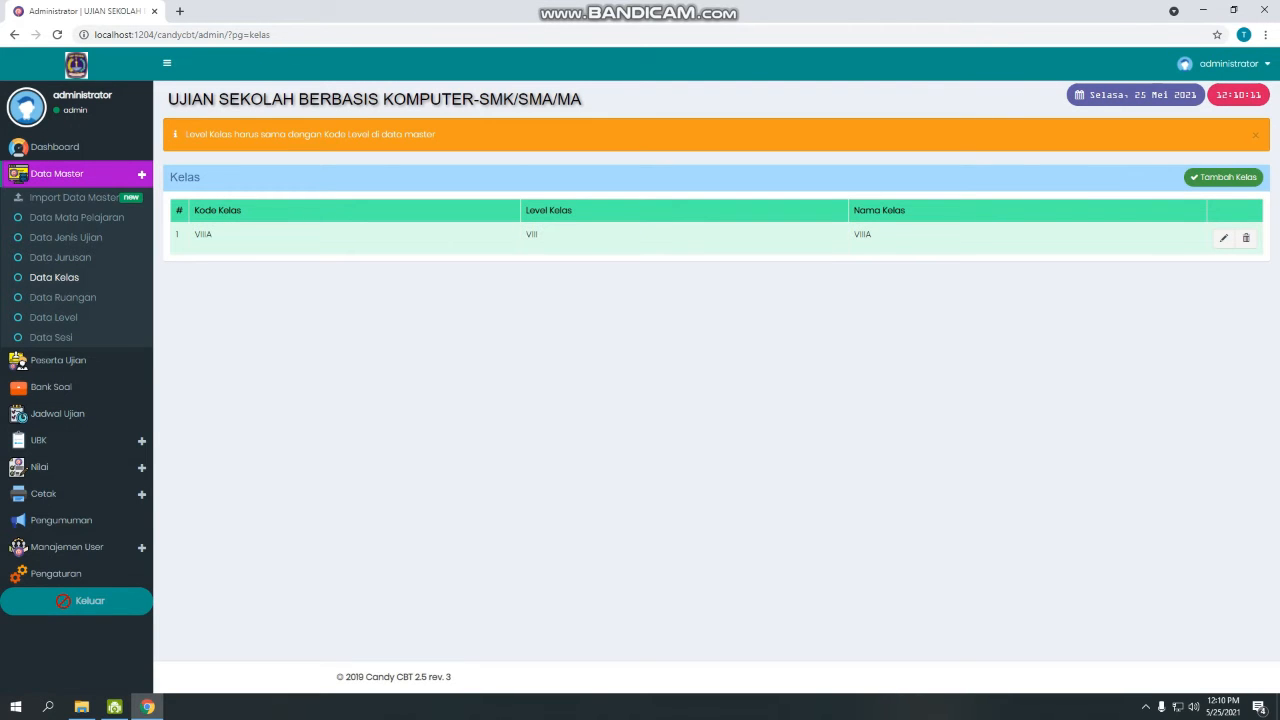
left_click(62, 297)
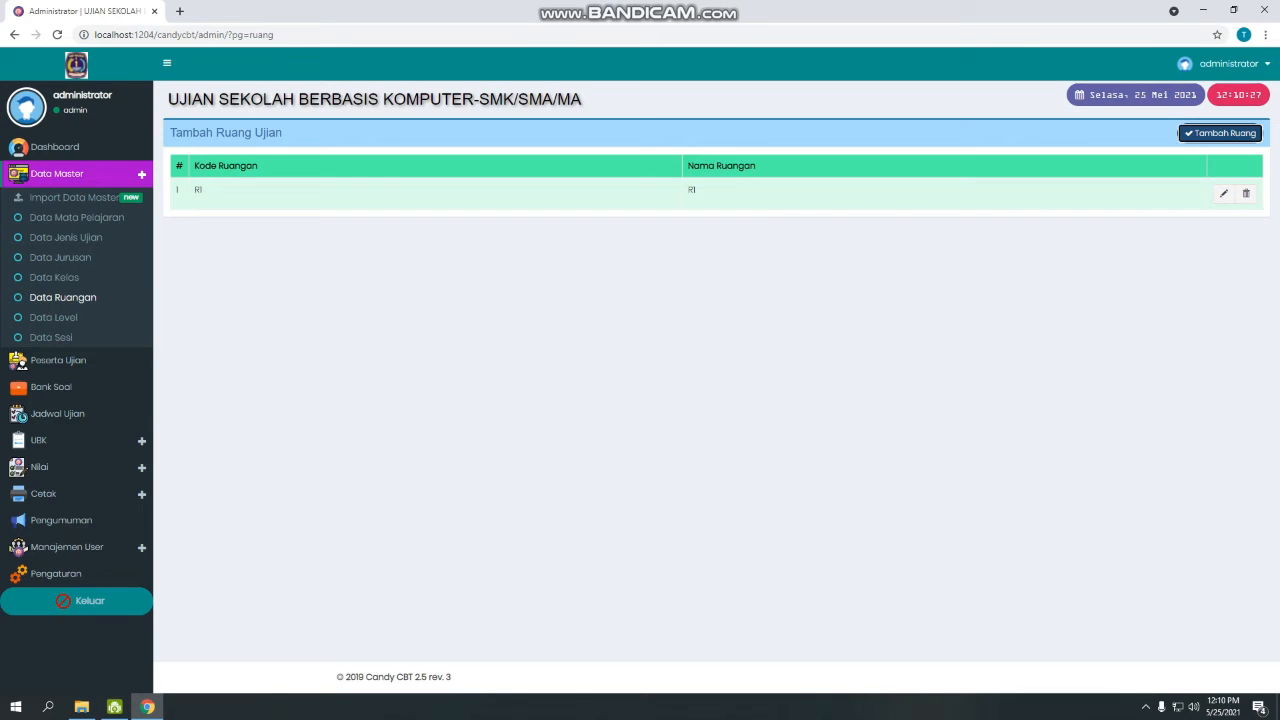
Browse Data Level and Data Sesi, open Import Data Master, then show New Volume (D:) in File Explorer.
left_click(1220, 133)
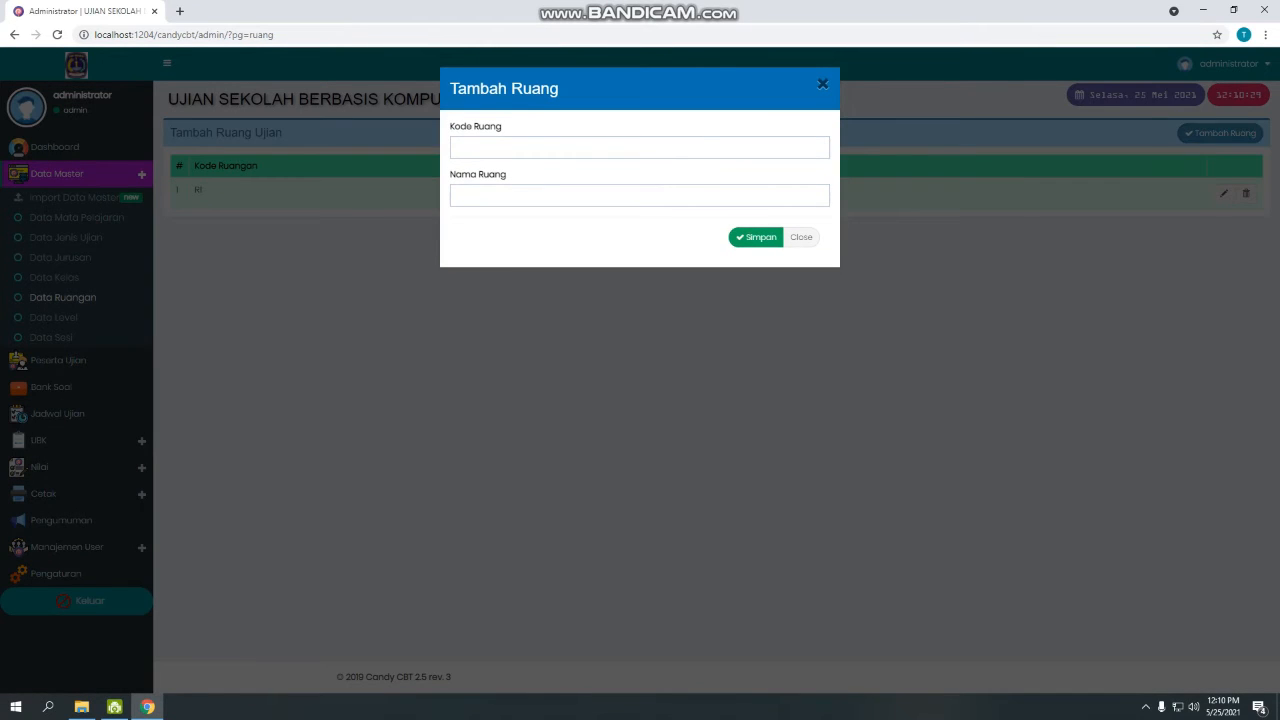
left_click(801, 237)
left_click(53, 317)
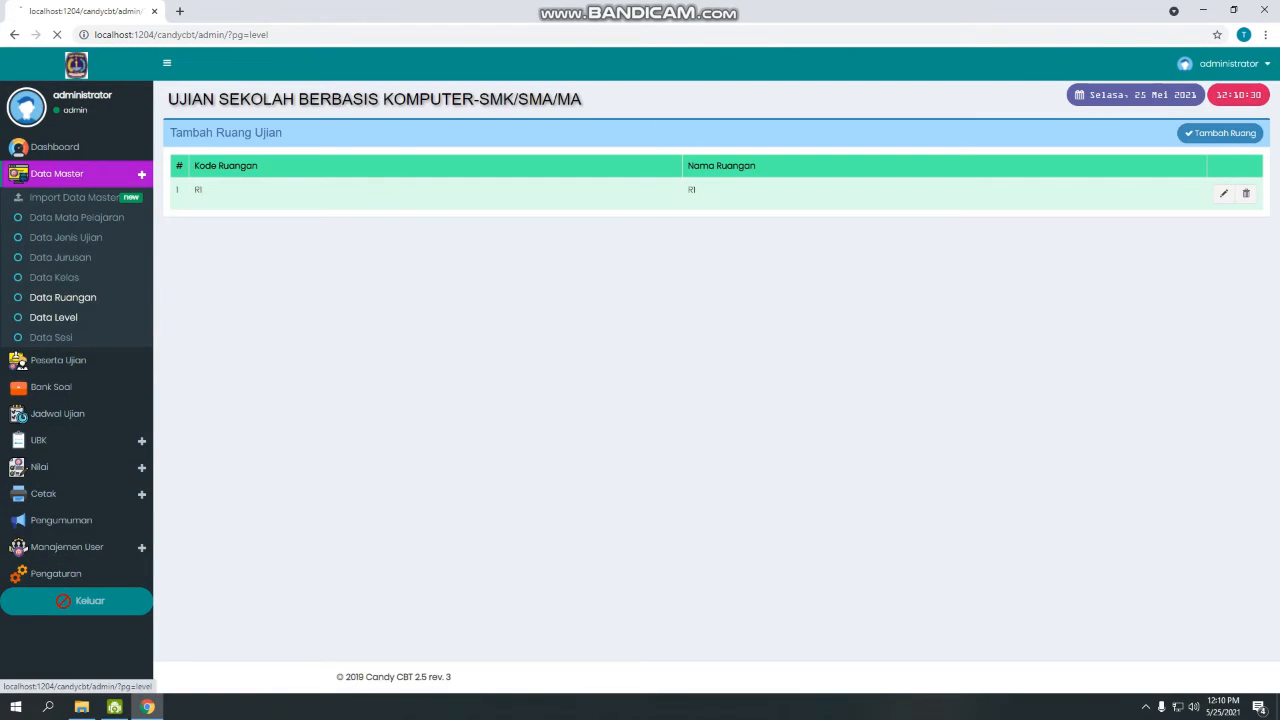
left_click(51, 337)
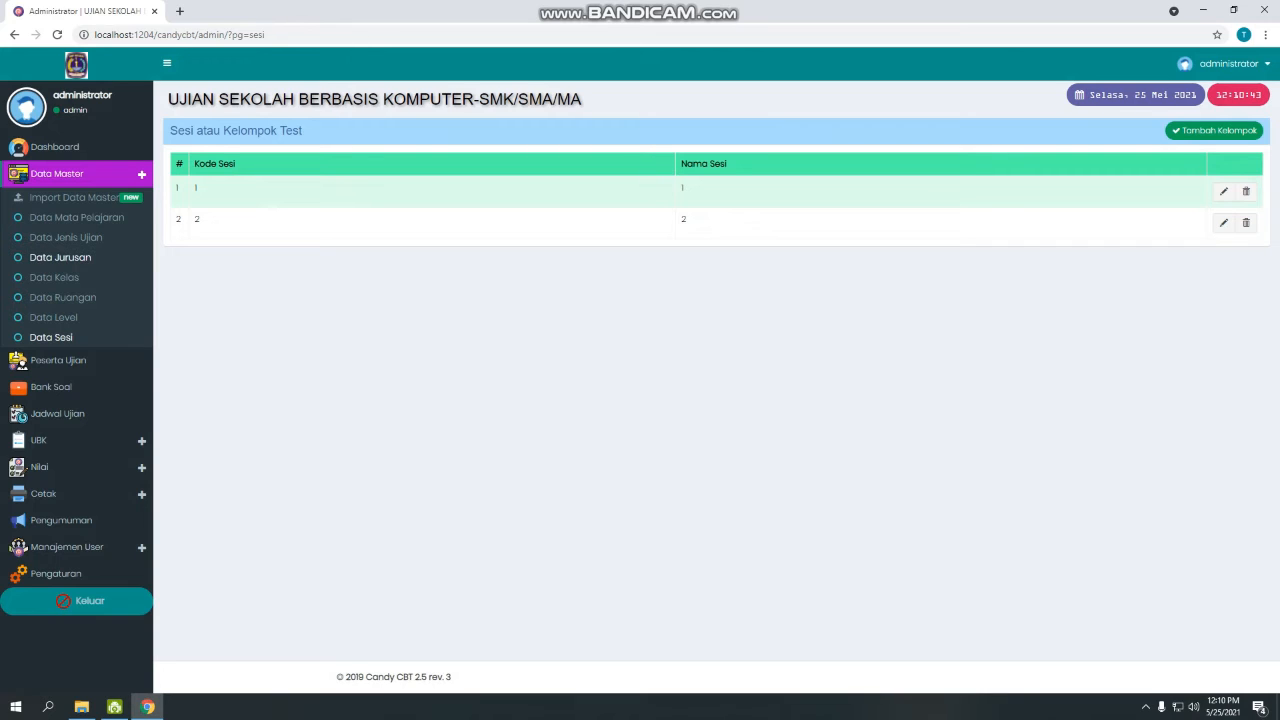
left_click(70, 197)
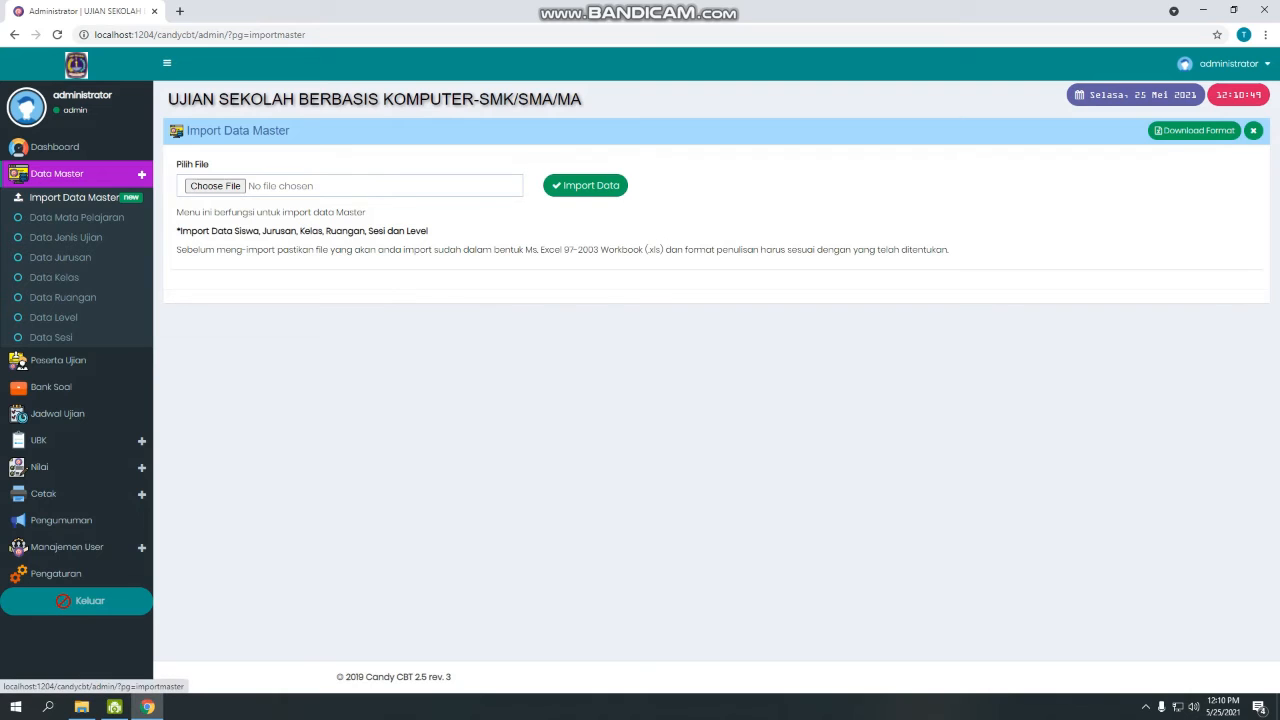
left_click(82, 707)
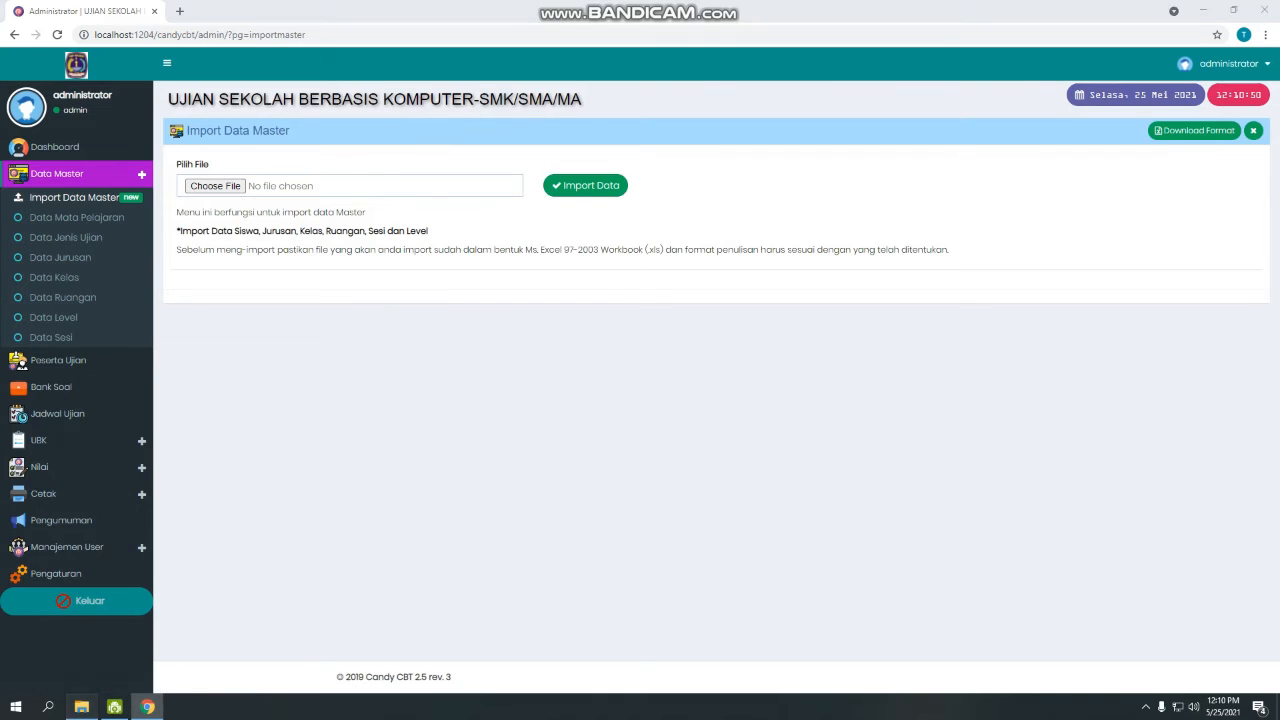
left_click(64, 408)
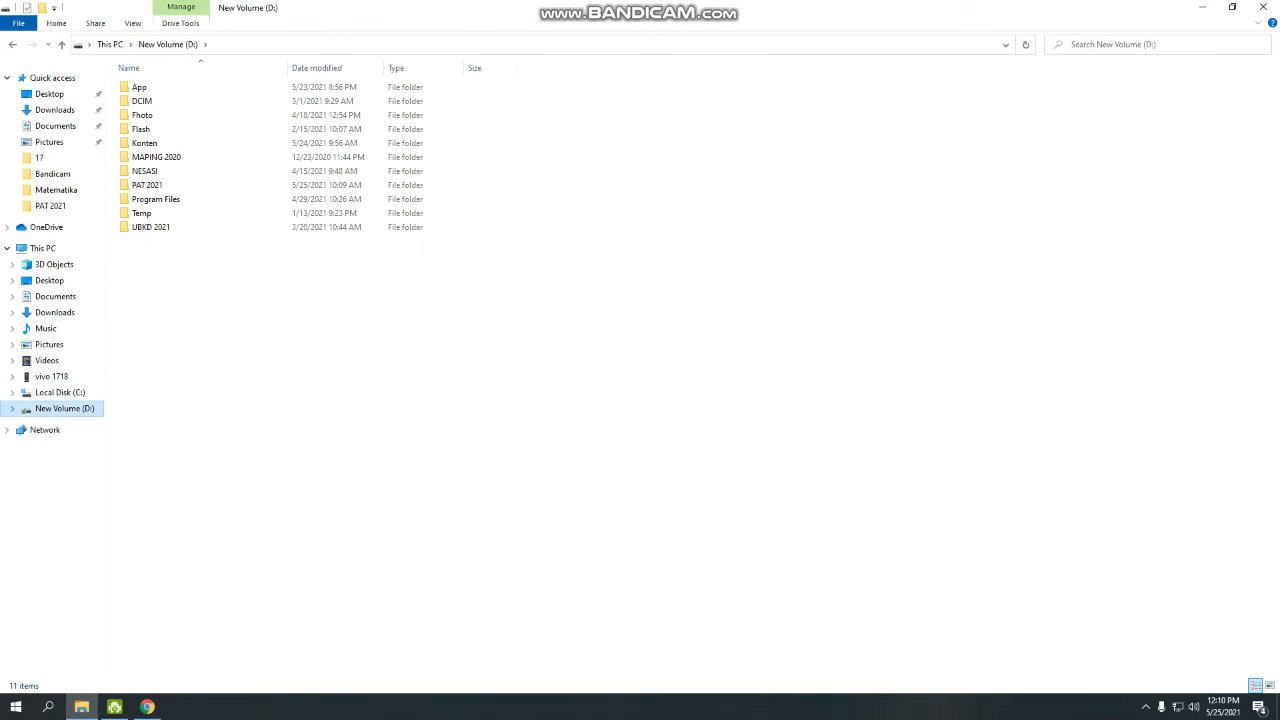
Open the PAT 2021 folder on drive D and launch the importdatamaster workbook in Excel.
left_click(147, 185)
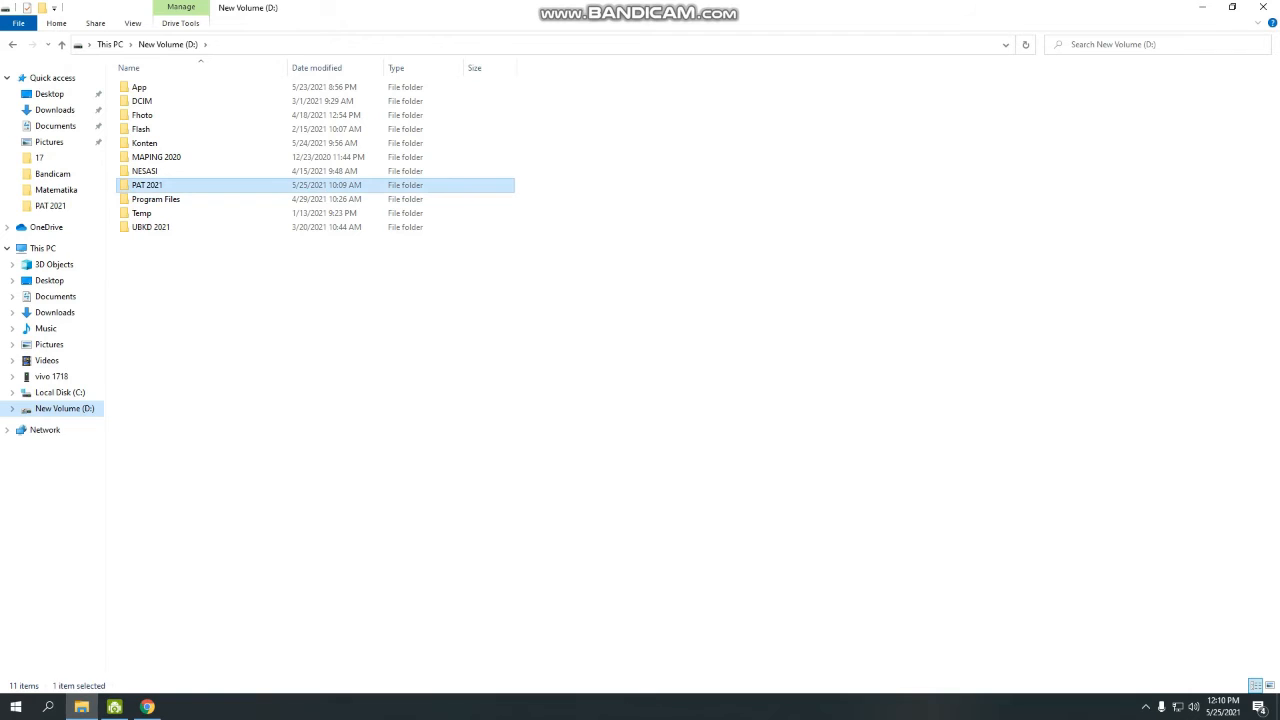
double_click(147, 185)
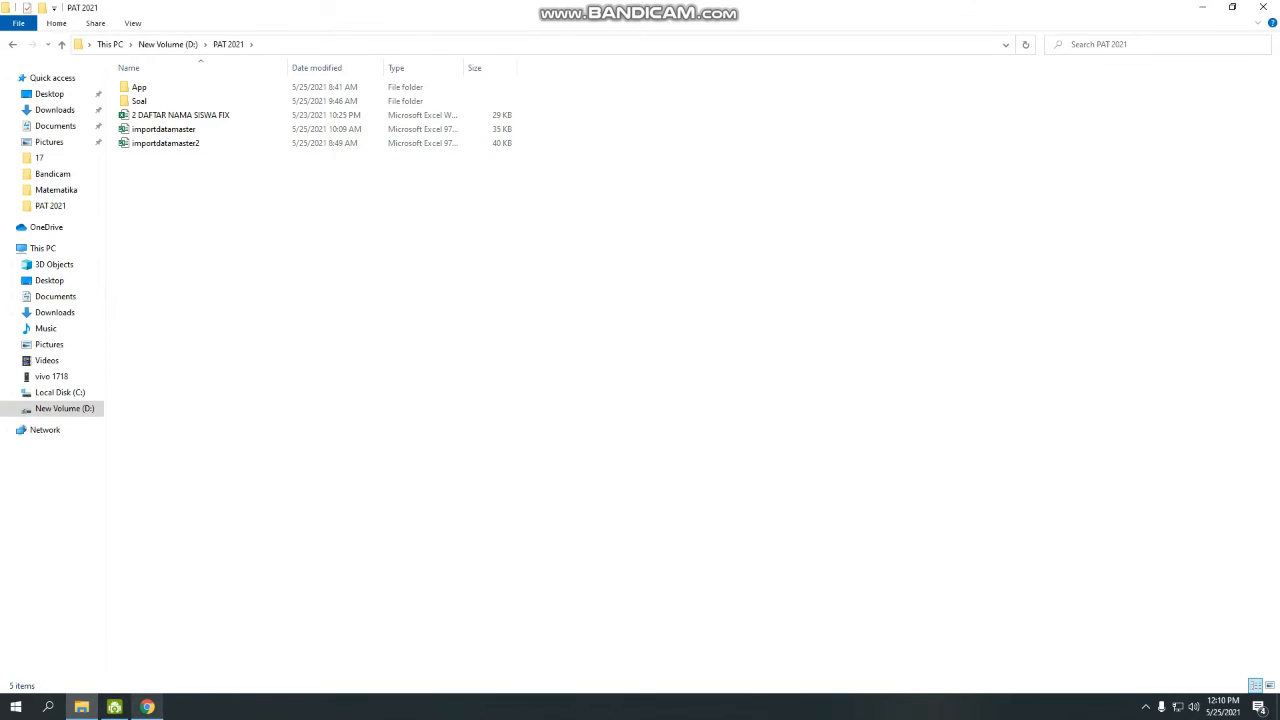
left_click(147, 707)
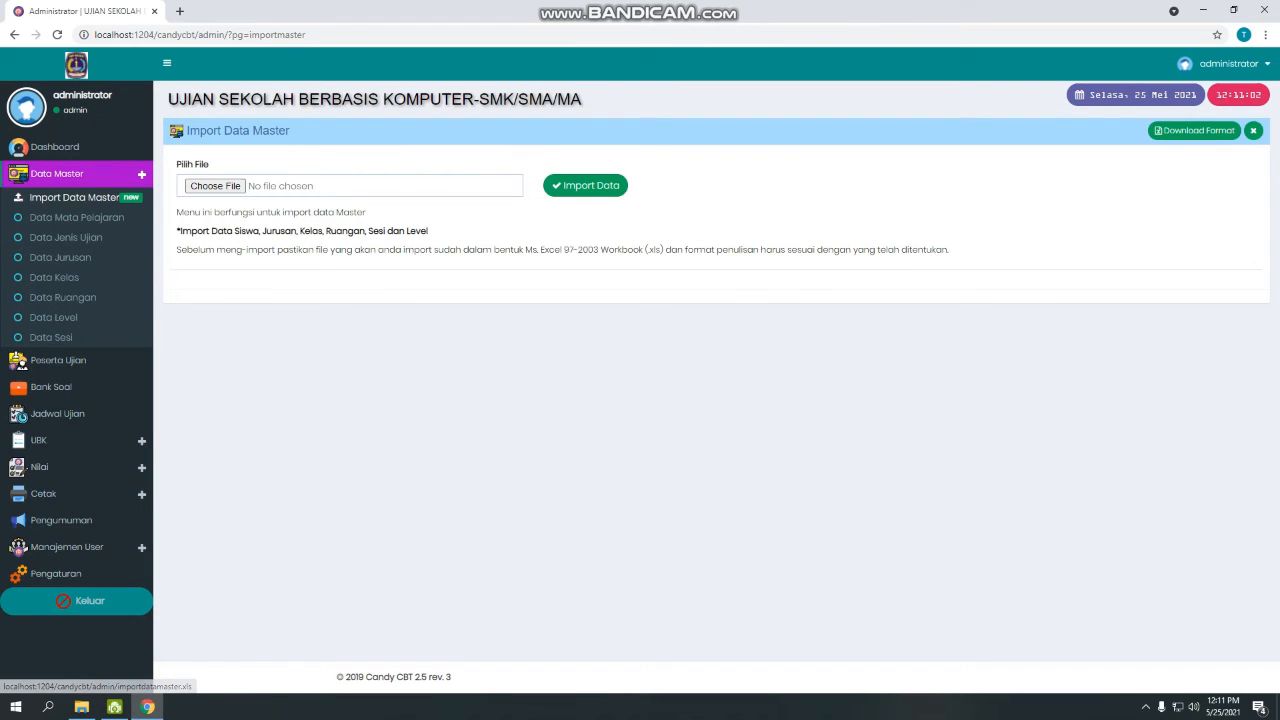
left_click(81, 707)
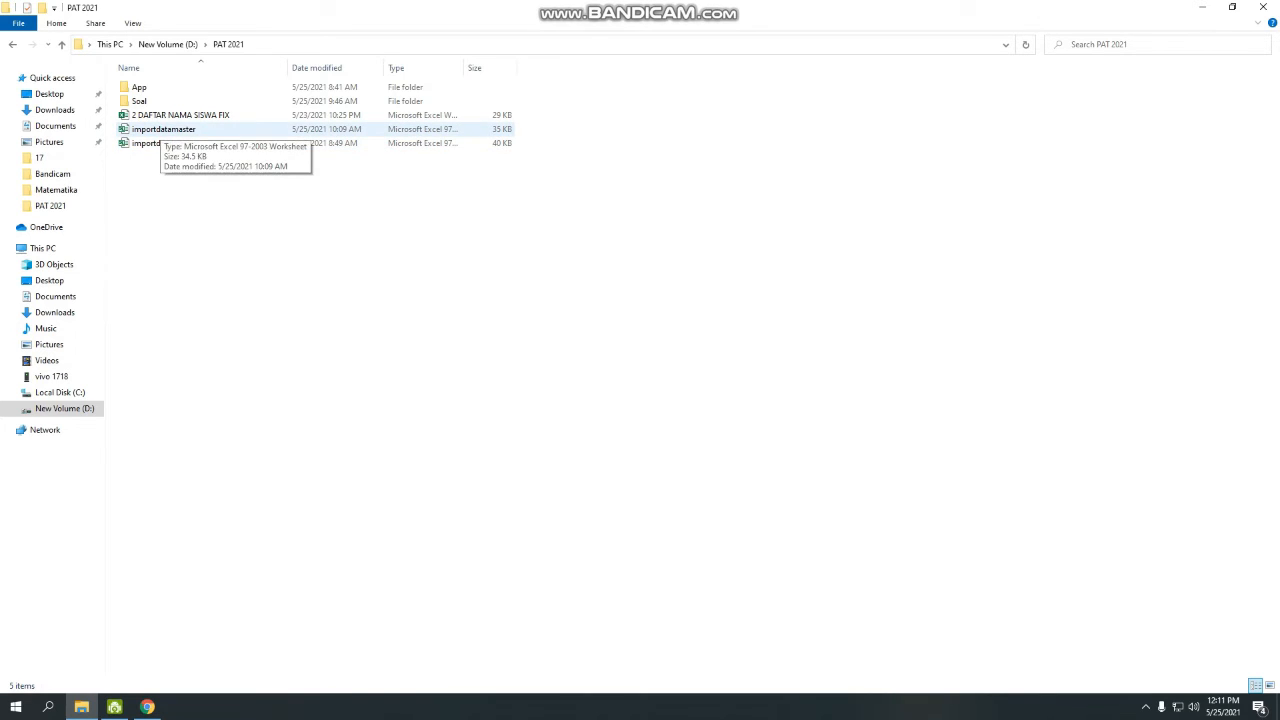
double_click(163, 129)
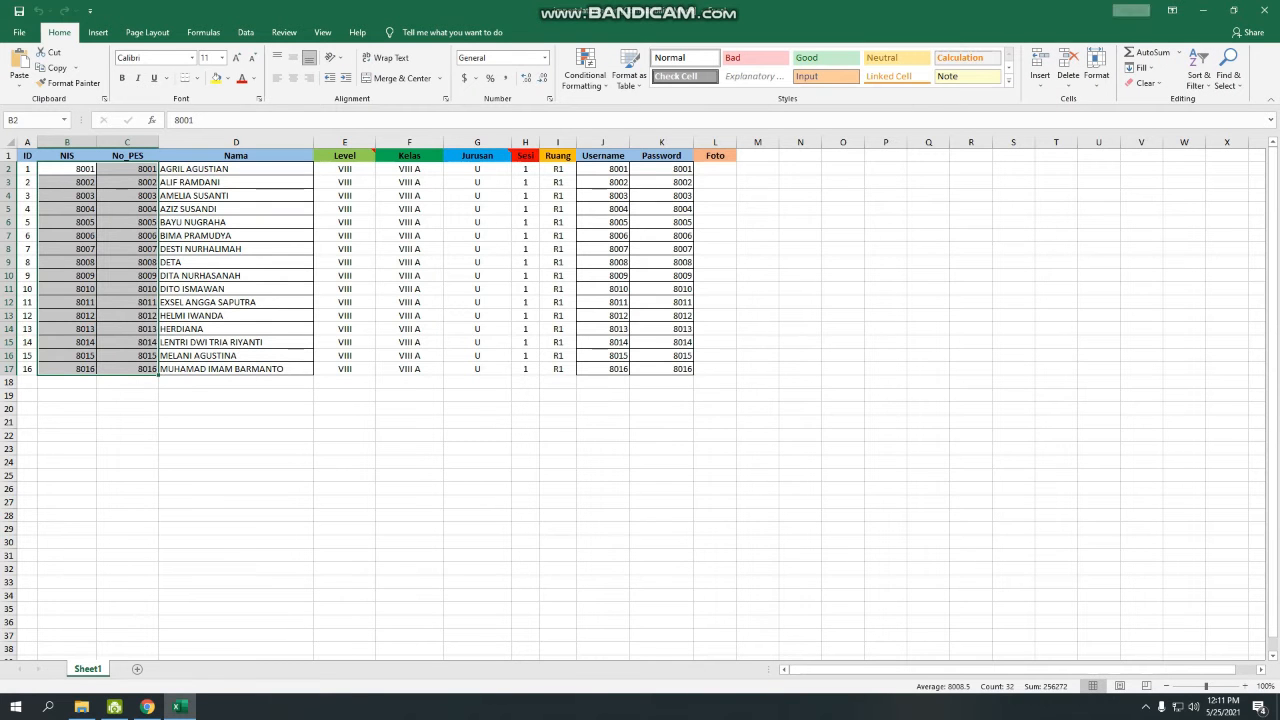
Review the NIS, No_PES, Kelas, Jurusan, Sesi and Ruang entries in the student list.
left_click(67, 182)
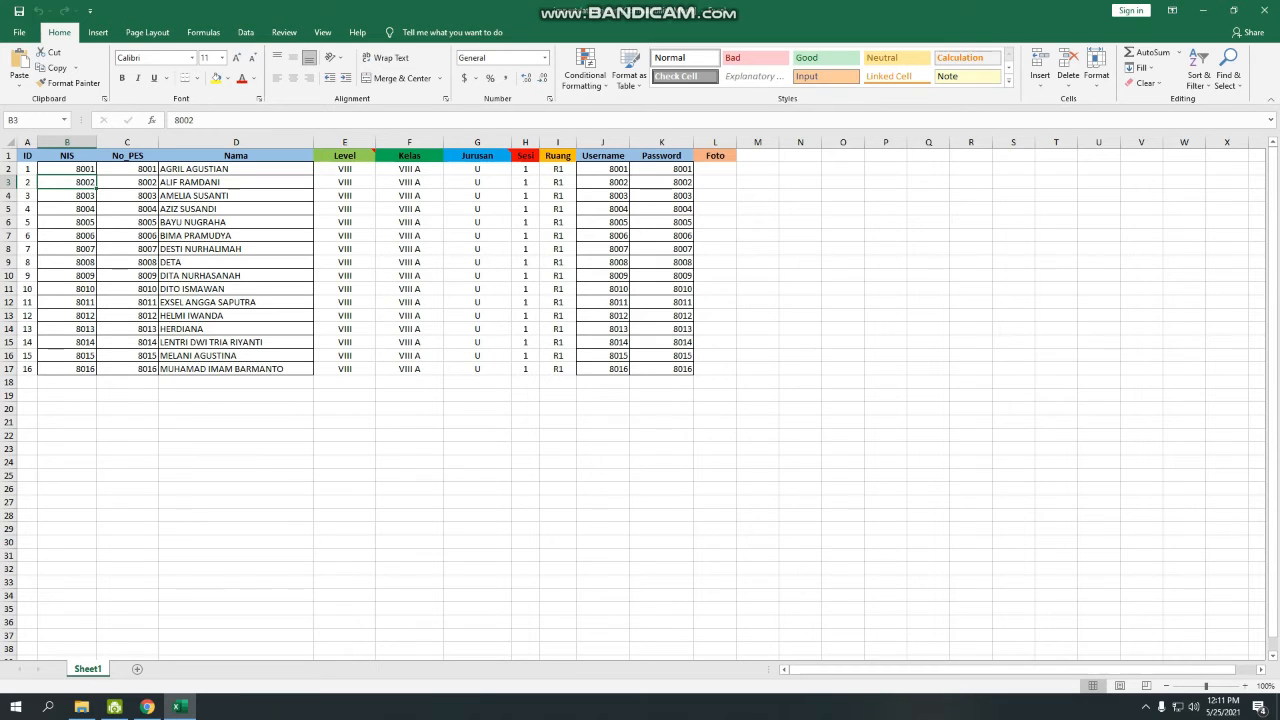
key("Up")
key("Right")
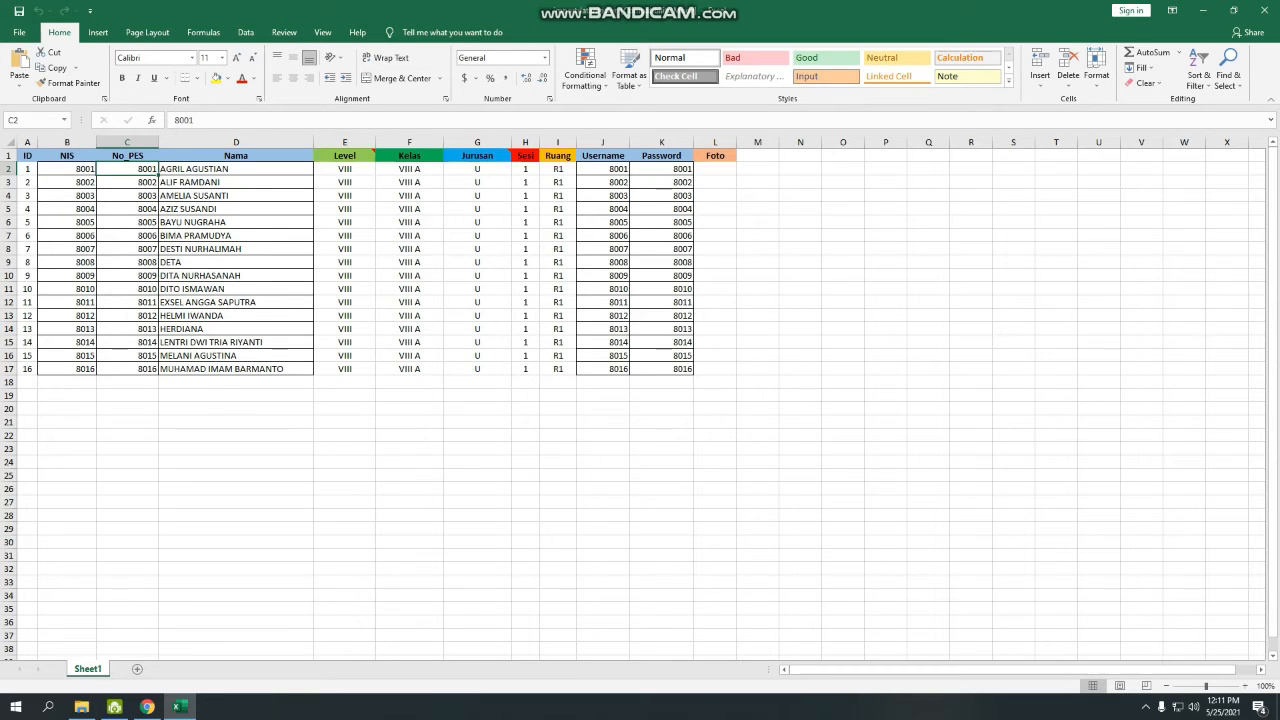
left_click_drag(409, 169, 409, 222)
left_click(477, 182)
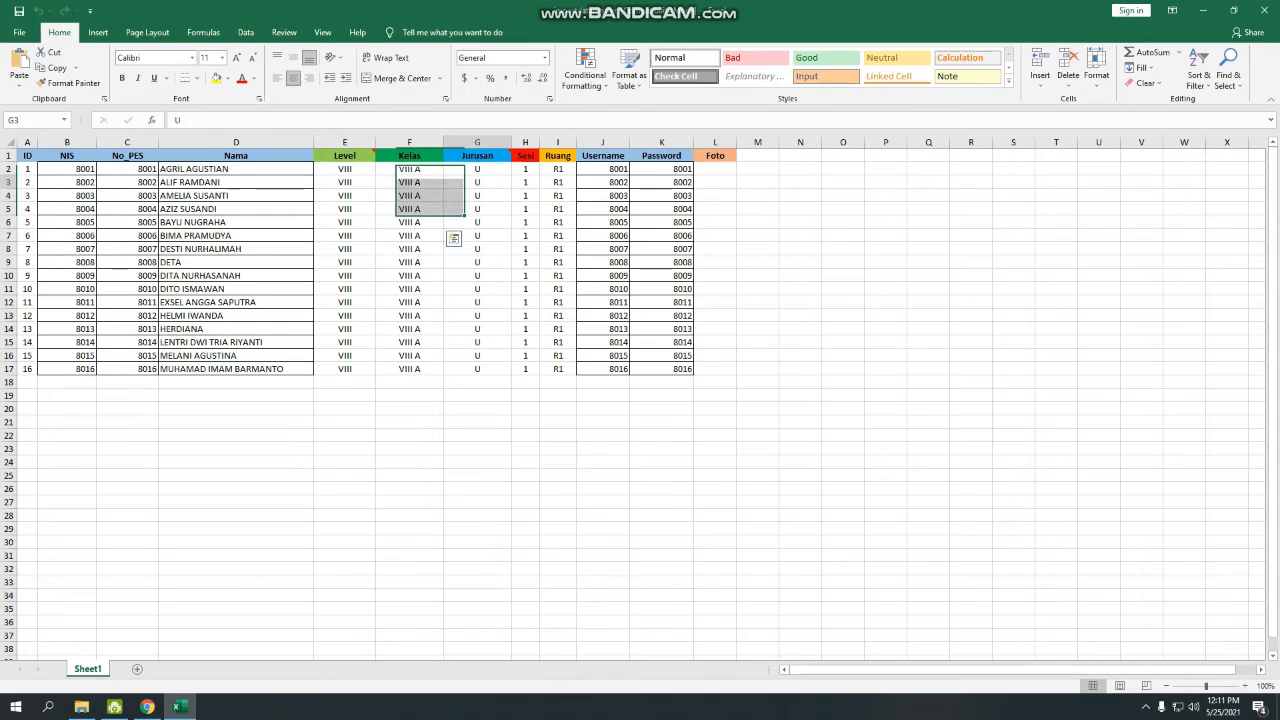
left_click_drag(477, 182, 477, 209)
left_click(525, 196)
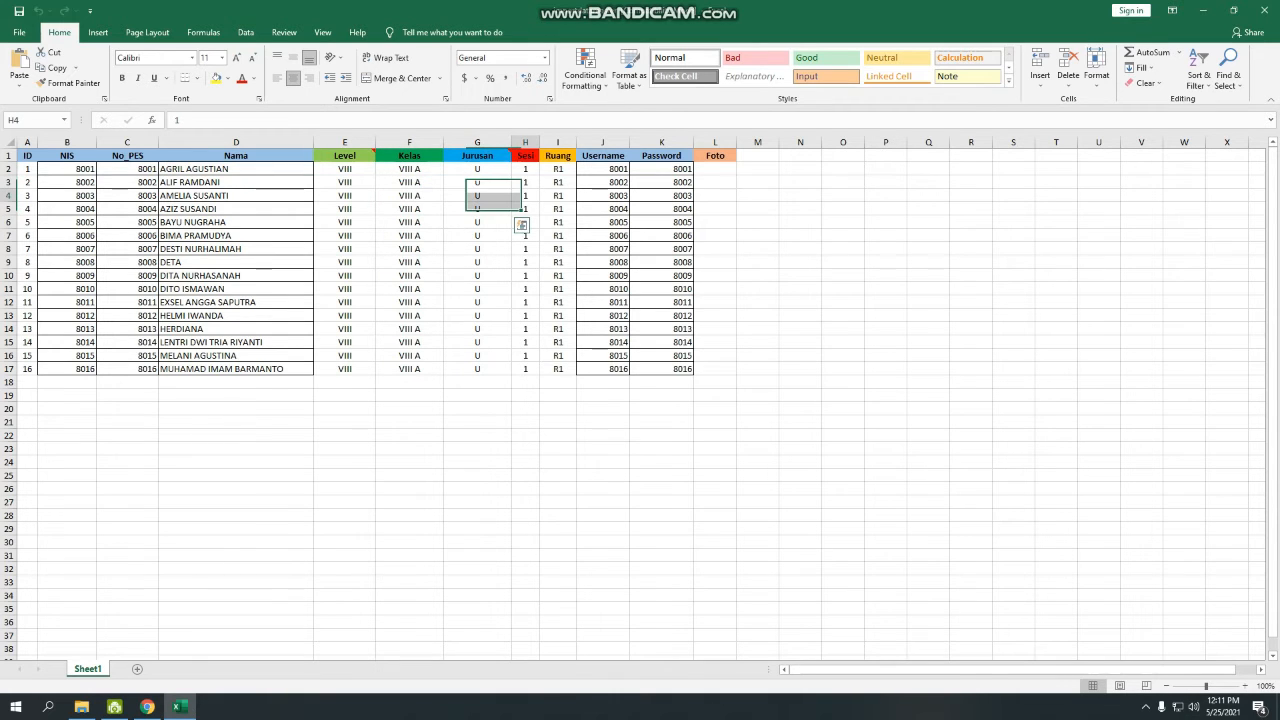
left_click(558, 196)
Compare the second student's Username and Password cells.
left_click(603, 182)
left_click(661, 182)
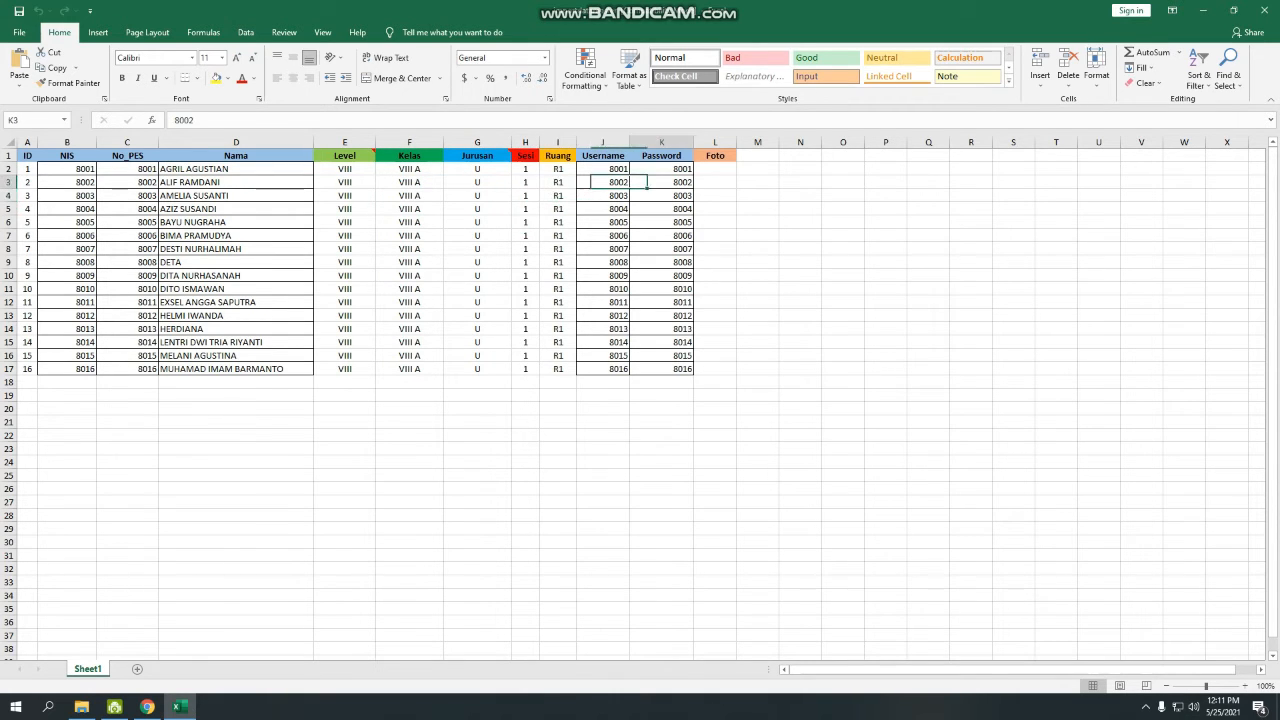
left_click(603, 182)
left_click(661, 182)
left_click(603, 182)
left_click(661, 182)
left_click(603, 182)
left_click(661, 182)
left_click(603, 182)
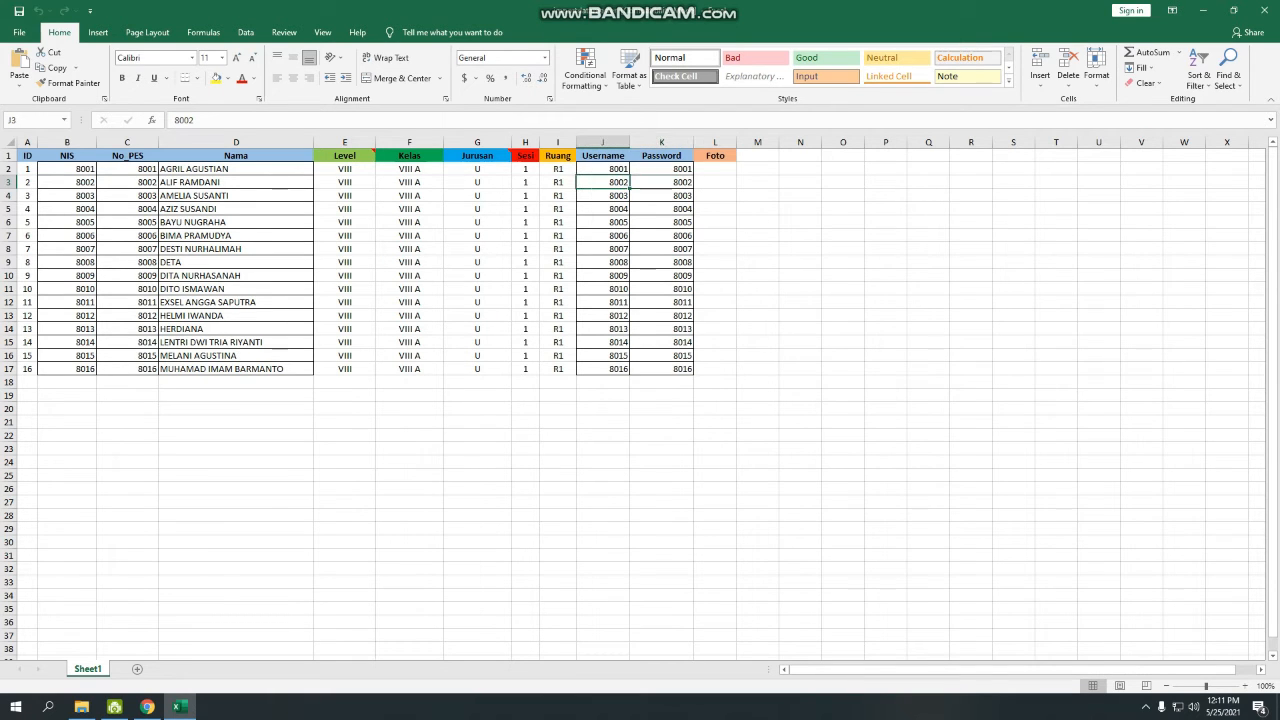
left_click(661, 182)
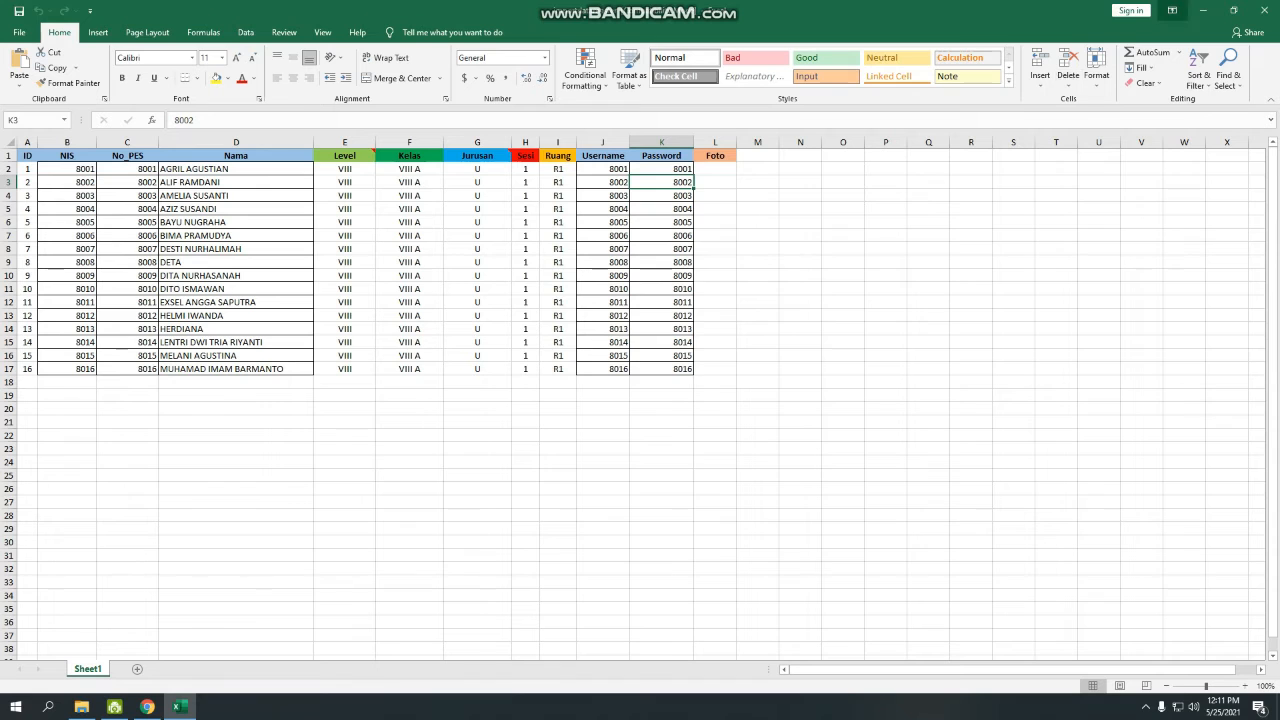
Save the workbook in Excel 97-2003 format, close Excel, and return to Candy CBT.
key("ctrl+s")
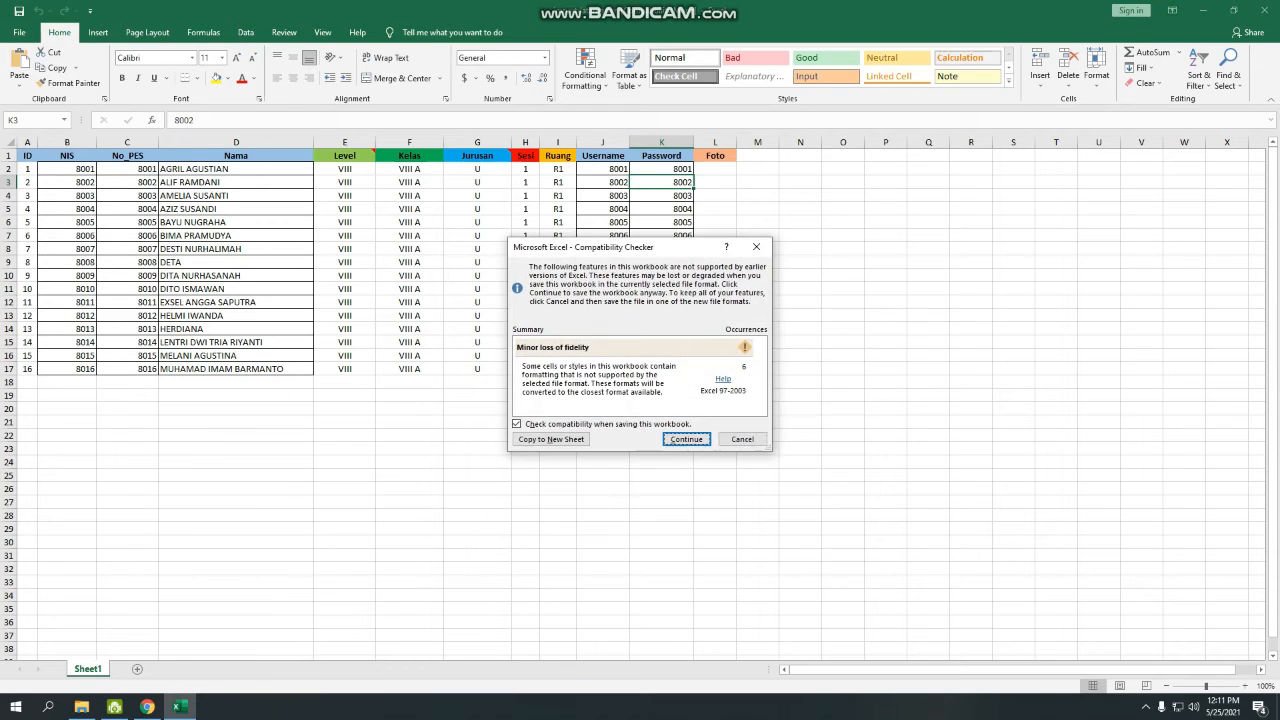
key("Return")
left_click(1263, 10)
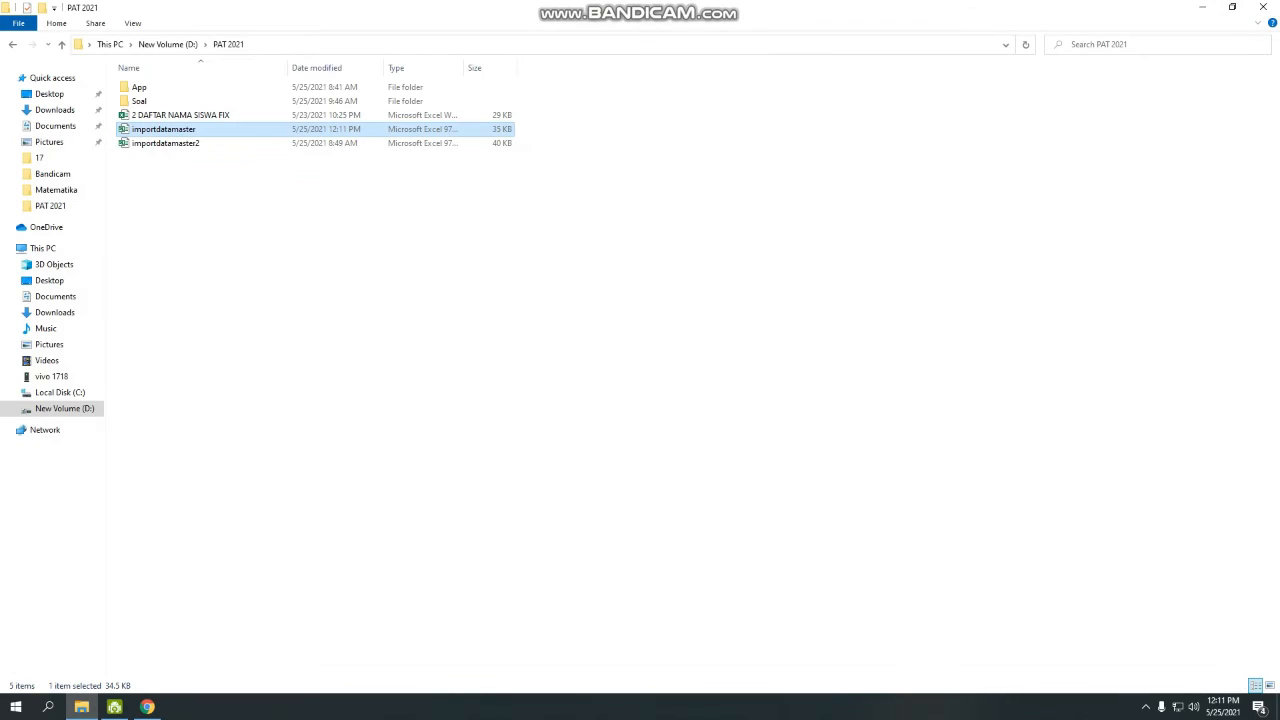
left_click(147, 707)
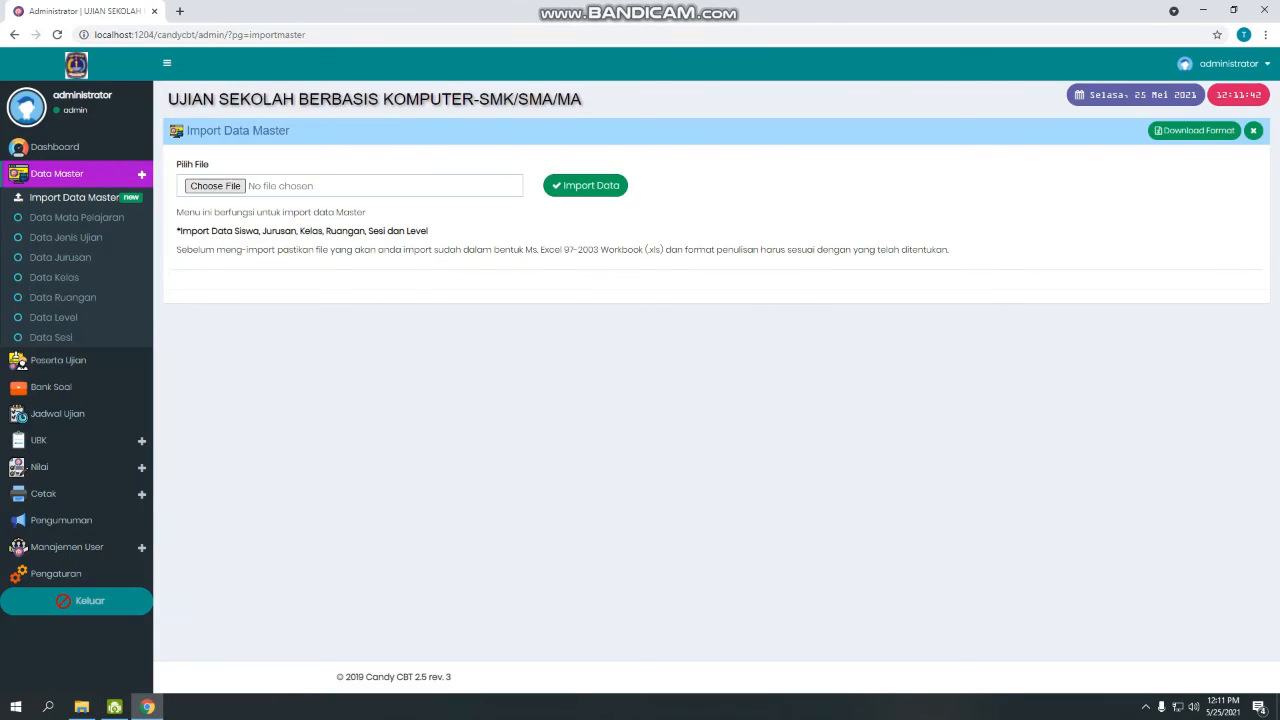
Import importdatamaster.xls and view the 16 students in the Peserta Ujian list.
left_click(215, 186)
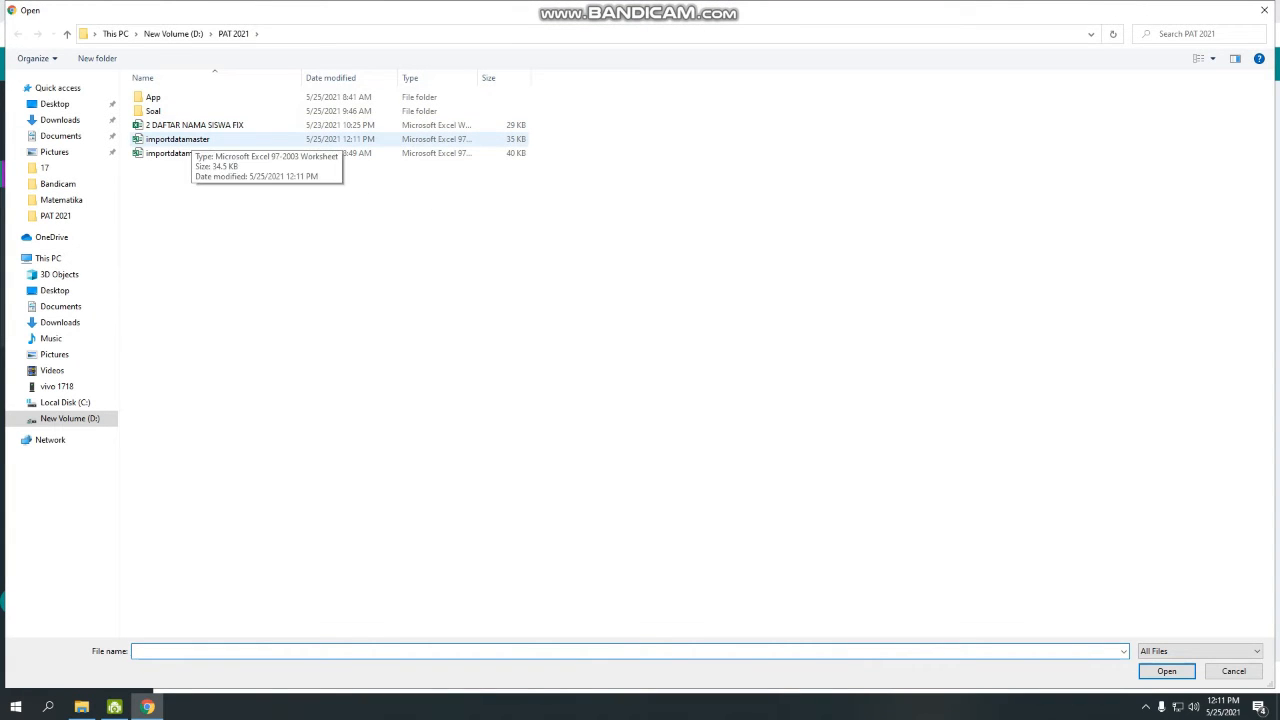
double_click(178, 139)
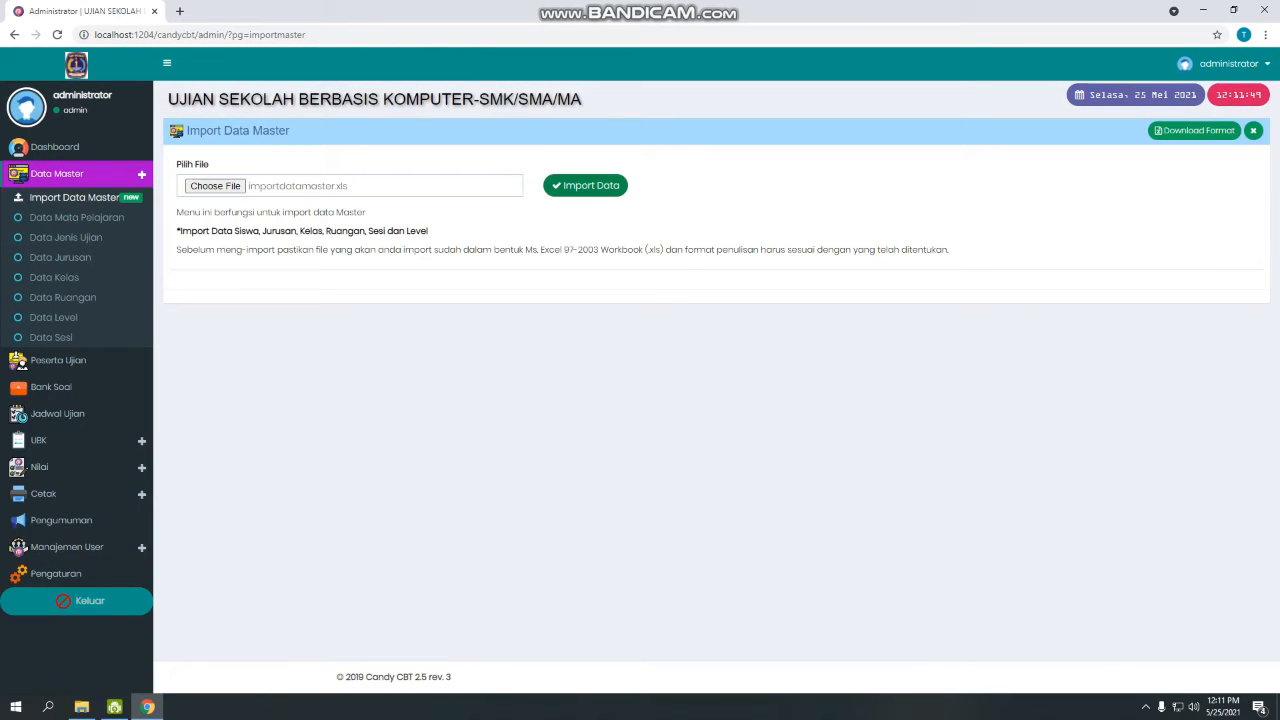
left_click(585, 185)
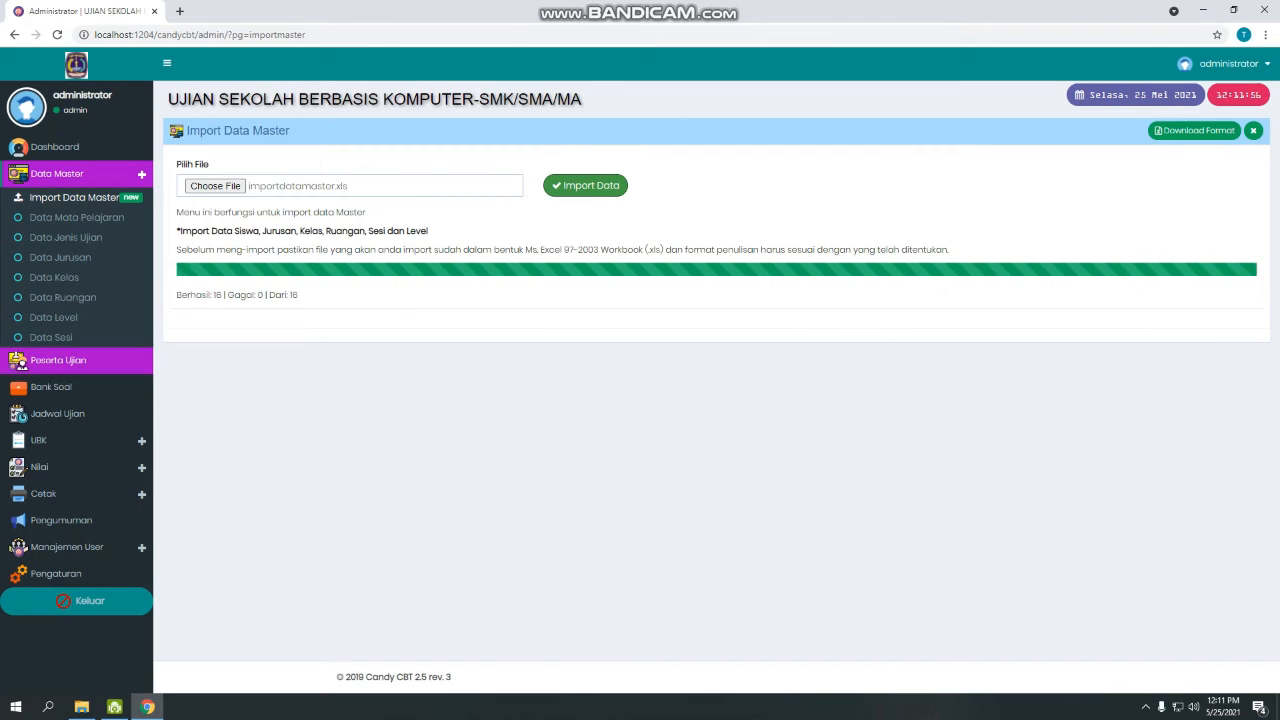
left_click(58, 360)
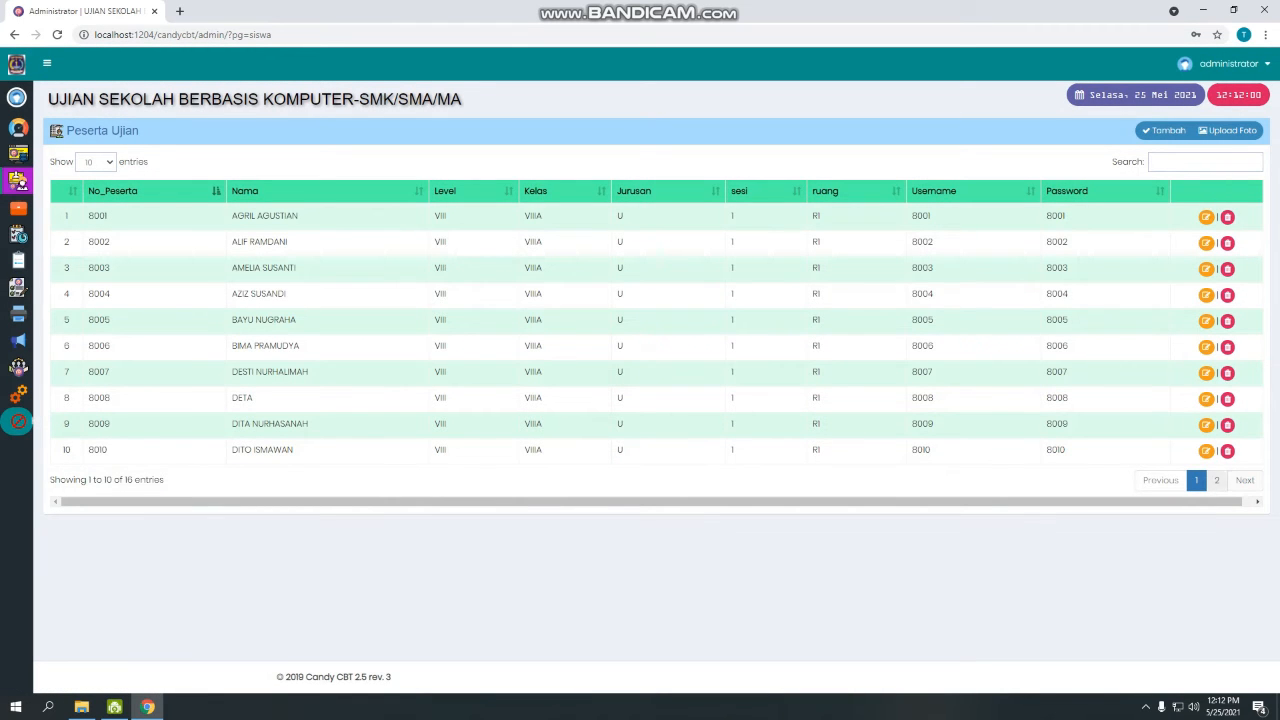
Show 25 students per page and scroll through the participant list.
left_click(96, 161)
left_click(95, 180)
scroll(640, 380, "down", 1)
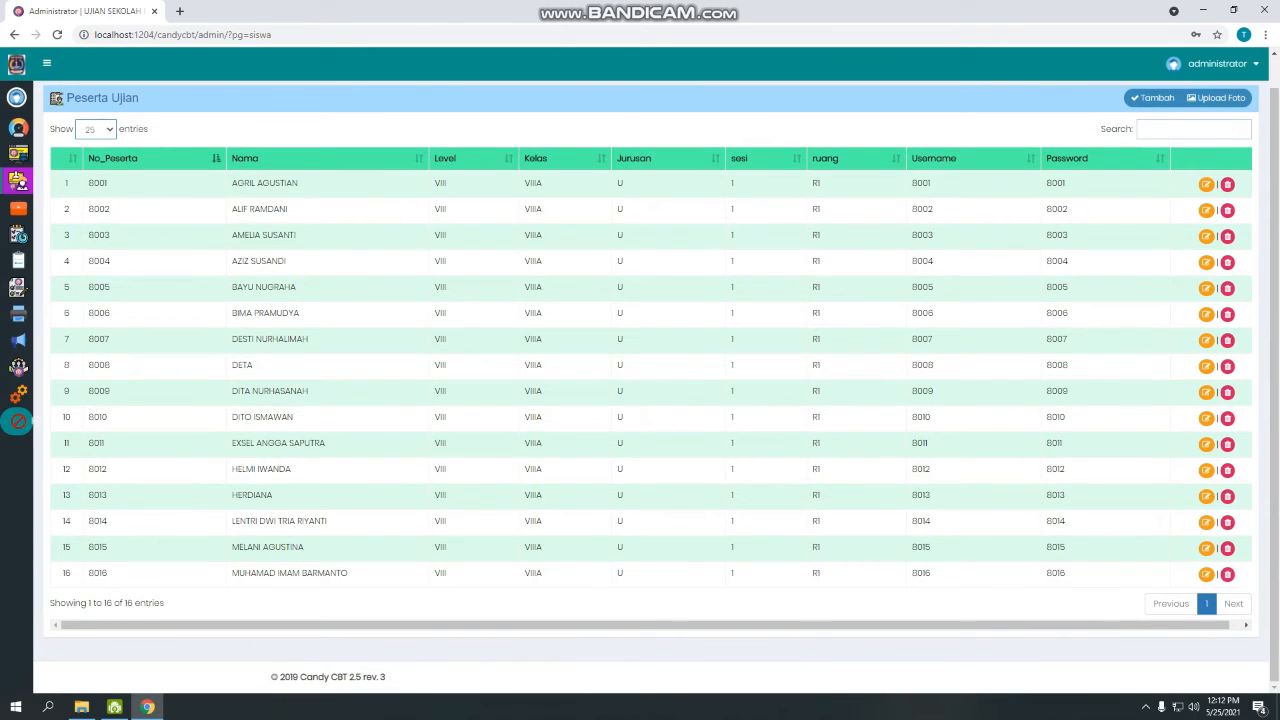
scroll(640, 380, "up", 1)
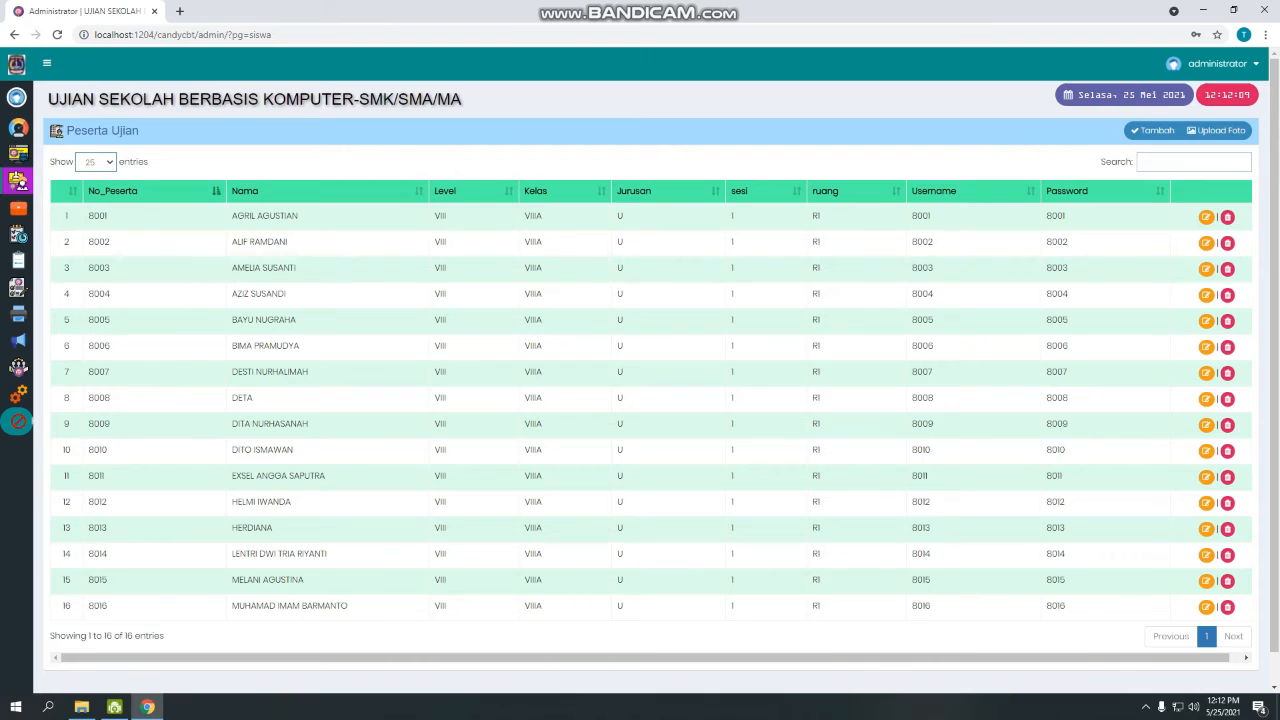
scroll(640, 380, "down", 1)
scroll(640, 380, "up", 1)
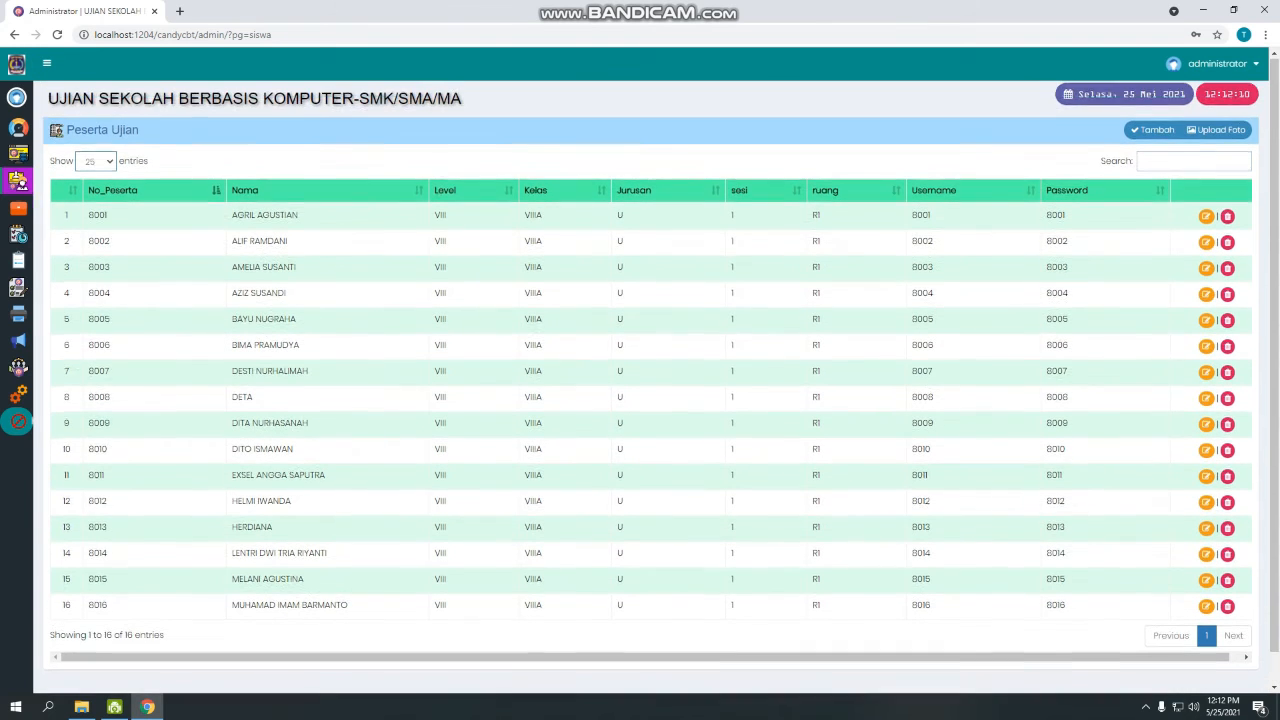
Go to the empty Bank Soal page and start a new question bank.
mouse_move(57, 174)
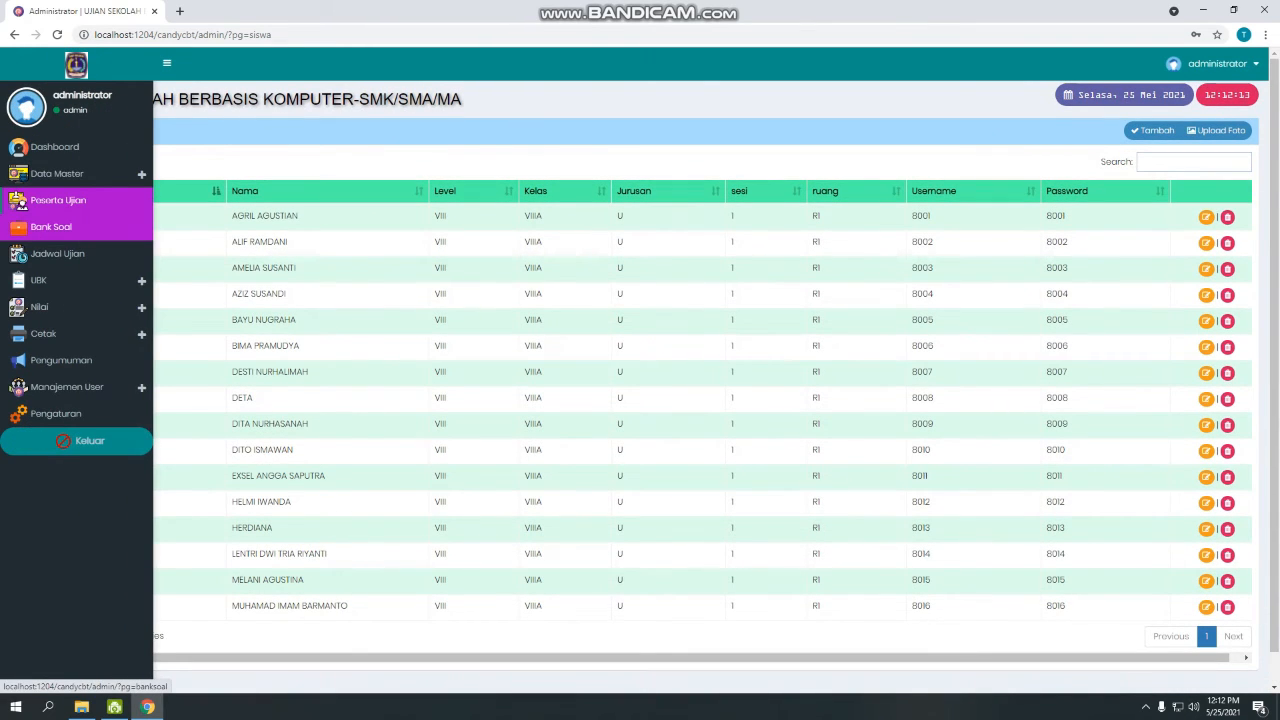
left_click(50, 227)
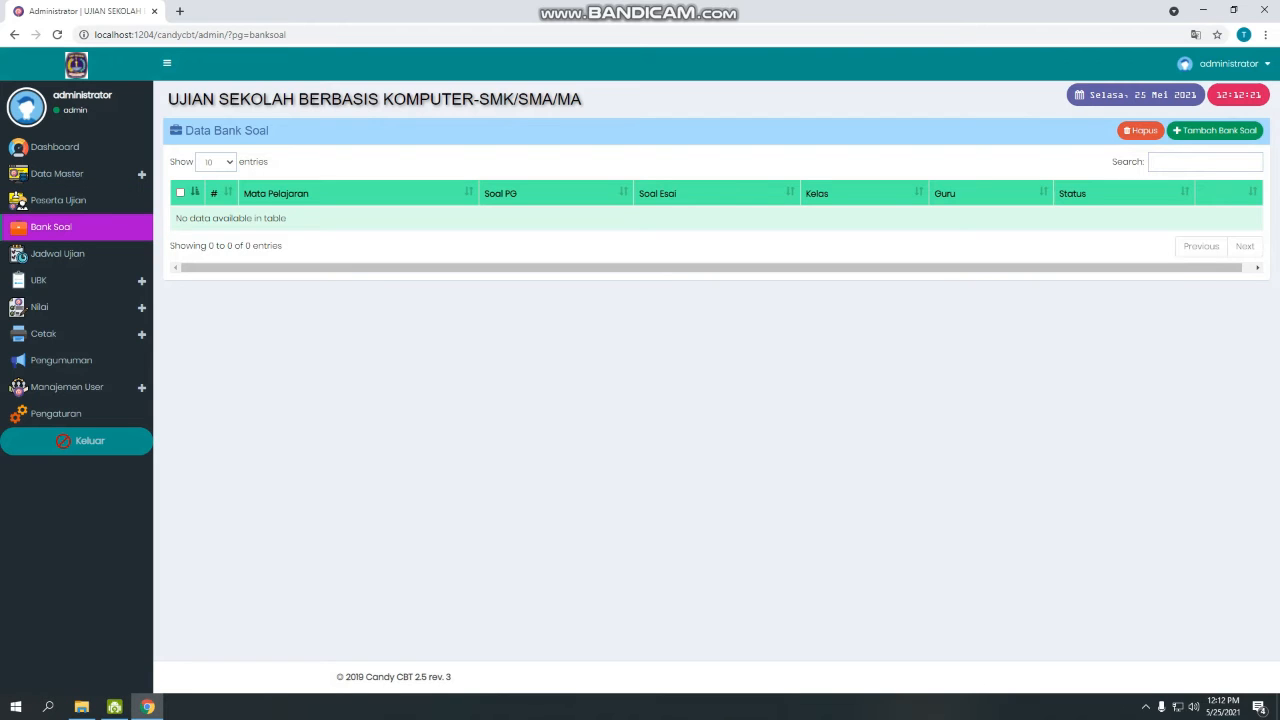
left_click(58, 200)
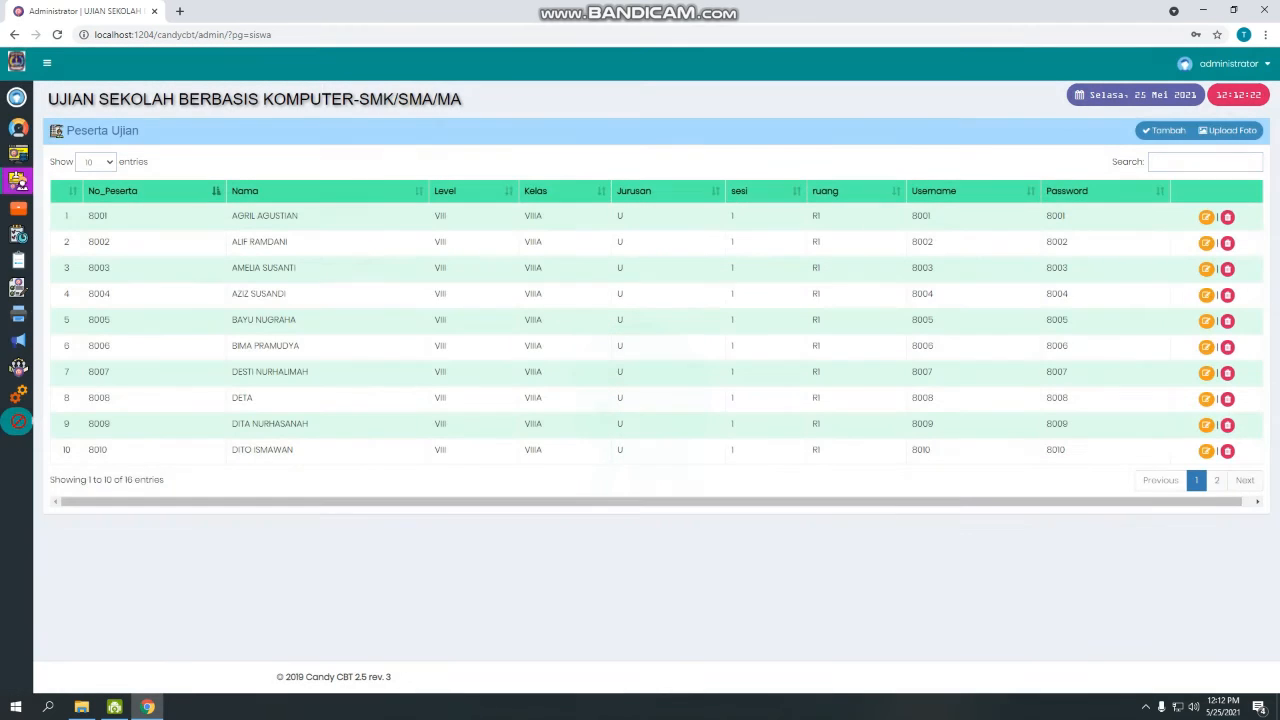
left_click(57, 173)
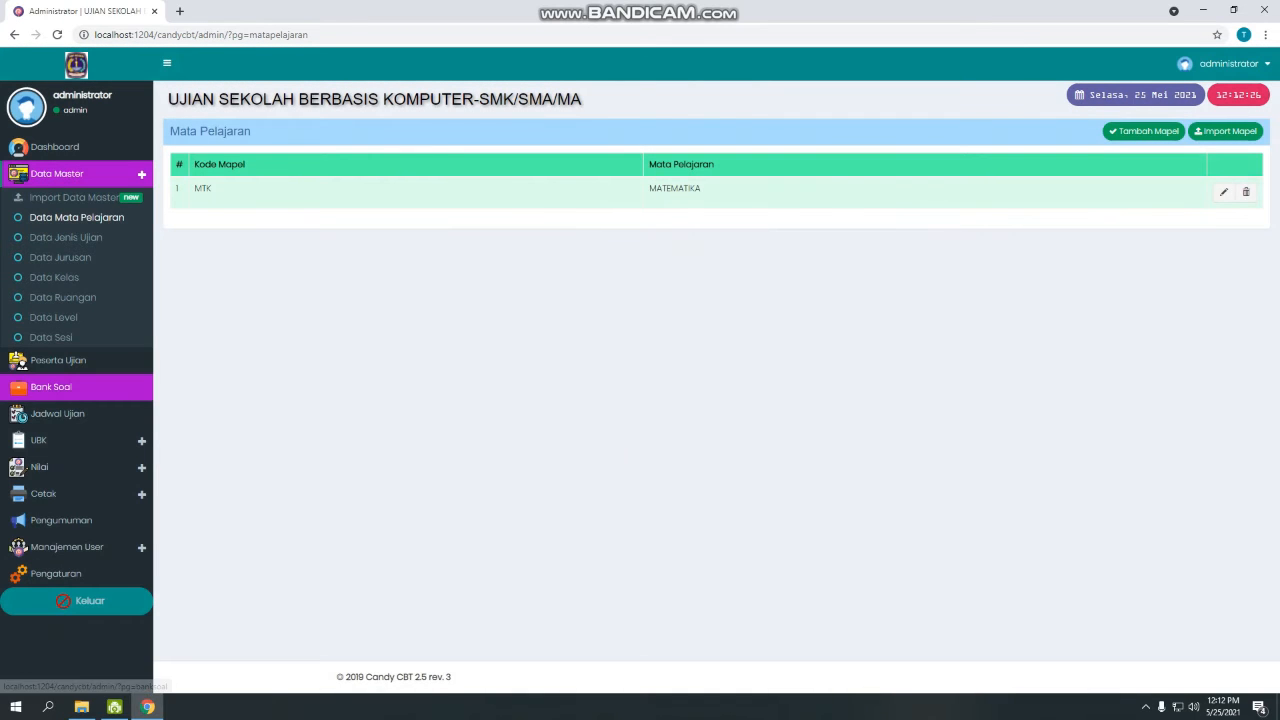
left_click(50, 386)
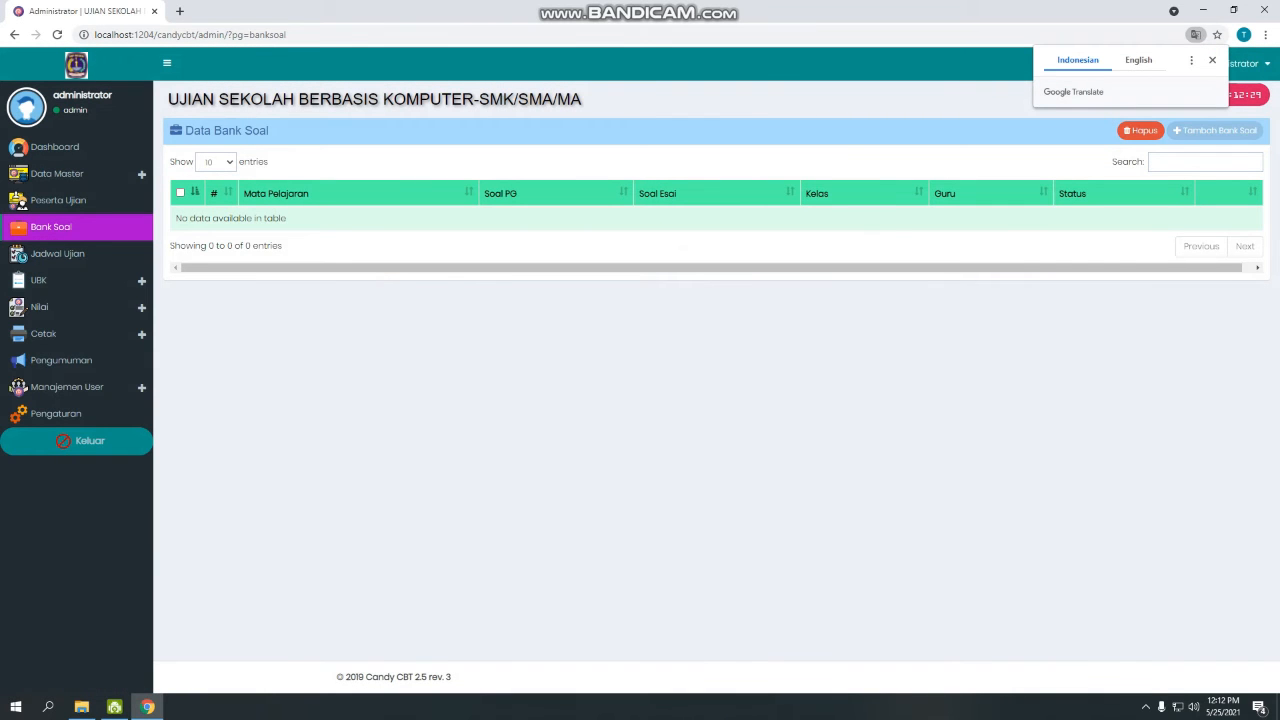
left_click(1215, 131)
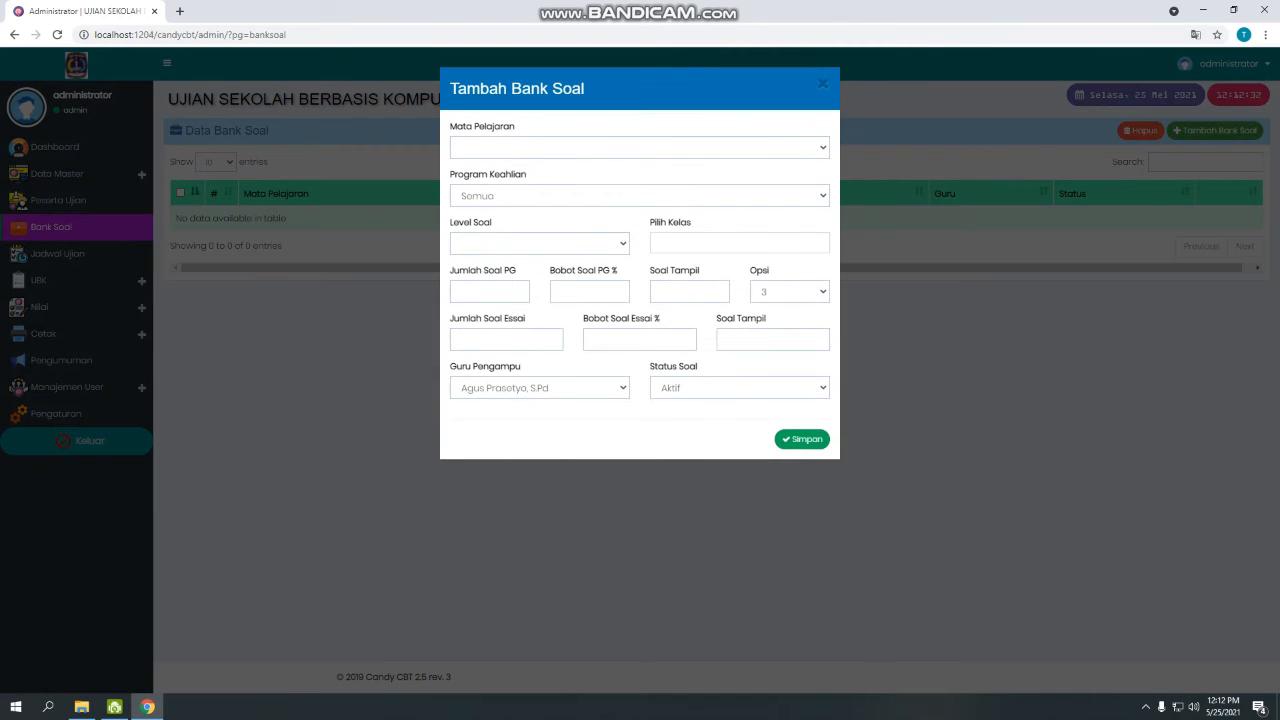
Set subject MATEMATIKA, study program U, level VIII and class VIIIA.
left_click(640, 148)
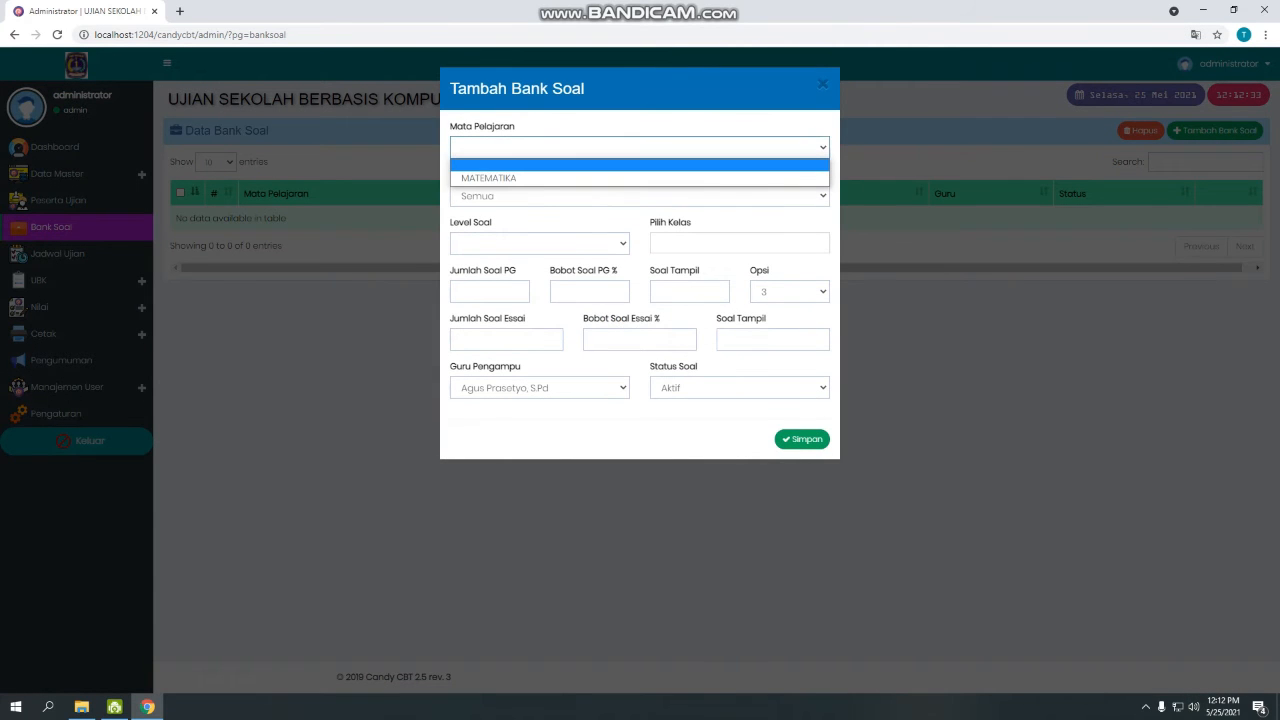
left_click(640, 177)
left_click(640, 196)
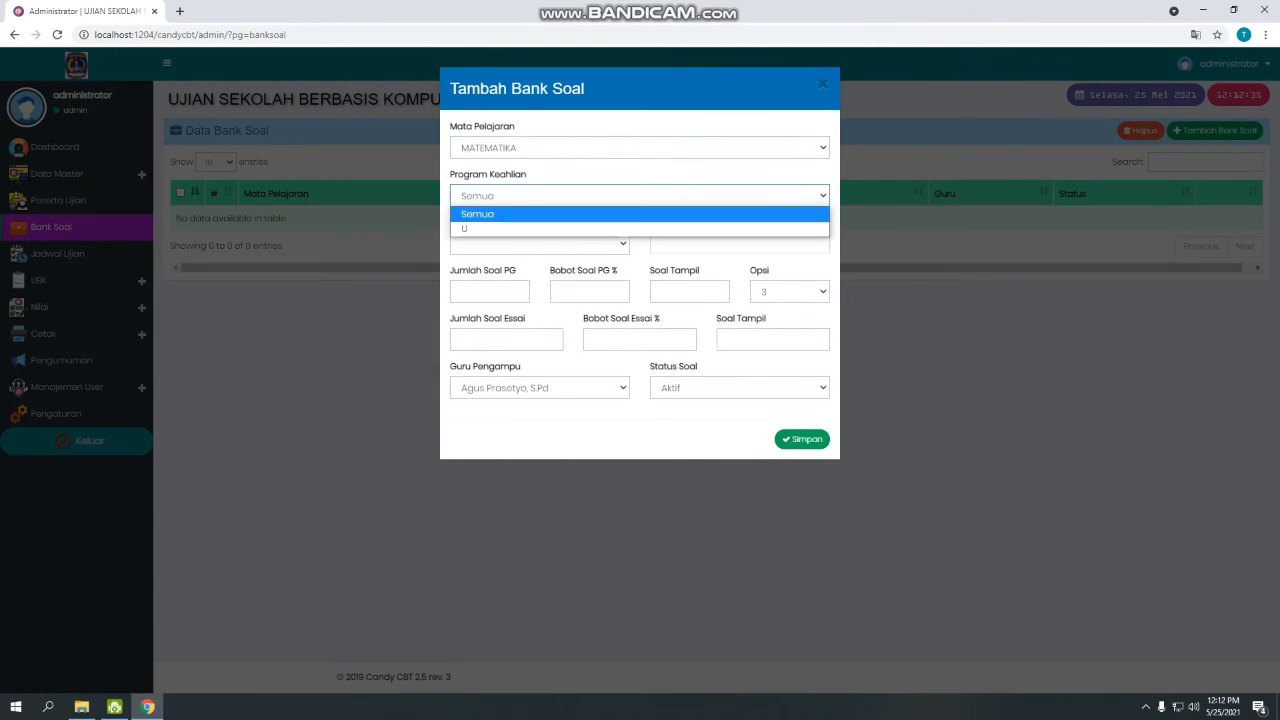
left_click(640, 230)
left_click(539, 243)
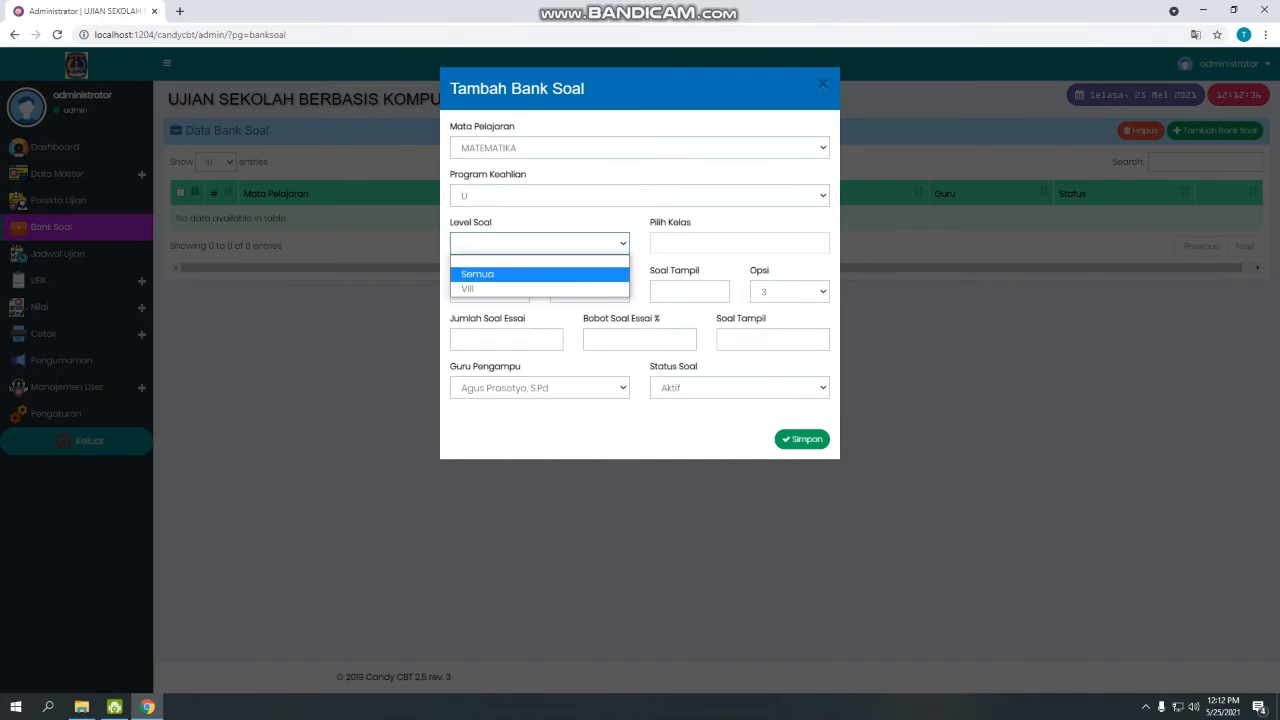
left_click(539, 271)
left_click(658, 243)
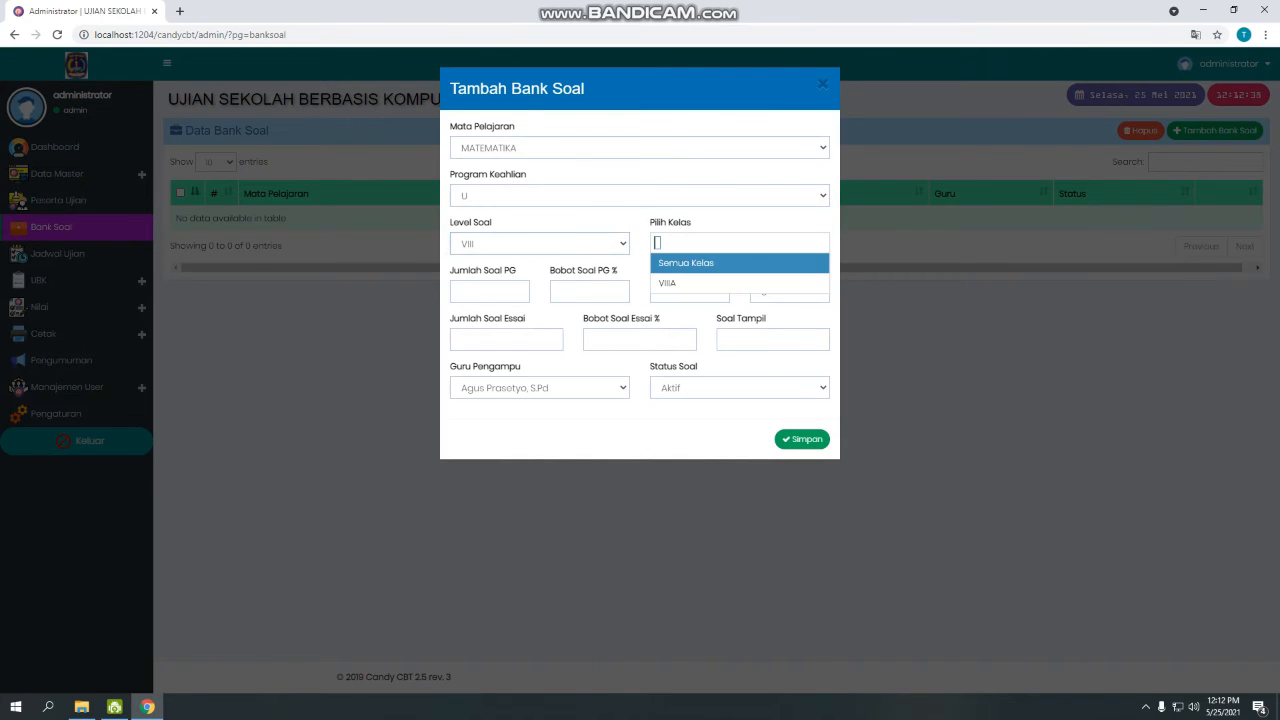
left_click(668, 283)
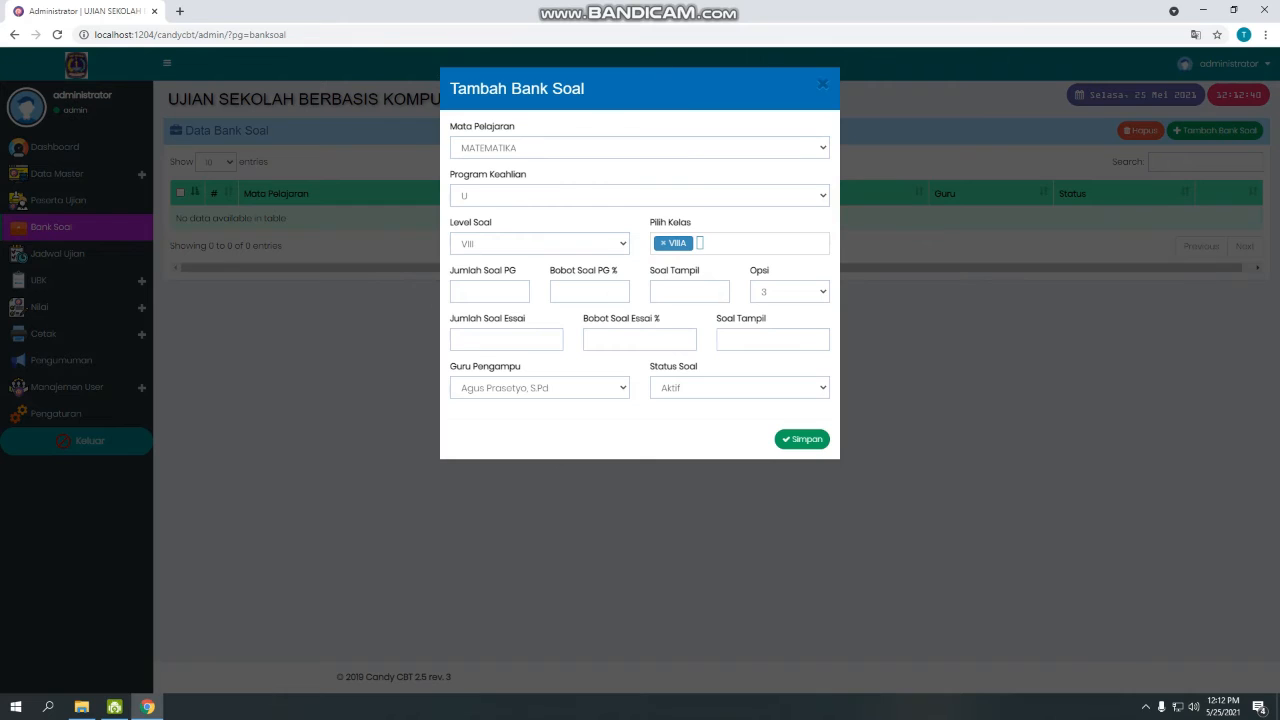
Enter 30 multiple-choice questions at 100% weight with 4 answer options.
left_click(484, 291)
type("30")
left_click(584, 291)
type("1000")
key("BackSpace")
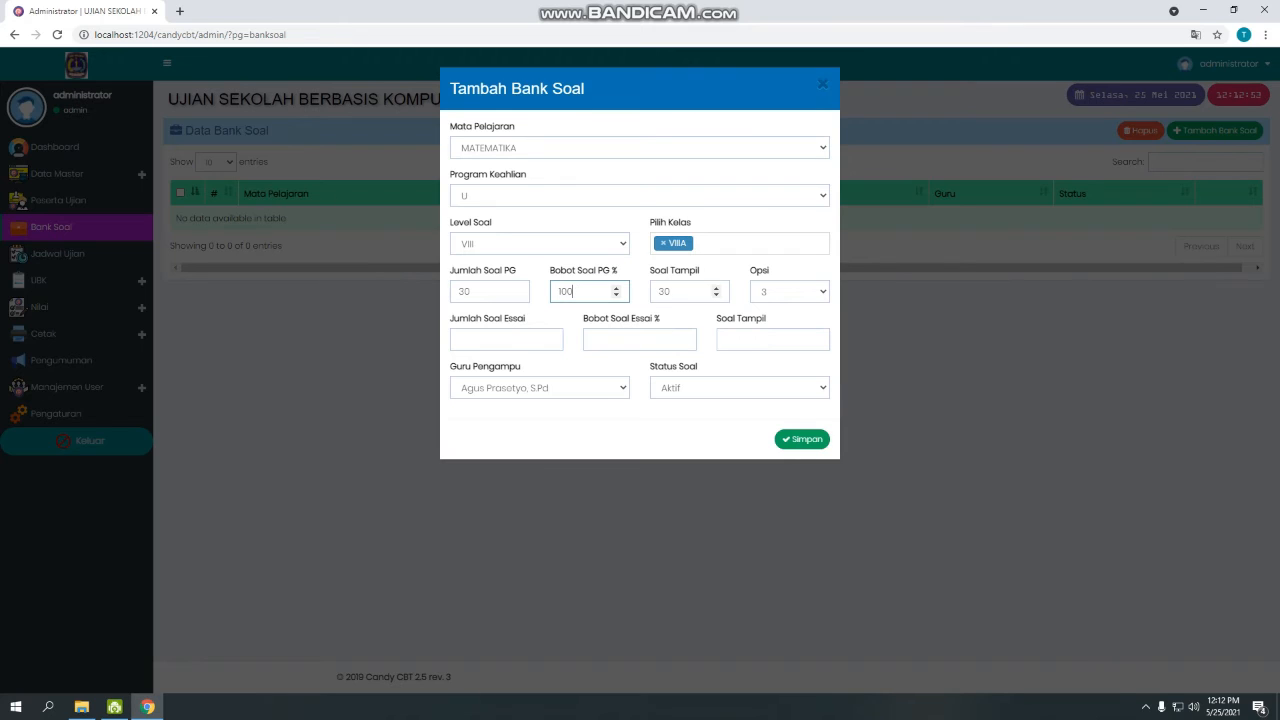
left_click(789, 291)
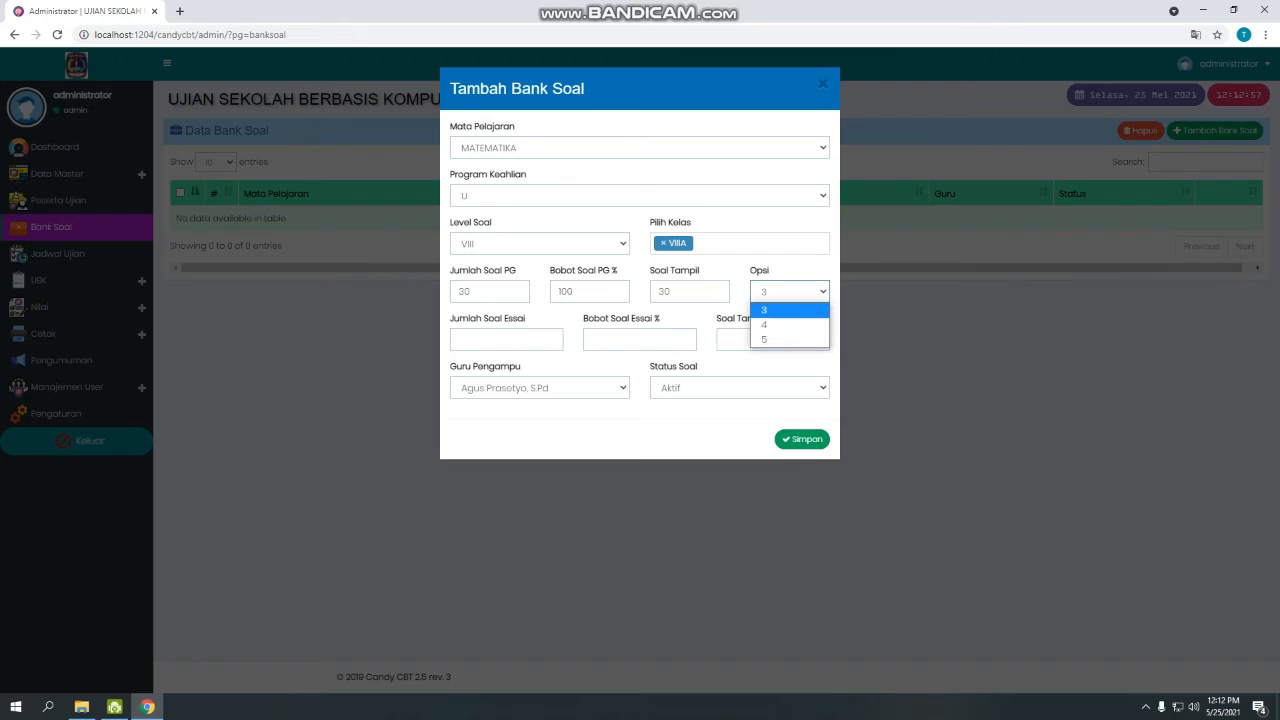
key("Down")
key("Return")
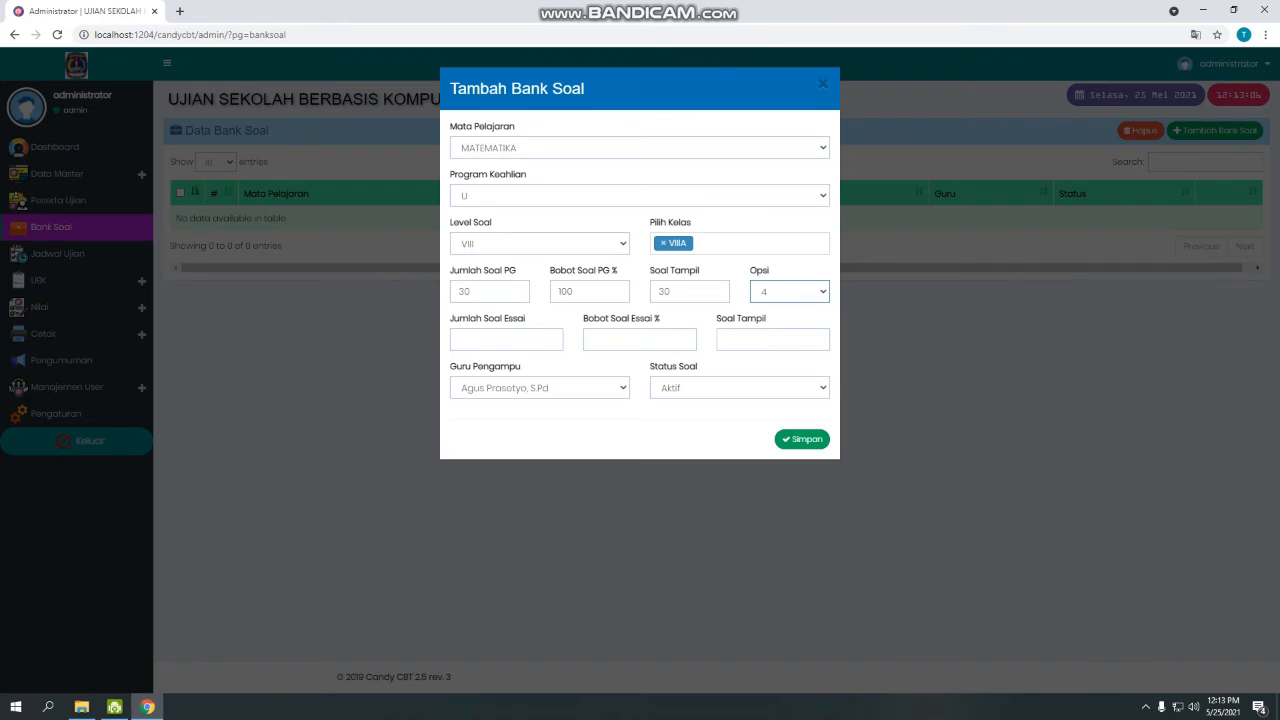
Set 5 essay questions at 0% weight, teacher Guru 2, status Aktif, and save.
left_click(504, 340)
type("5")
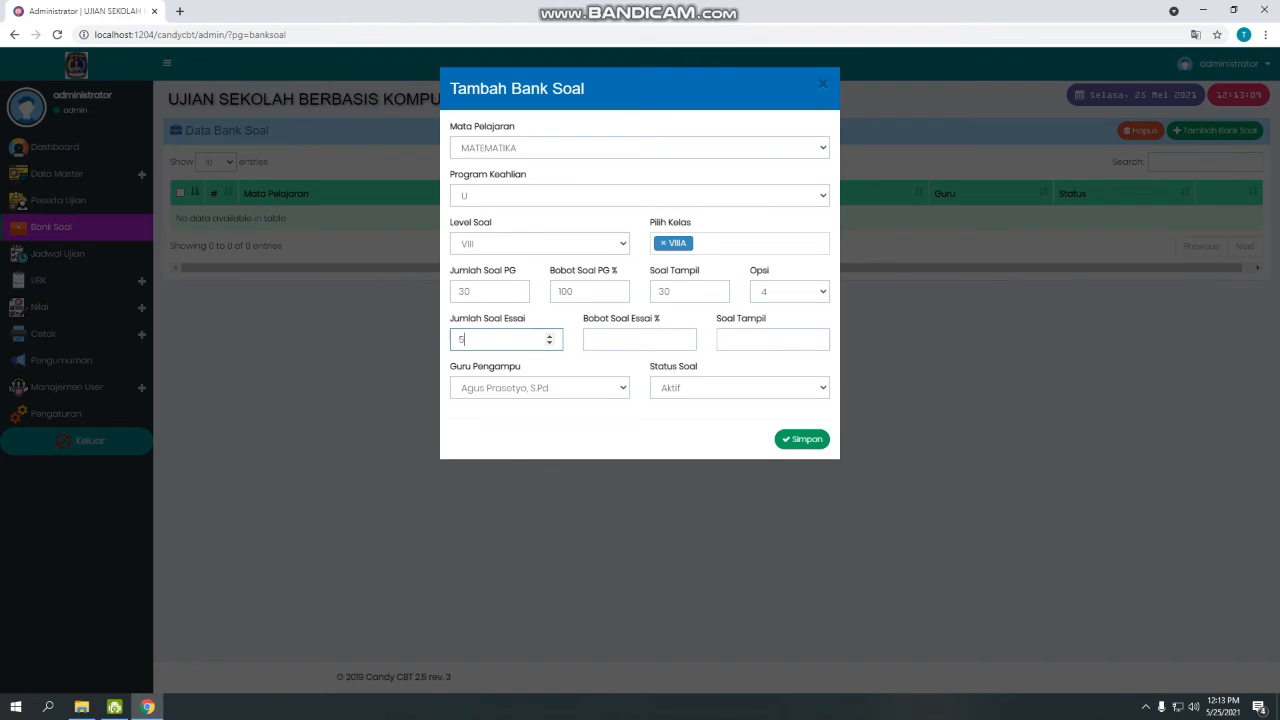
key("Tab")
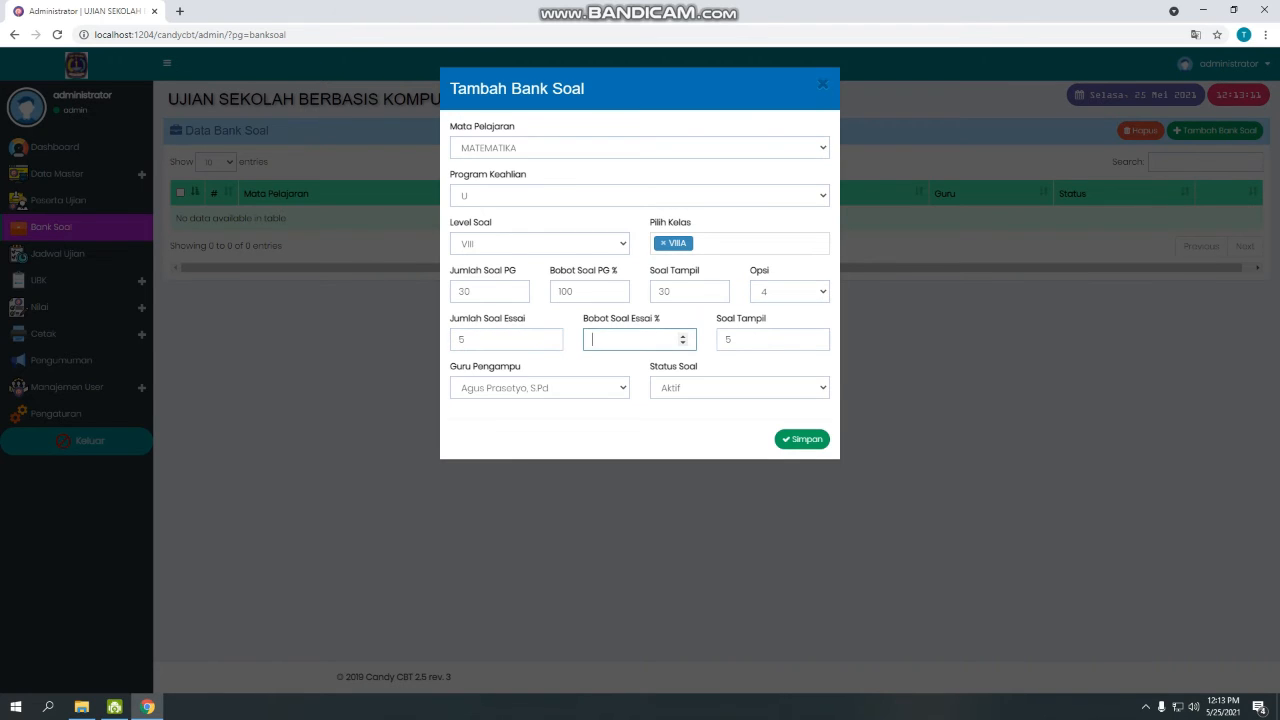
type("0")
left_click(540, 388)
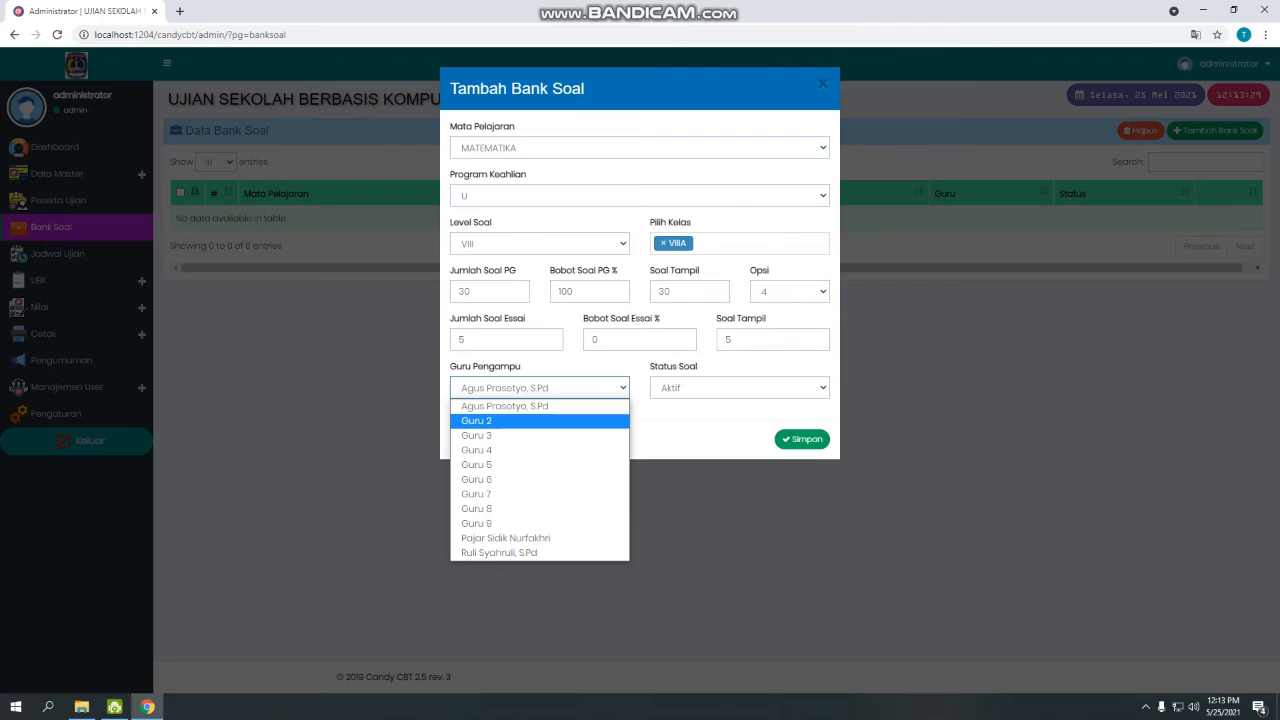
key("Return")
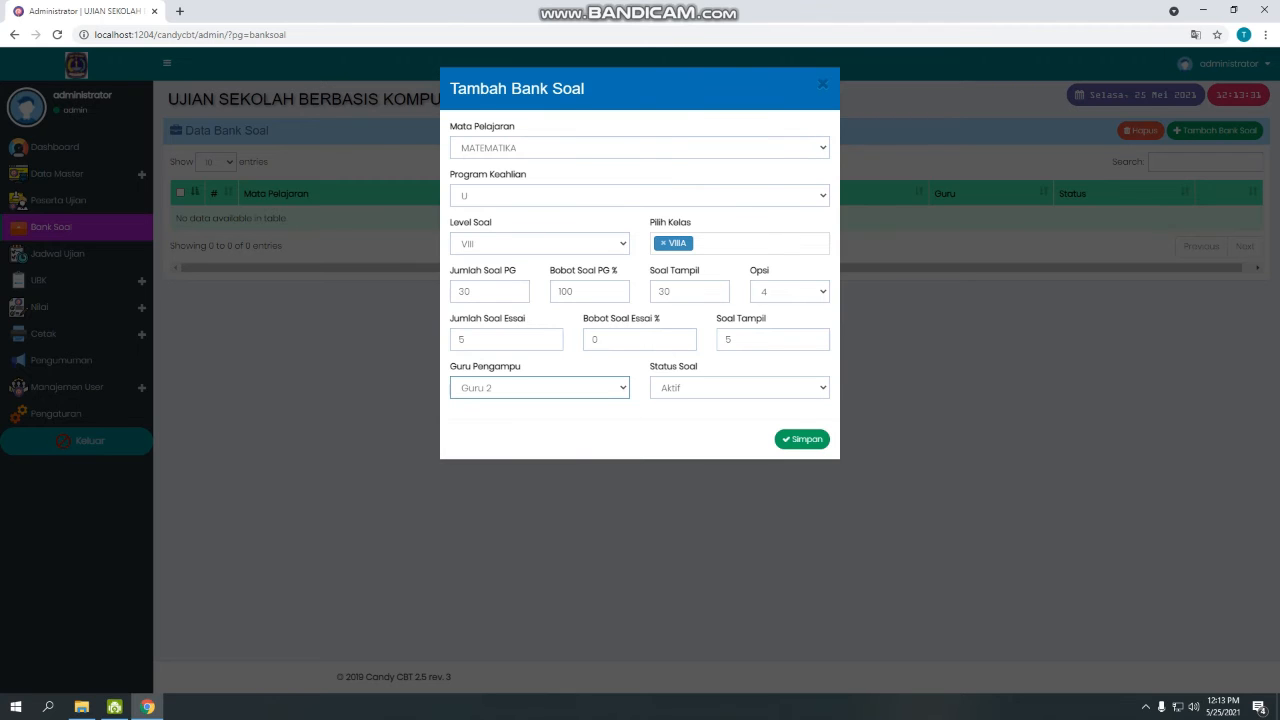
left_click(740, 388)
left_click(740, 406)
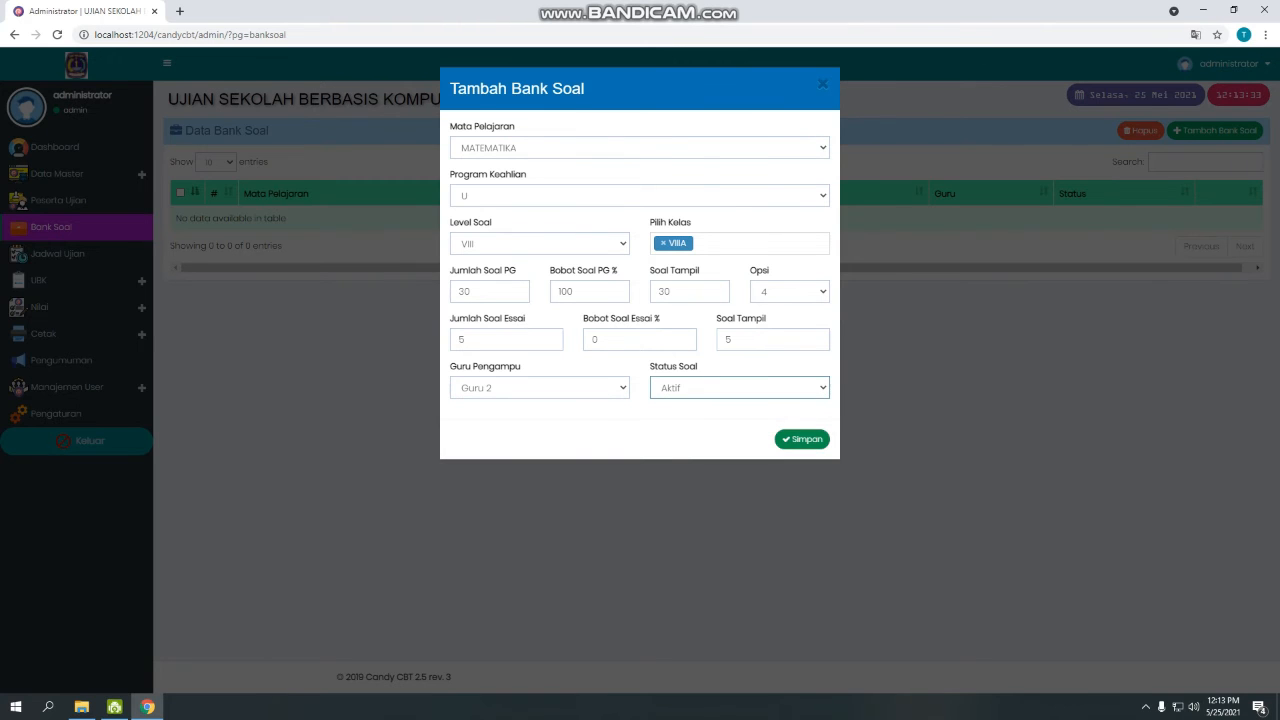
left_click(802, 439)
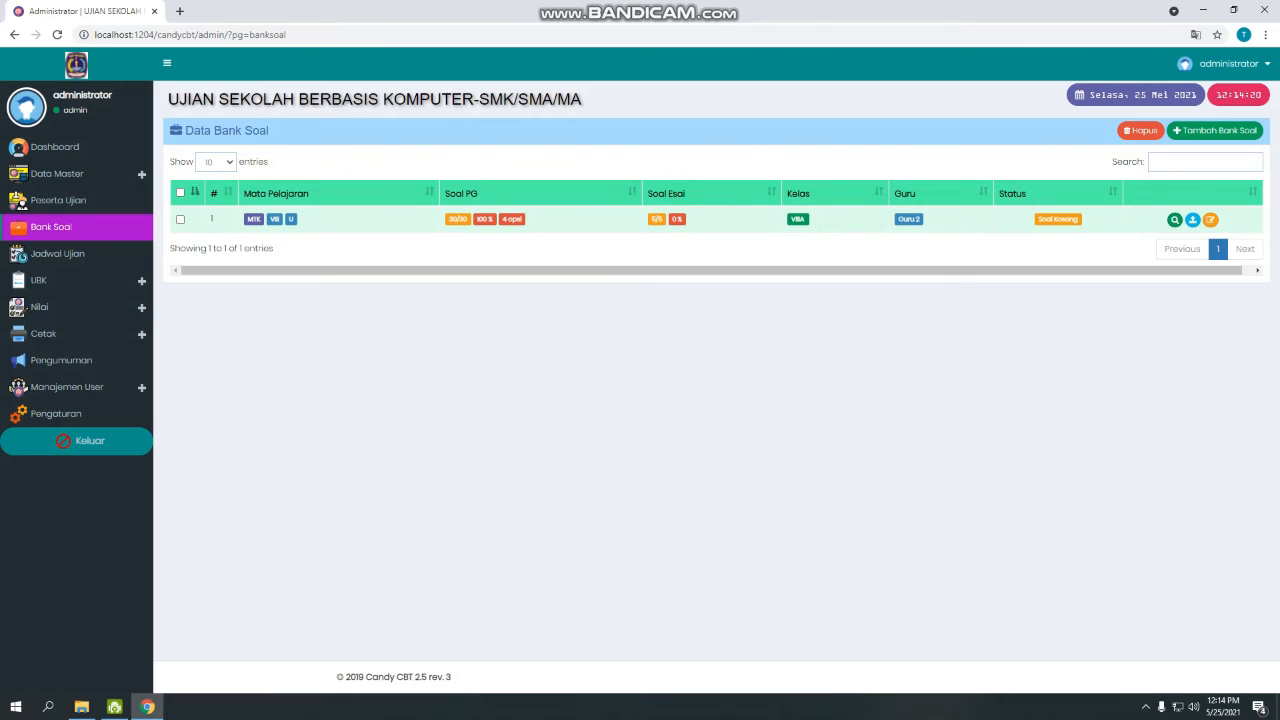
Open the MTK bank's question import page, then bring the PAT 2021 folder forward.
left_click(1175, 219)
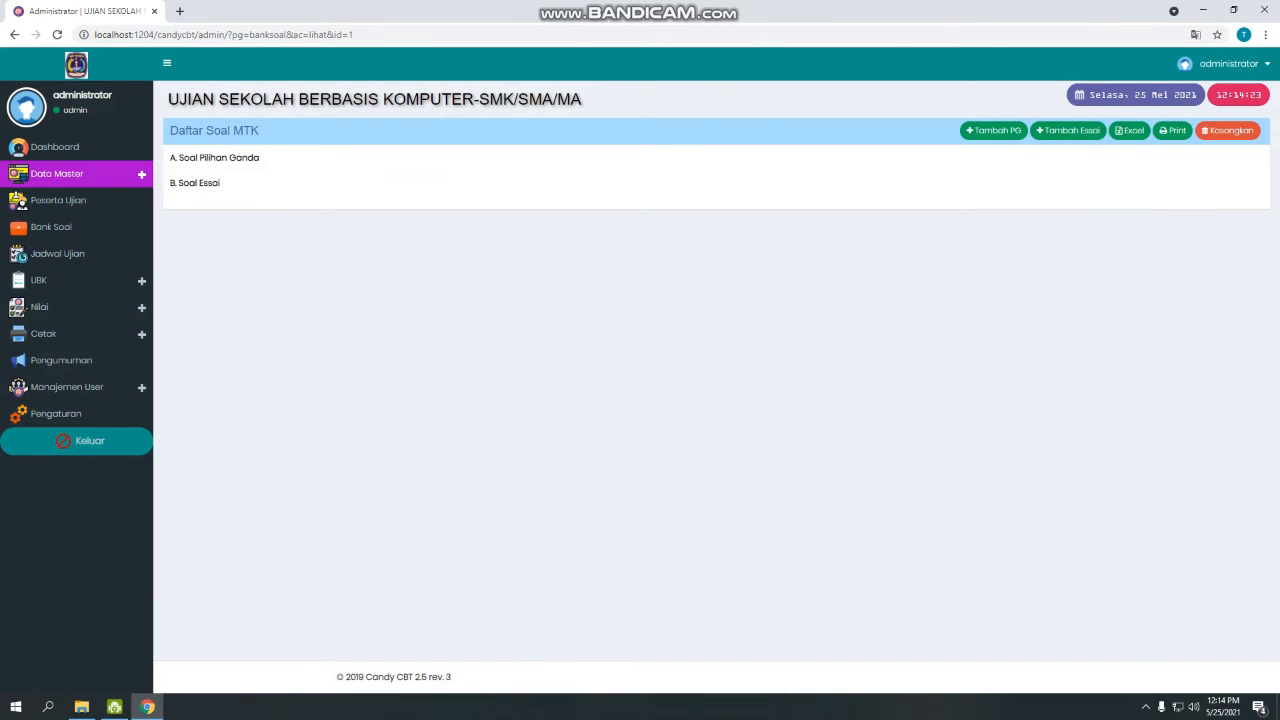
left_click(52, 227)
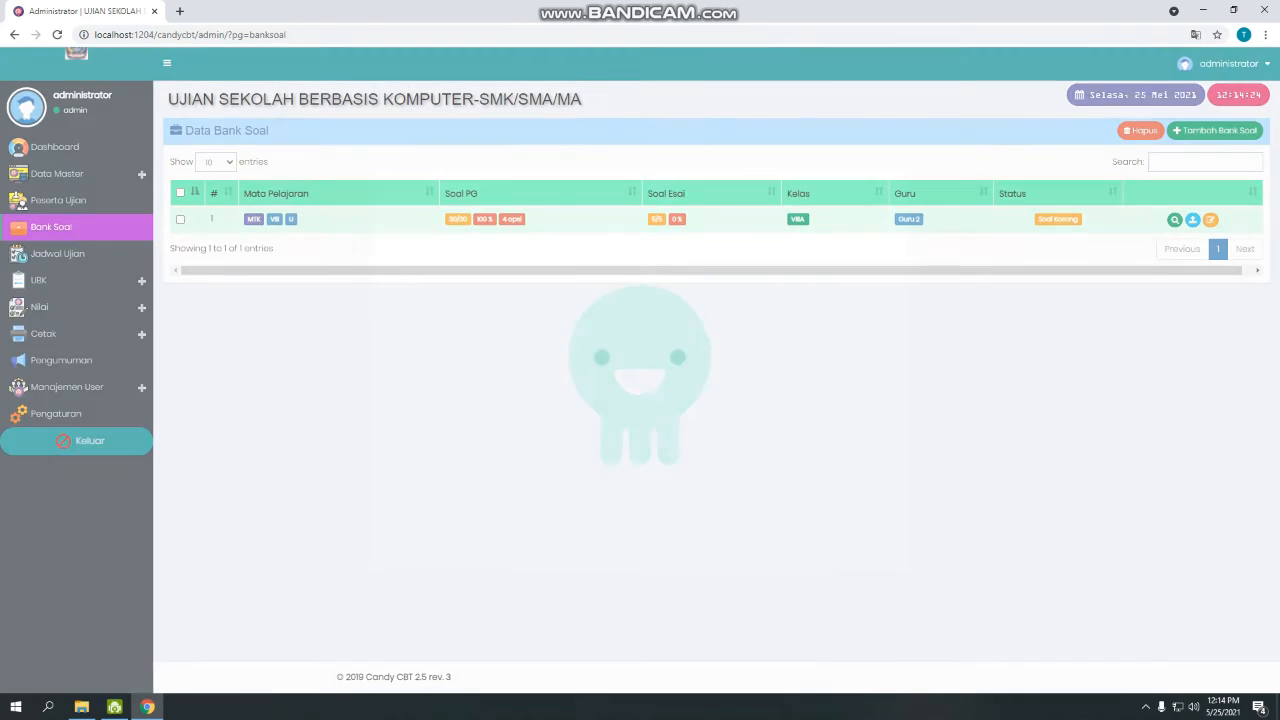
left_click(1193, 219)
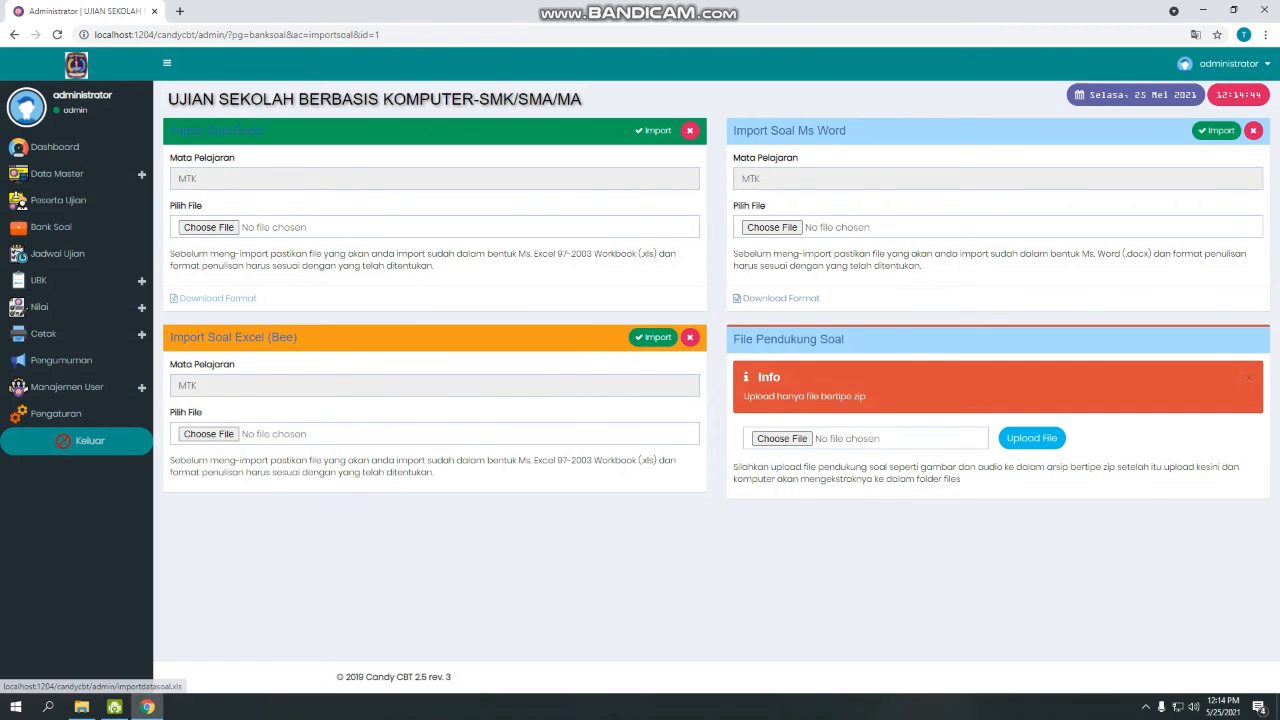
left_click(82, 707)
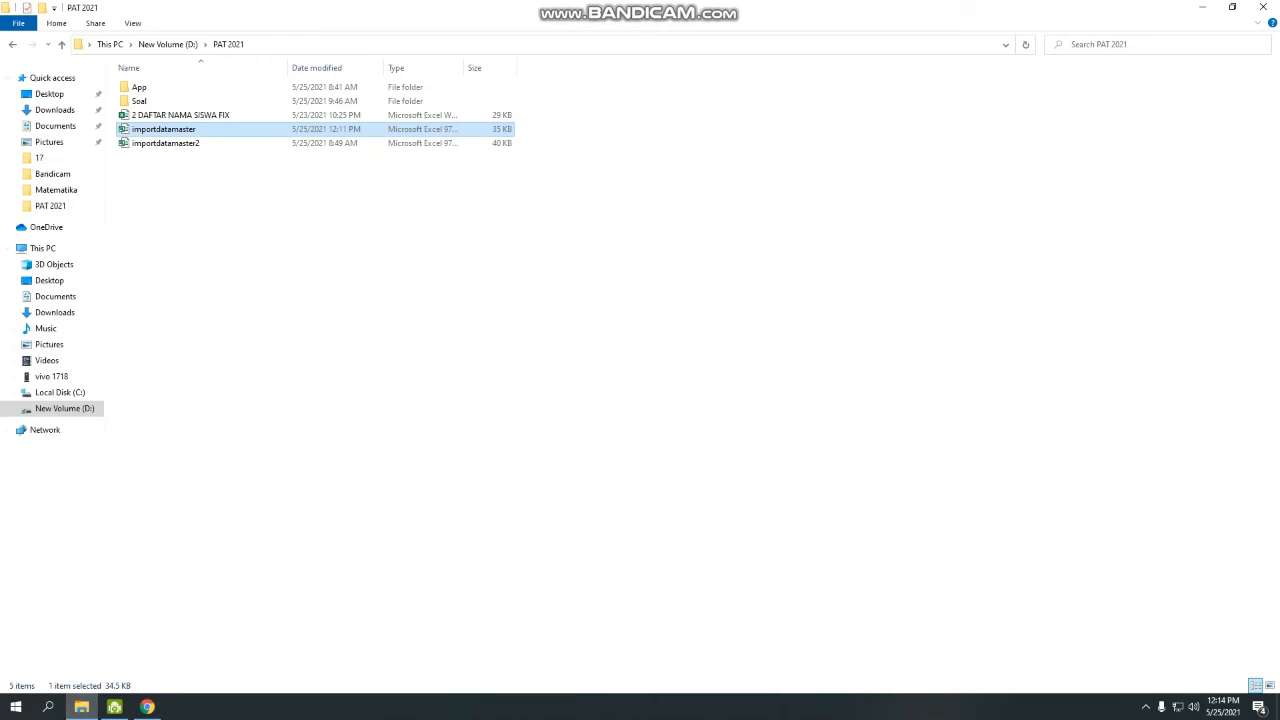
Browse Soal > Matematika > Matematika and open importdatasoal in Excel.
double_click(139, 101)
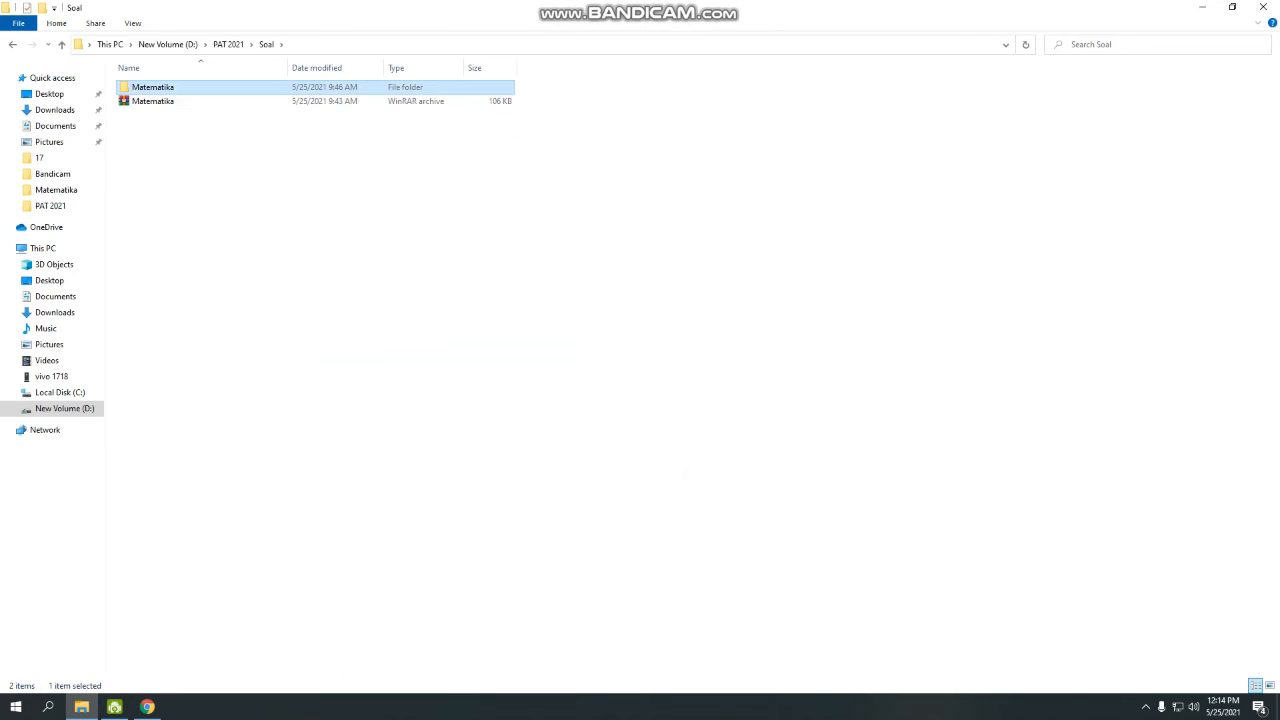
double_click(150, 87)
double_click(150, 87)
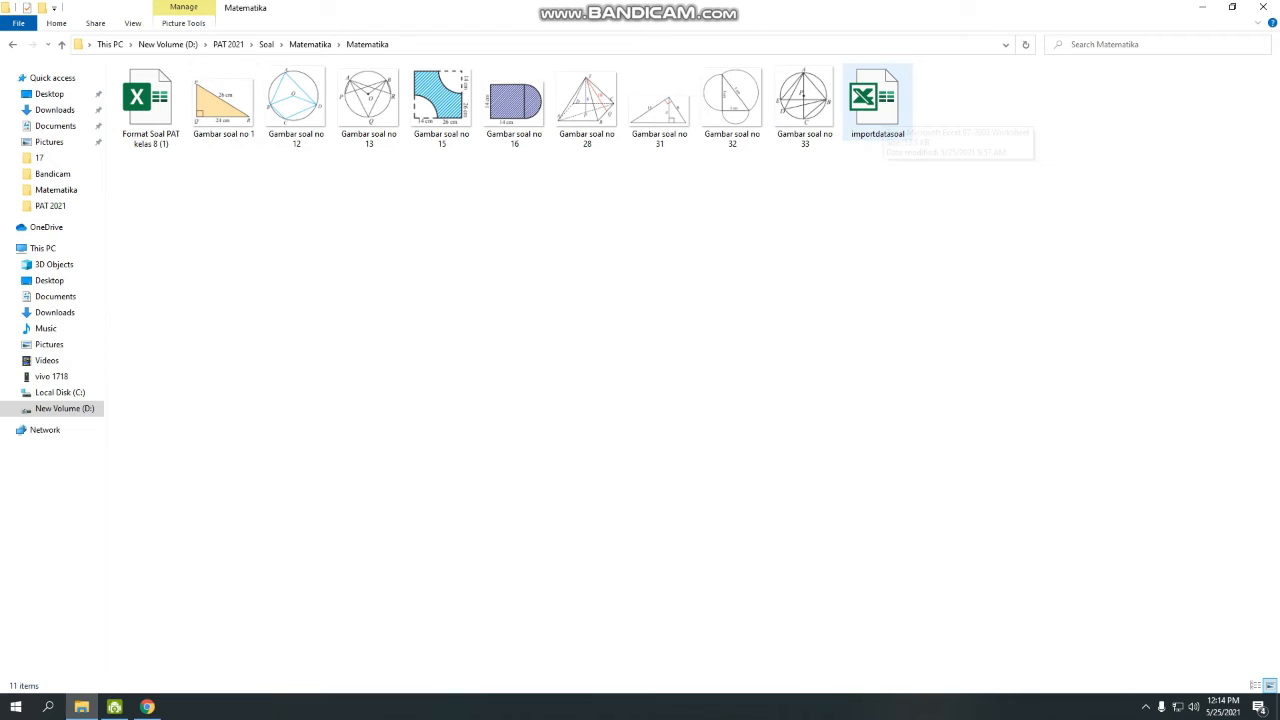
double_click(877, 100)
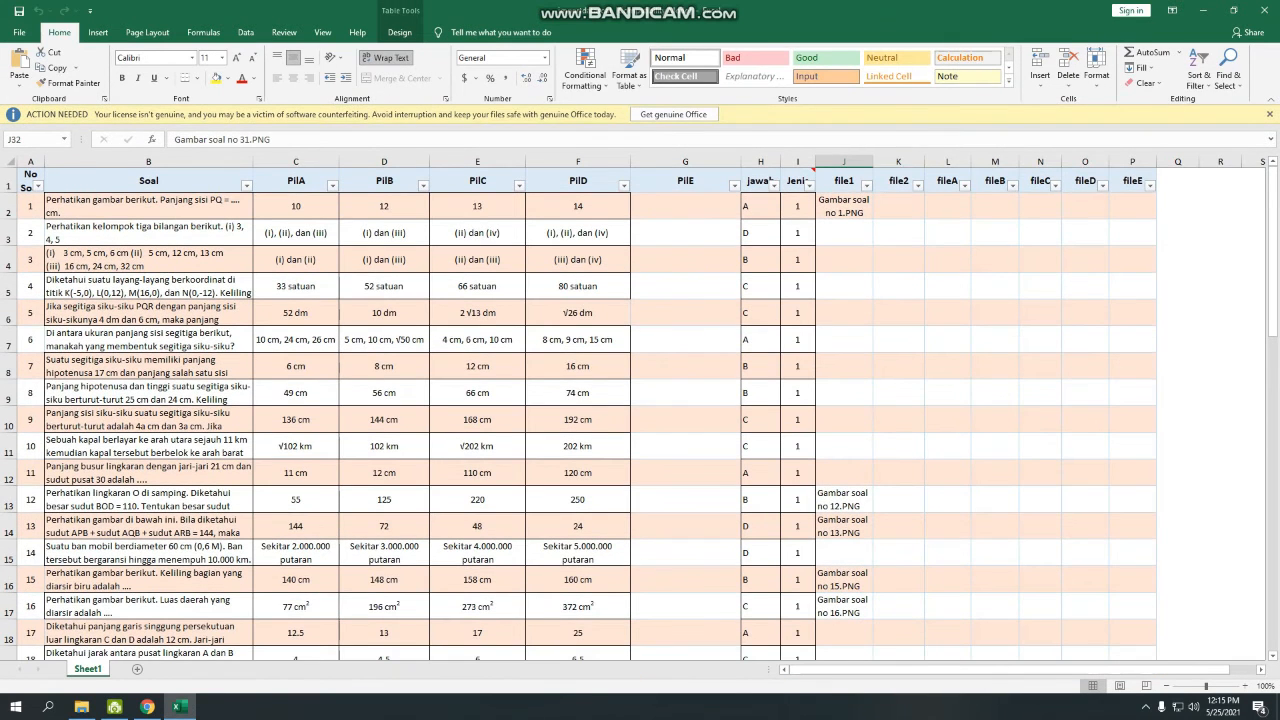
left_click(1270, 114)
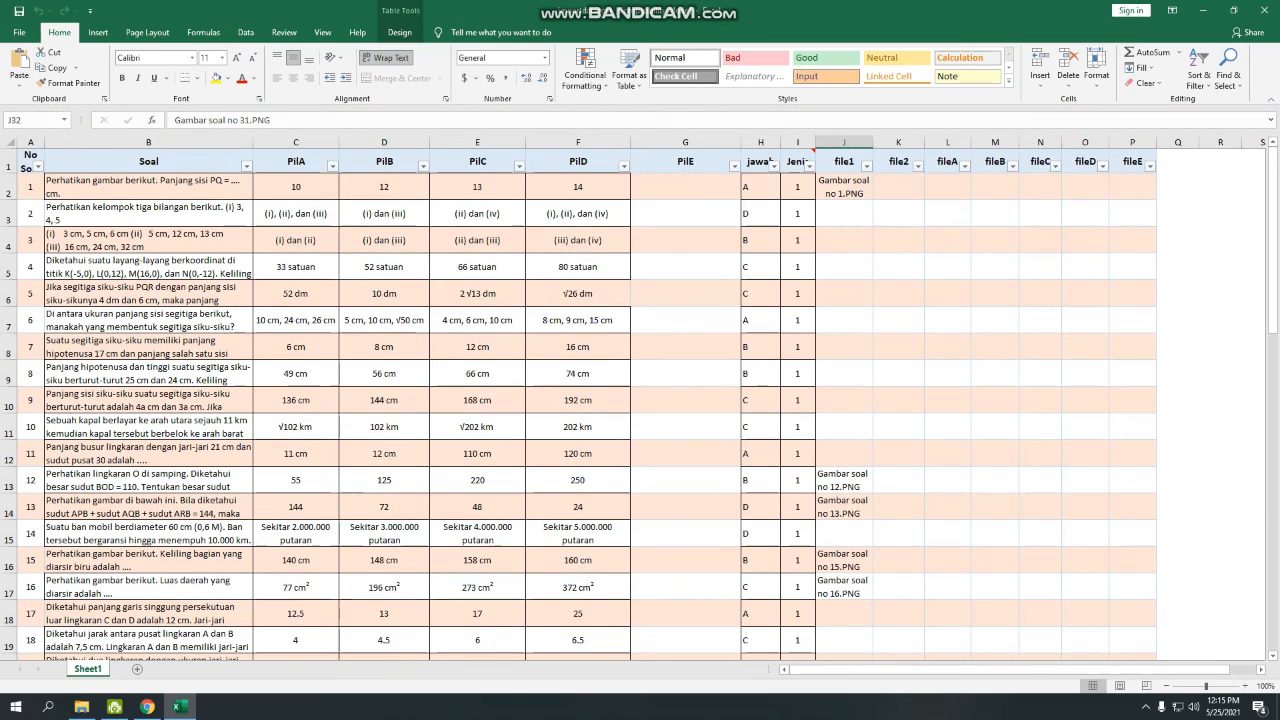
scroll(640, 400, "down", 6)
scroll(640, 400, "up", 6)
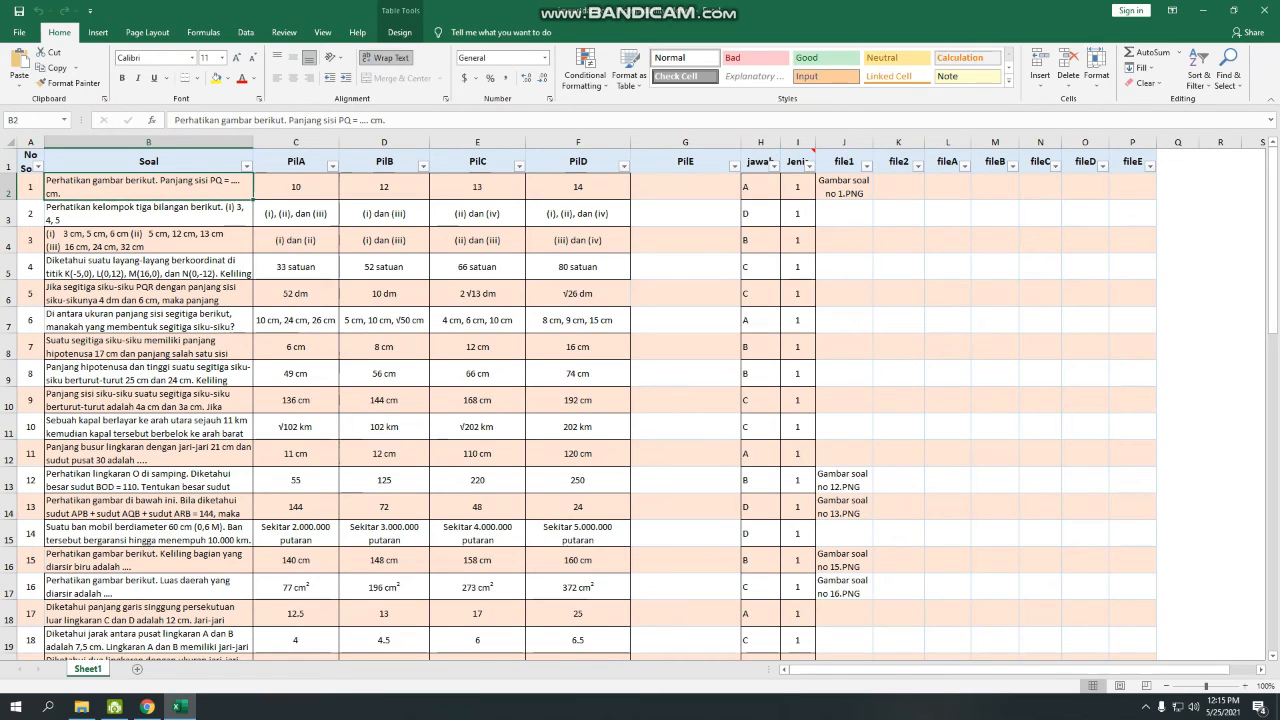
key("Right")
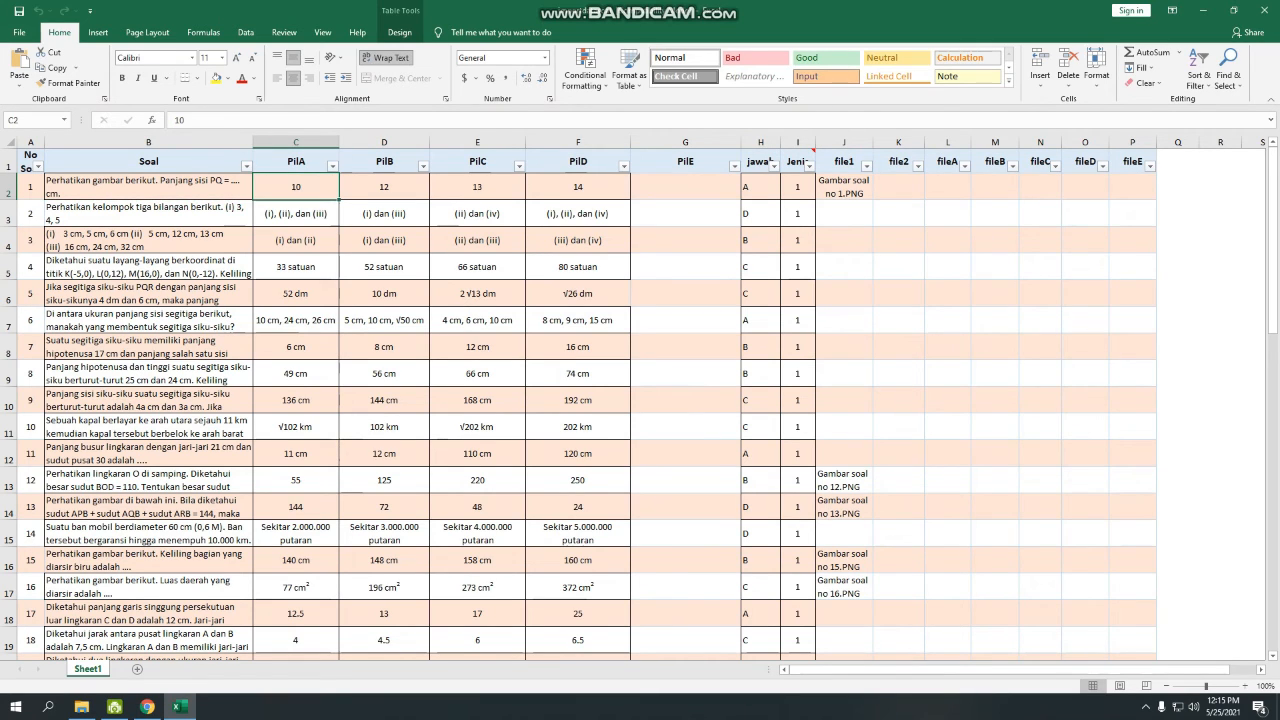
key("Right")
key("Right")
key("Right")
key("Right")
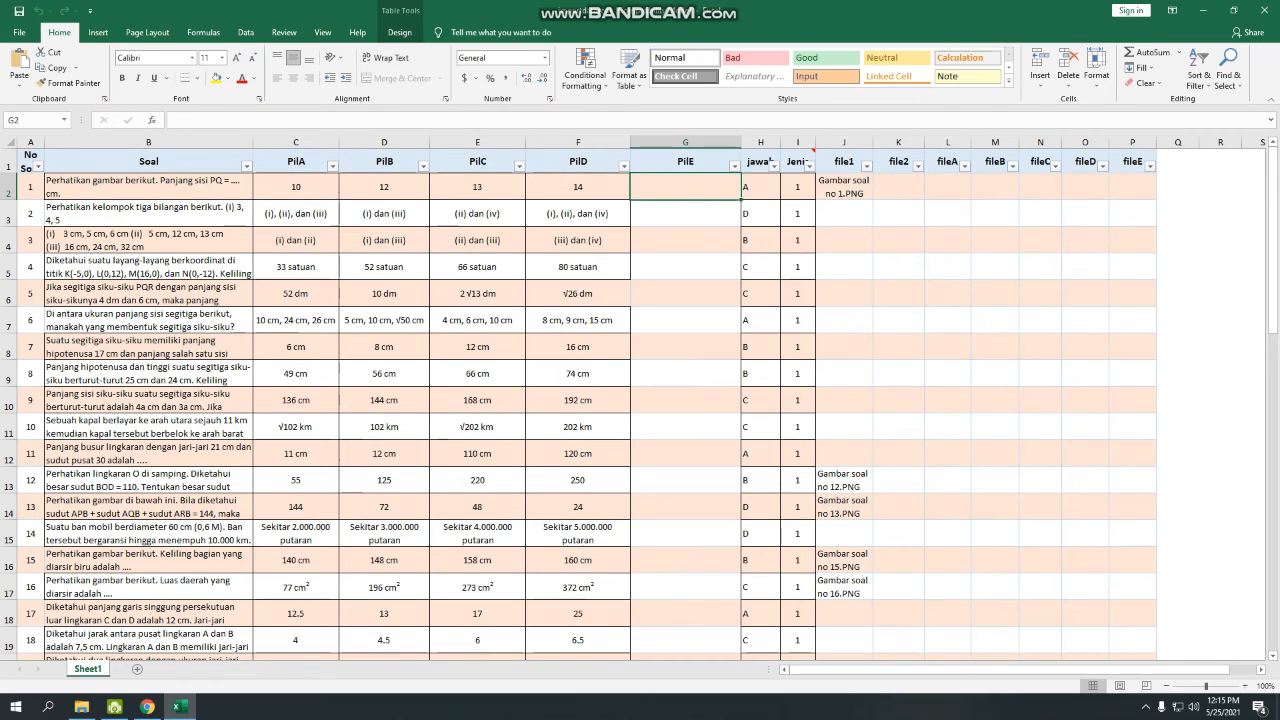
key("Right")
key("shift+Down")
key("shift+Down")
key("shift+Down")
key("shift+Down")
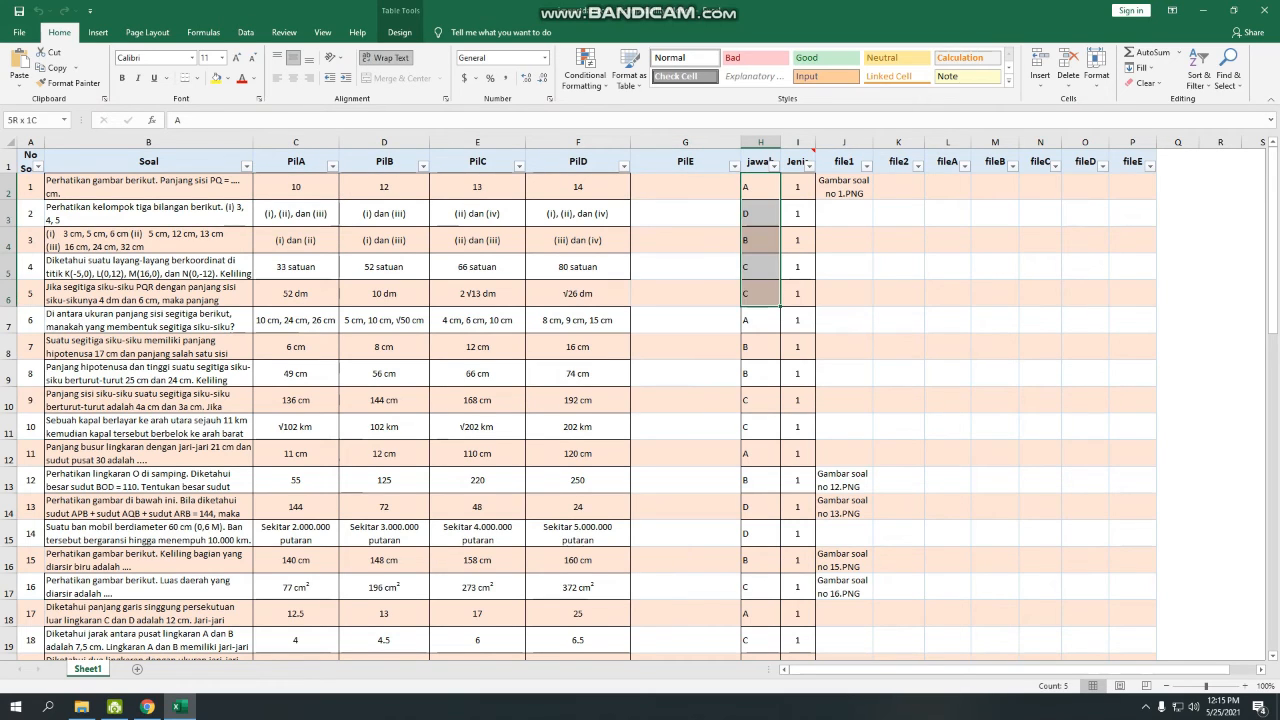
key("Right")
key("shift+Down")
key("shift+Down")
key("shift+Down")
key("shift+Down")
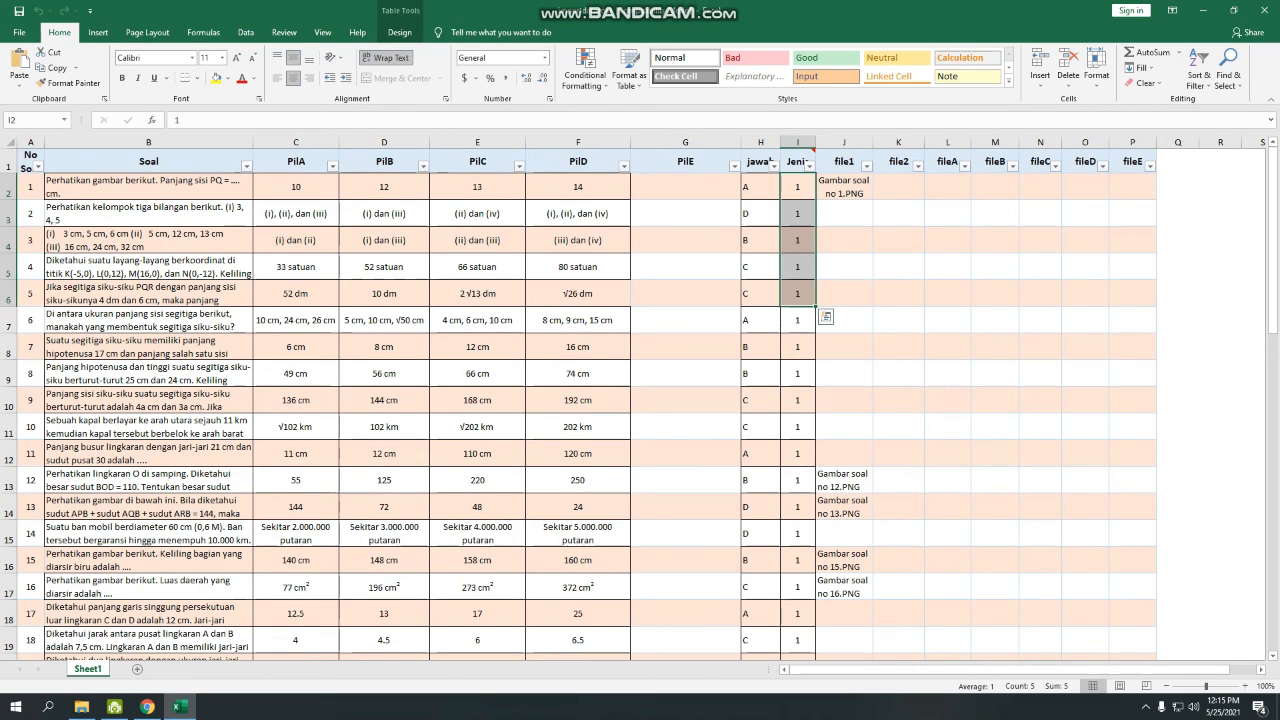
scroll(640, 400, "down", 6)
left_click(798, 509)
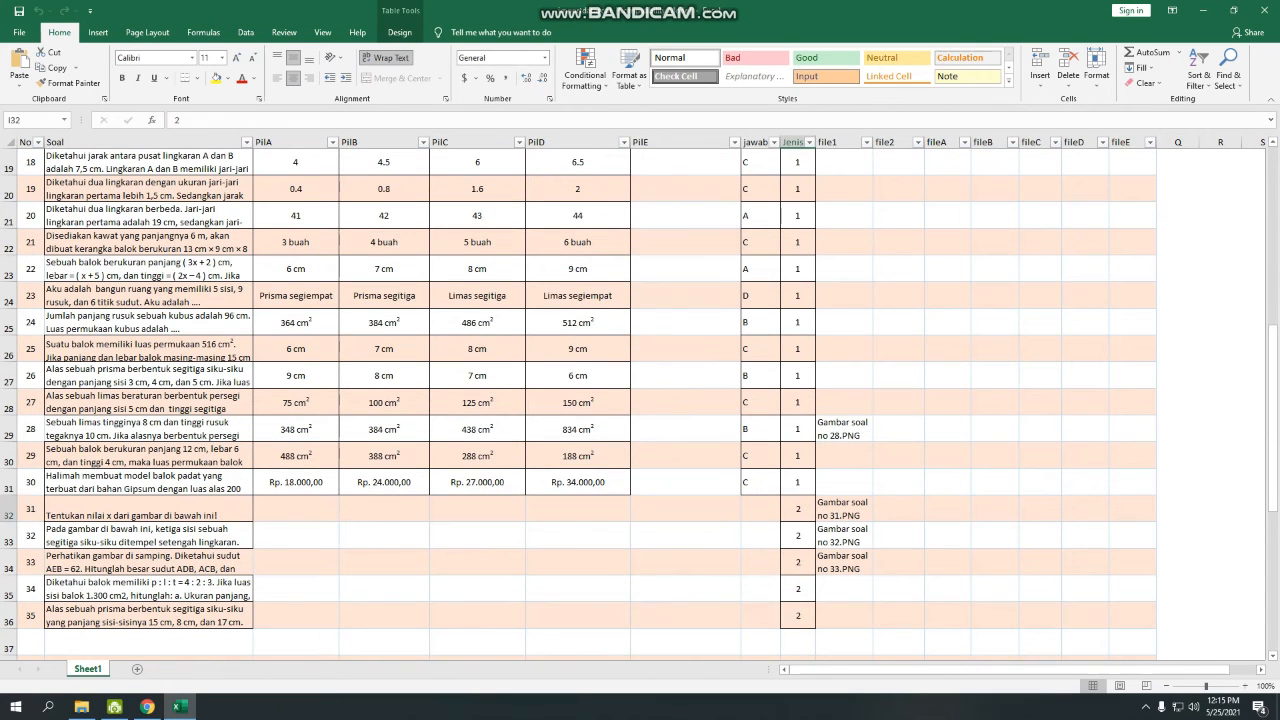
key("shift+Down")
key("shift+Down")
key("shift+Down")
scroll(640, 400, "up", 6)
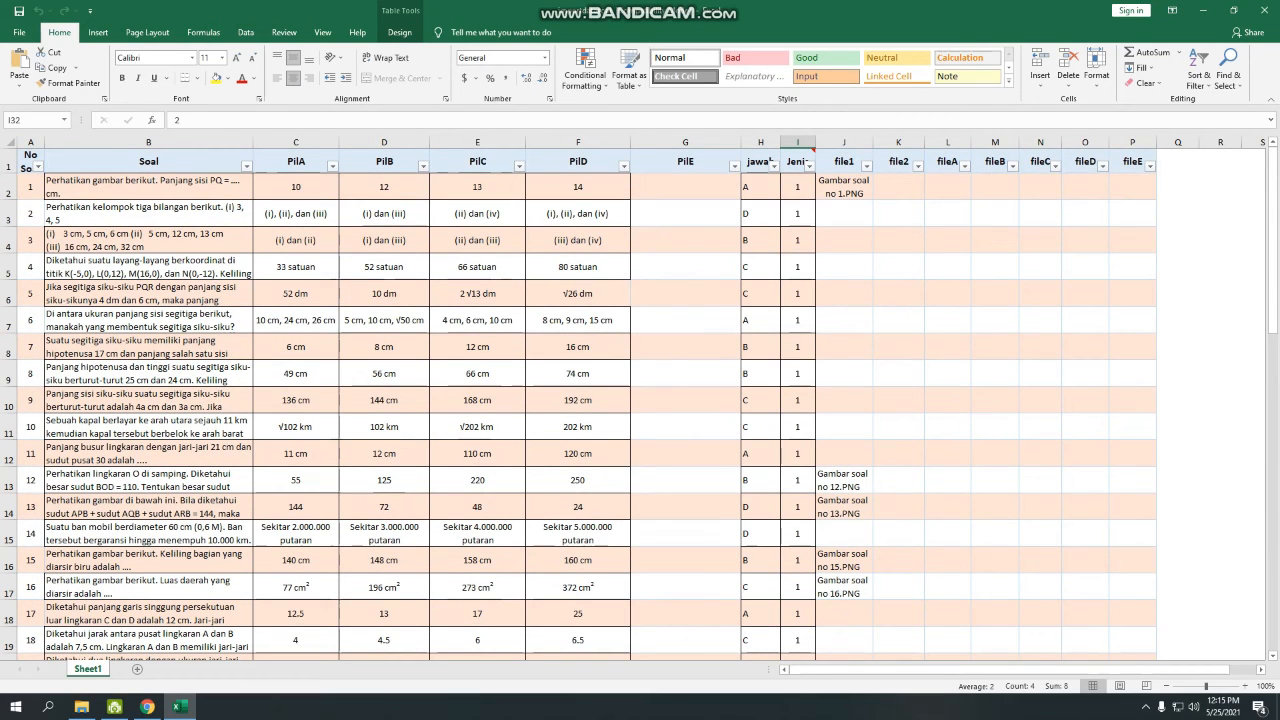
left_click(844, 187)
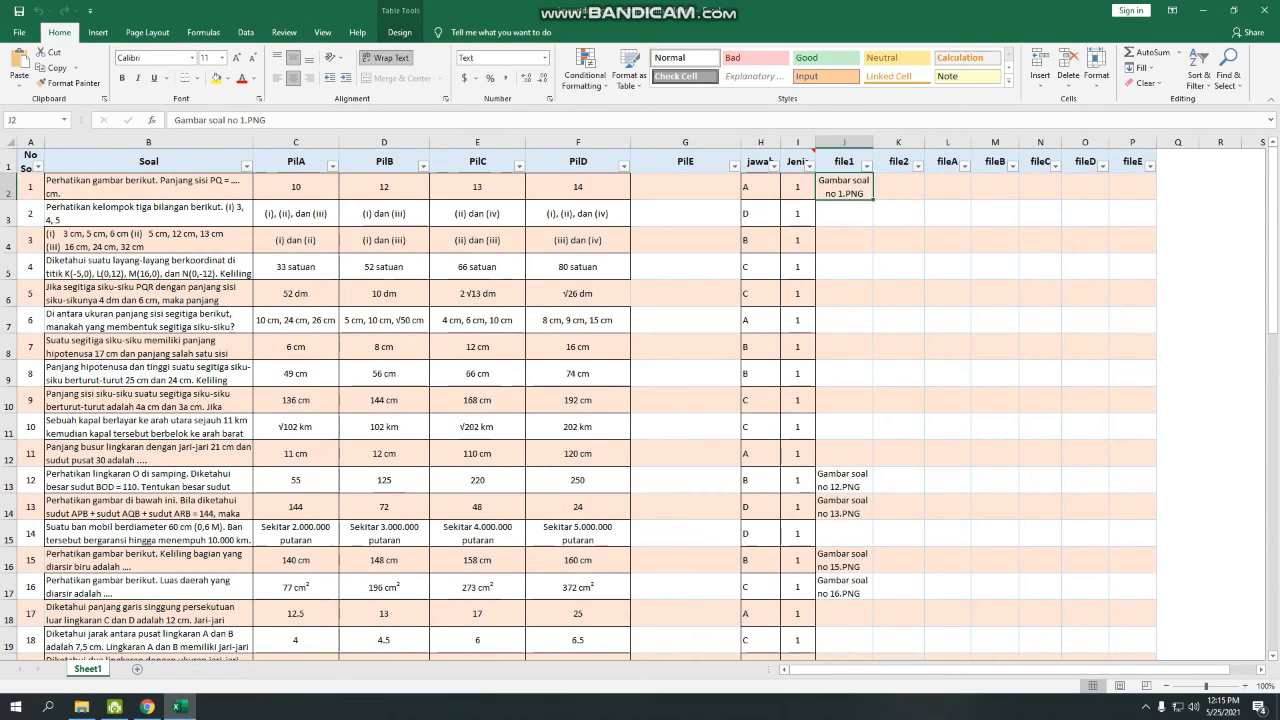
left_click(148, 187)
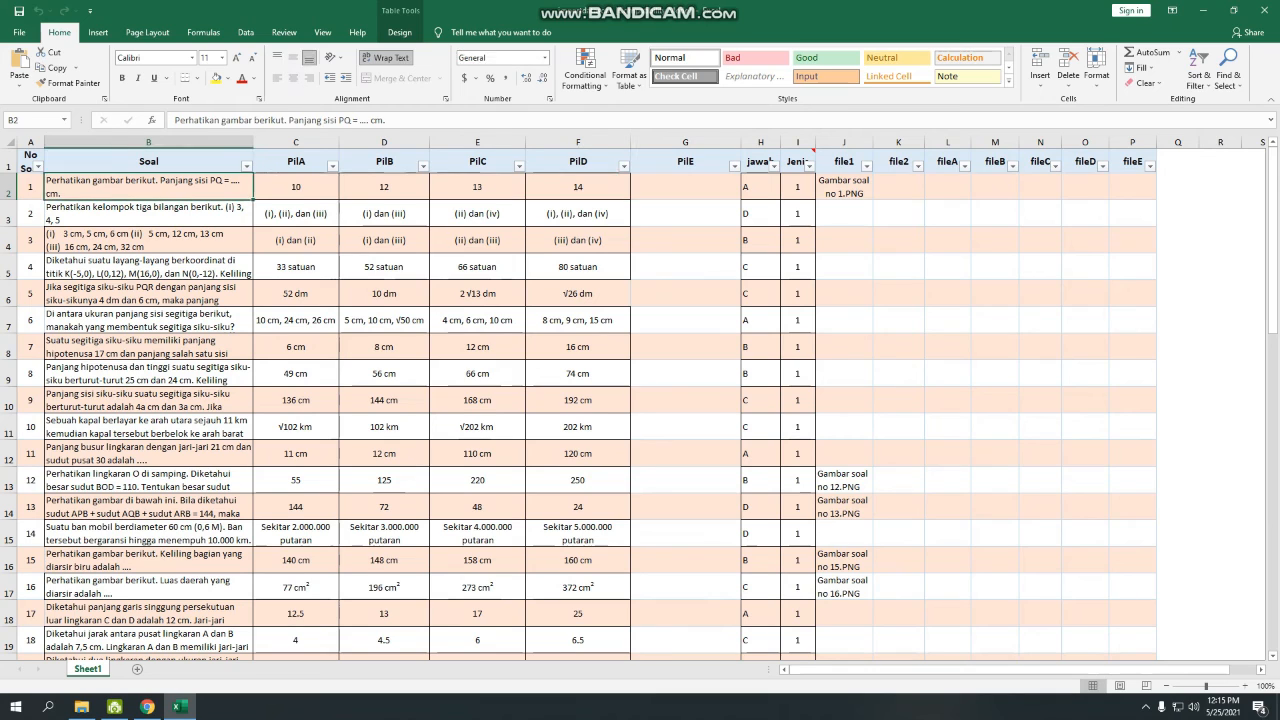
left_click(844, 187)
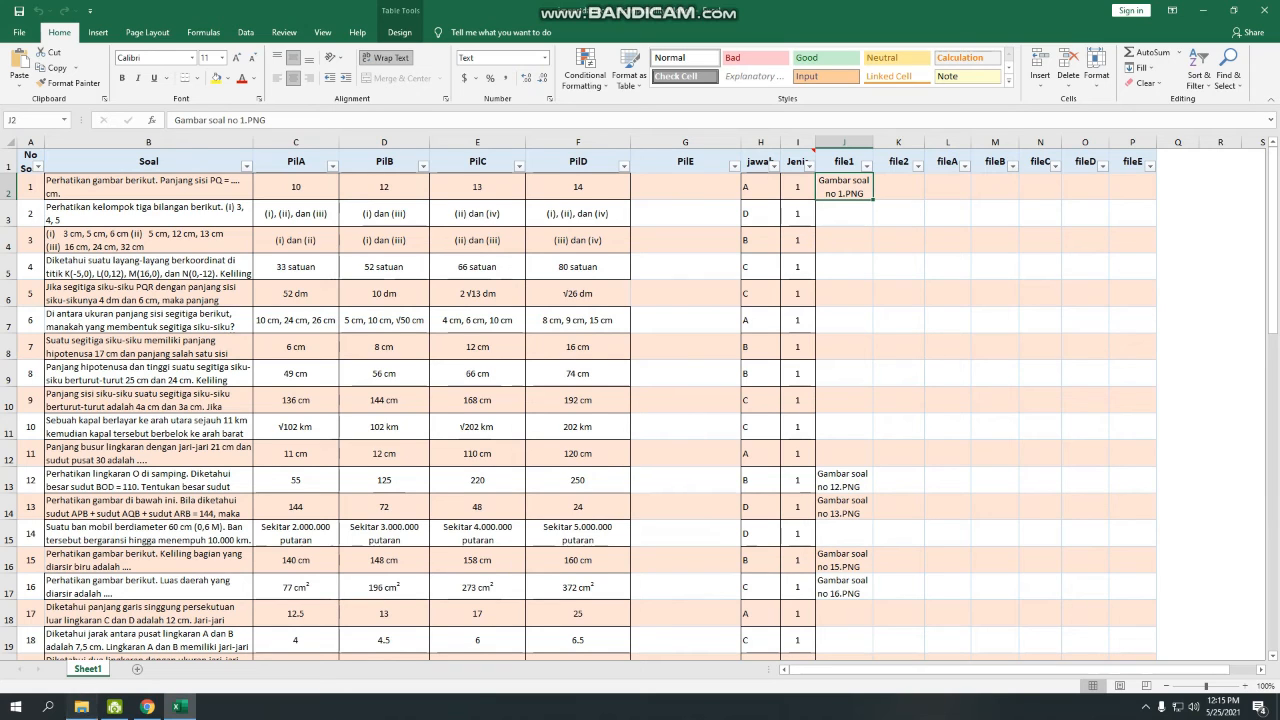
left_click(81, 707)
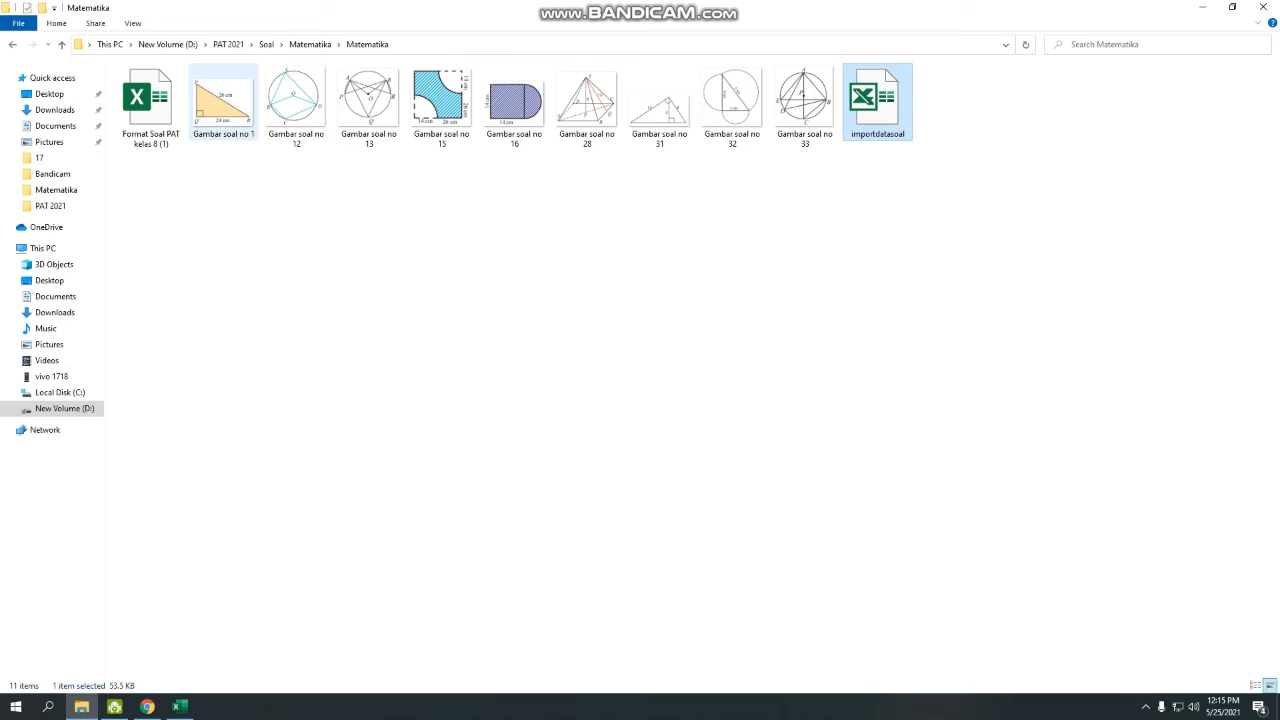
Inspect the Gambar soal no 1 and no 12 images, then return to the spreadsheet.
left_click(223, 104)
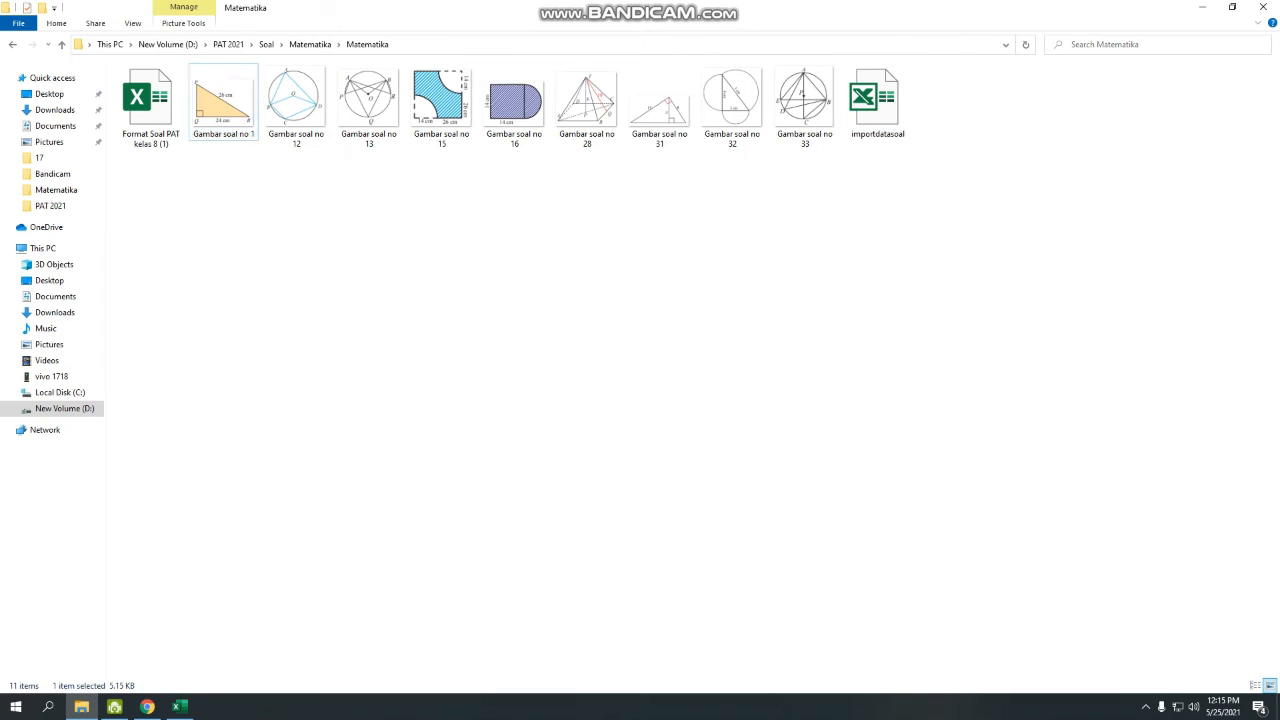
key("Right")
key("Left")
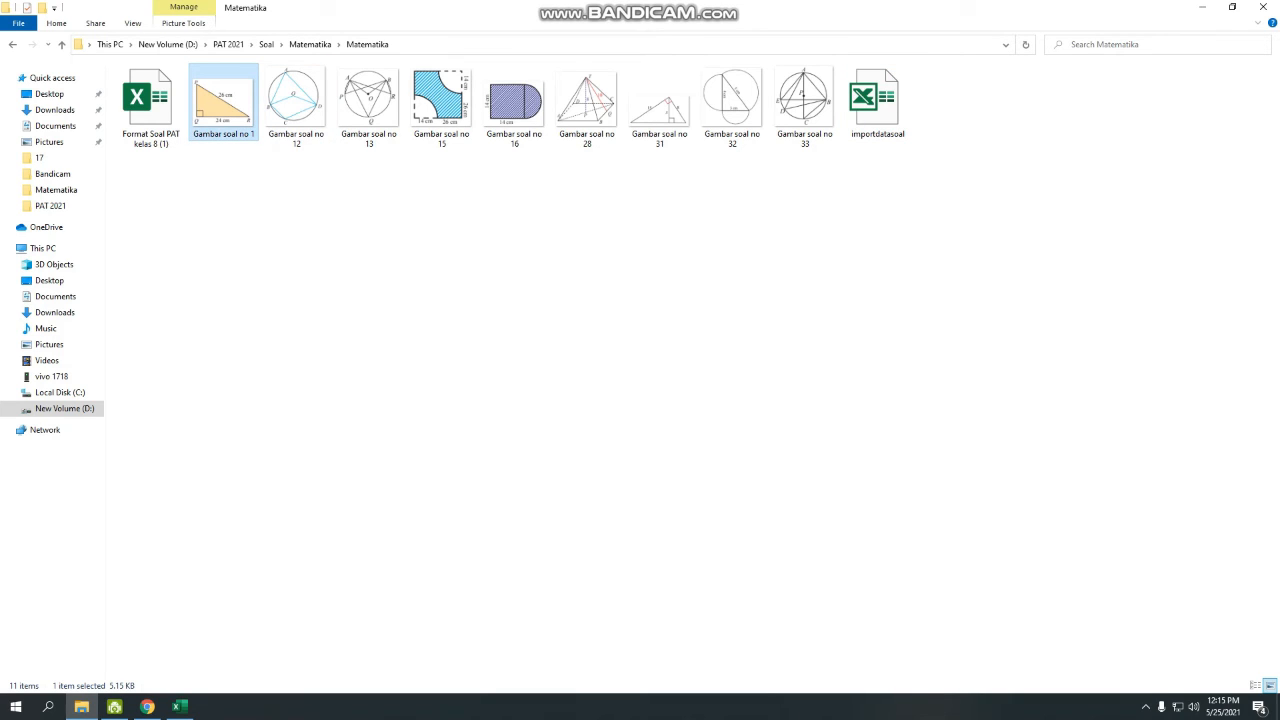
left_click(295, 108)
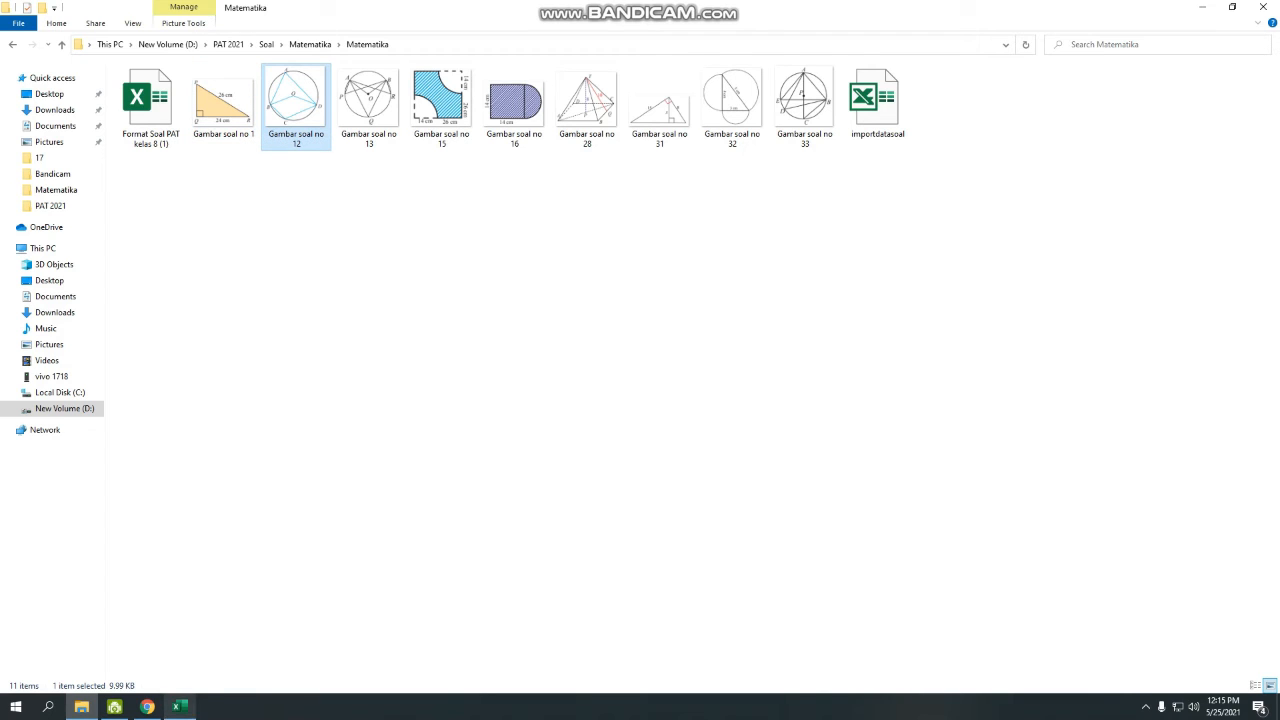
left_click(179, 707)
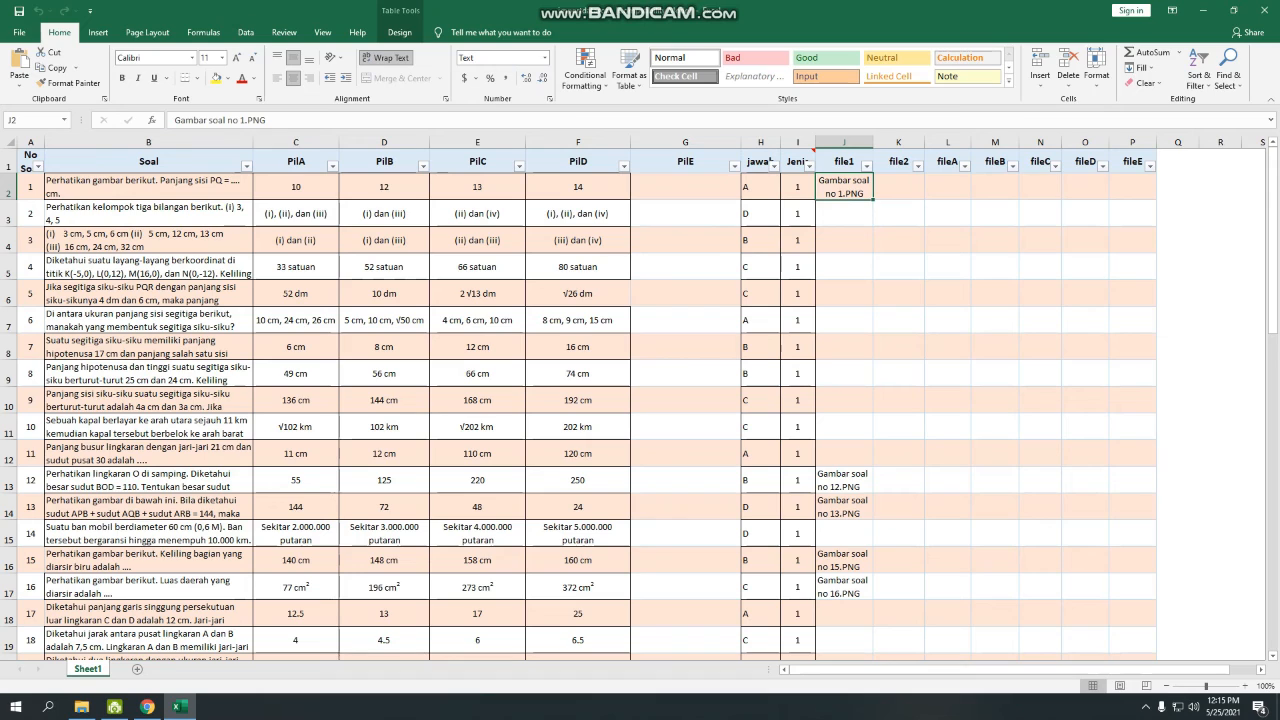
Review question 1's four answer options and the empty file2 column.
scroll(578, 404, "down", 12)
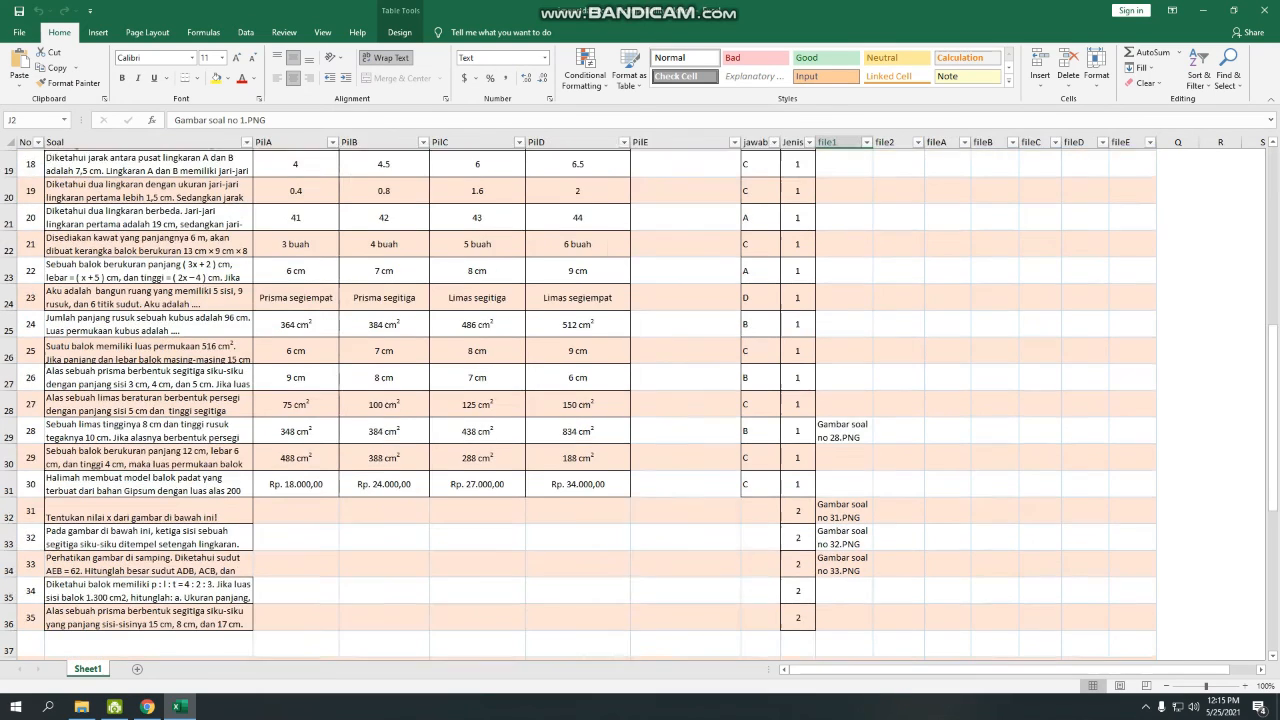
scroll(578, 404, "up", 12)
left_click(898, 187)
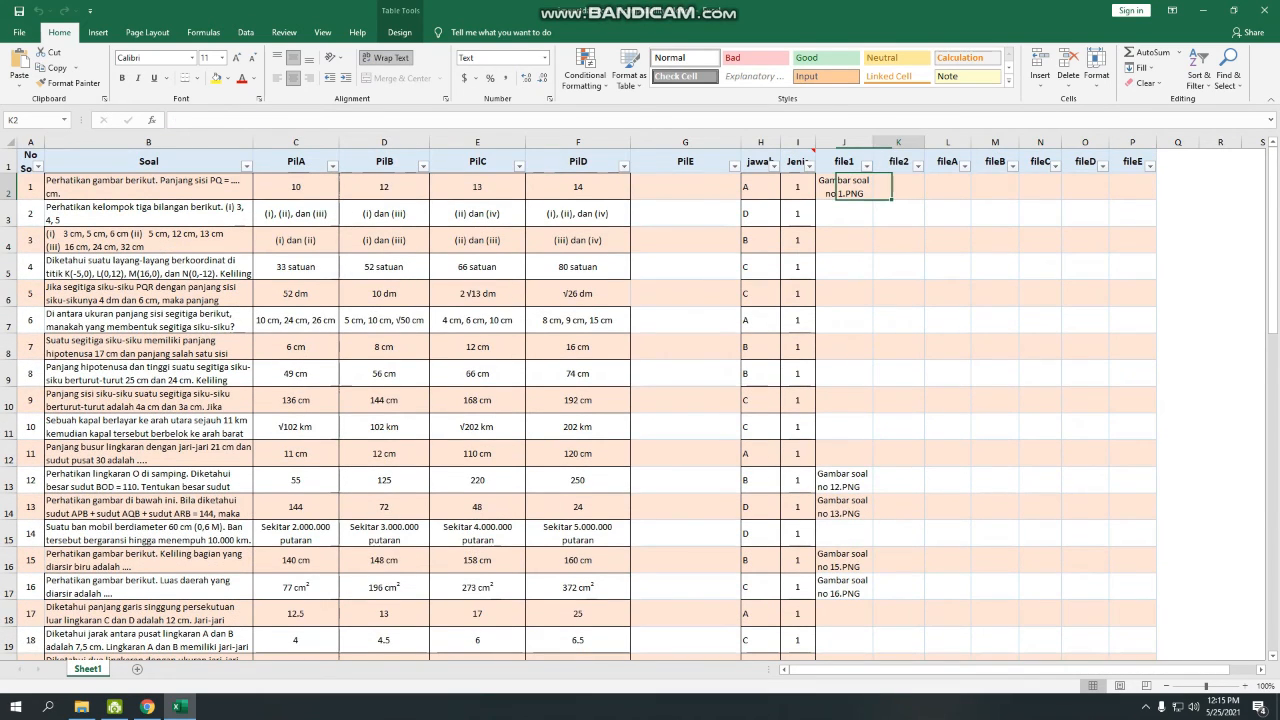
left_click_drag(898, 187, 1085, 320)
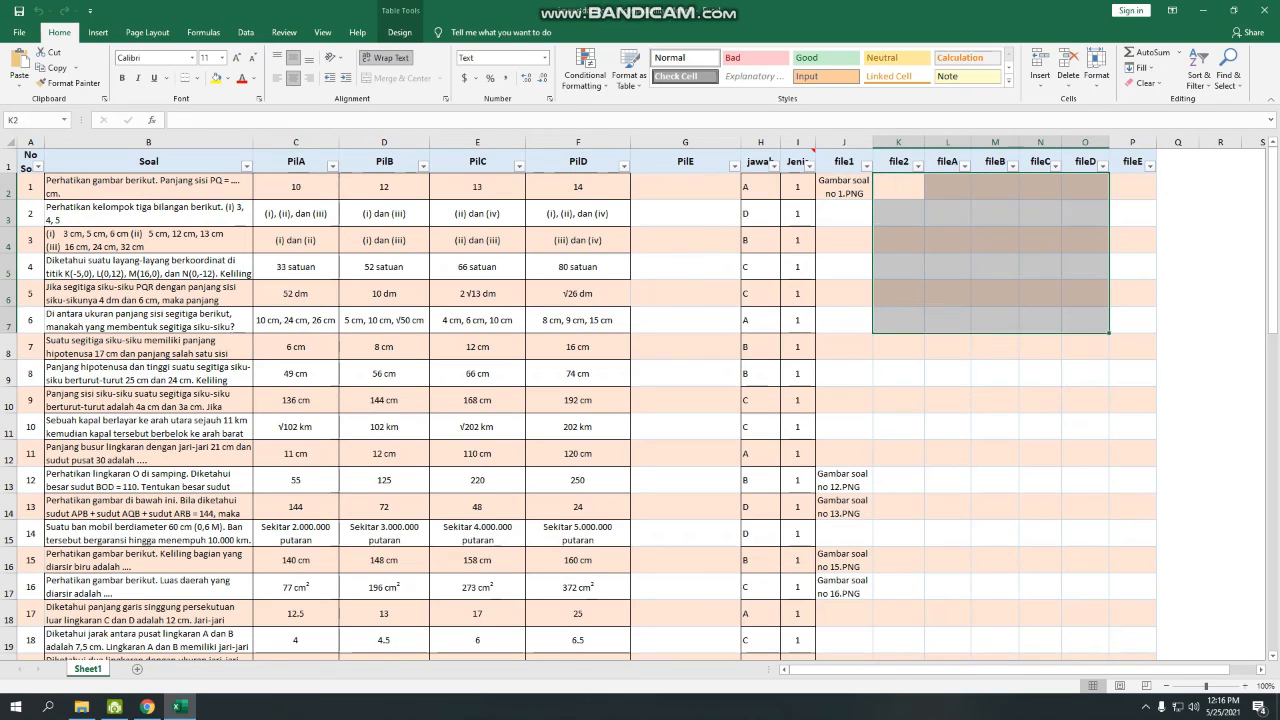
left_click(296, 187)
left_click(384, 187)
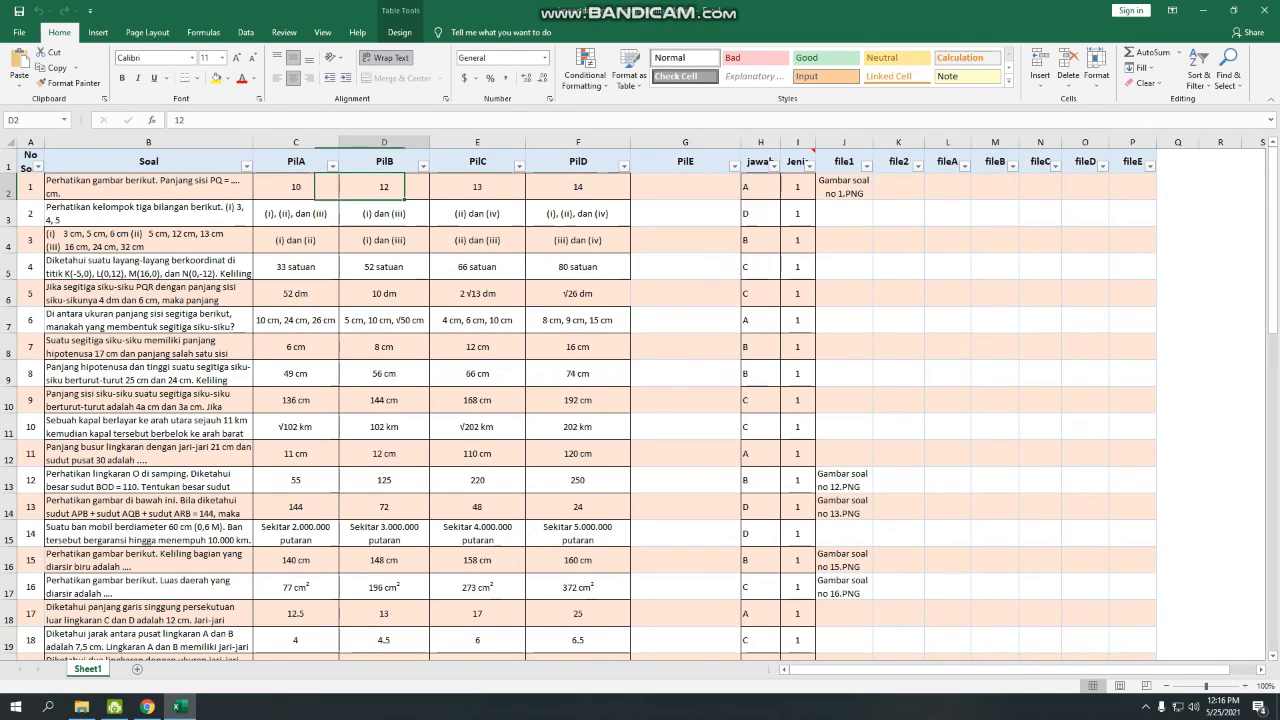
left_click(477, 187)
left_click(578, 187)
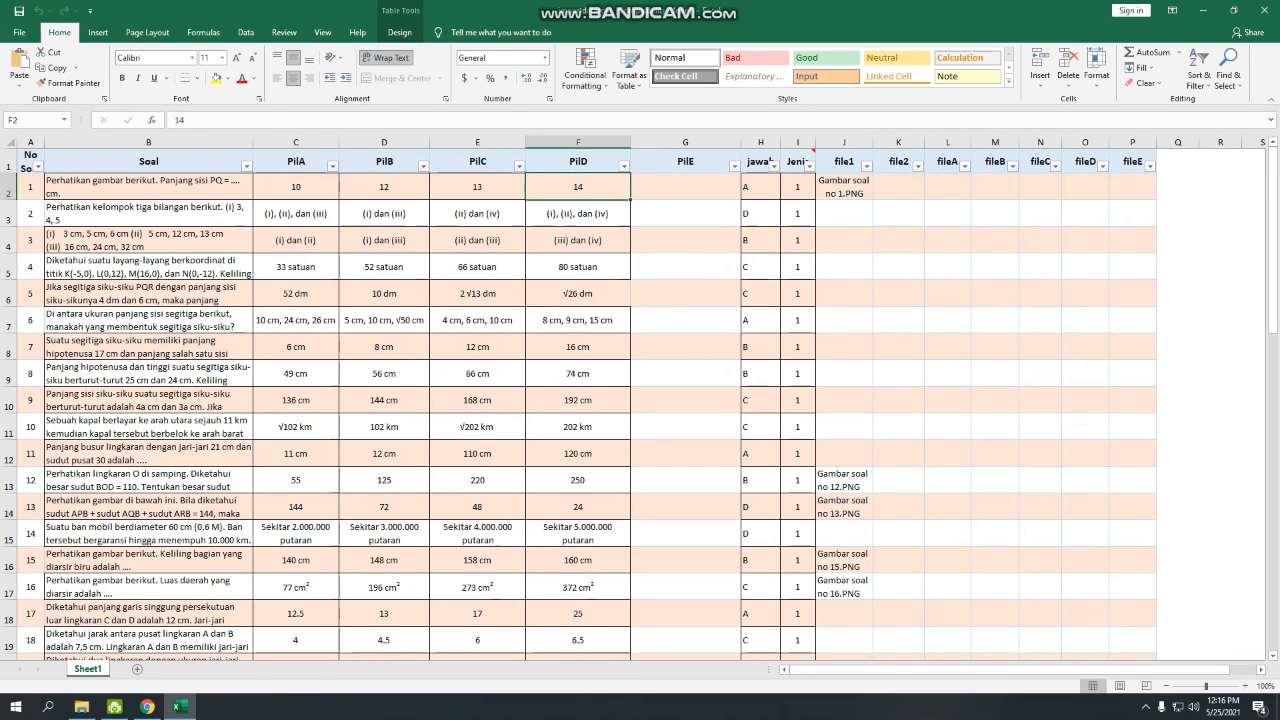
Check question 1's empty fileA–fileD cells and save, keeping the 97-2003 format.
left_click(898, 187)
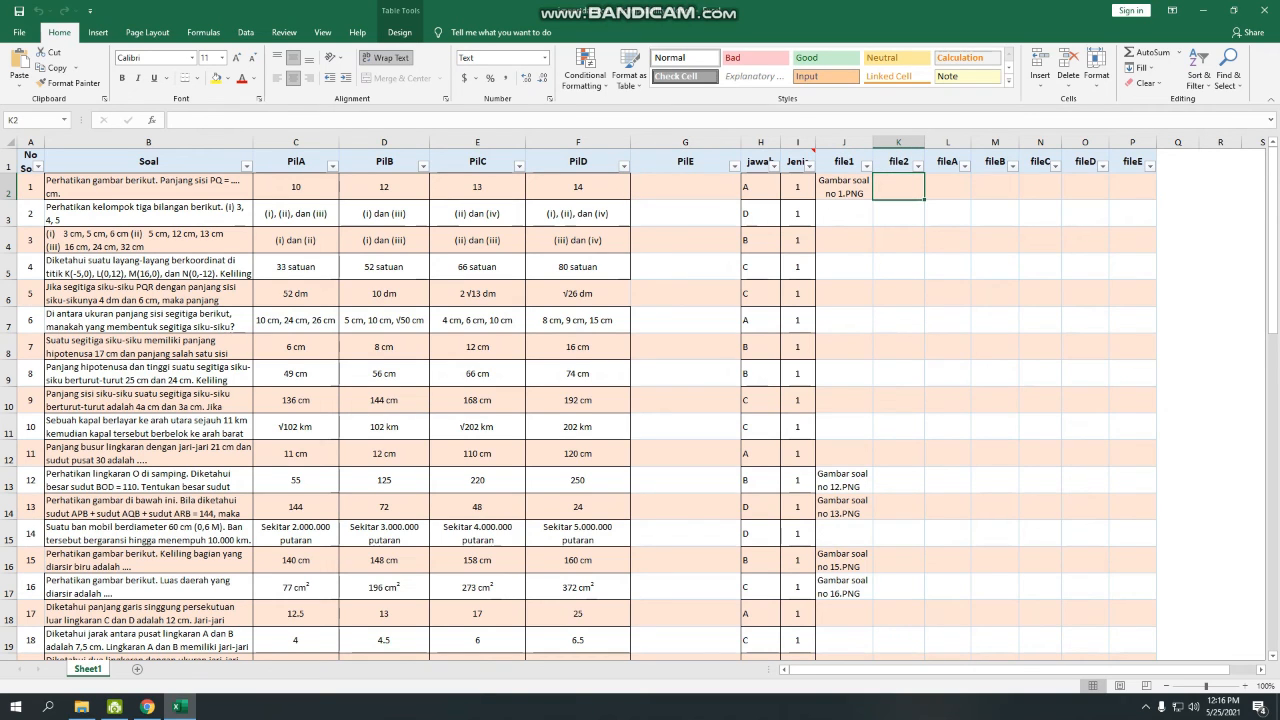
left_click(947, 187)
left_click(844, 187)
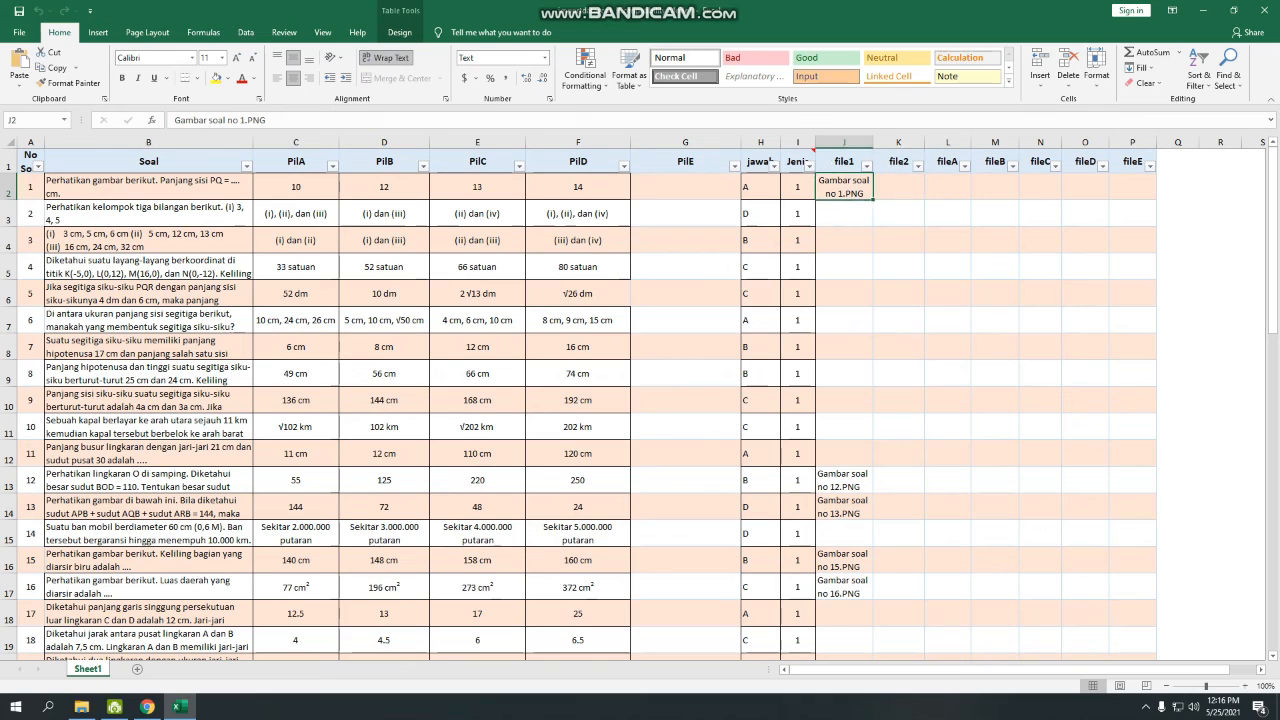
left_click(947, 187)
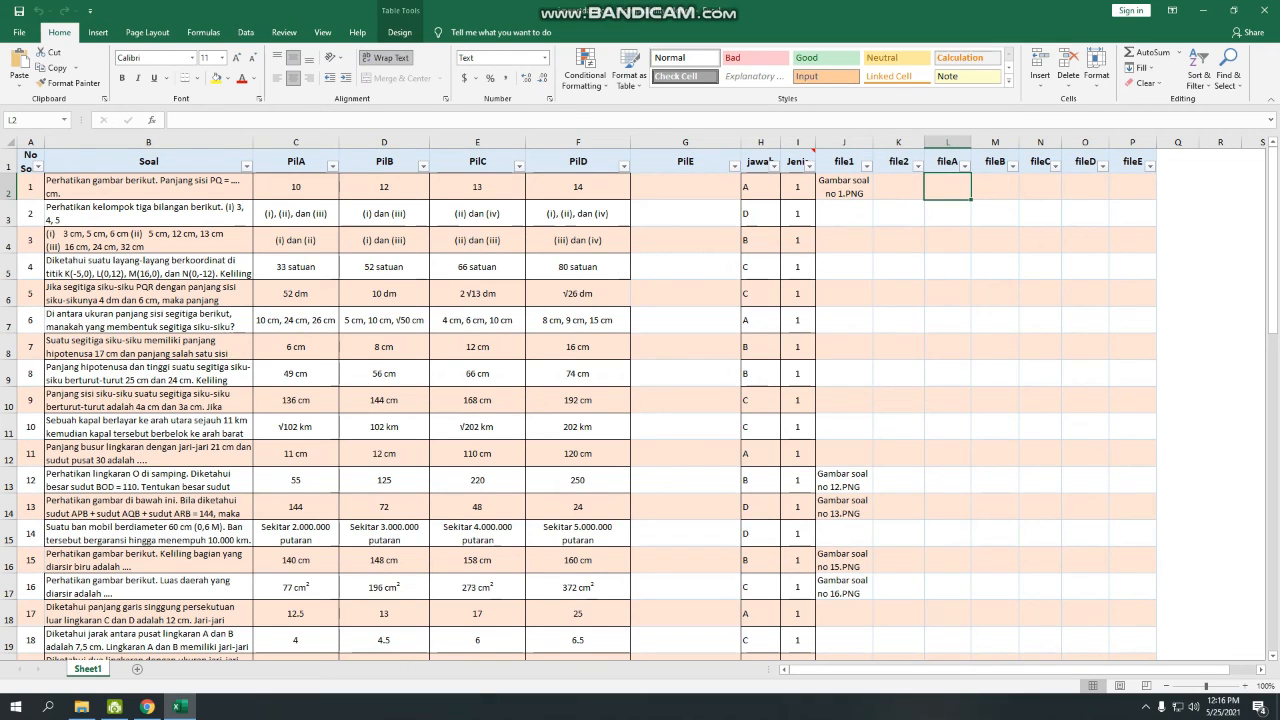
left_click(995, 187)
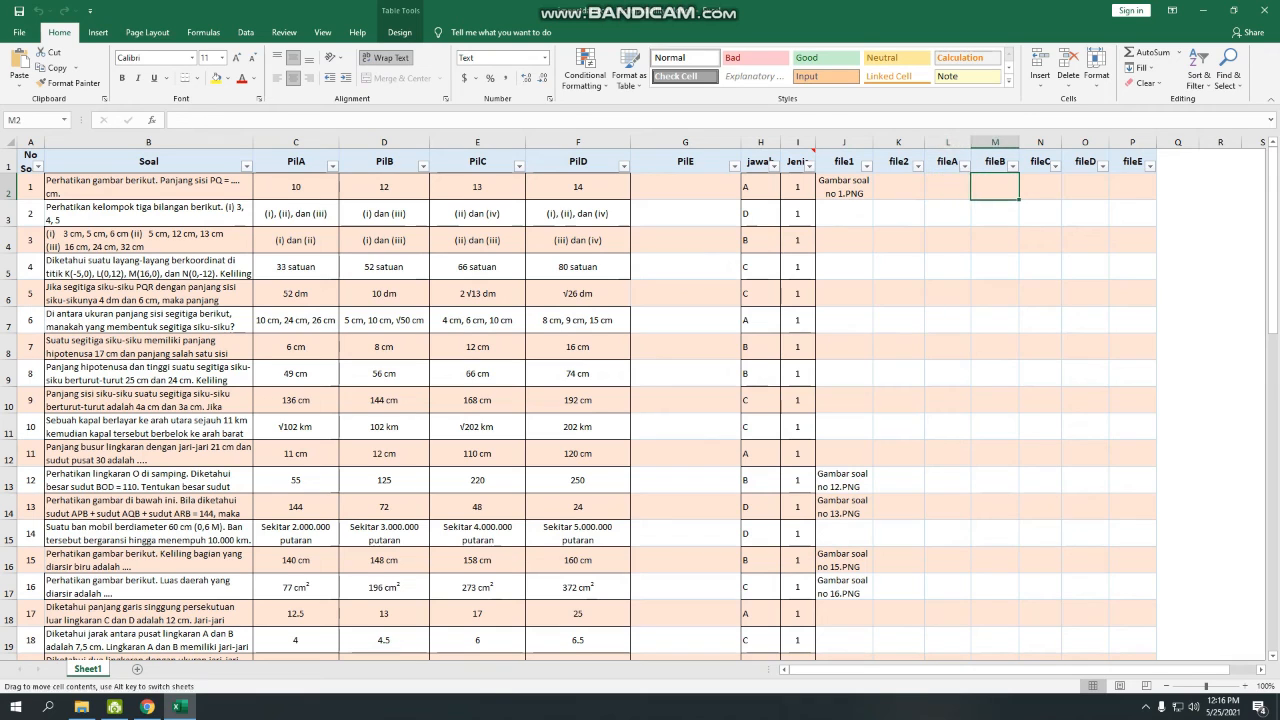
left_click(947, 187)
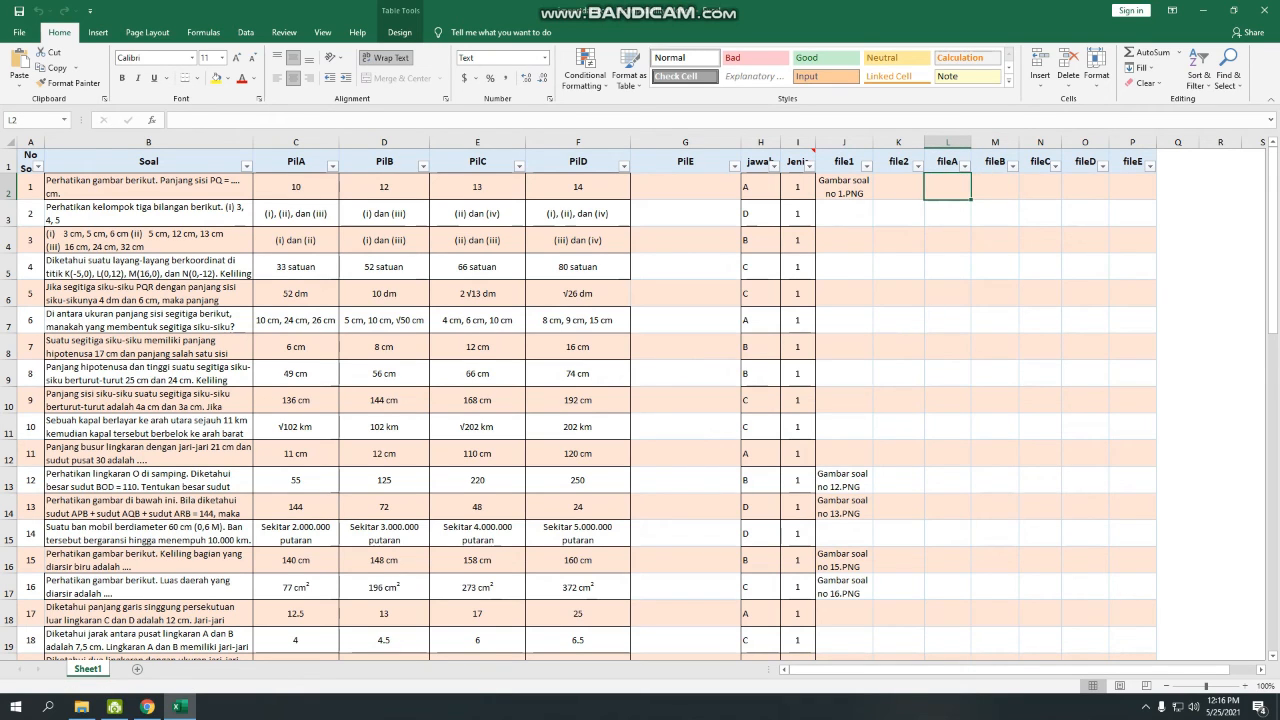
left_click_drag(947, 187, 1085, 187)
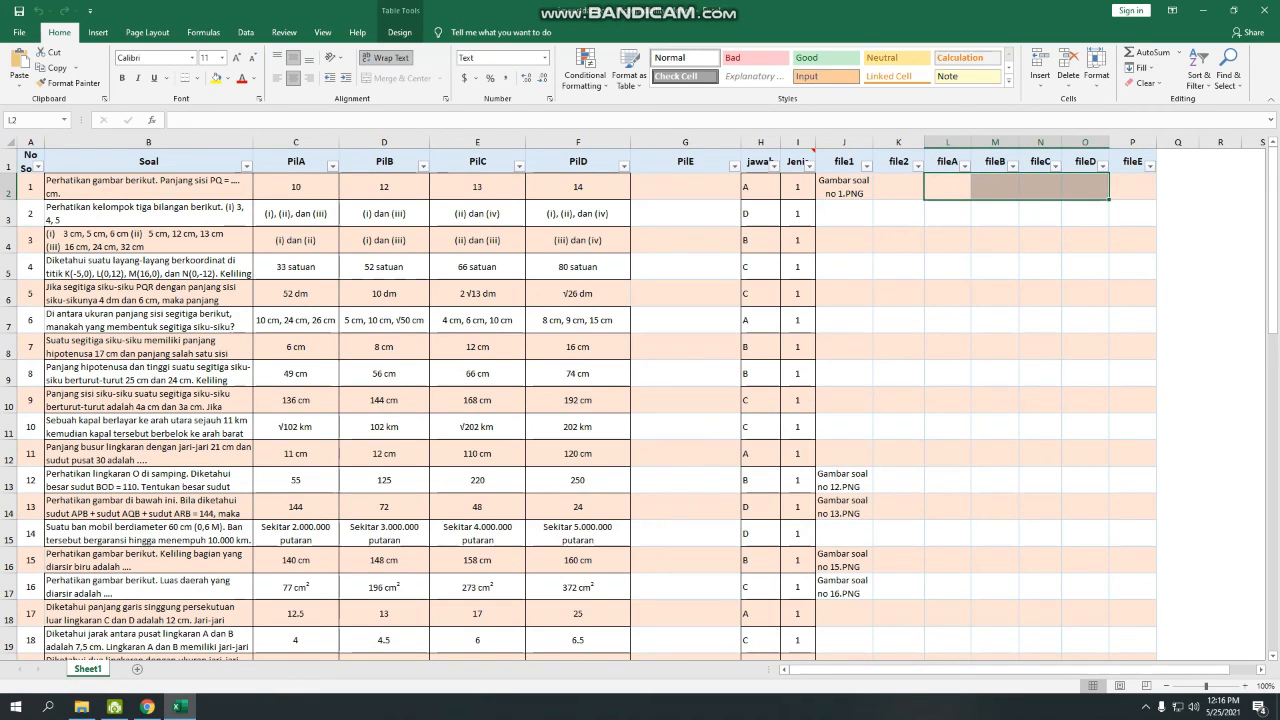
scroll(640, 400, "down", 20)
scroll(640, 400, "up", 20)
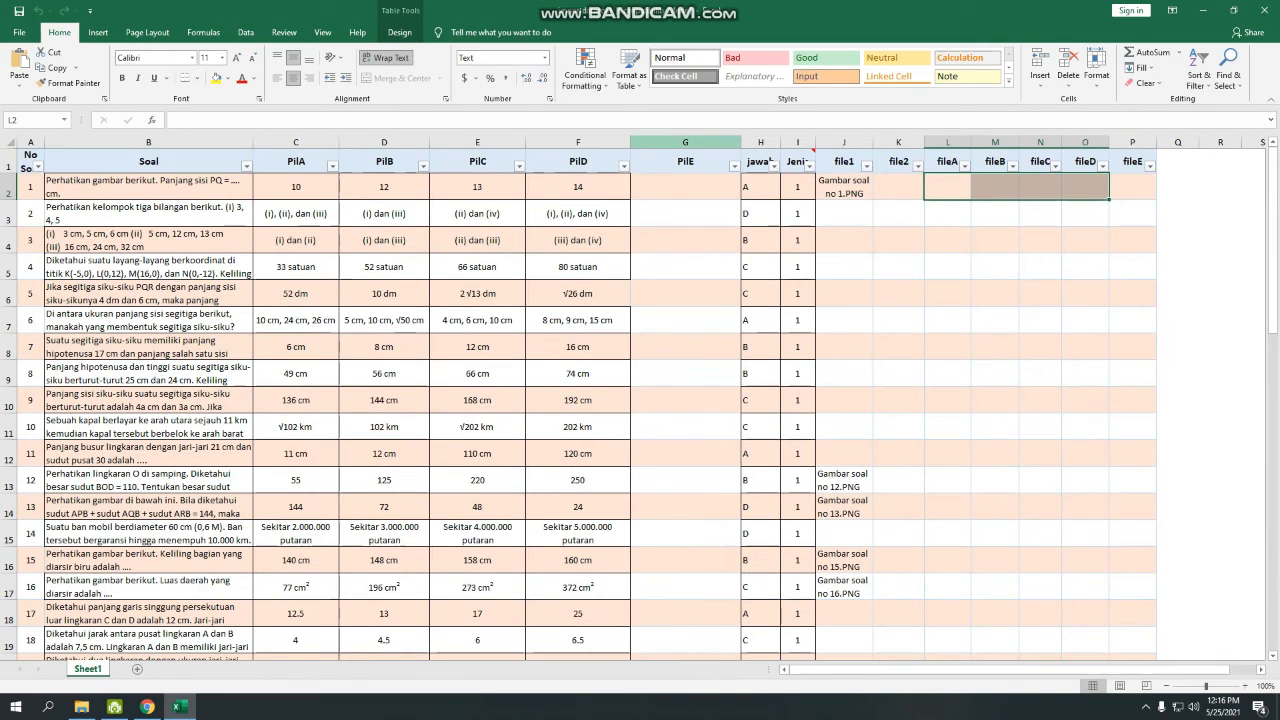
key("ctrl+s")
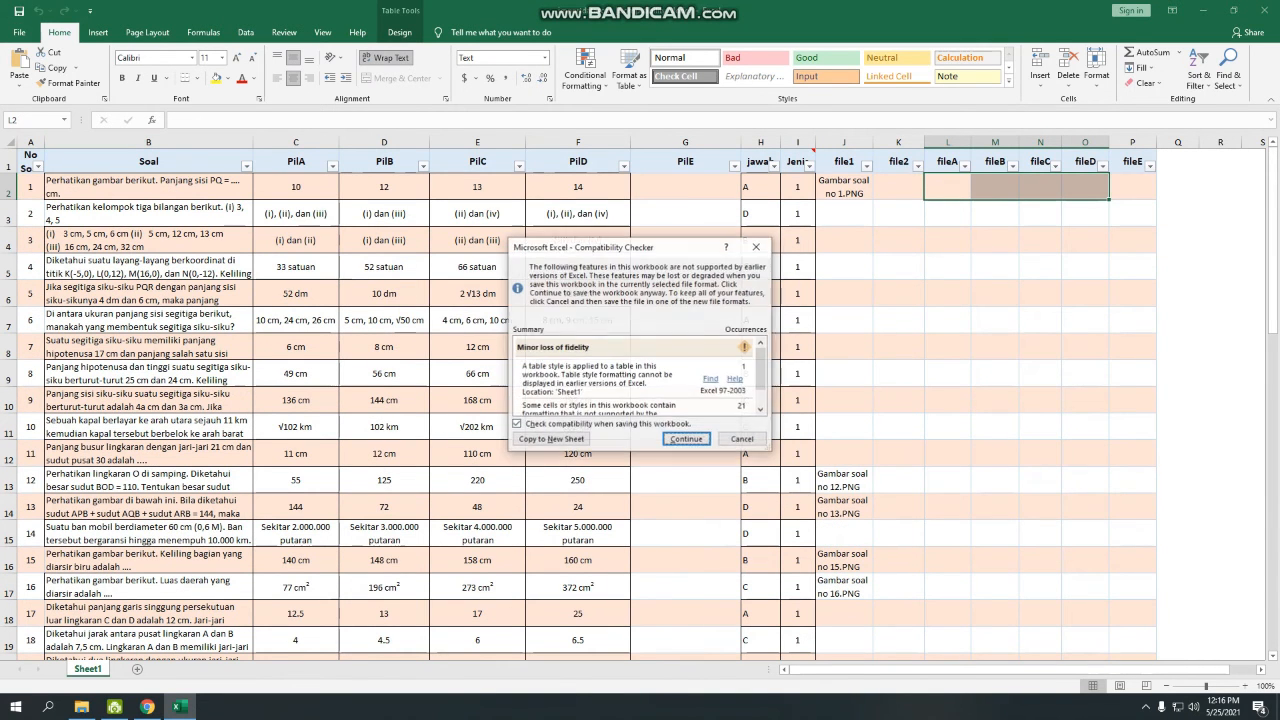
key("Return")
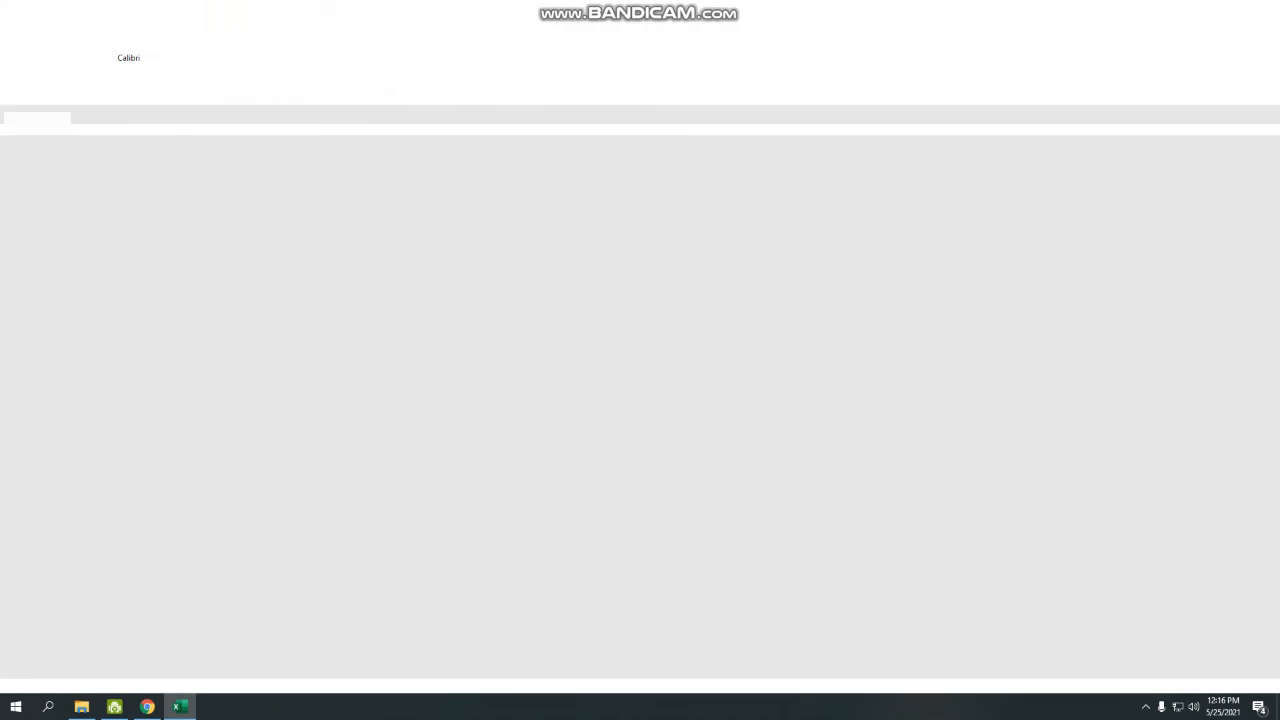
Import importdatasoal from Soal\Matematika\Matematika into the MTK question bank.
left_click(147, 707)
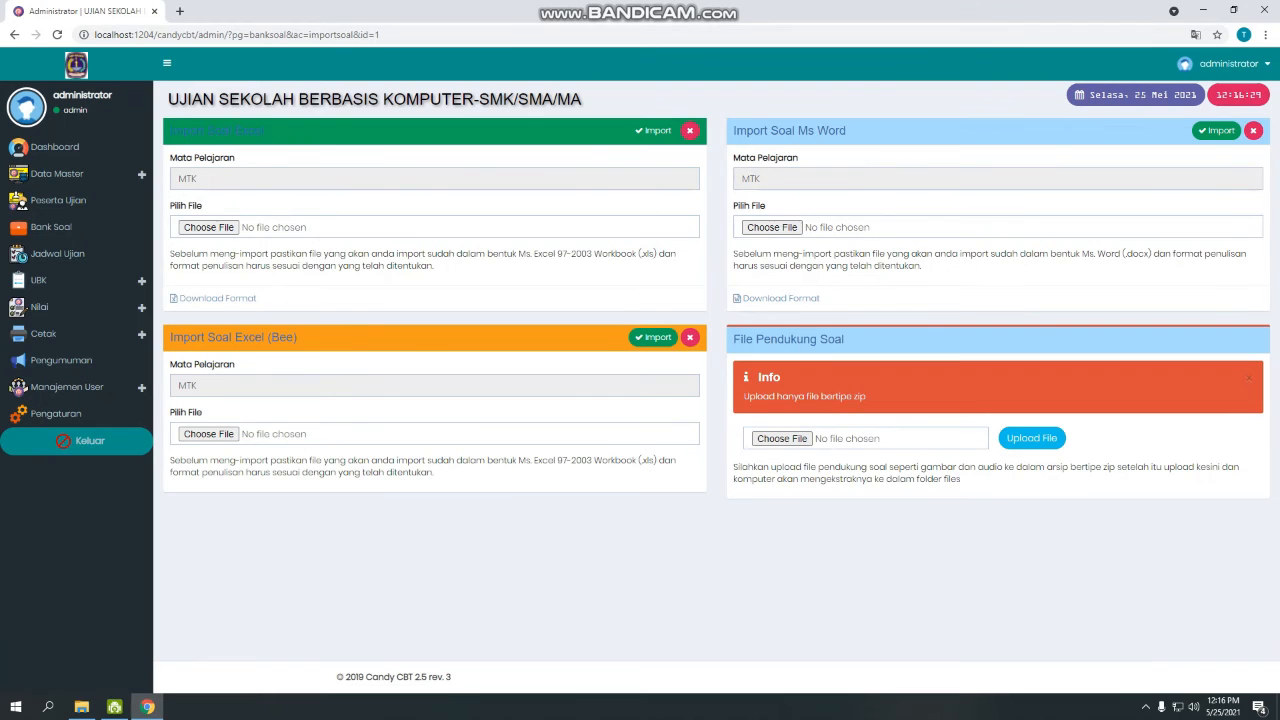
left_click(208, 227)
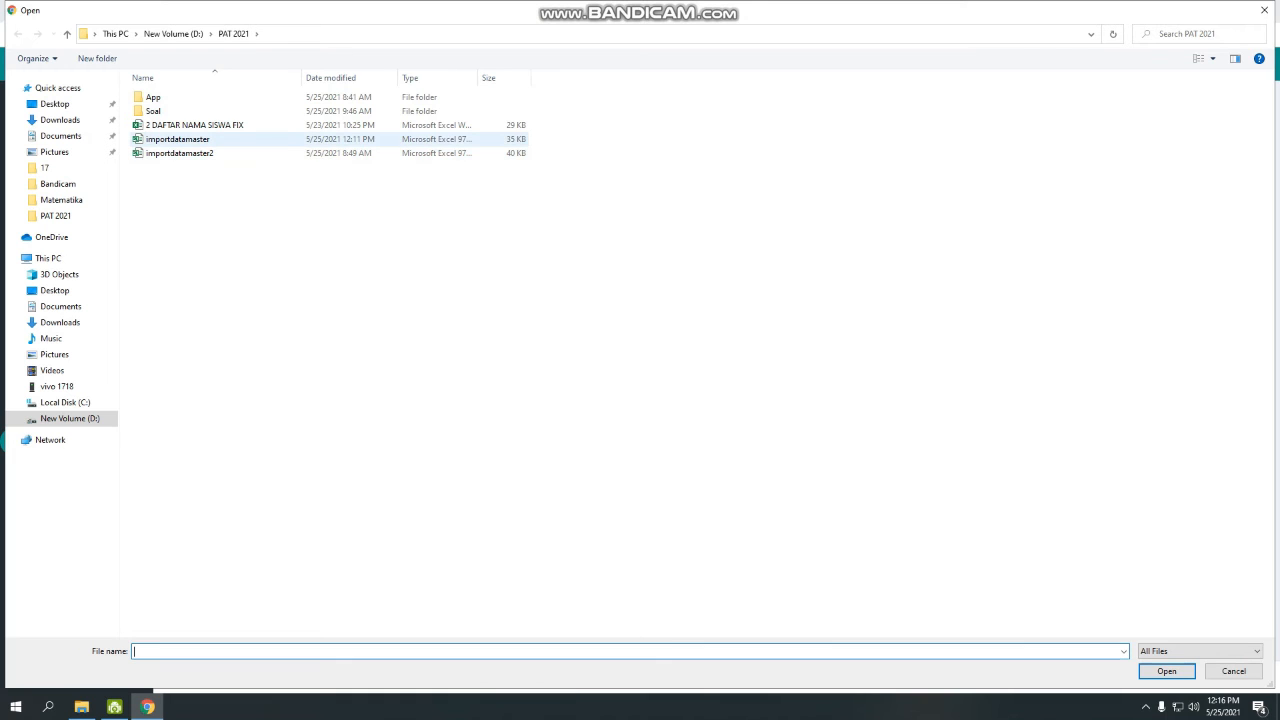
double_click(153, 111)
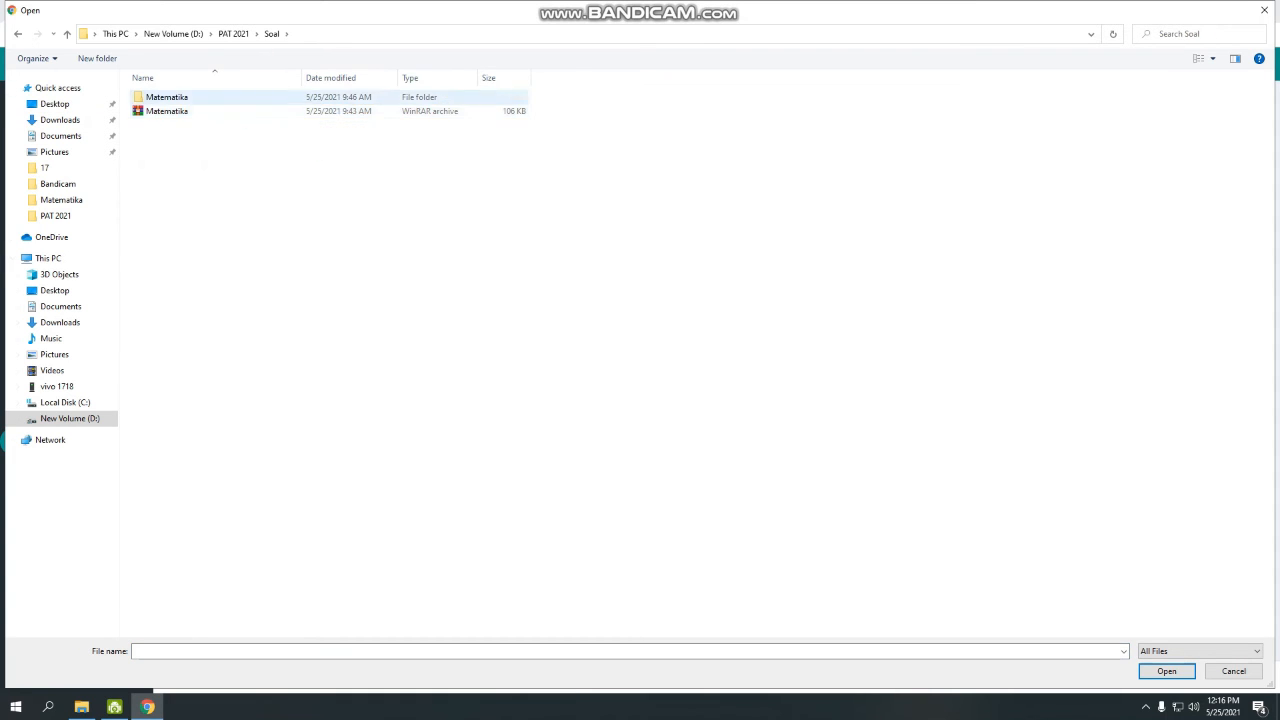
double_click(166, 97)
double_click(166, 97)
left_click(878, 112)
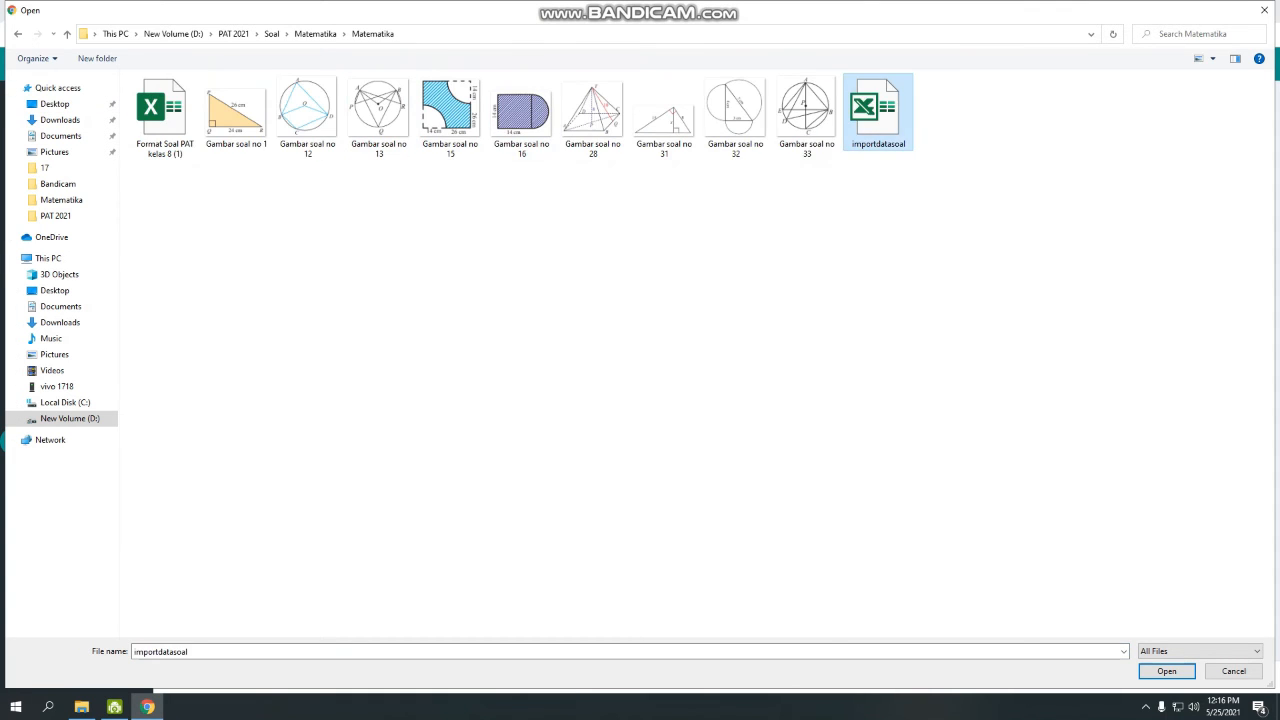
double_click(878, 112)
left_click(653, 131)
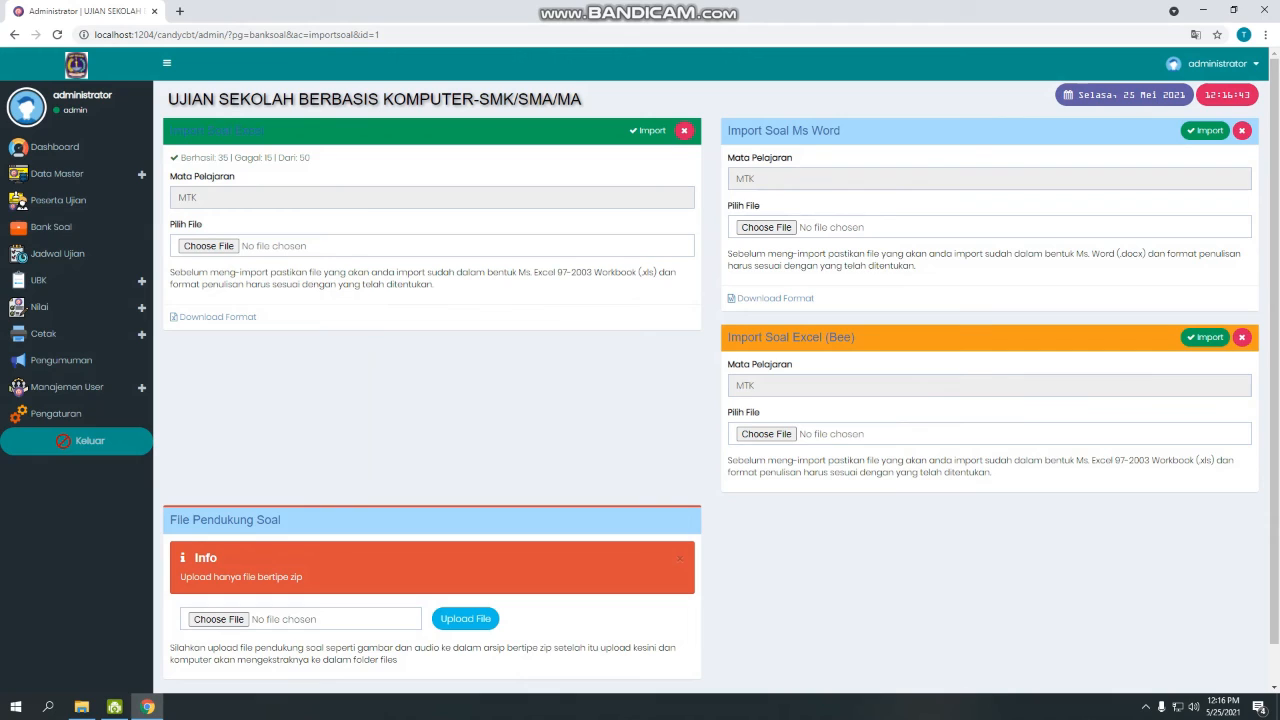
Highlight the import result line, pointing out the Gagal: 15 failure count.
double_click(268, 158)
triple_click(268, 158)
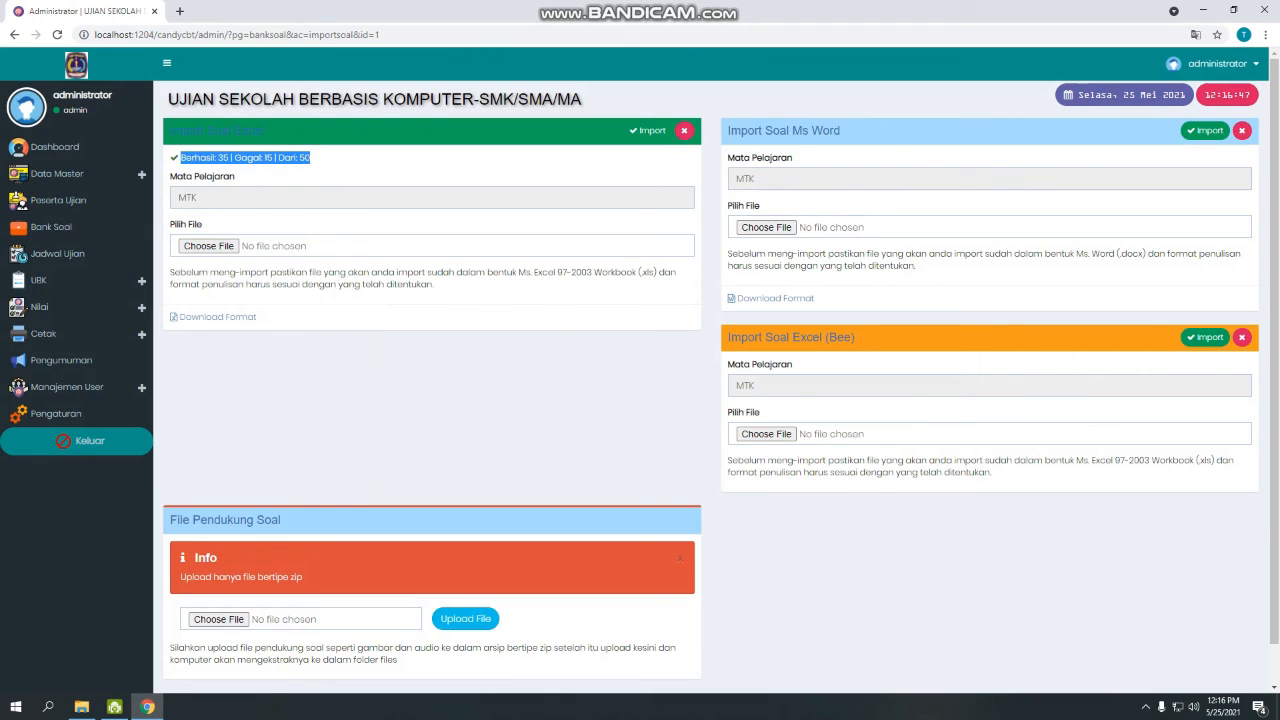
left_click(268, 158)
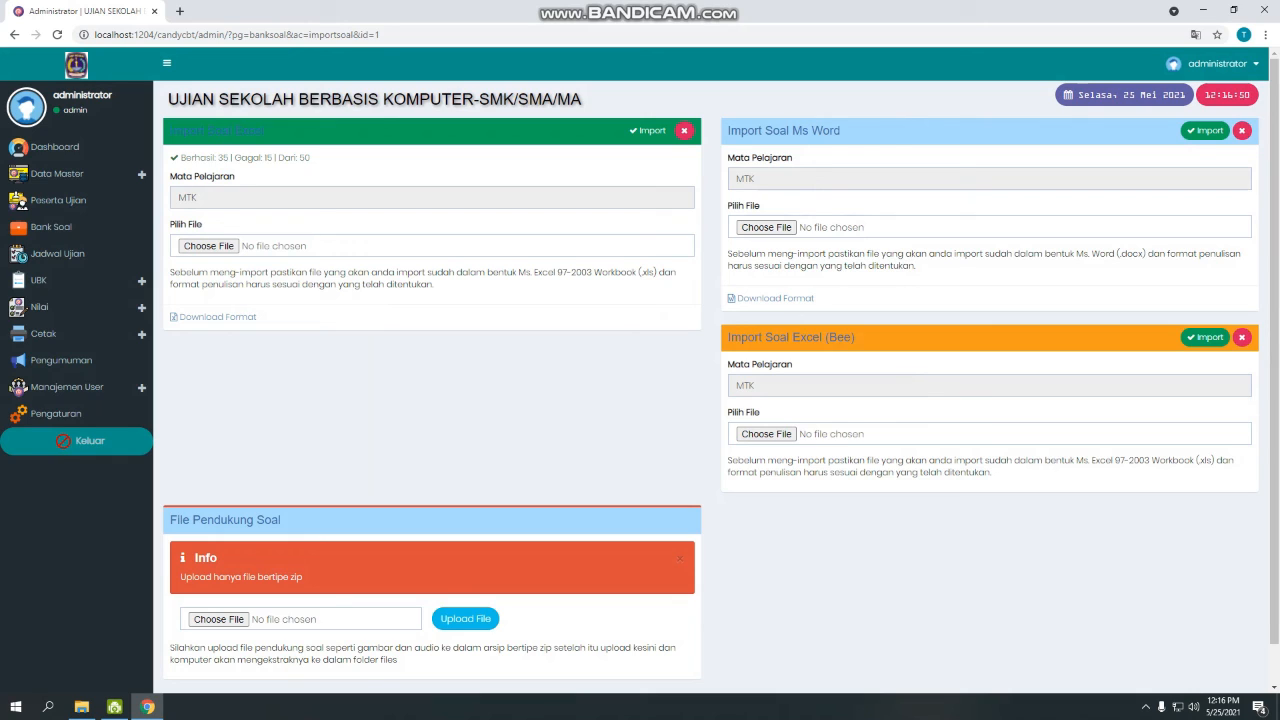
left_click_drag(234, 158, 272, 158)
left_click(275, 159)
Open the MTK bank's question list and point out question 1's missing image.
left_click(55, 227)
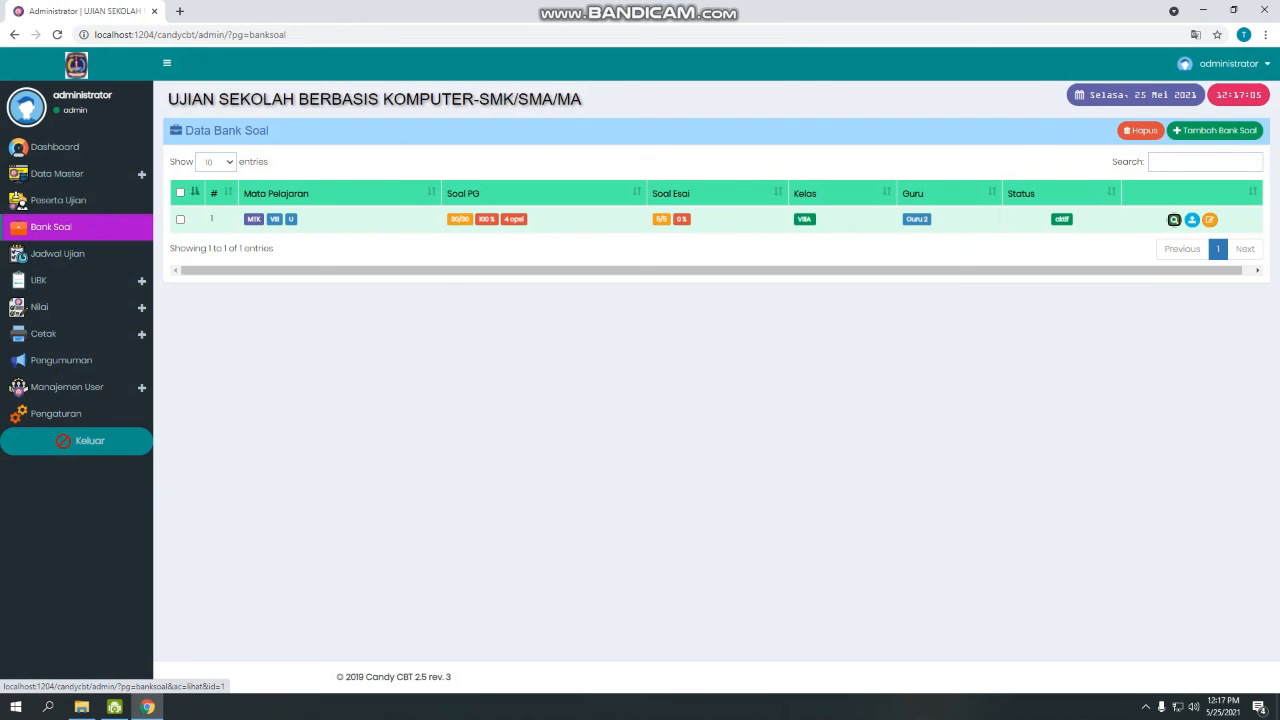
left_click(1174, 219)
scroll(700, 380, "down", 20)
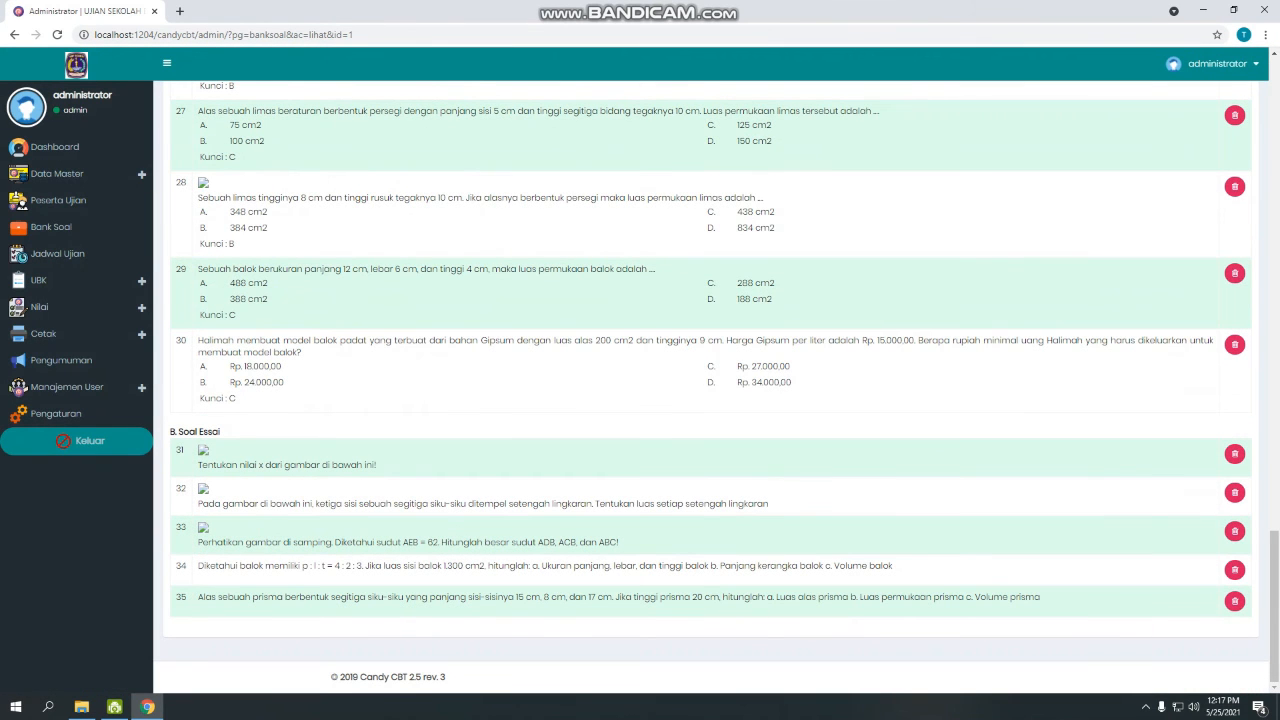
scroll(700, 380, "up", 15)
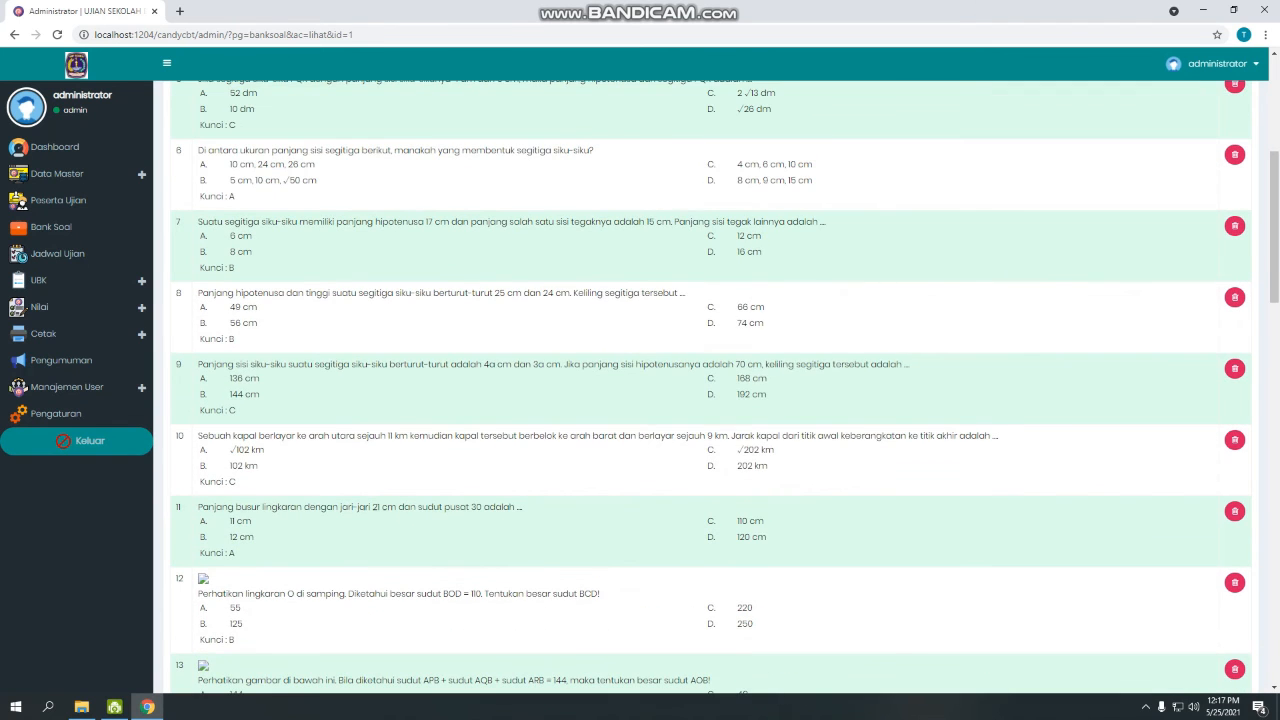
scroll(700, 380, "up", 4)
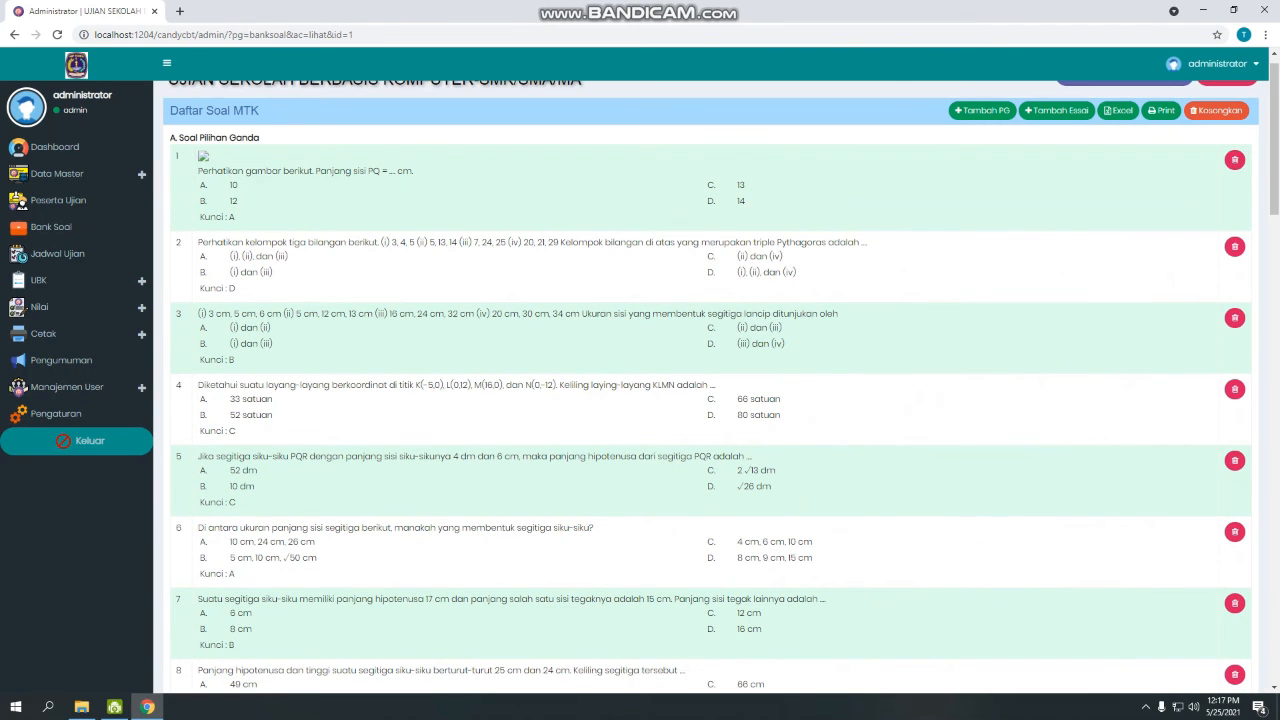
scroll(700, 380, "up", 1)
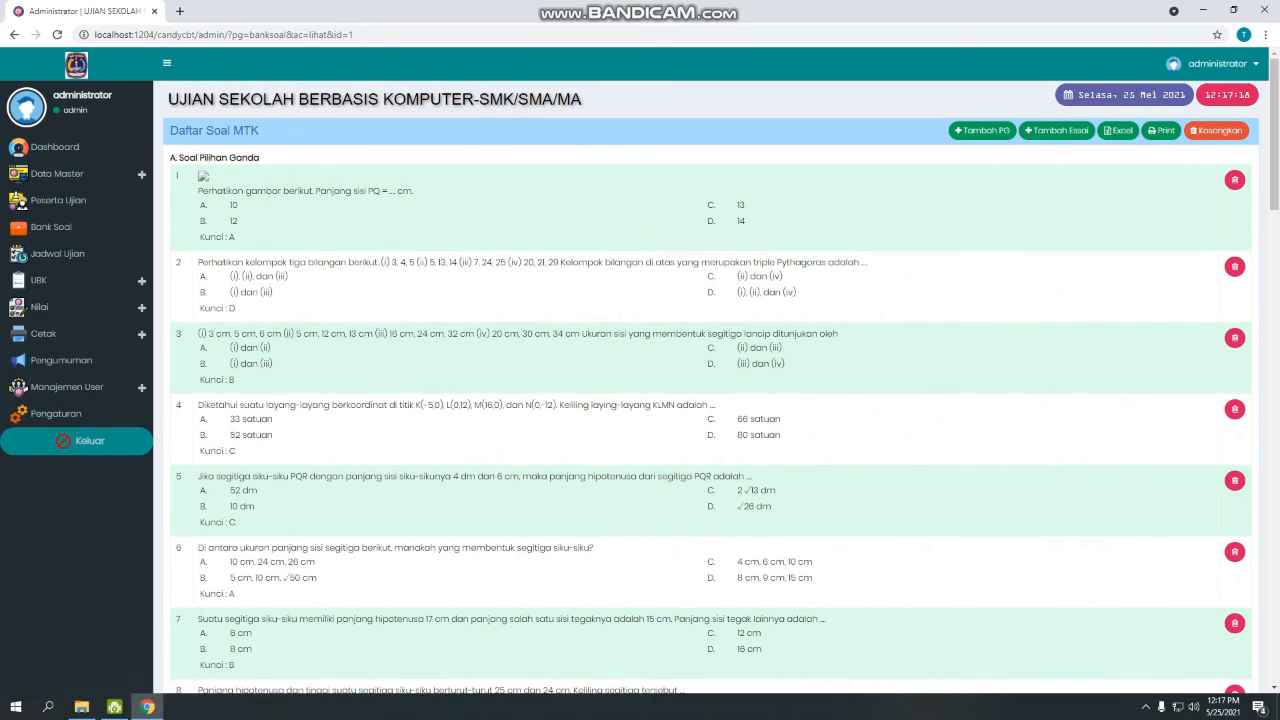
double_click(203, 176)
scroll(710, 400, "down", 6)
scroll(710, 400, "up", 6)
Replace question 1's broken image with Gambar soal no 1.png, the 26 cm / 24 cm right triangle, and save.
left_click(982, 130)
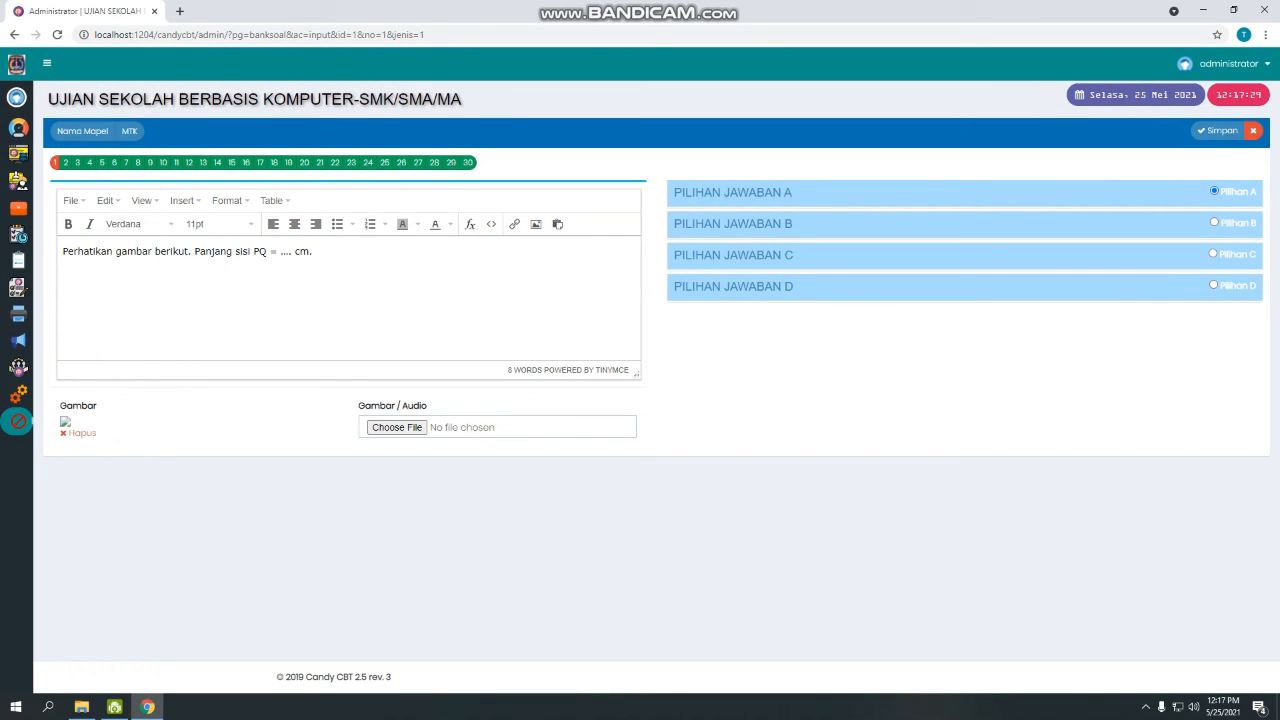
left_click(82, 432)
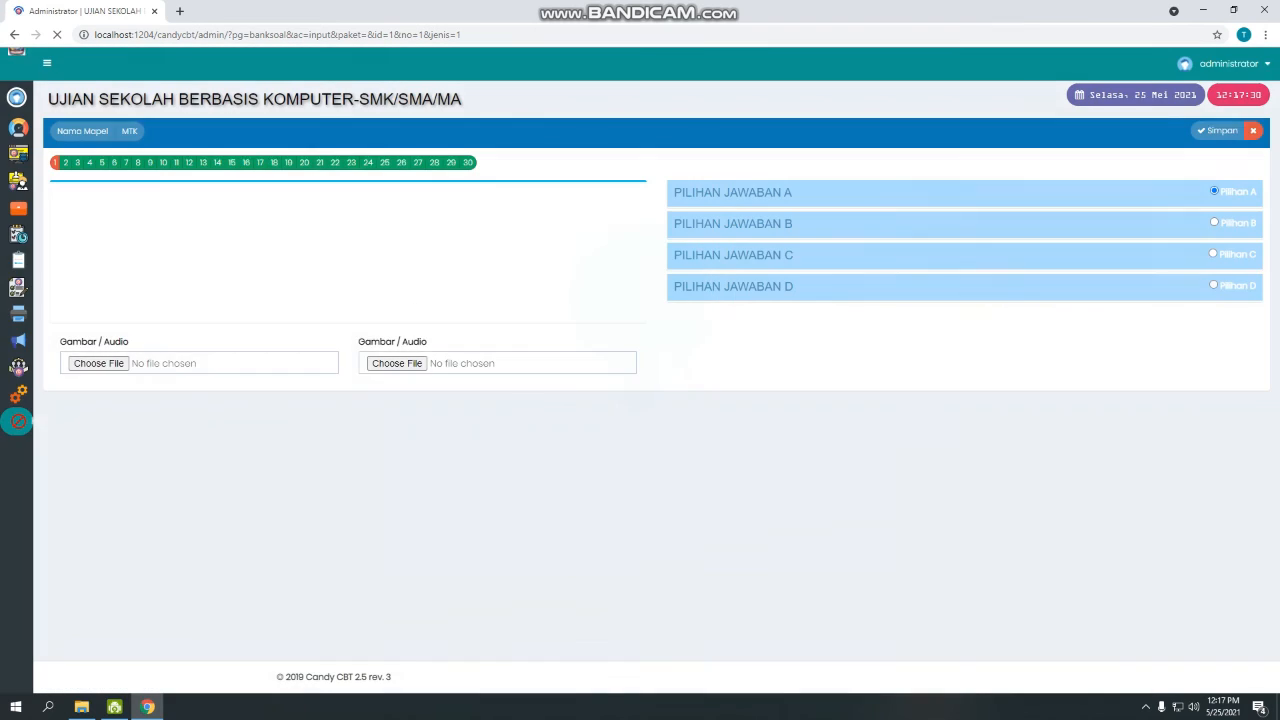
left_click(98, 427)
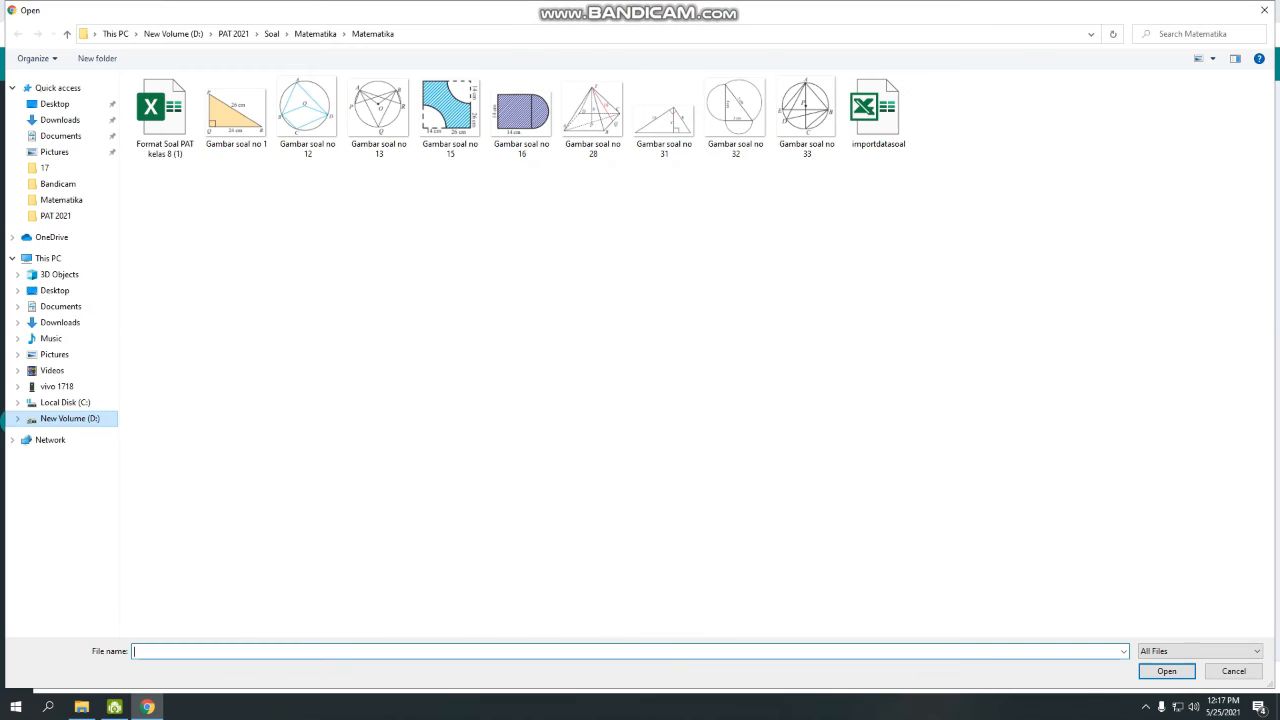
left_click(236, 112)
double_click(236, 112)
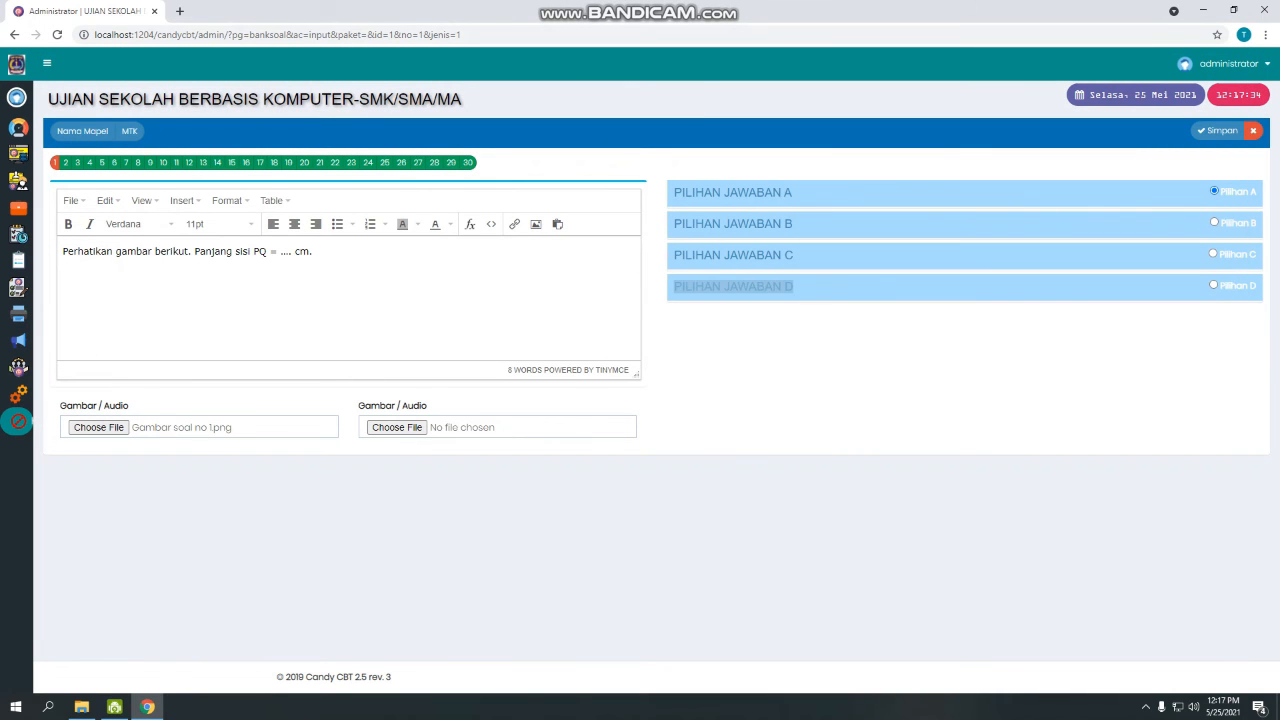
left_click(1218, 130)
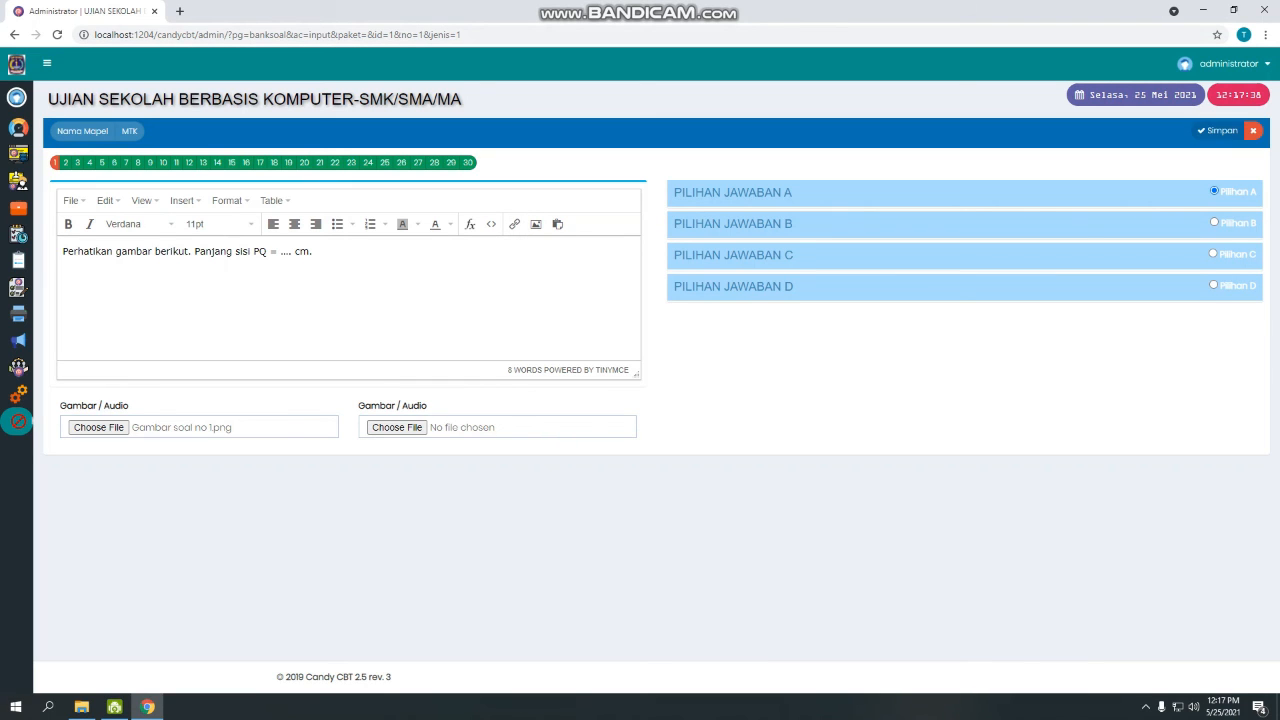
left_click(1253, 131)
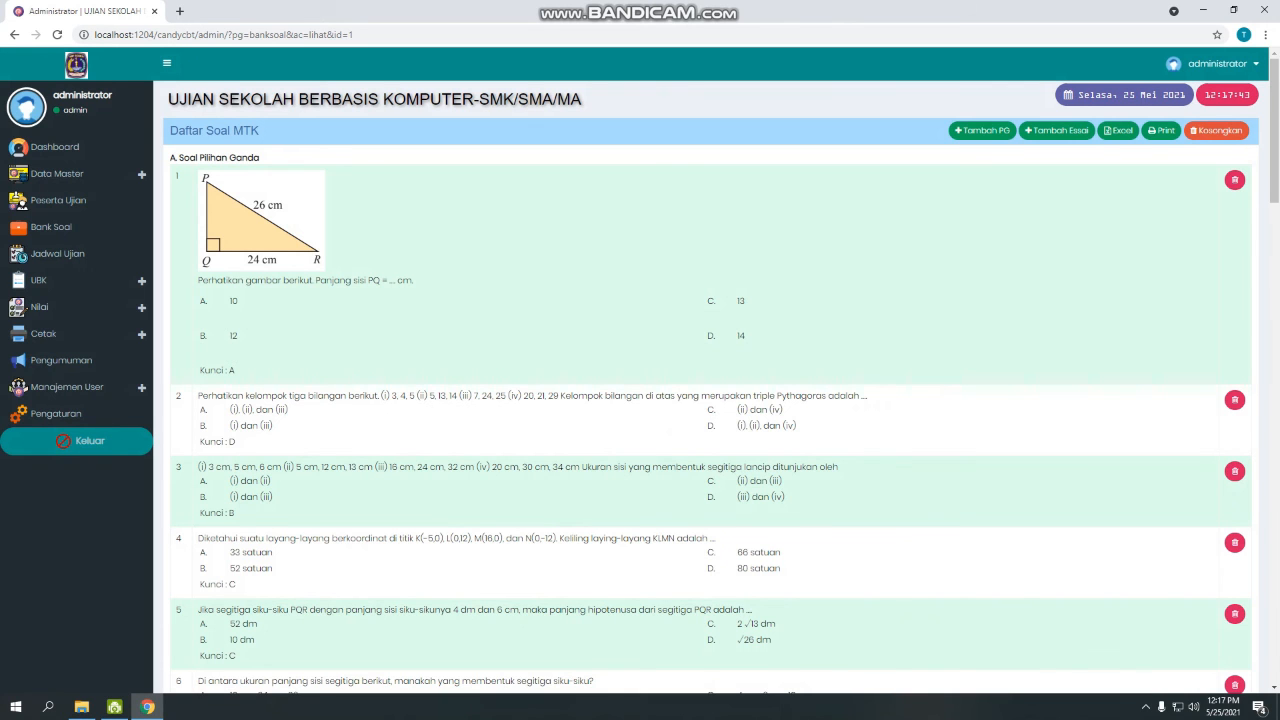
scroll(710, 400, "down", 1)
scroll(710, 400, "up", 1)
scroll(710, 400, "down", 1)
scroll(710, 400, "down", 18)
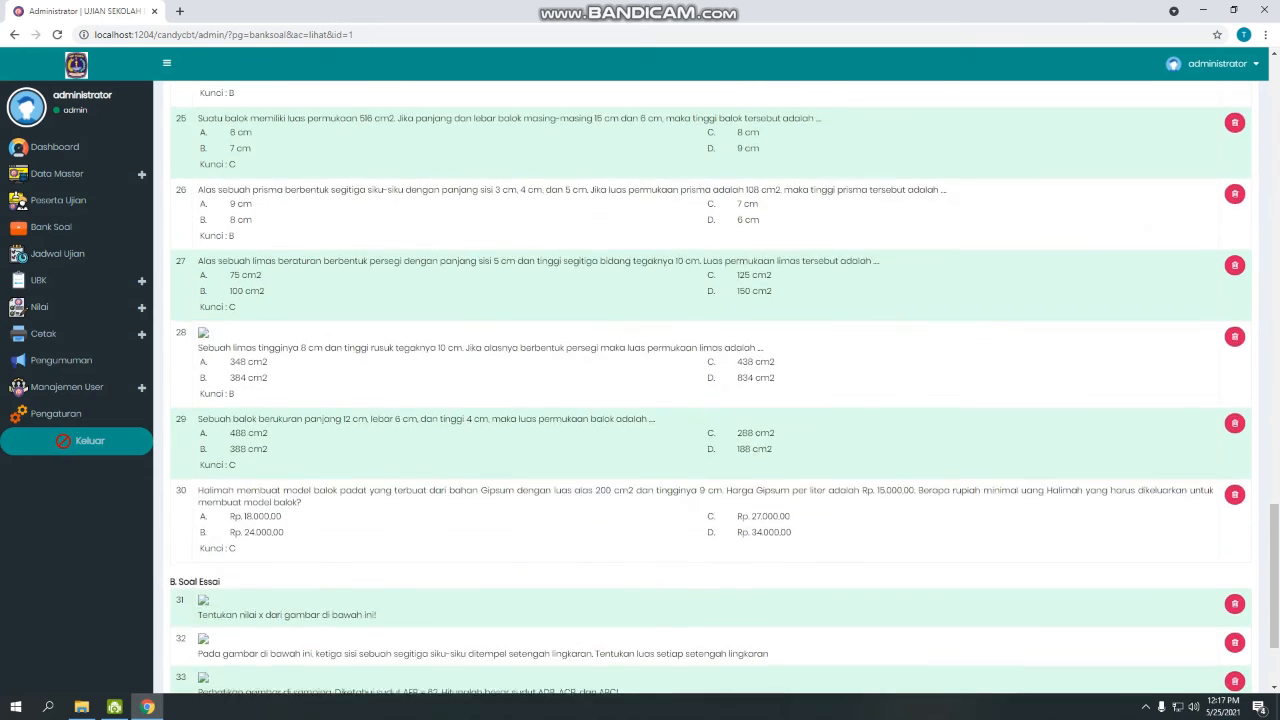
scroll(710, 400, "up", 8)
scroll(710, 400, "up", 10)
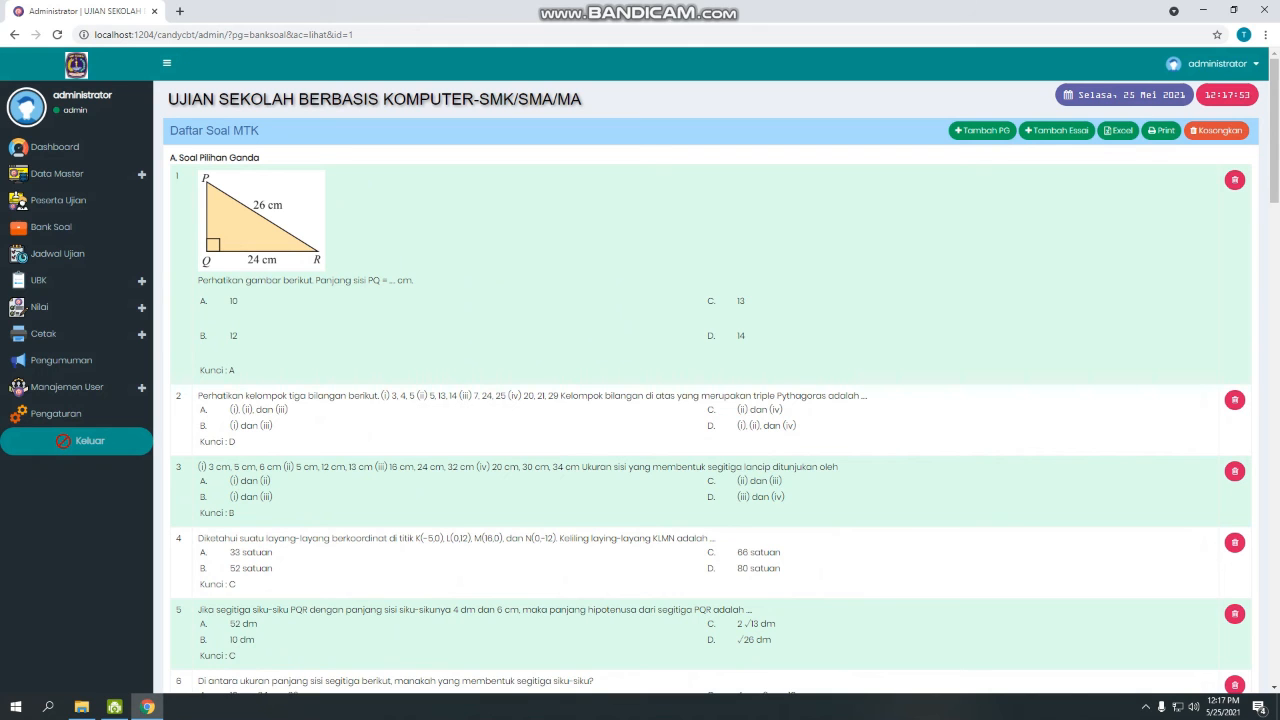
scroll(710, 400, "down", 10)
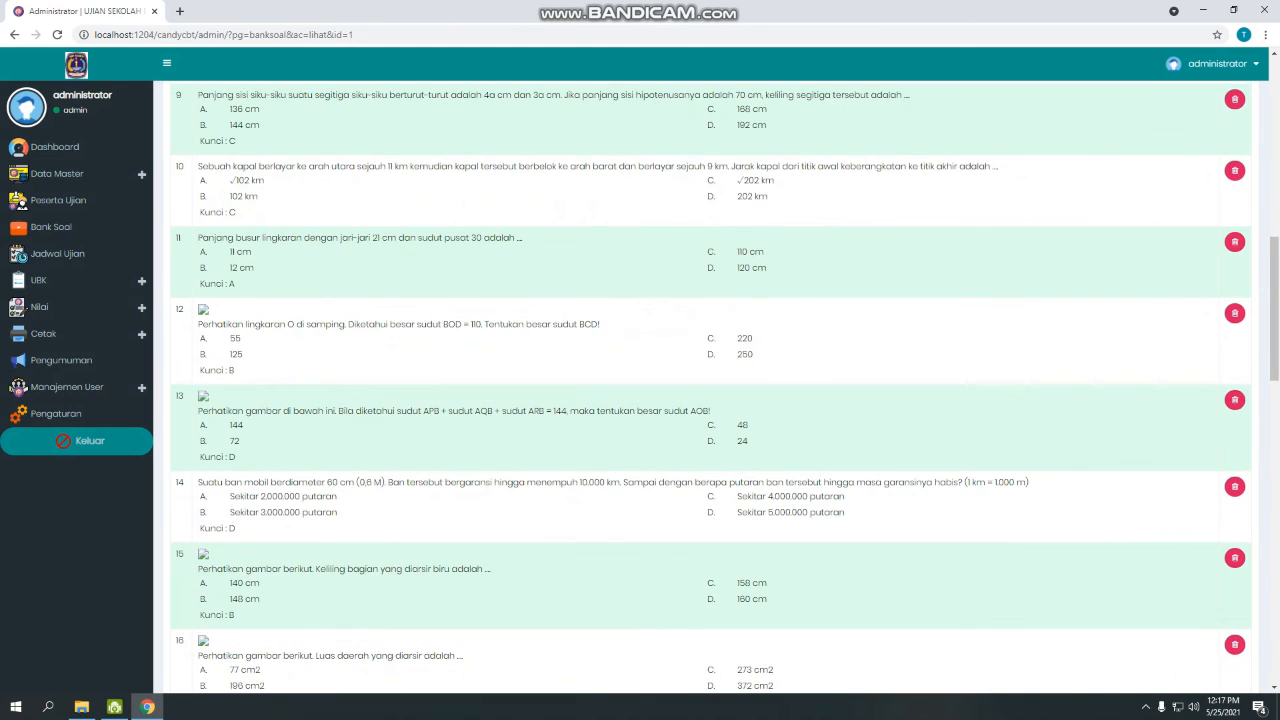
scroll(710, 400, "up", 10)
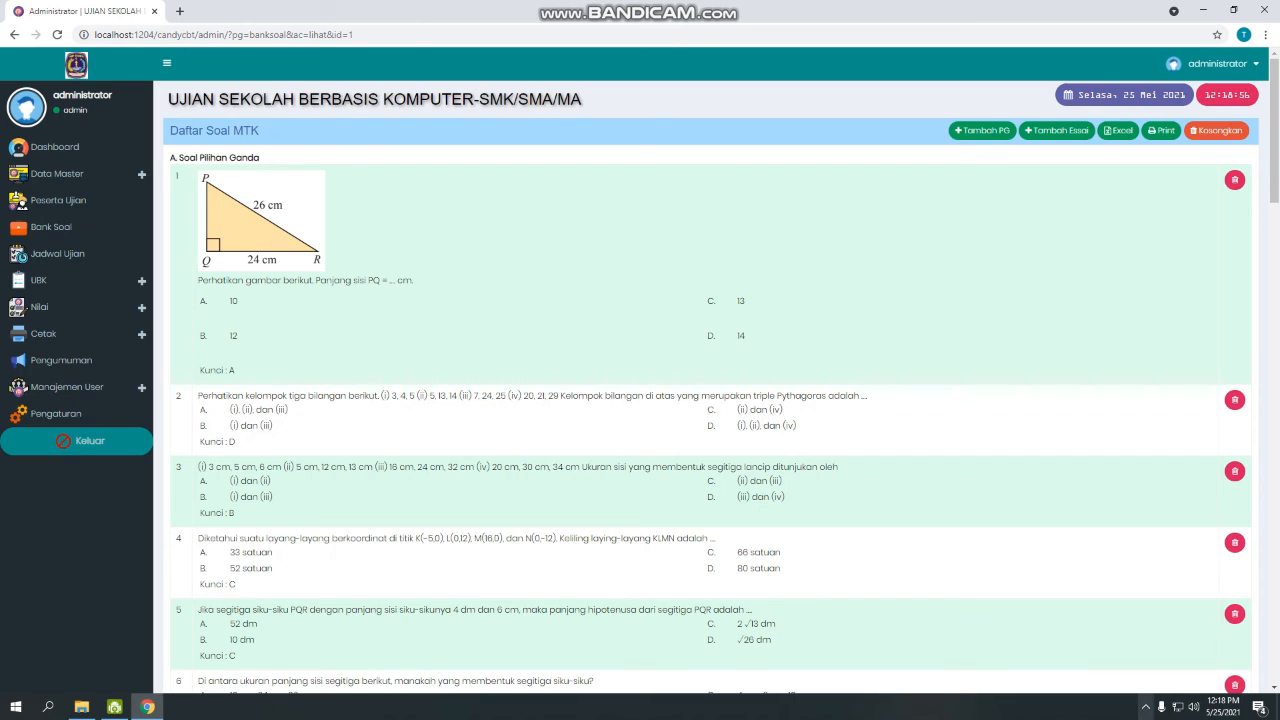
left_click(1146, 707)
left_click(1172, 627)
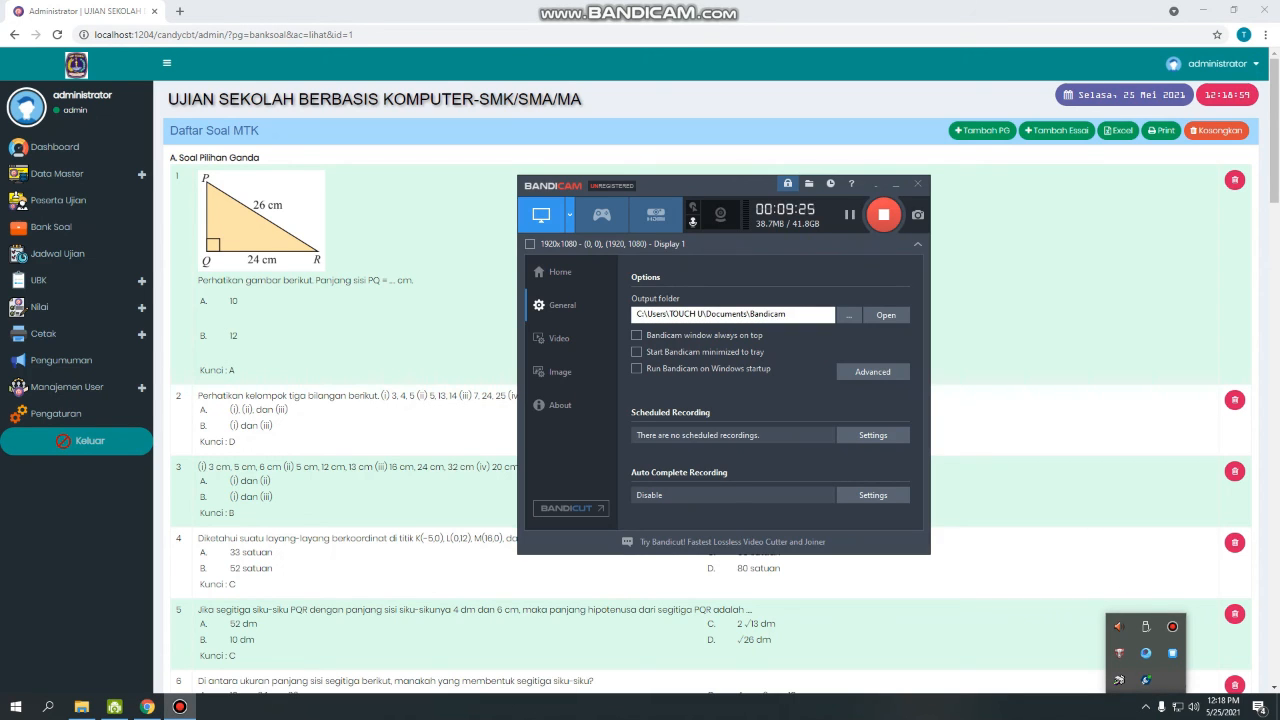